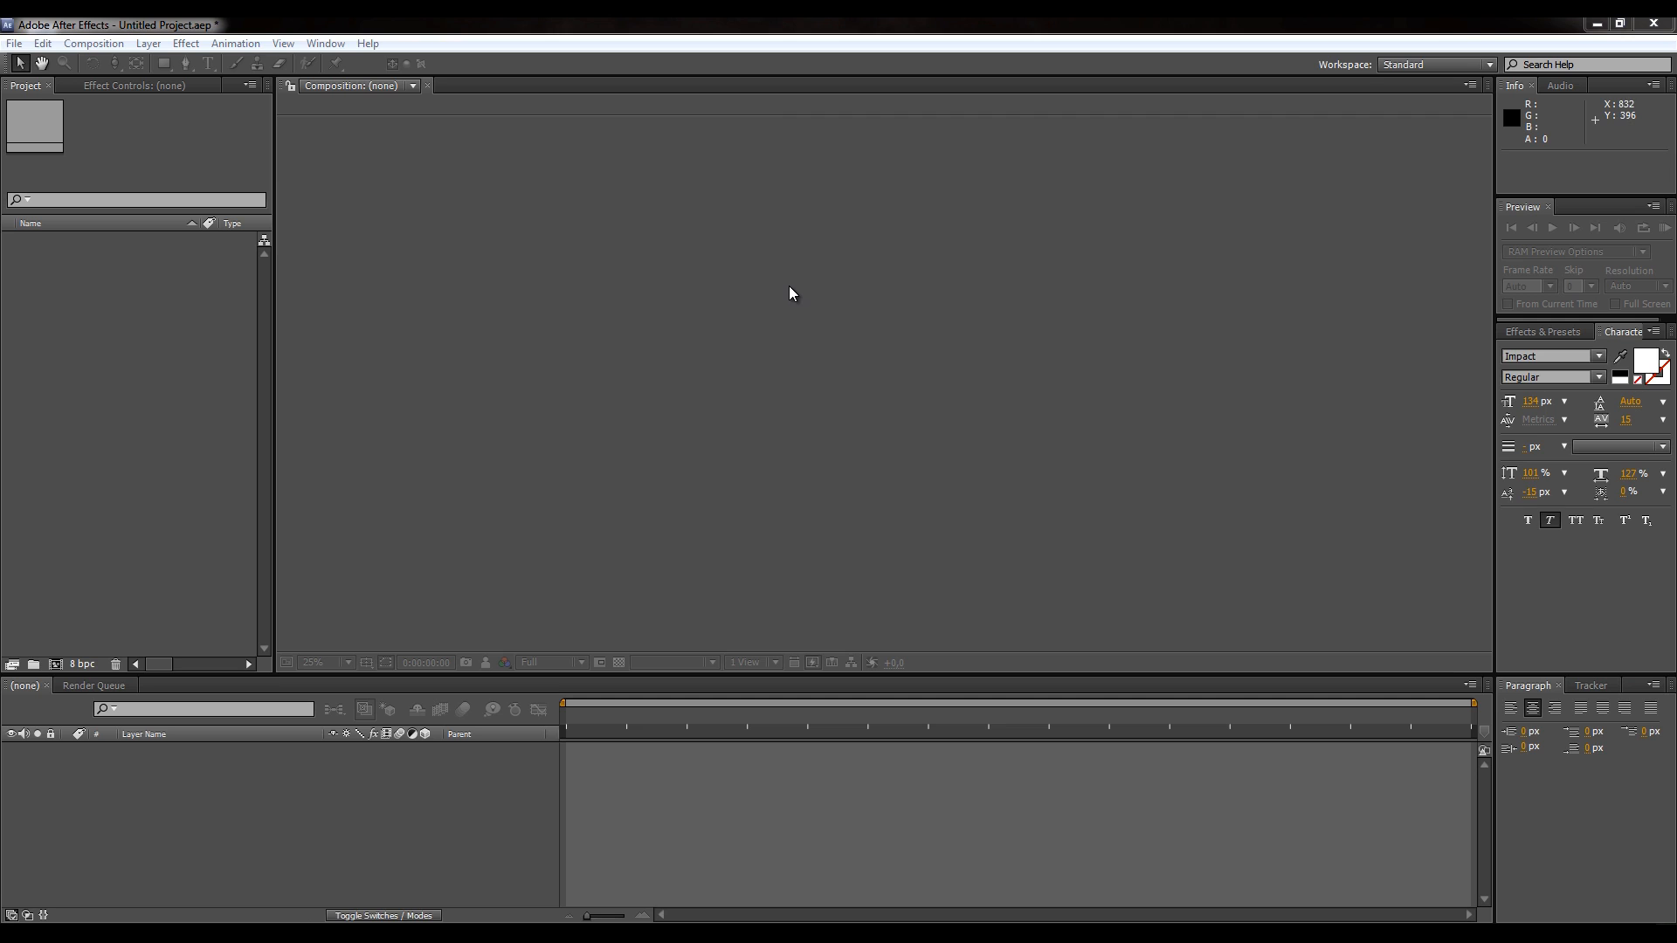
# - Create a new composition with the HDV/HDTV 720 25 preset and a 10-second duration, and fit it to the viewer
pyautogui.click(126, 363)
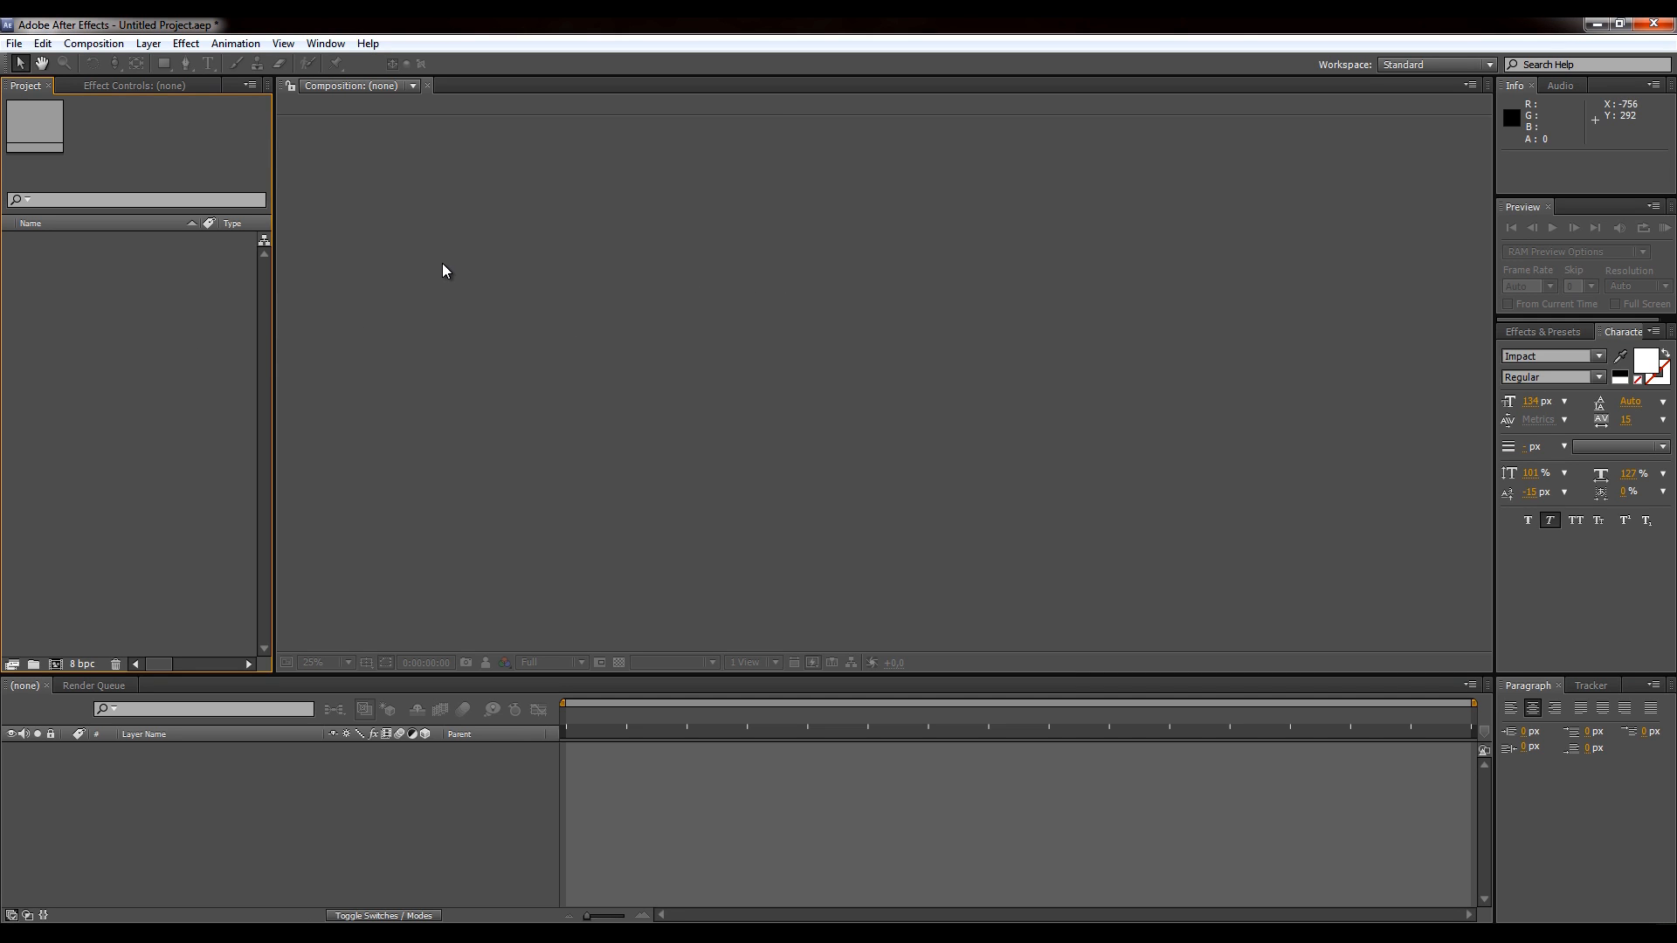
pyautogui.rightClick(153, 334)
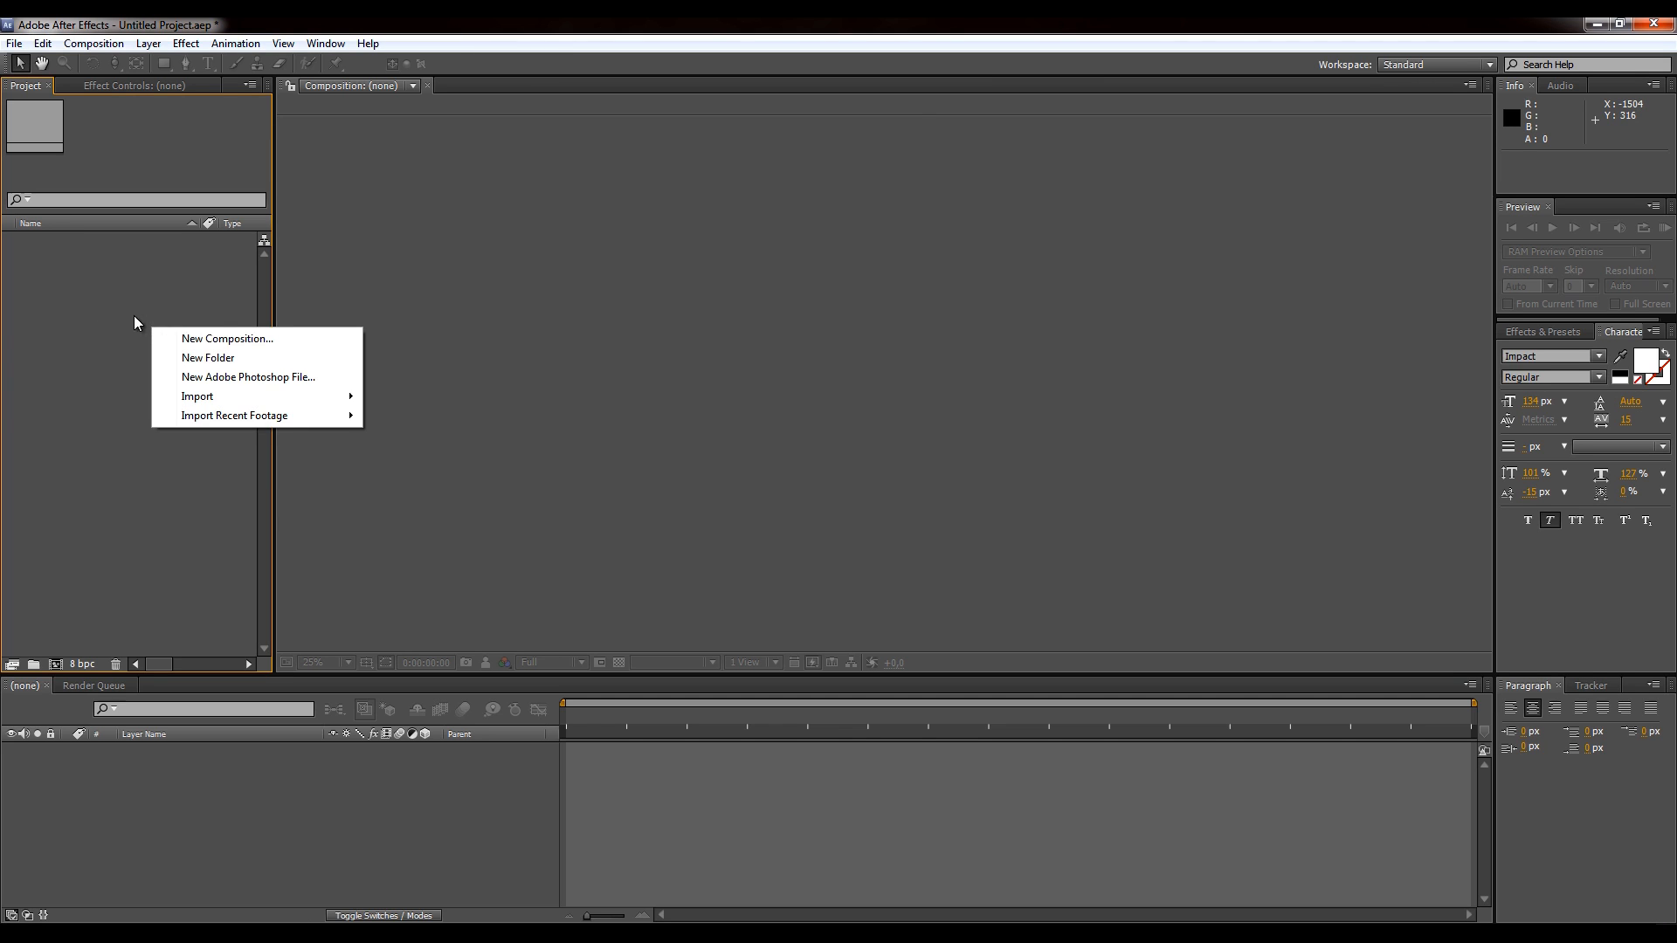
pyautogui.click(229, 339)
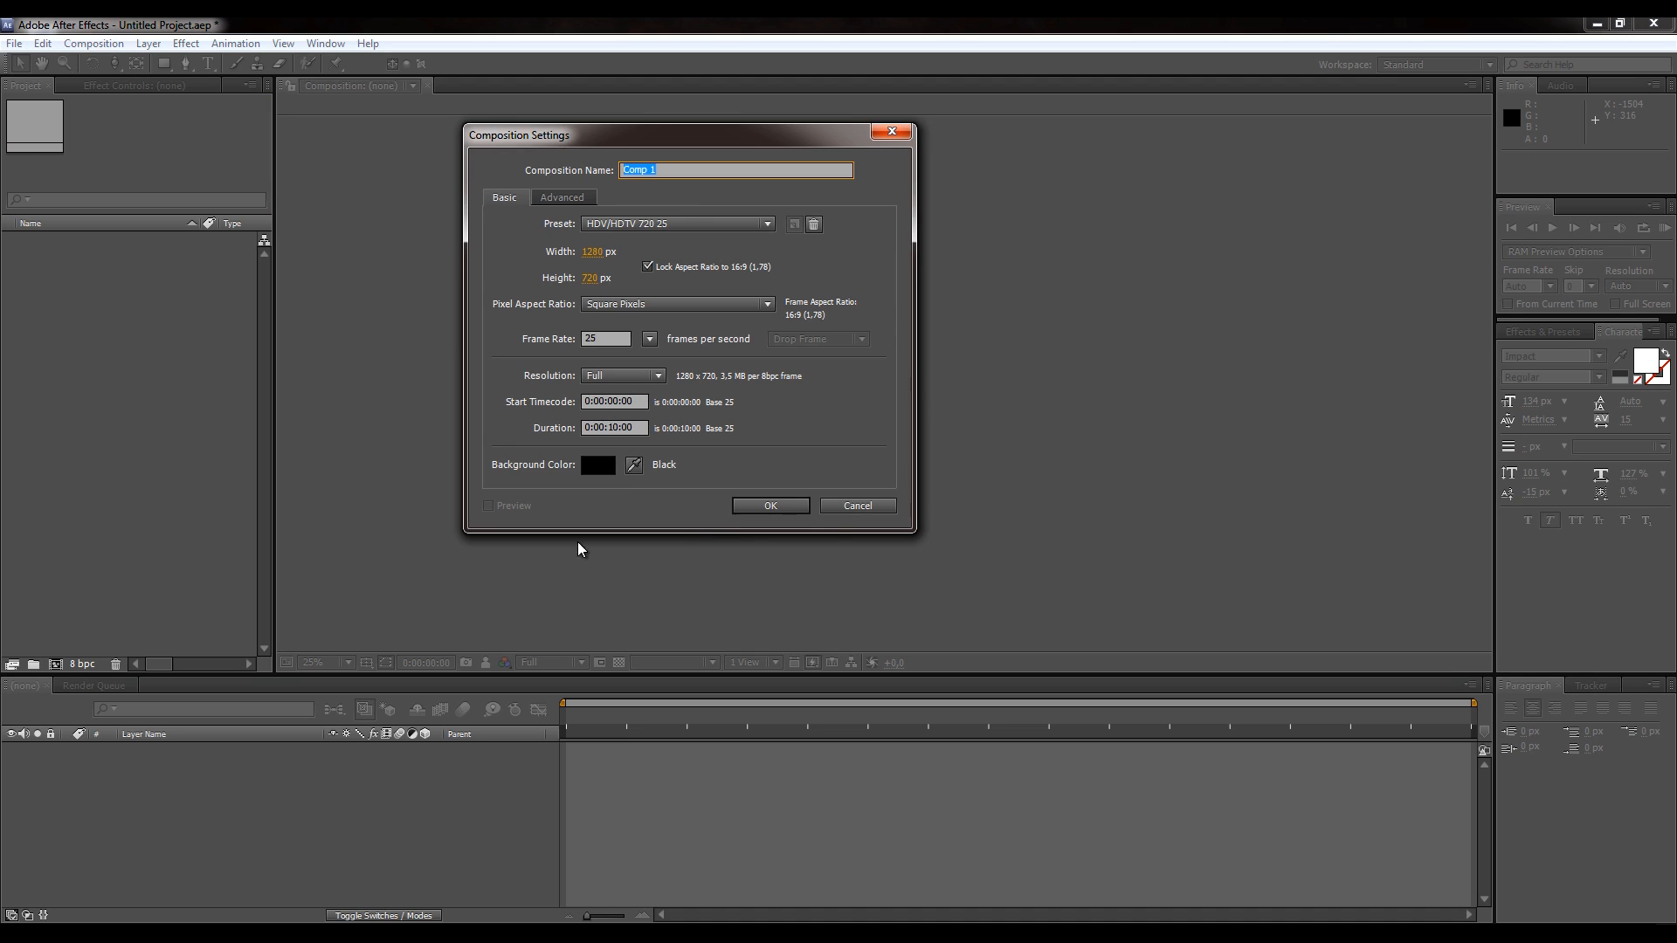
pyautogui.click(772, 506)
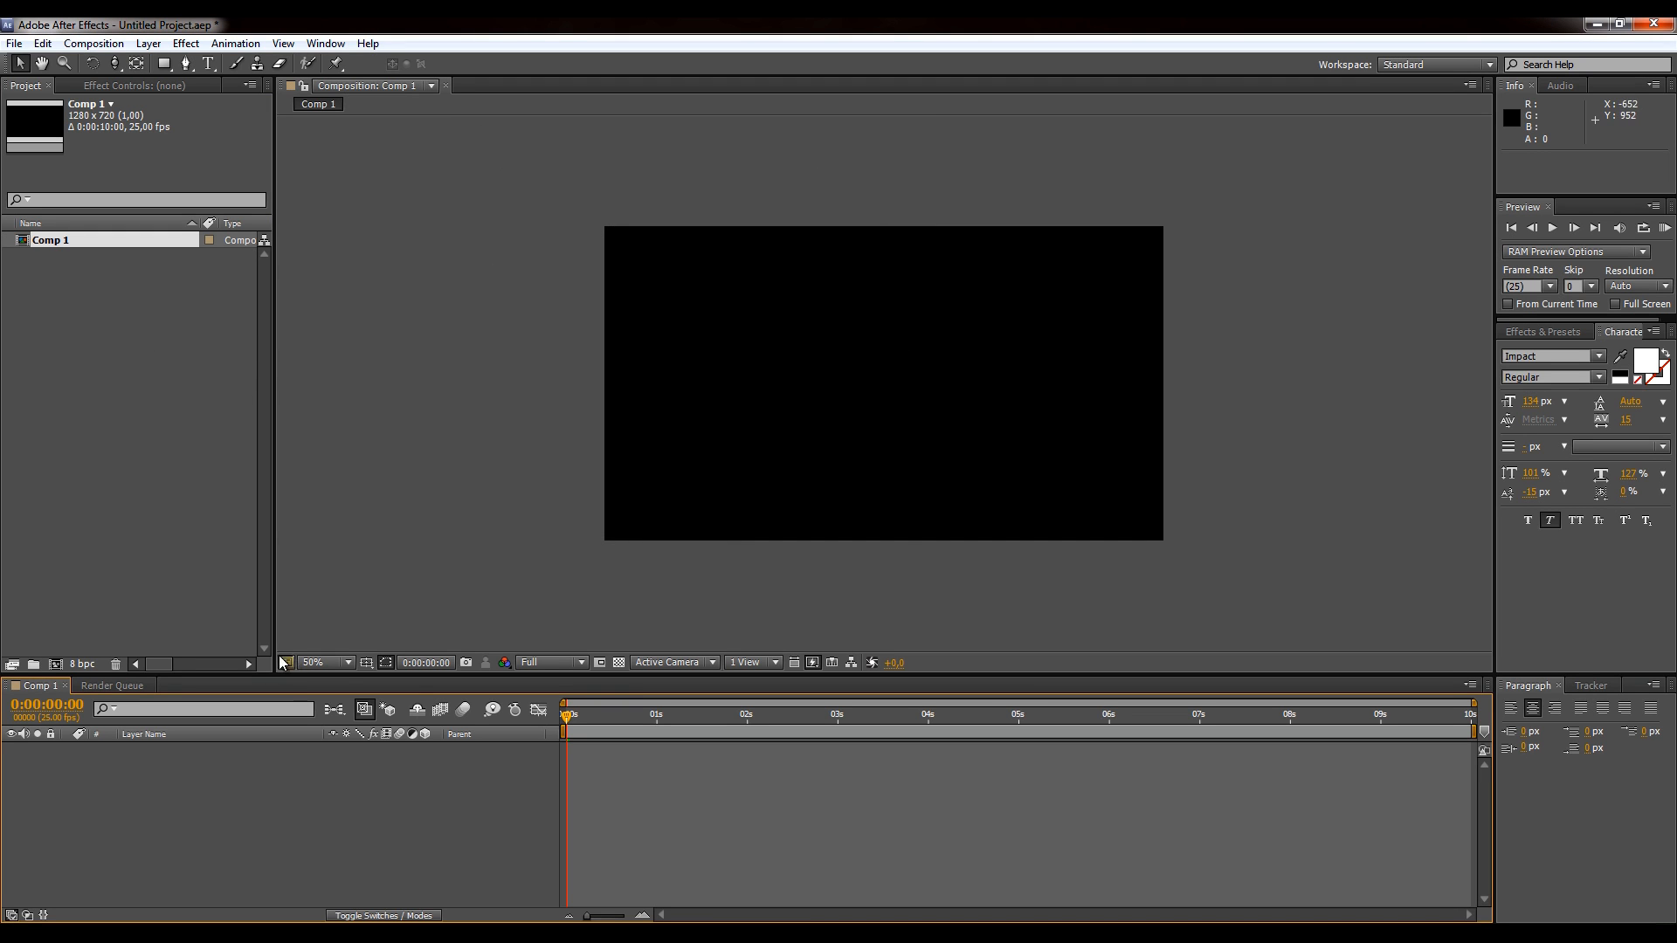
pyautogui.click(327, 662)
pyautogui.click(407, 365)
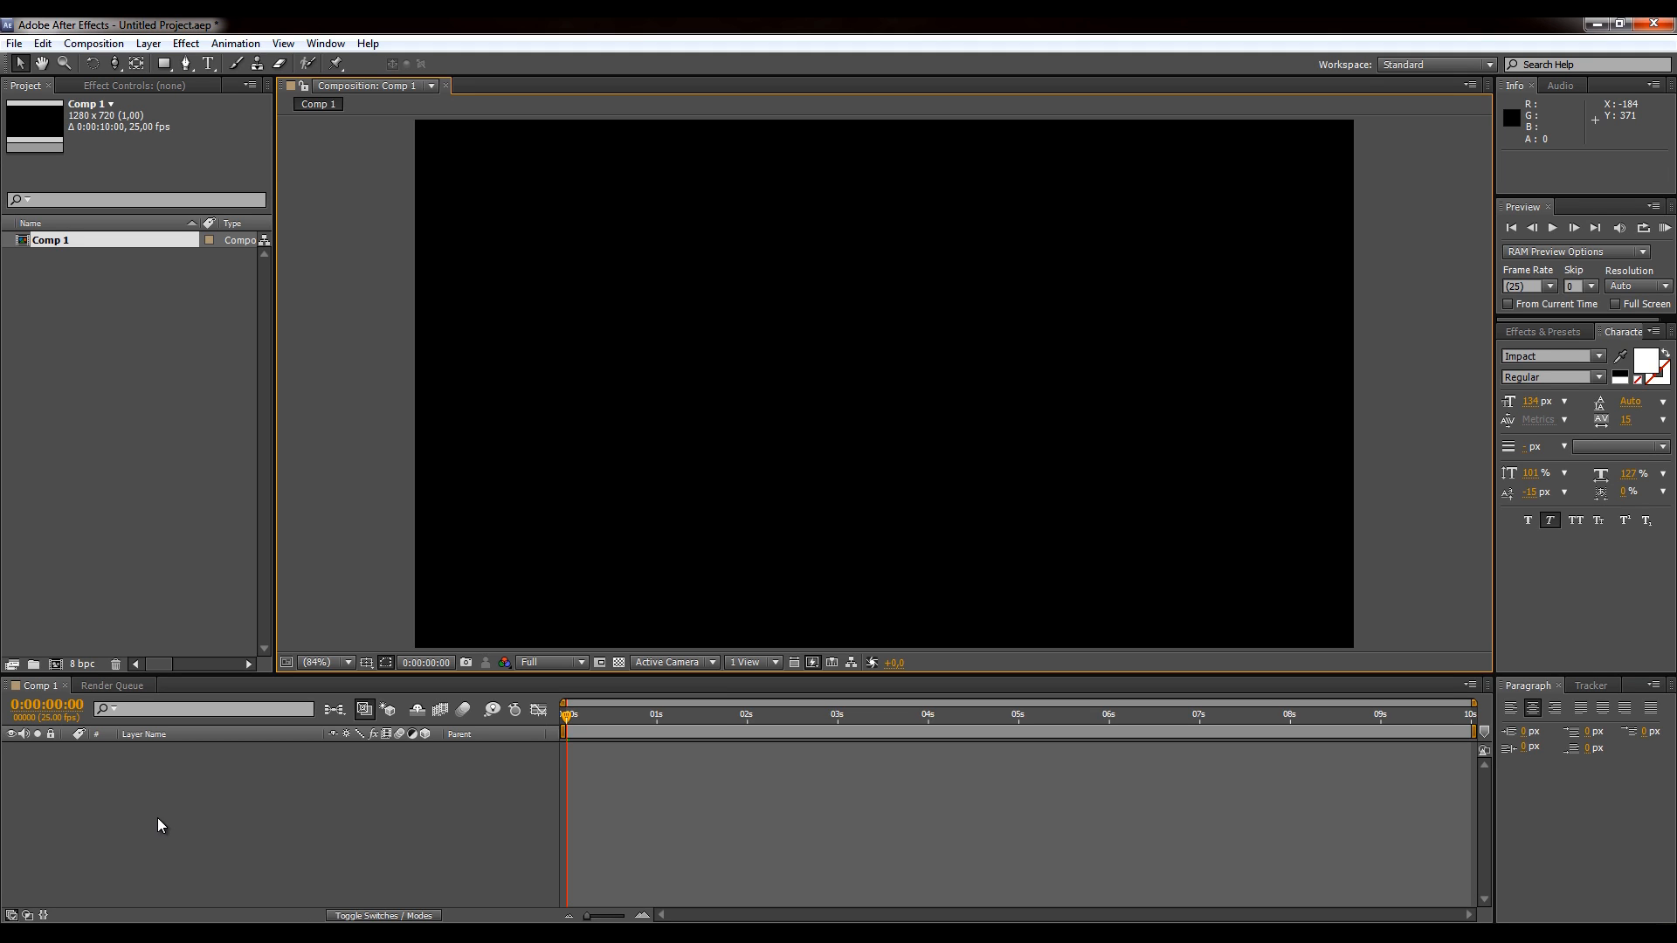
# - Add a text layer reading "Imagina FX" to the composition and select the word FX
pyautogui.rightClick(175, 783)
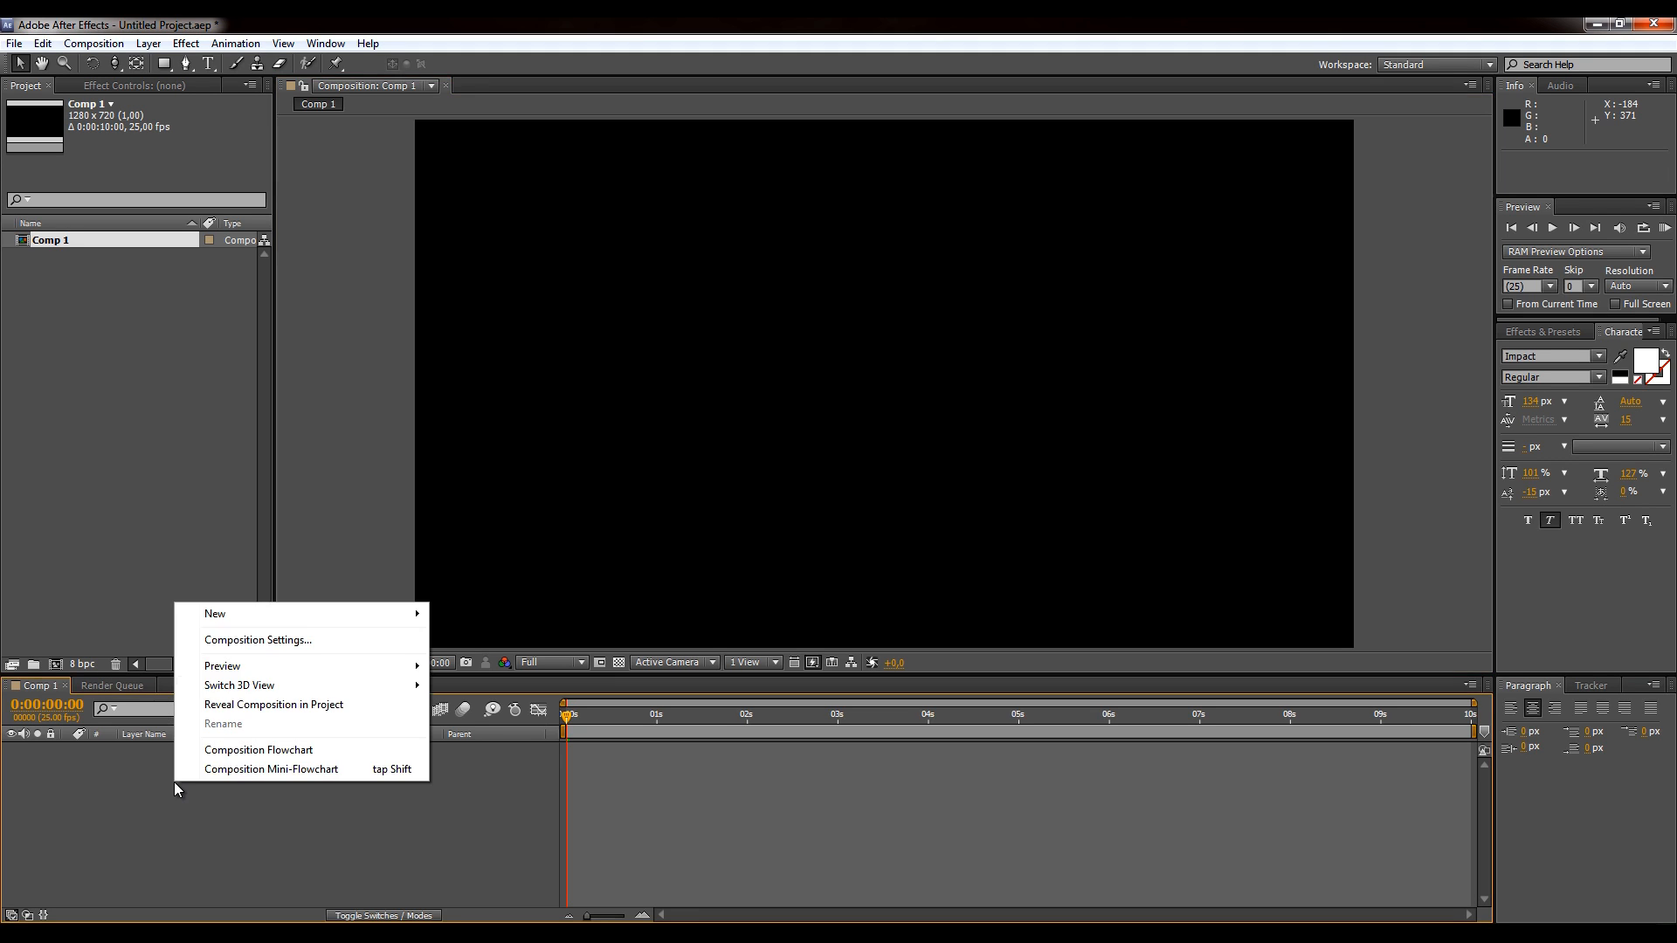
pyautogui.moveTo(349, 614)
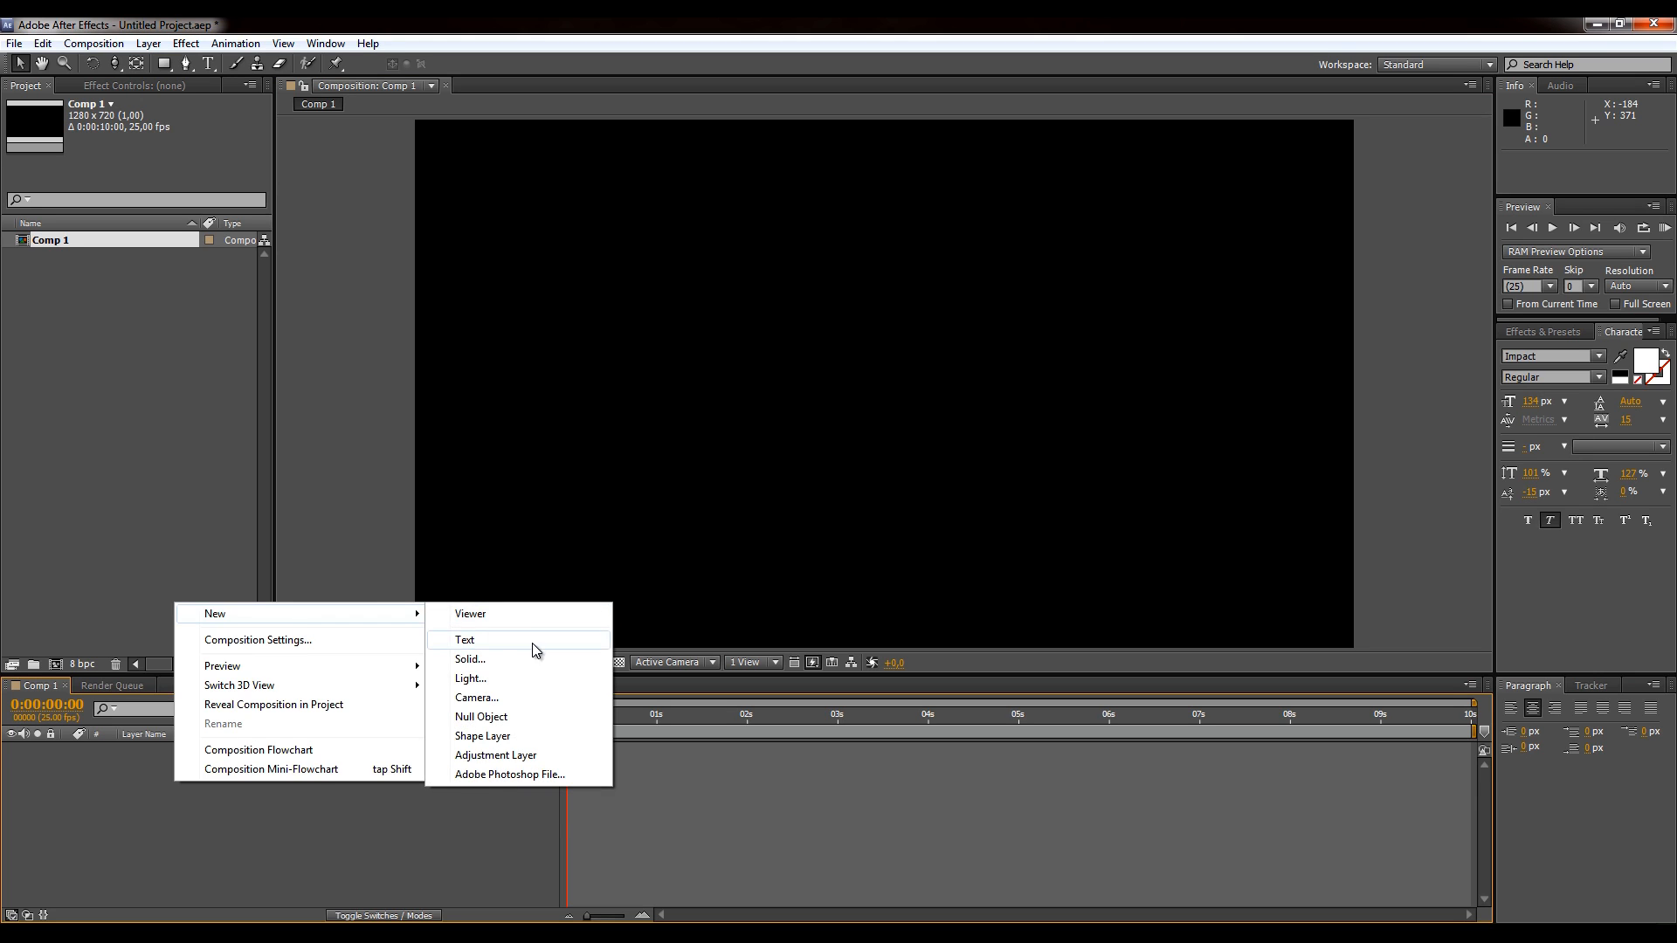
pyautogui.click(531, 642)
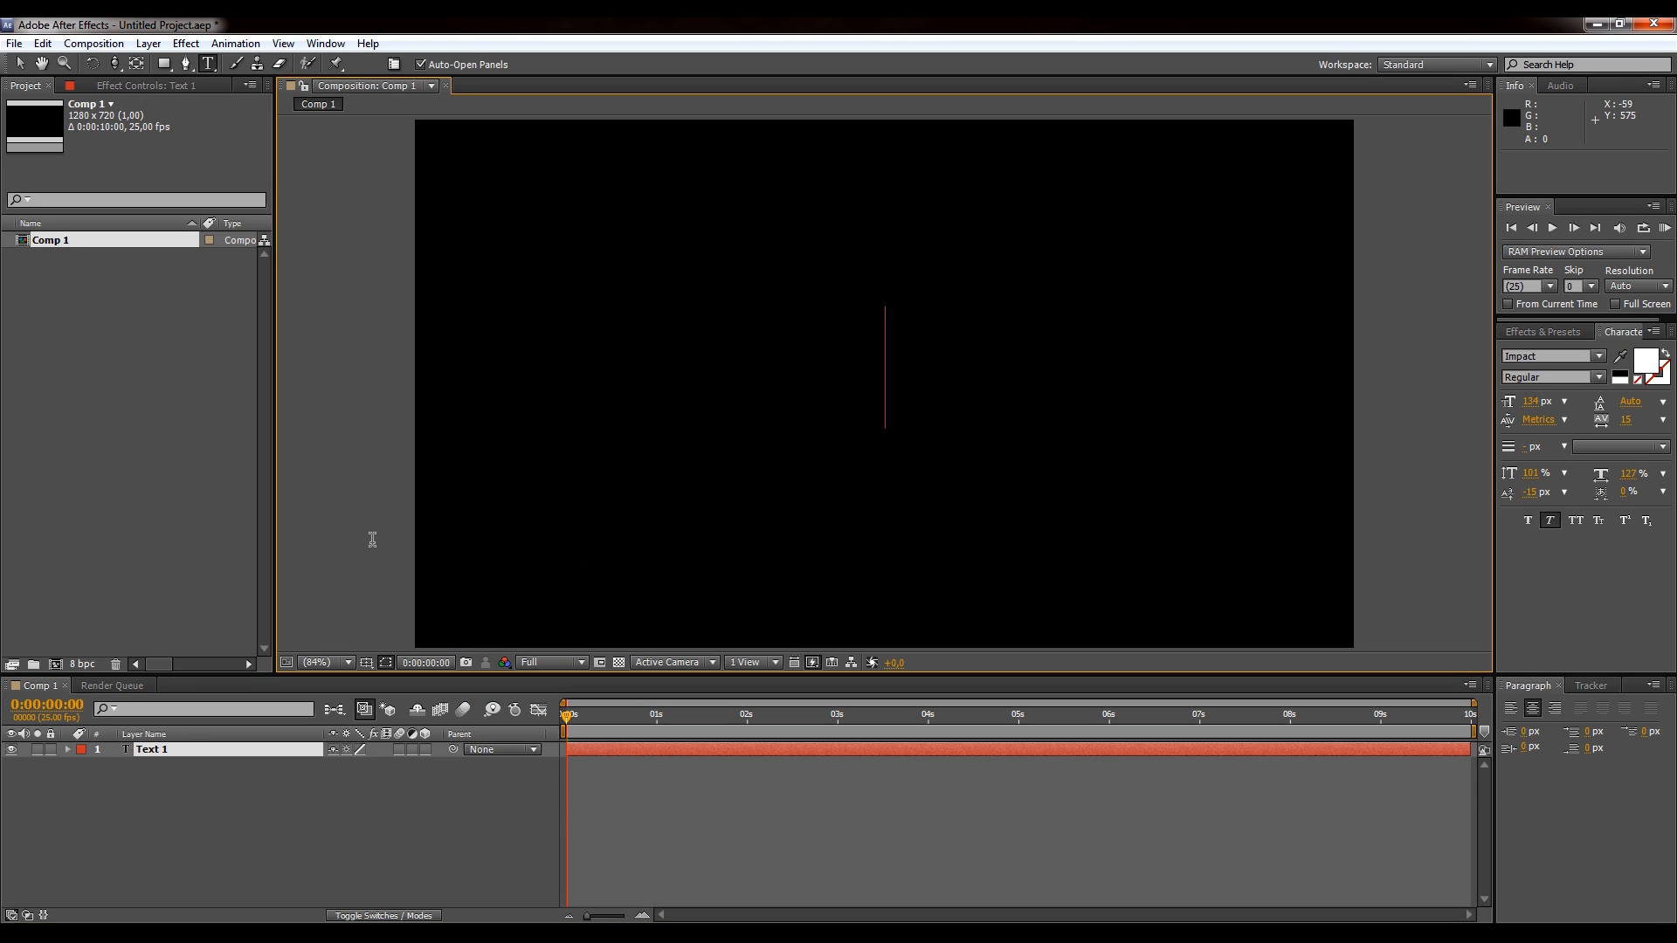
pyautogui.write('Imag')
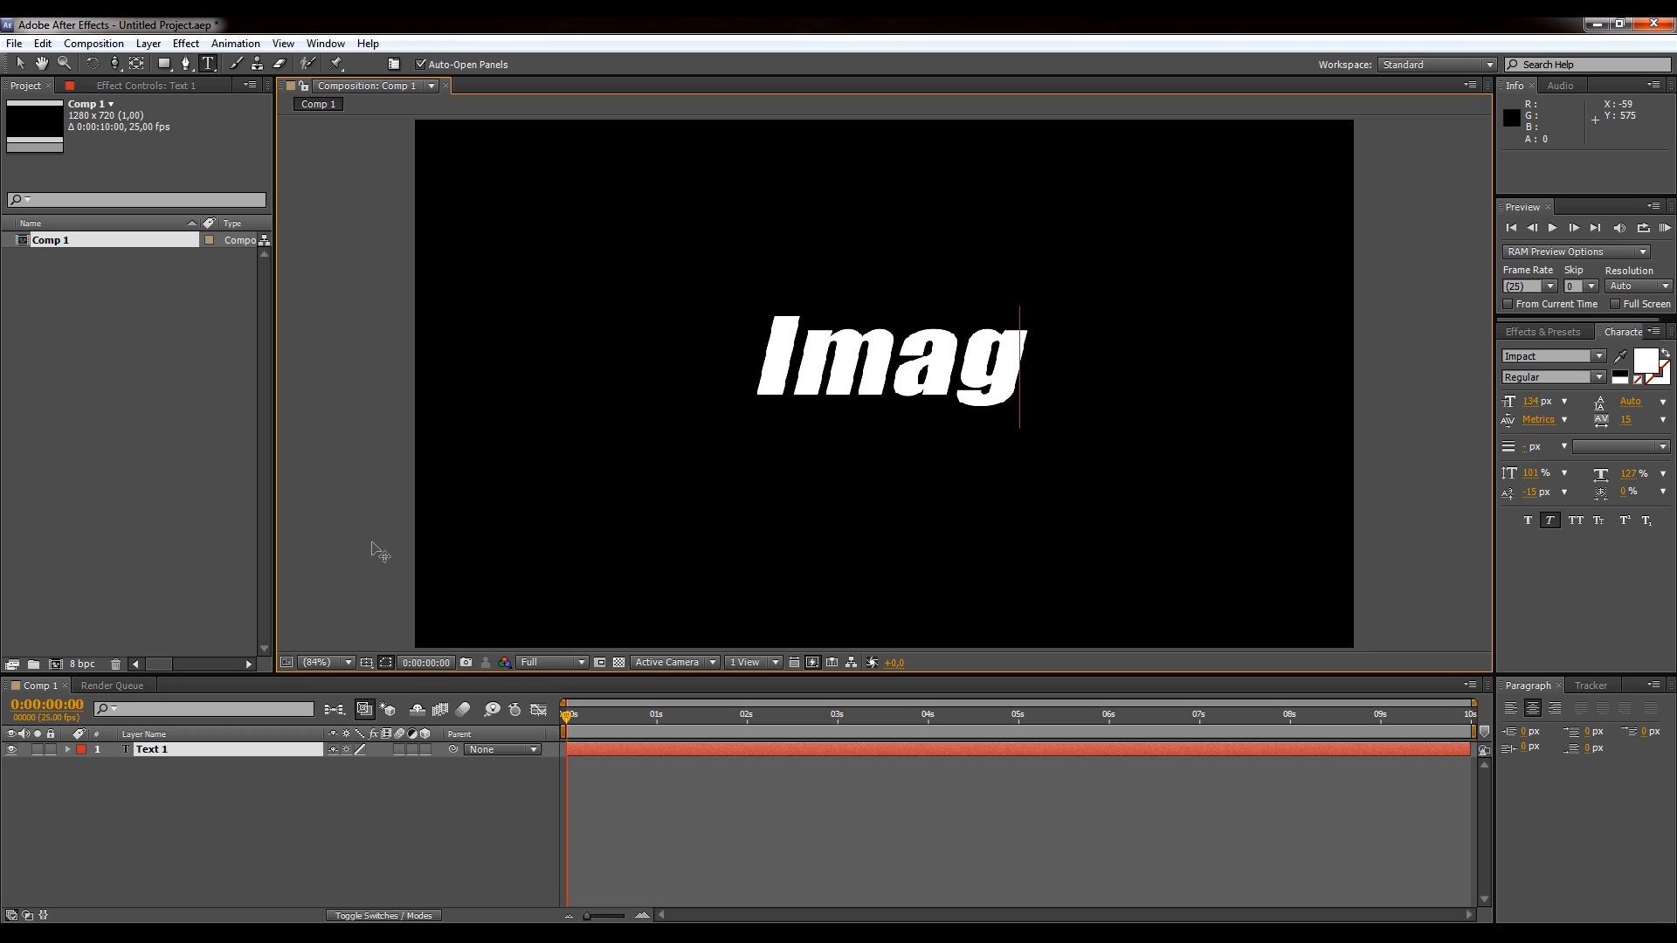
pyautogui.write('ina FX')
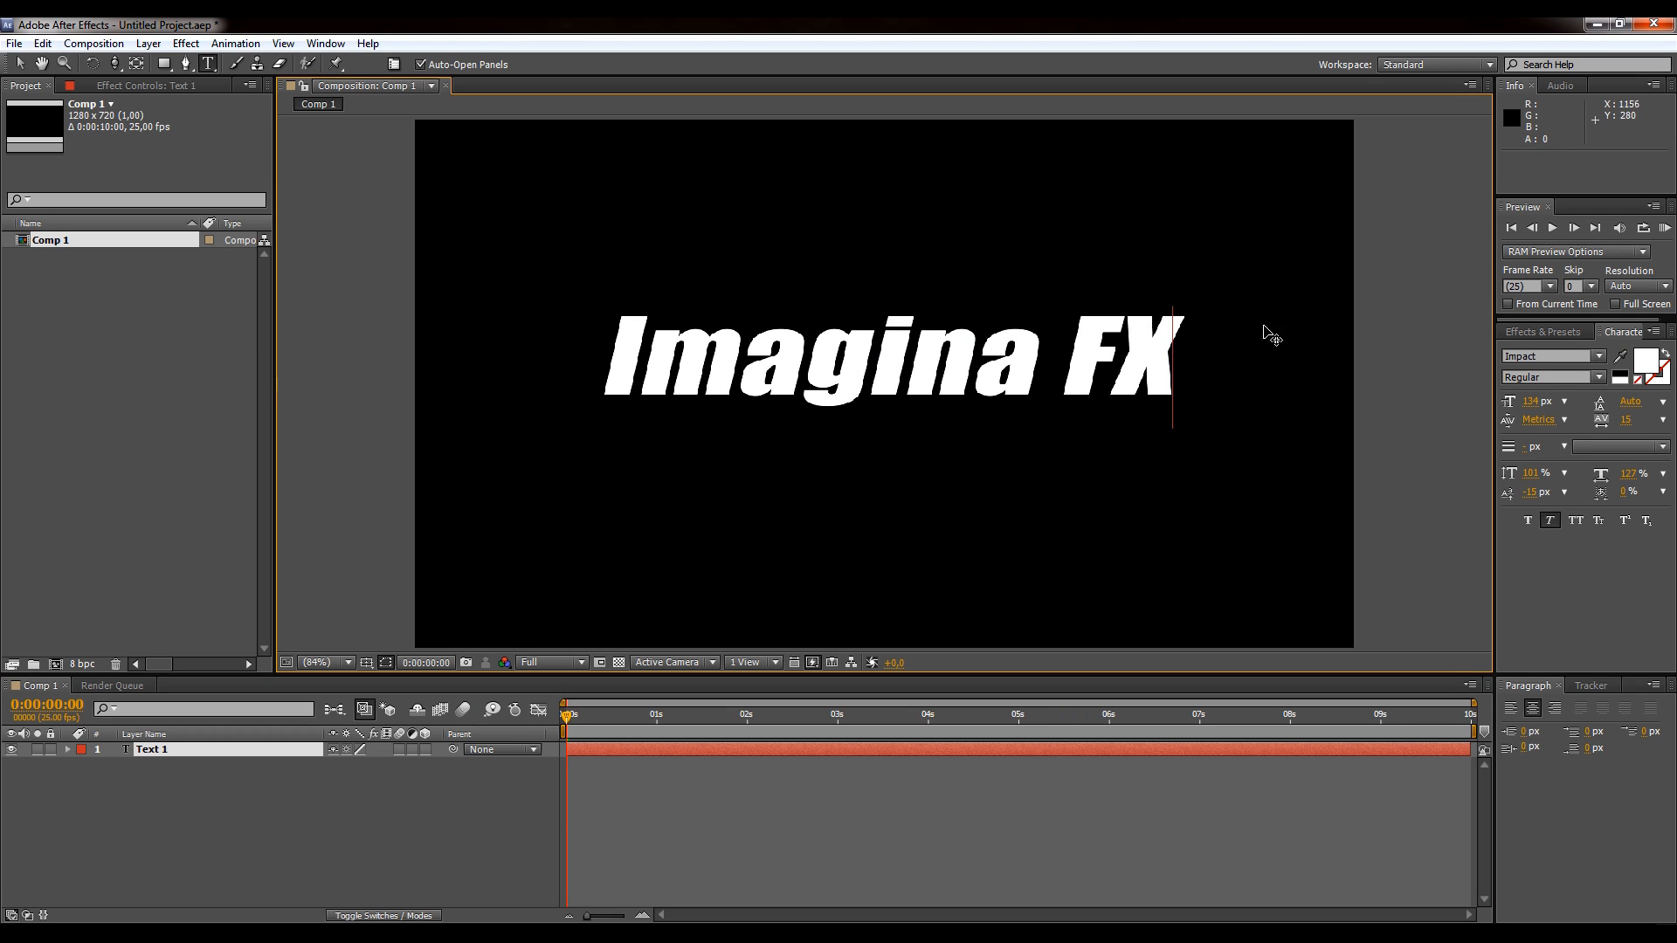
pyautogui.doubleClick(1141, 359)
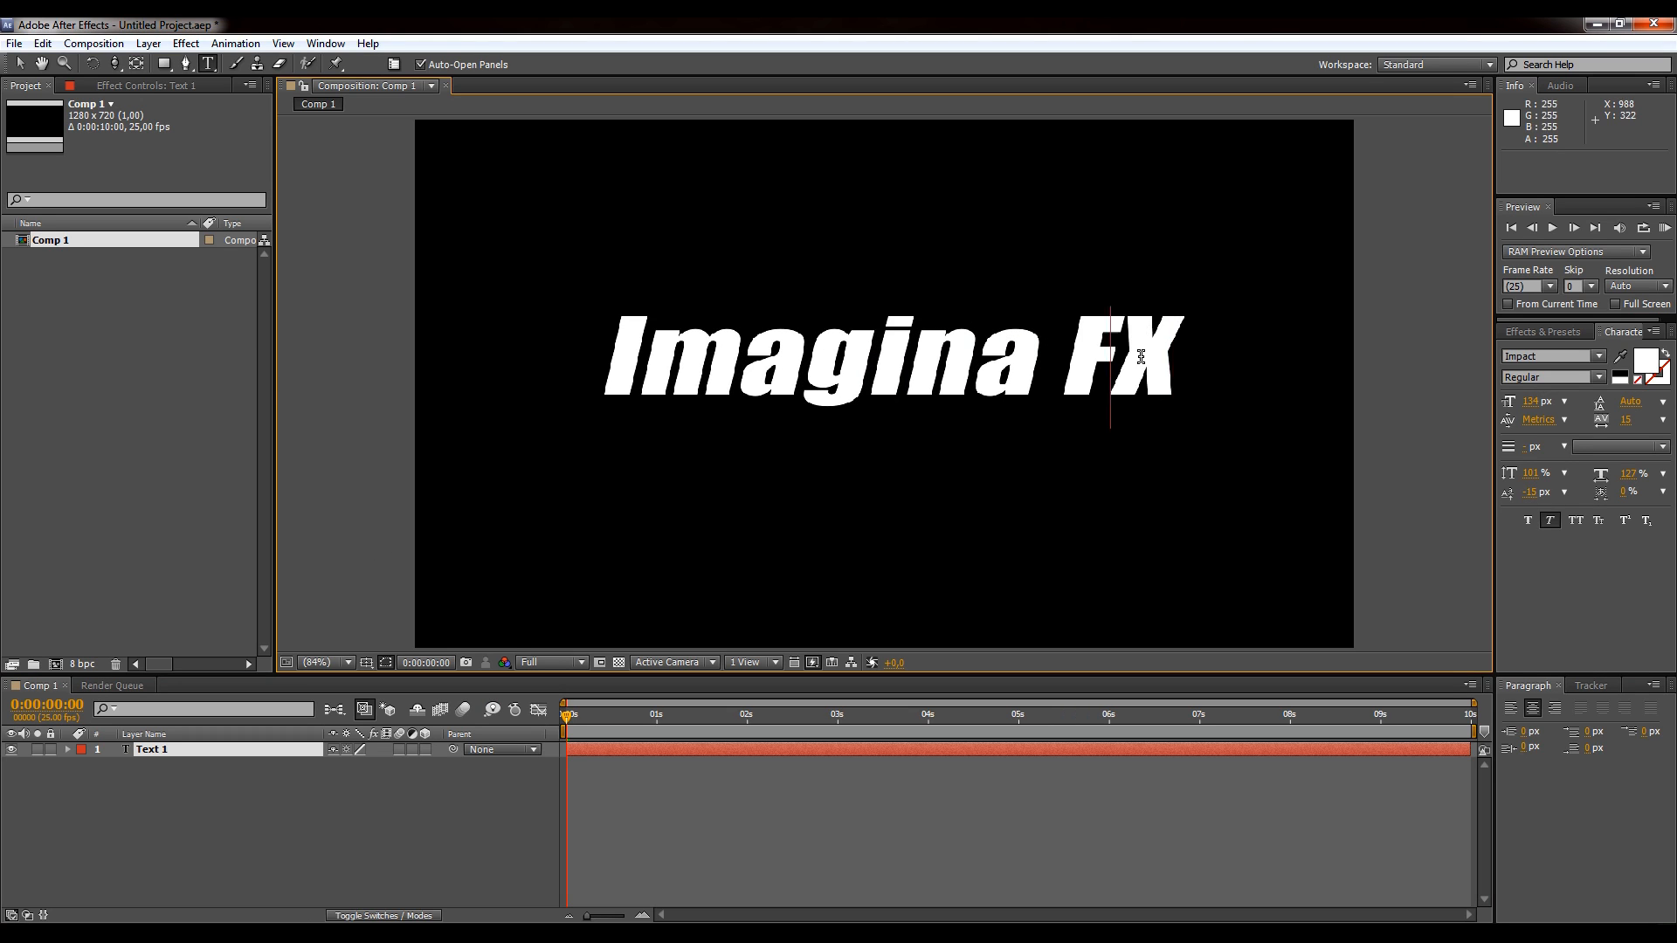
pyautogui.click(1646, 360)
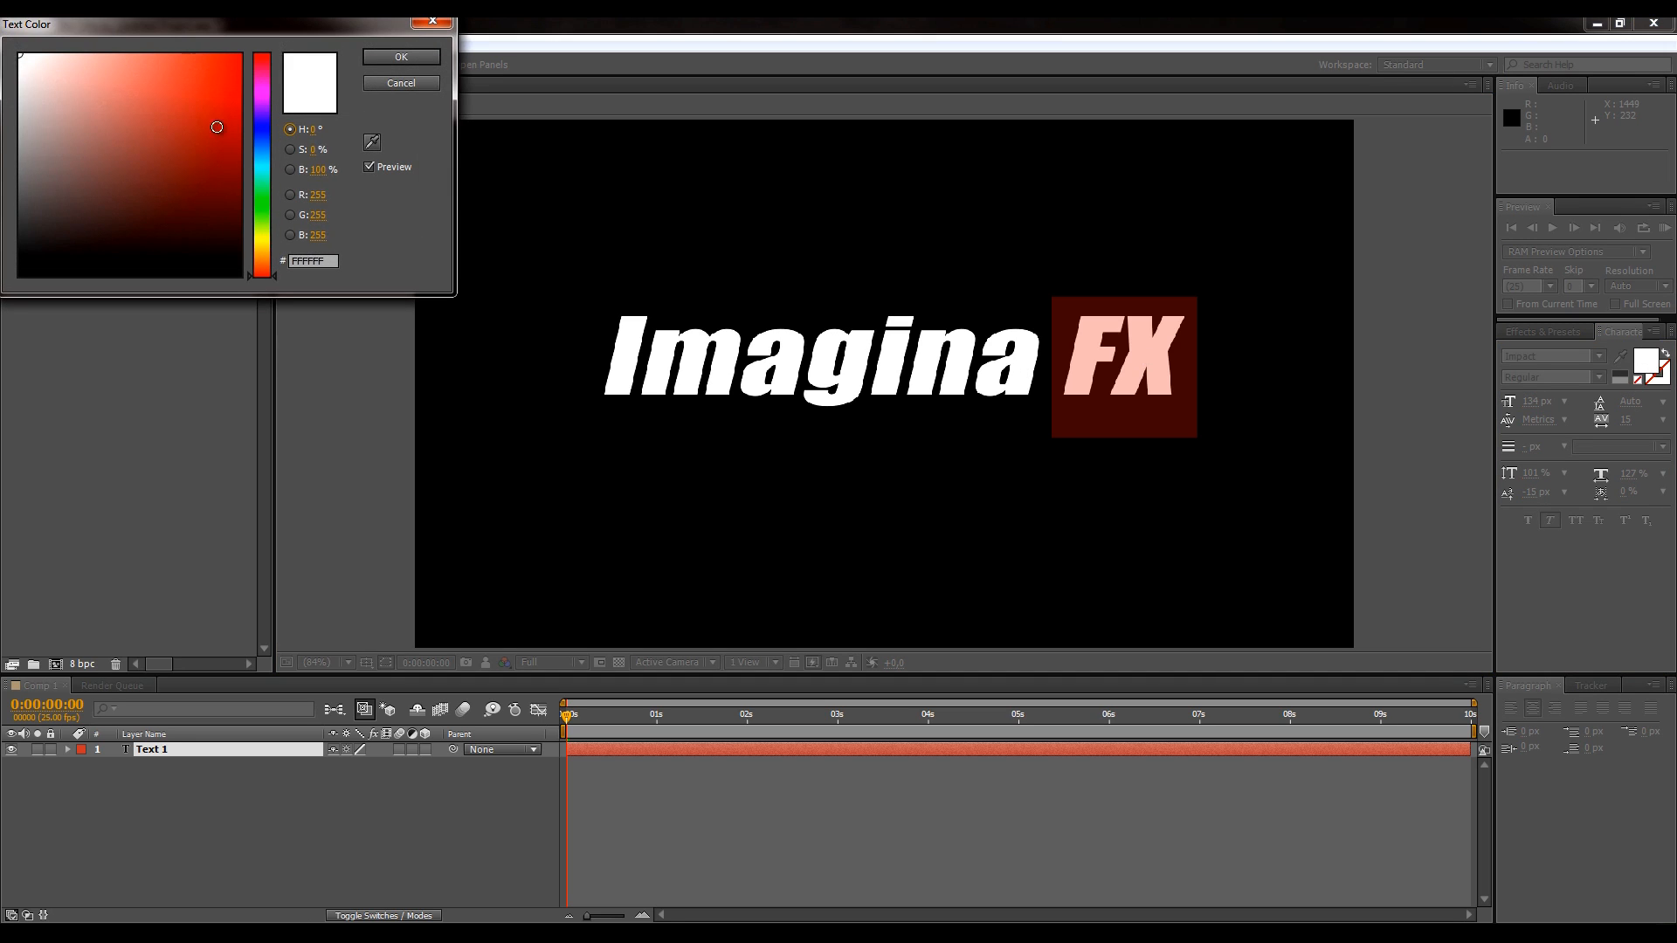
pyautogui.click(210, 168)
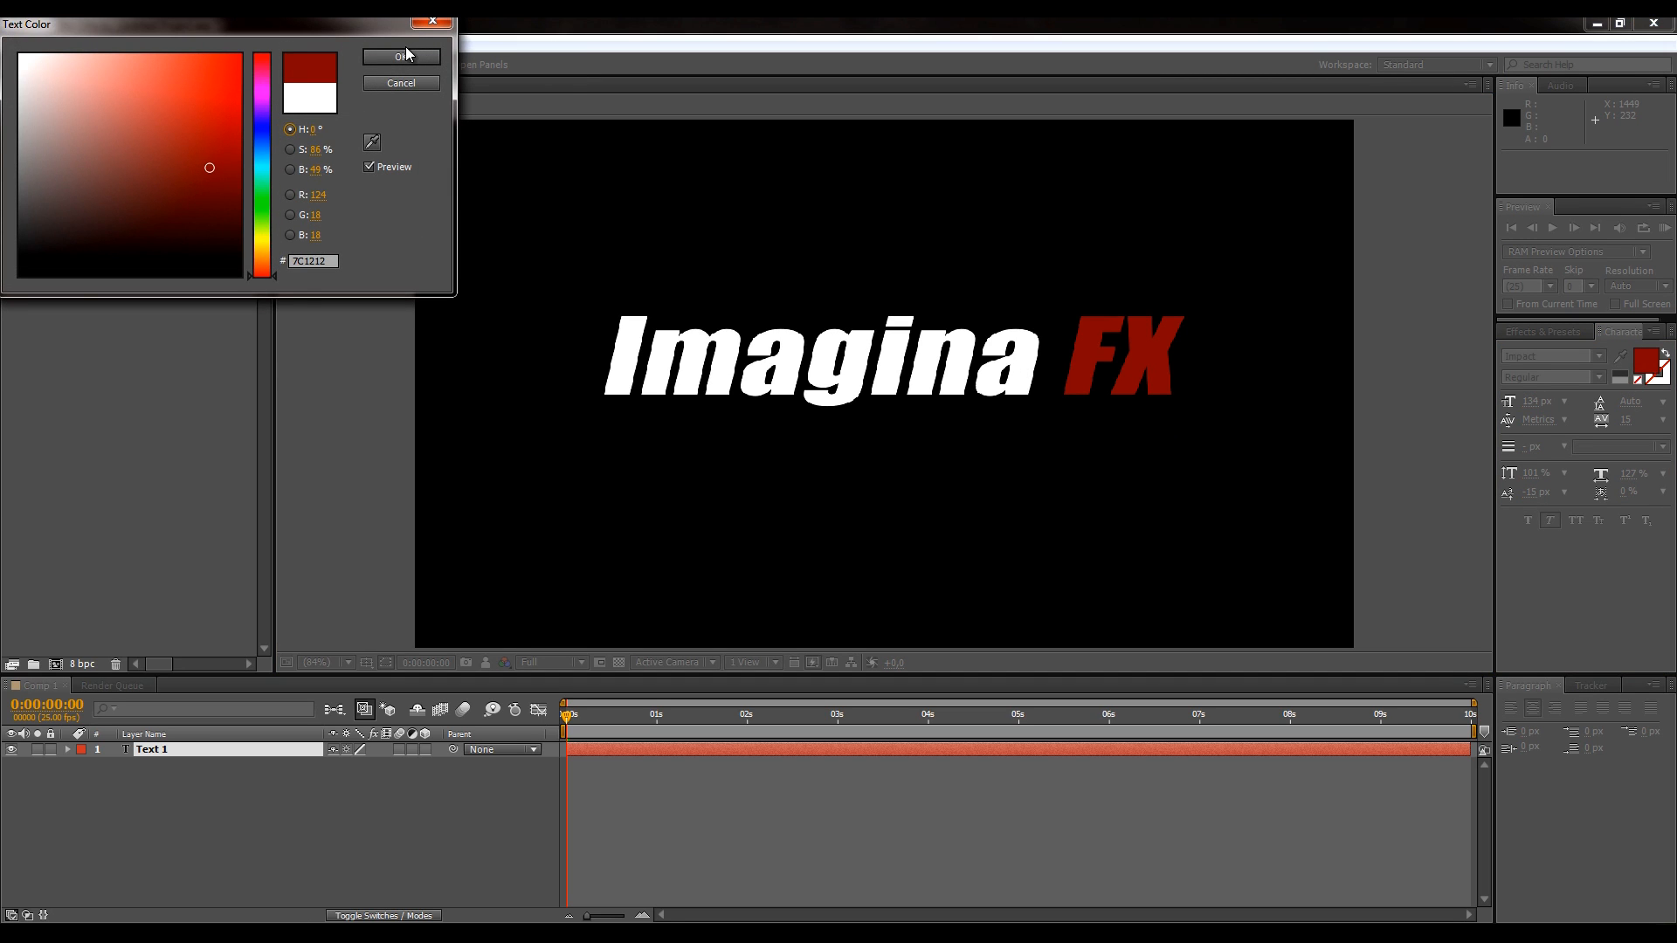
pyautogui.click(390, 84)
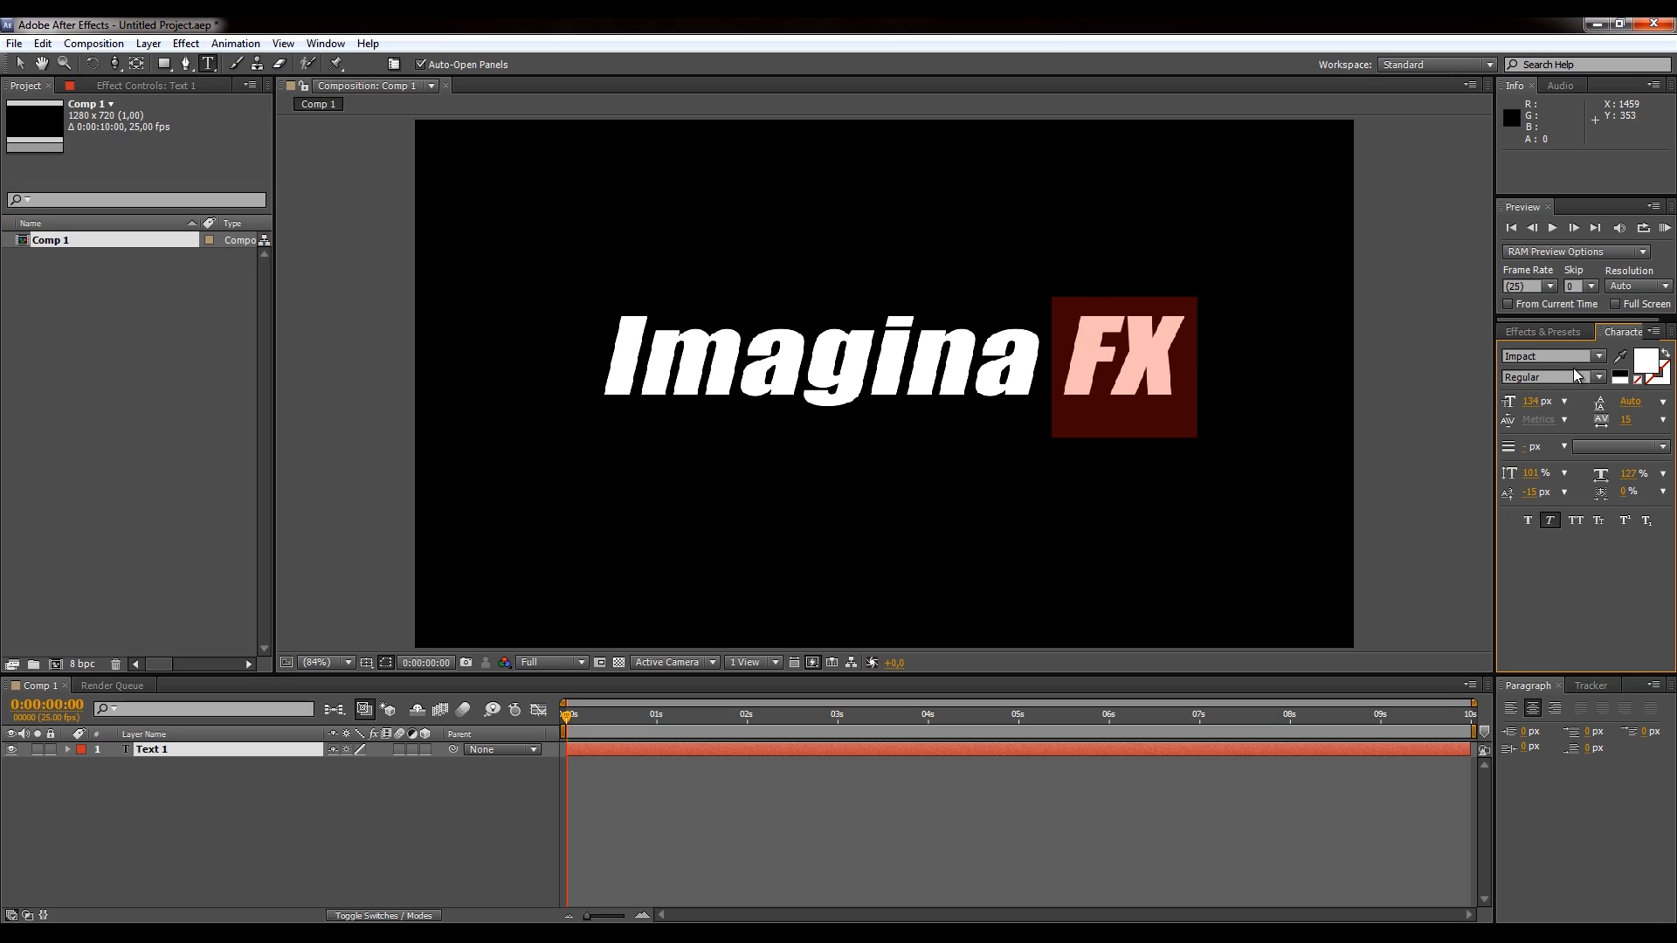
# - Set the fill colour of the selected word FX to dark red, and finish editing the text
pyautogui.click(1639, 365)
pyautogui.moveTo(162, 125); pyautogui.dragTo(189, 158)
pyautogui.click(401, 57)
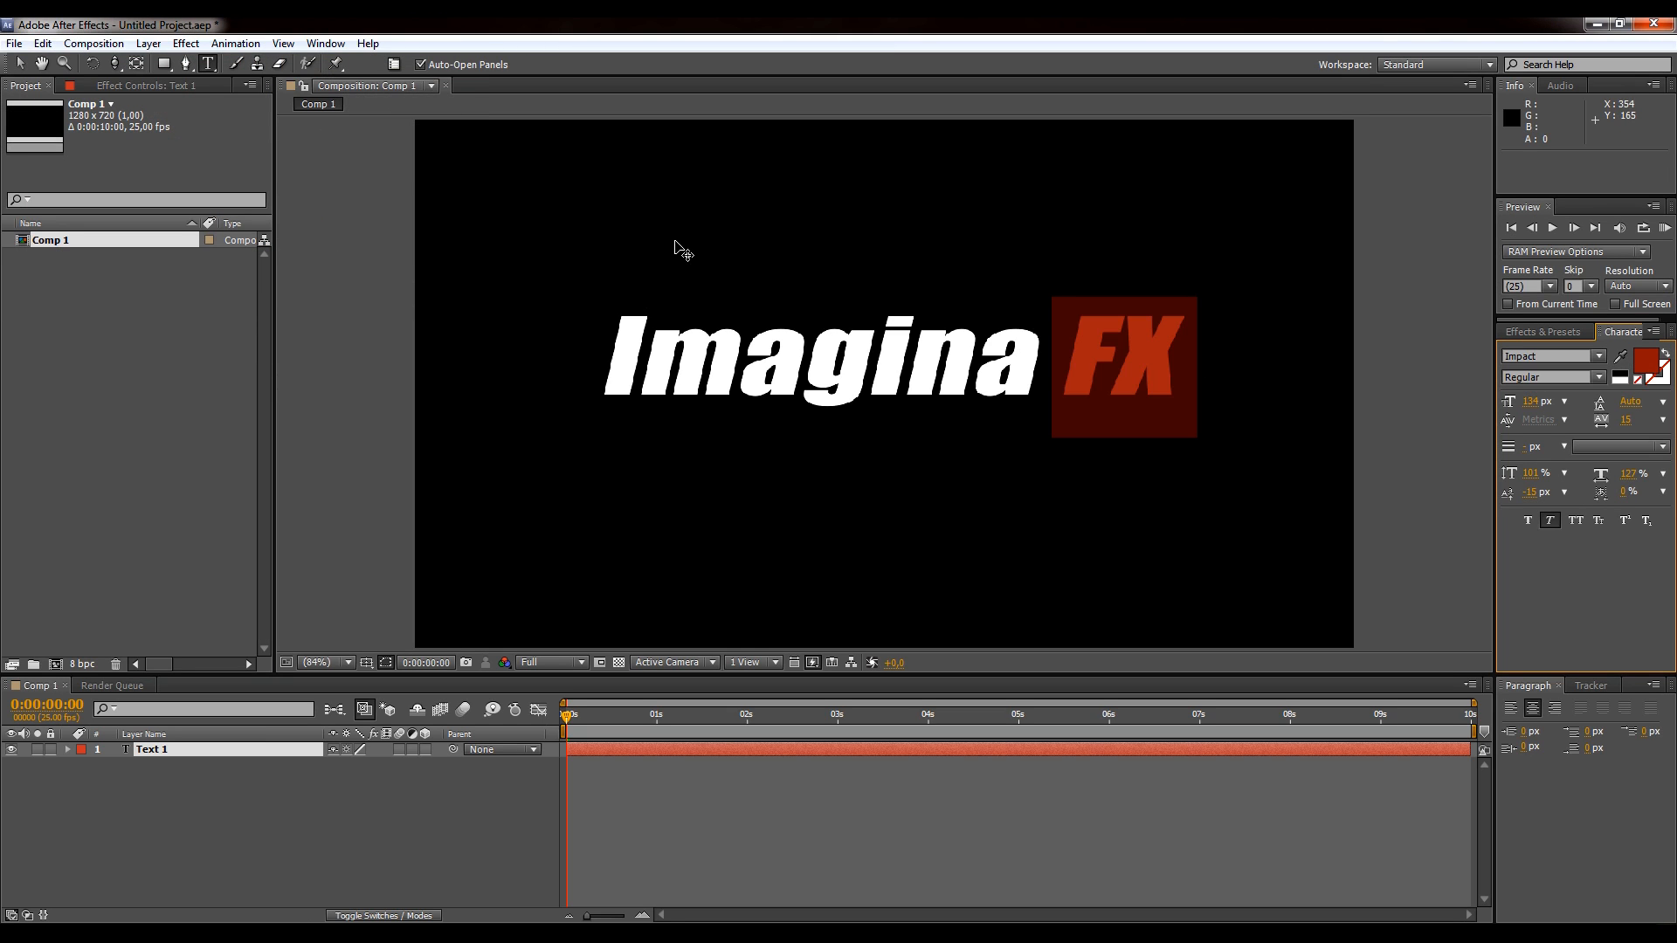
pyautogui.click(19, 63)
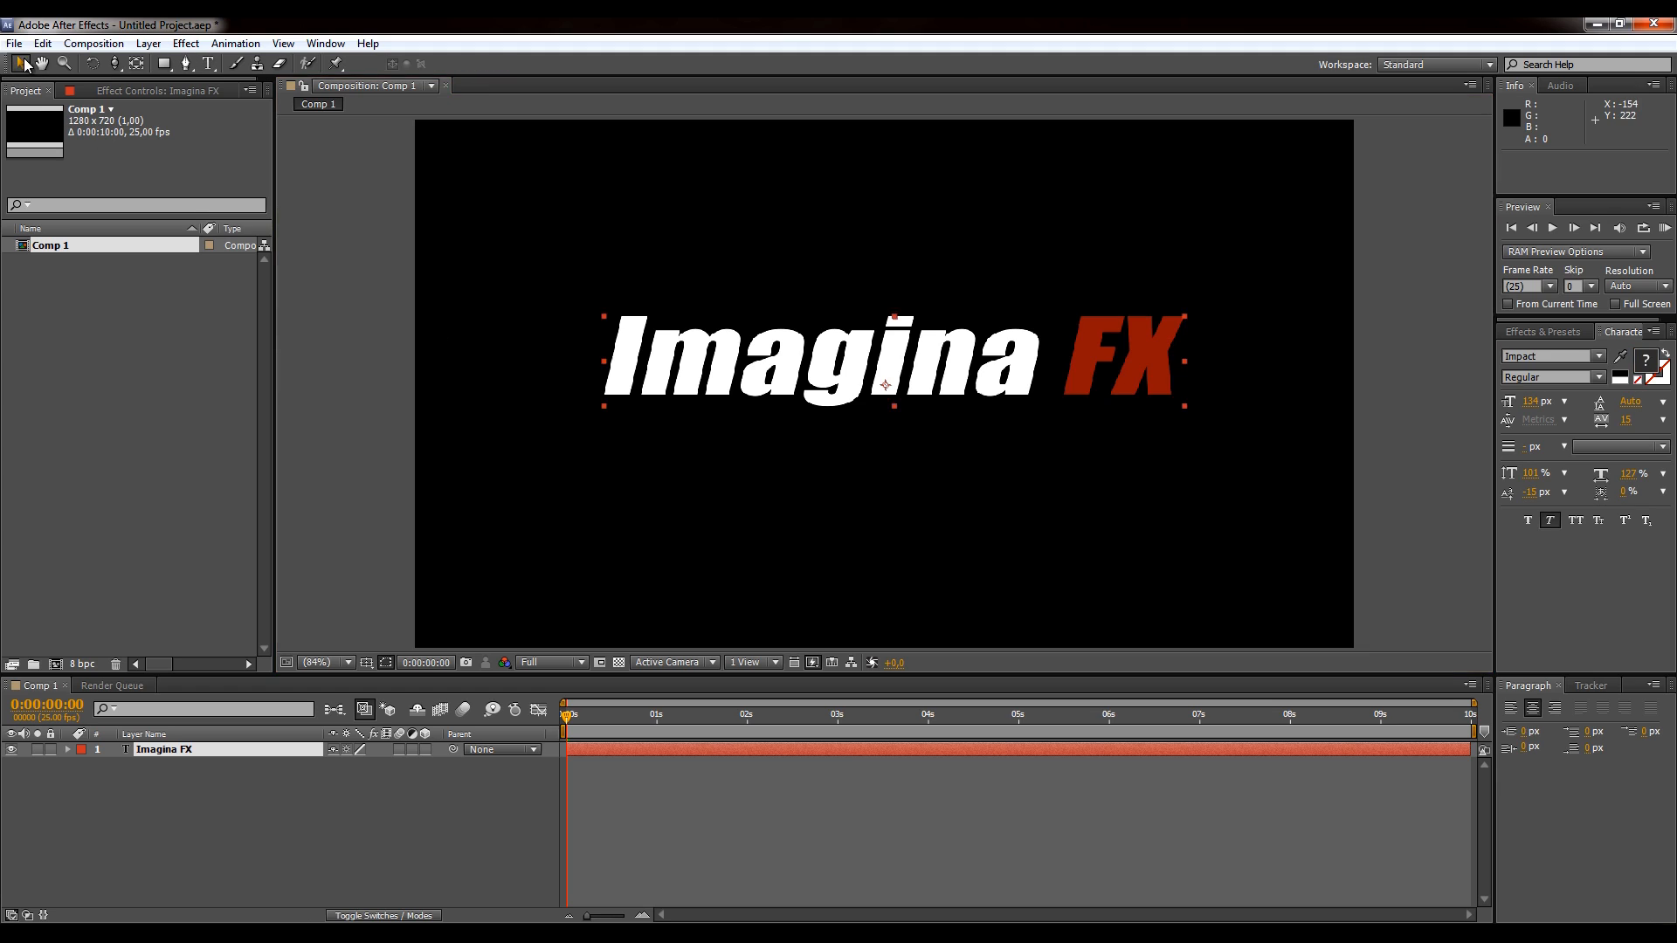
pyautogui.click(735, 253)
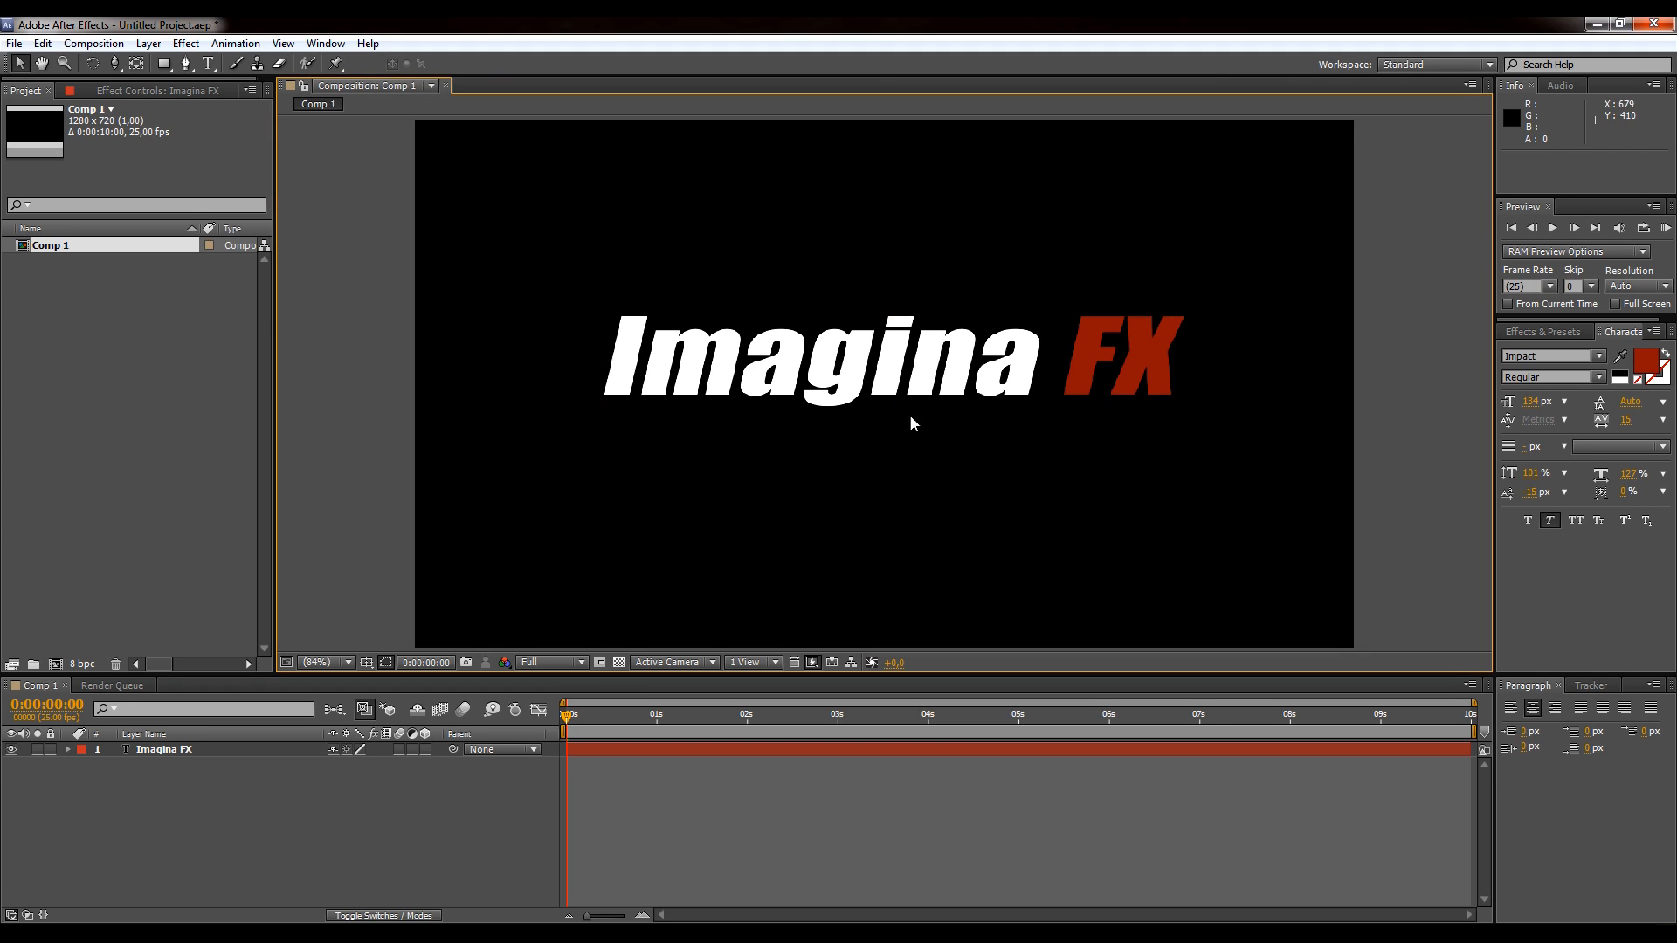
# - Move the Imagina FX text slightly down and to the left, to about position 609, 378
pyautogui.click(856, 337)
pyautogui.click(954, 452)
pyautogui.moveTo(978, 363); pyautogui.dragTo(955, 377)
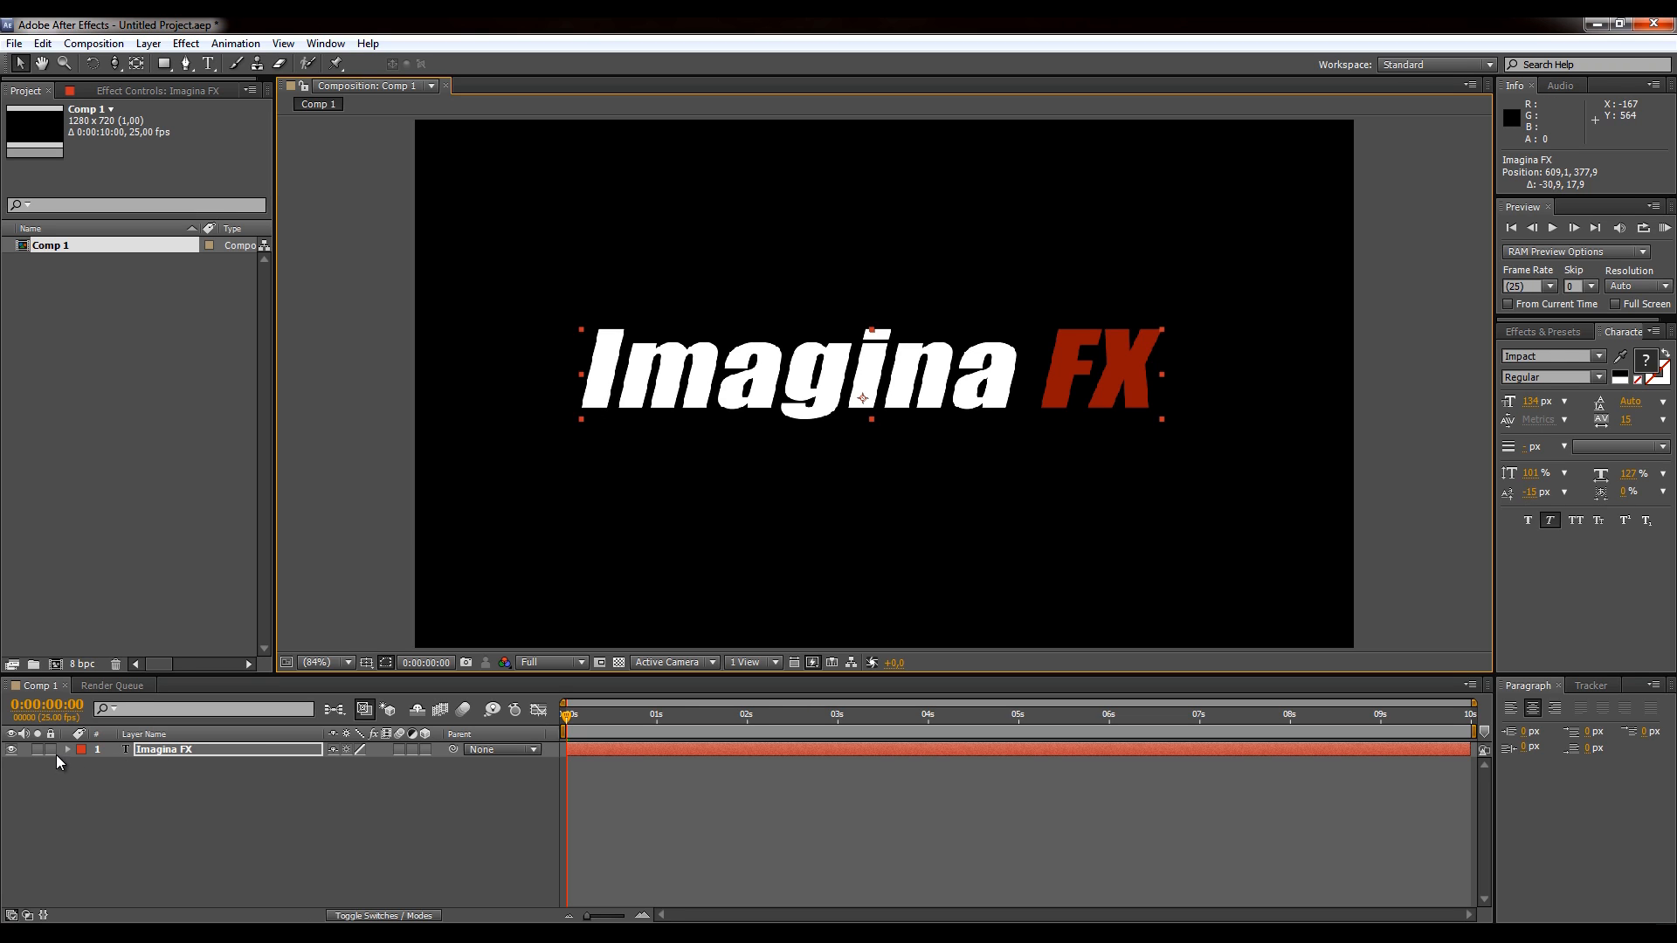
# - Try tilting the Imagina FX layer counterclockwise with only its Rotation property shown, and undo the change
pyautogui.click(192, 749)
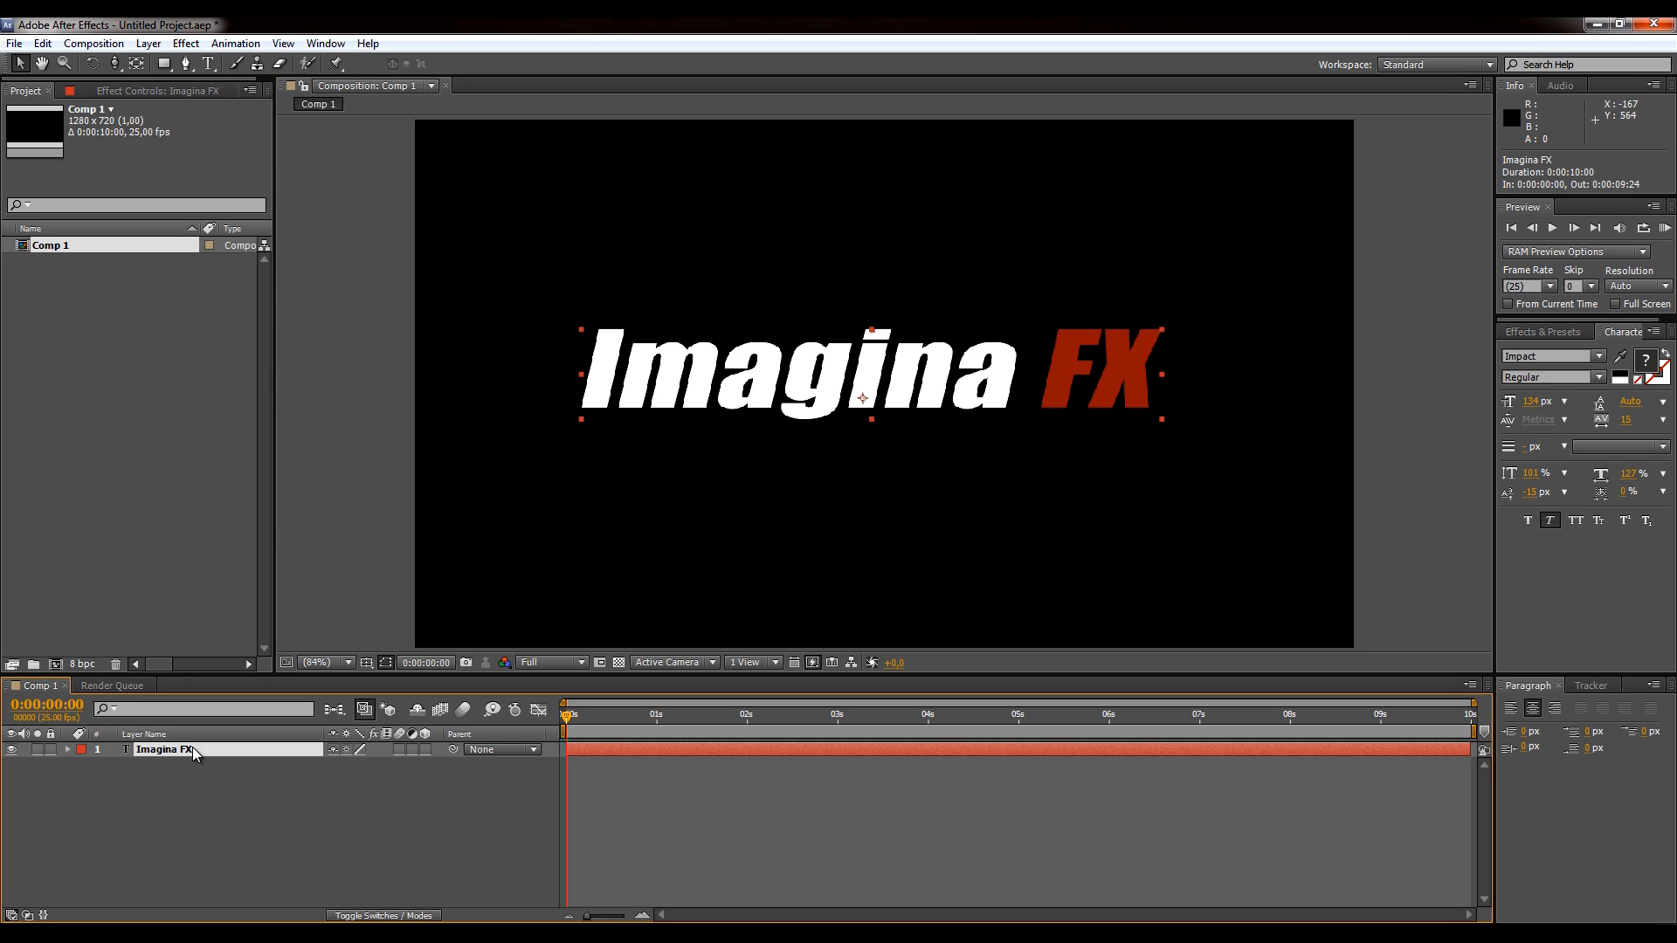
pyautogui.press('r')
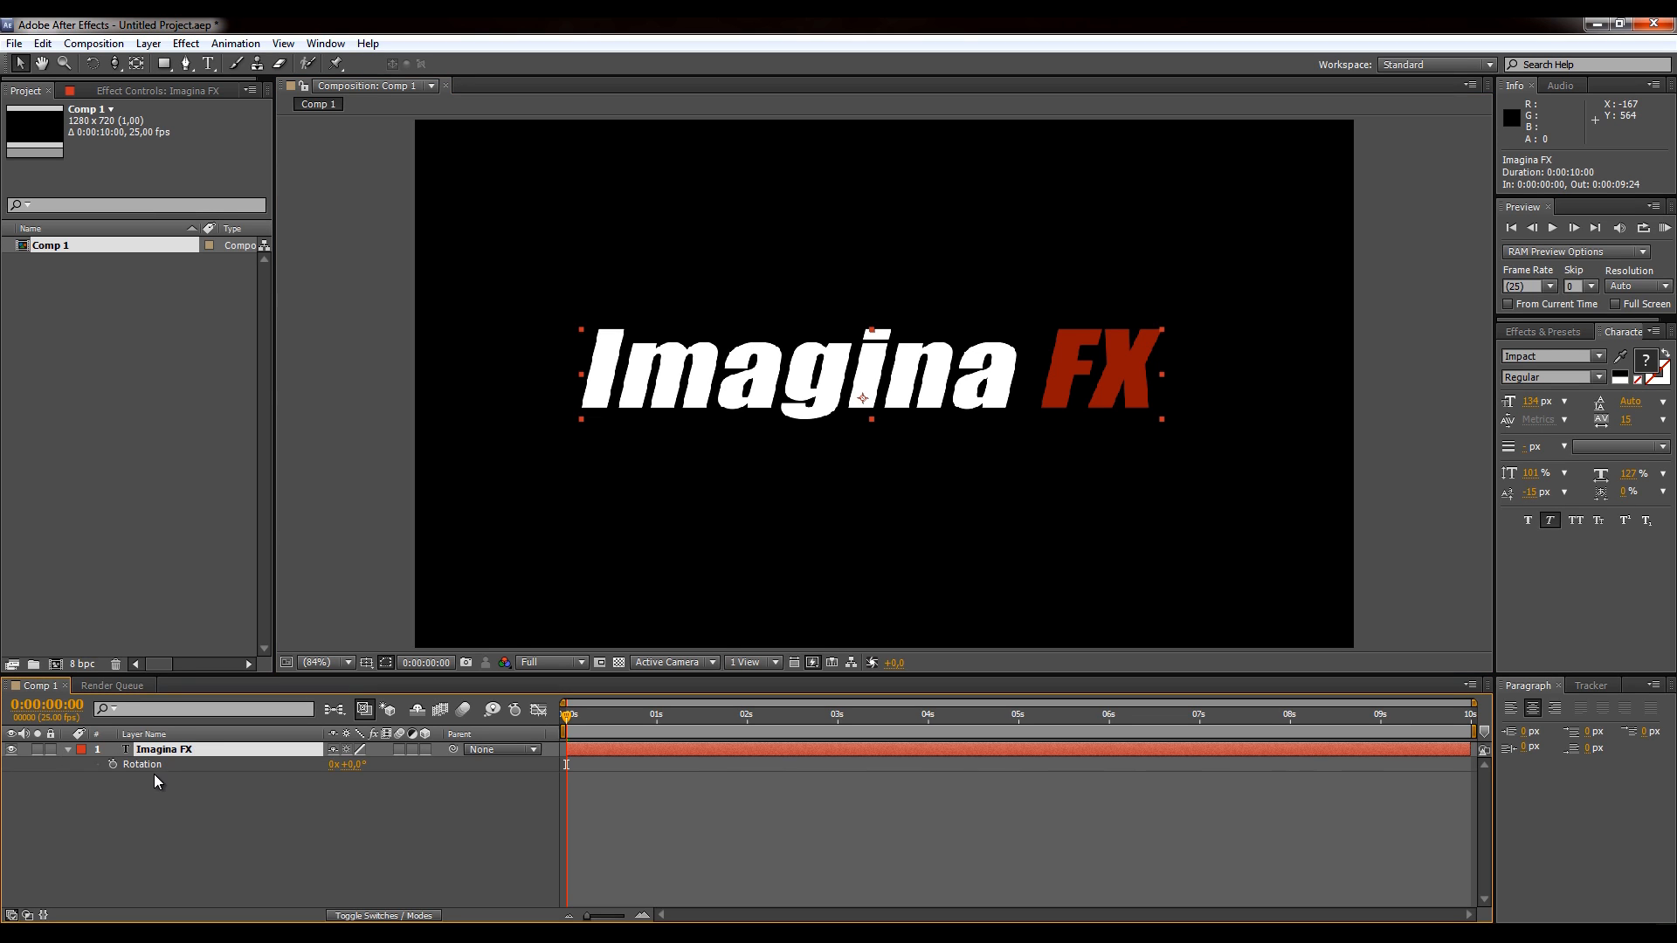
pyautogui.moveTo(362, 777)
pyautogui.mouseDown()
pyautogui.moveTo(324, 776)
pyautogui.moveTo(388, 775)
pyautogui.moveTo(341, 765)
pyautogui.mouseUp()
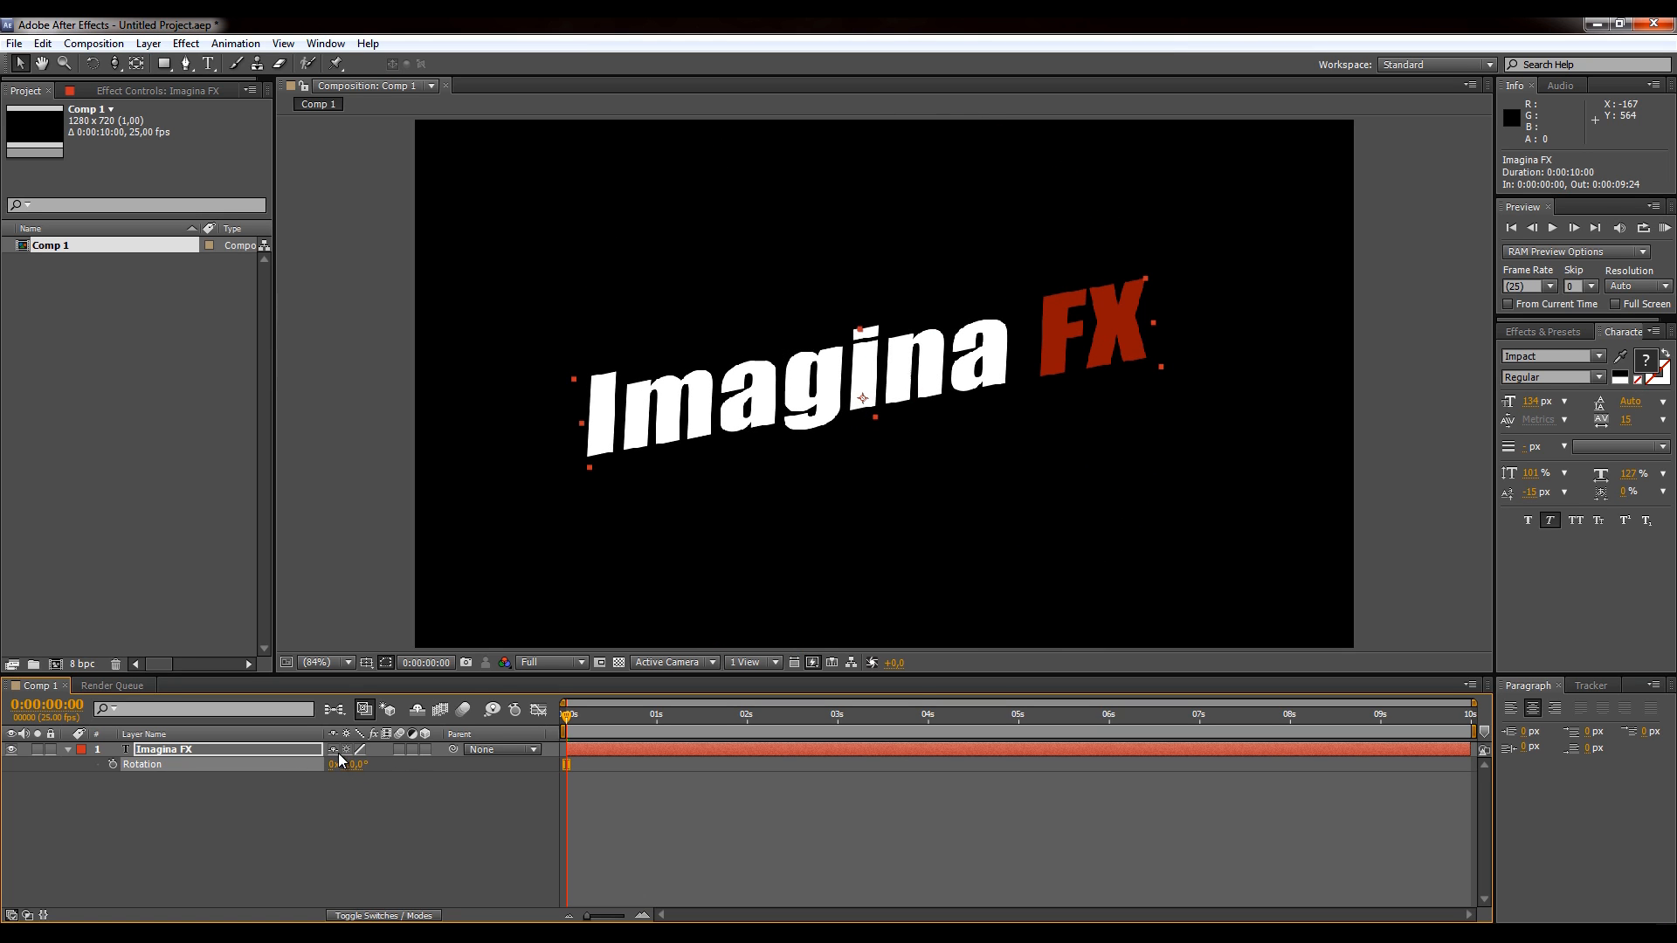
pyautogui.hotkey('ctrl', 'z')
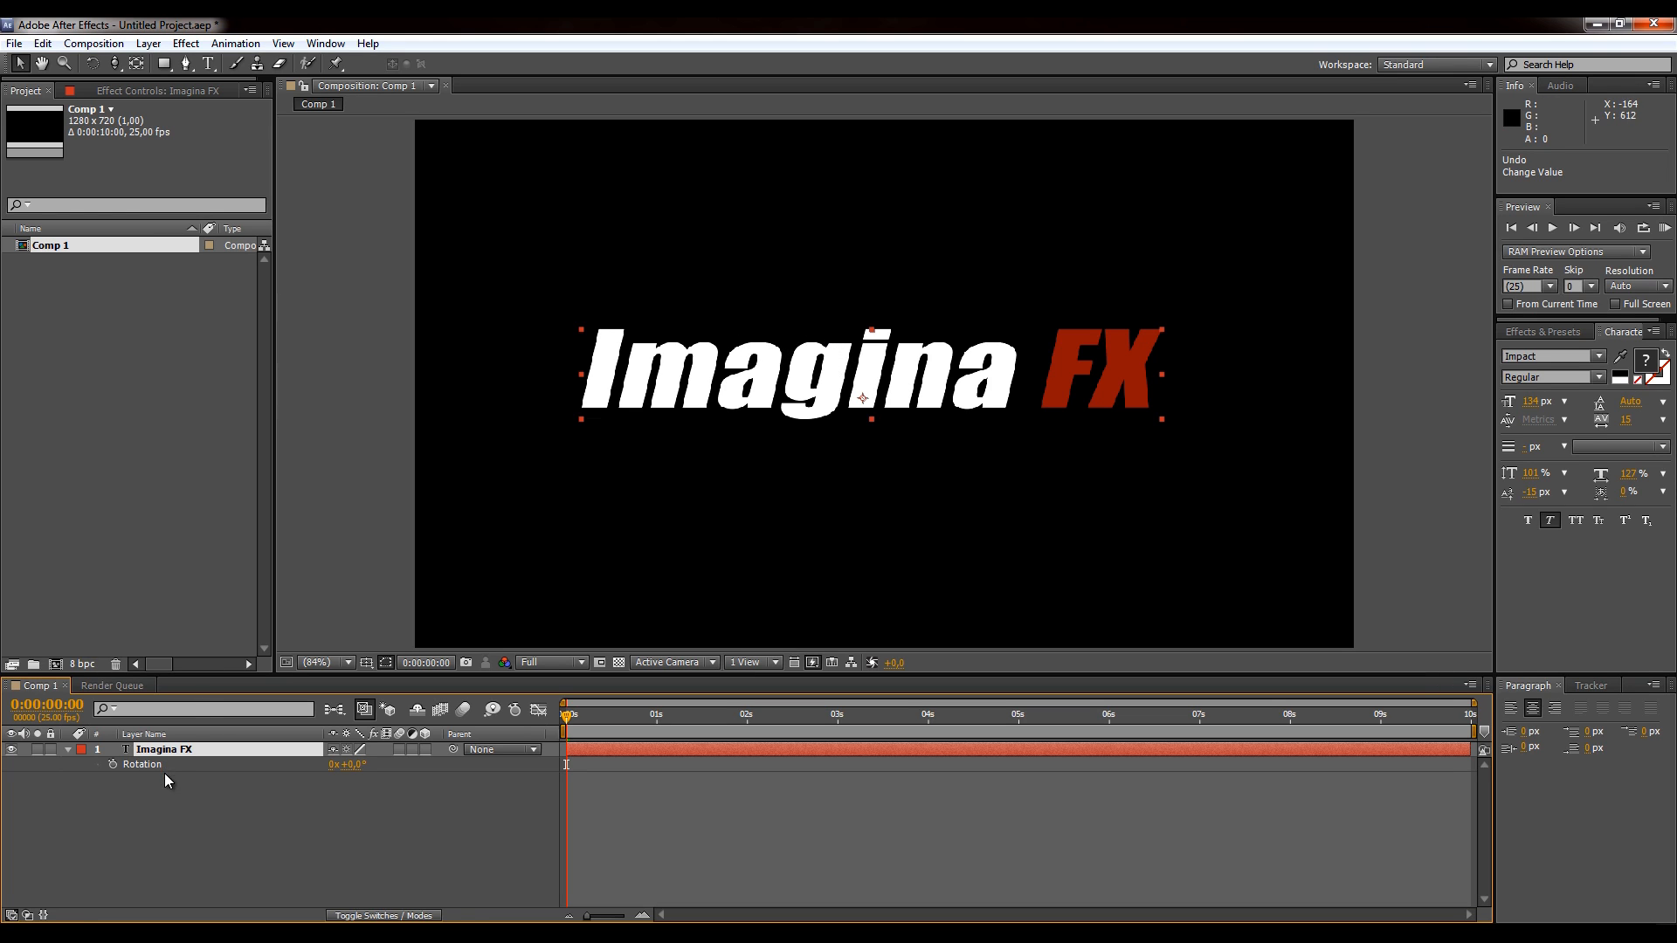
# - Reveal all transform properties of the Imagina FX layer, try rotating it 23°, and undo the rotation
pyautogui.click(67, 751)
pyautogui.click(68, 750)
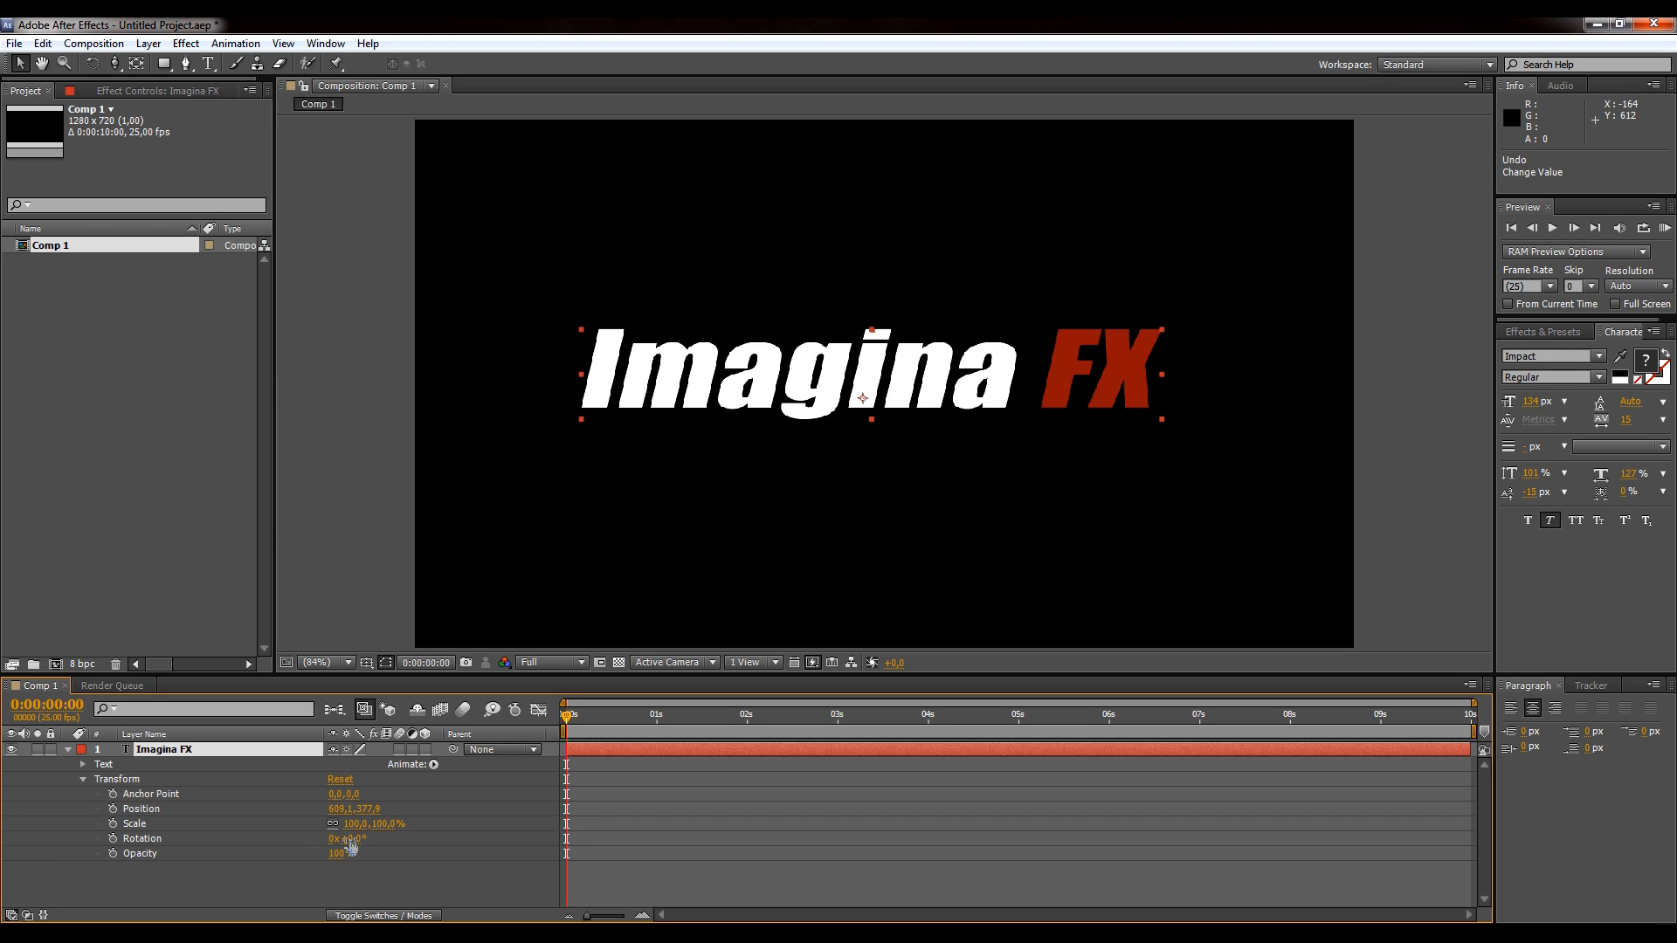
pyautogui.moveTo(350, 845)
pyautogui.mouseDown()
pyautogui.moveTo(411, 843)
pyautogui.moveTo(312, 824)
pyautogui.moveTo(364, 824)
pyautogui.mouseUp()
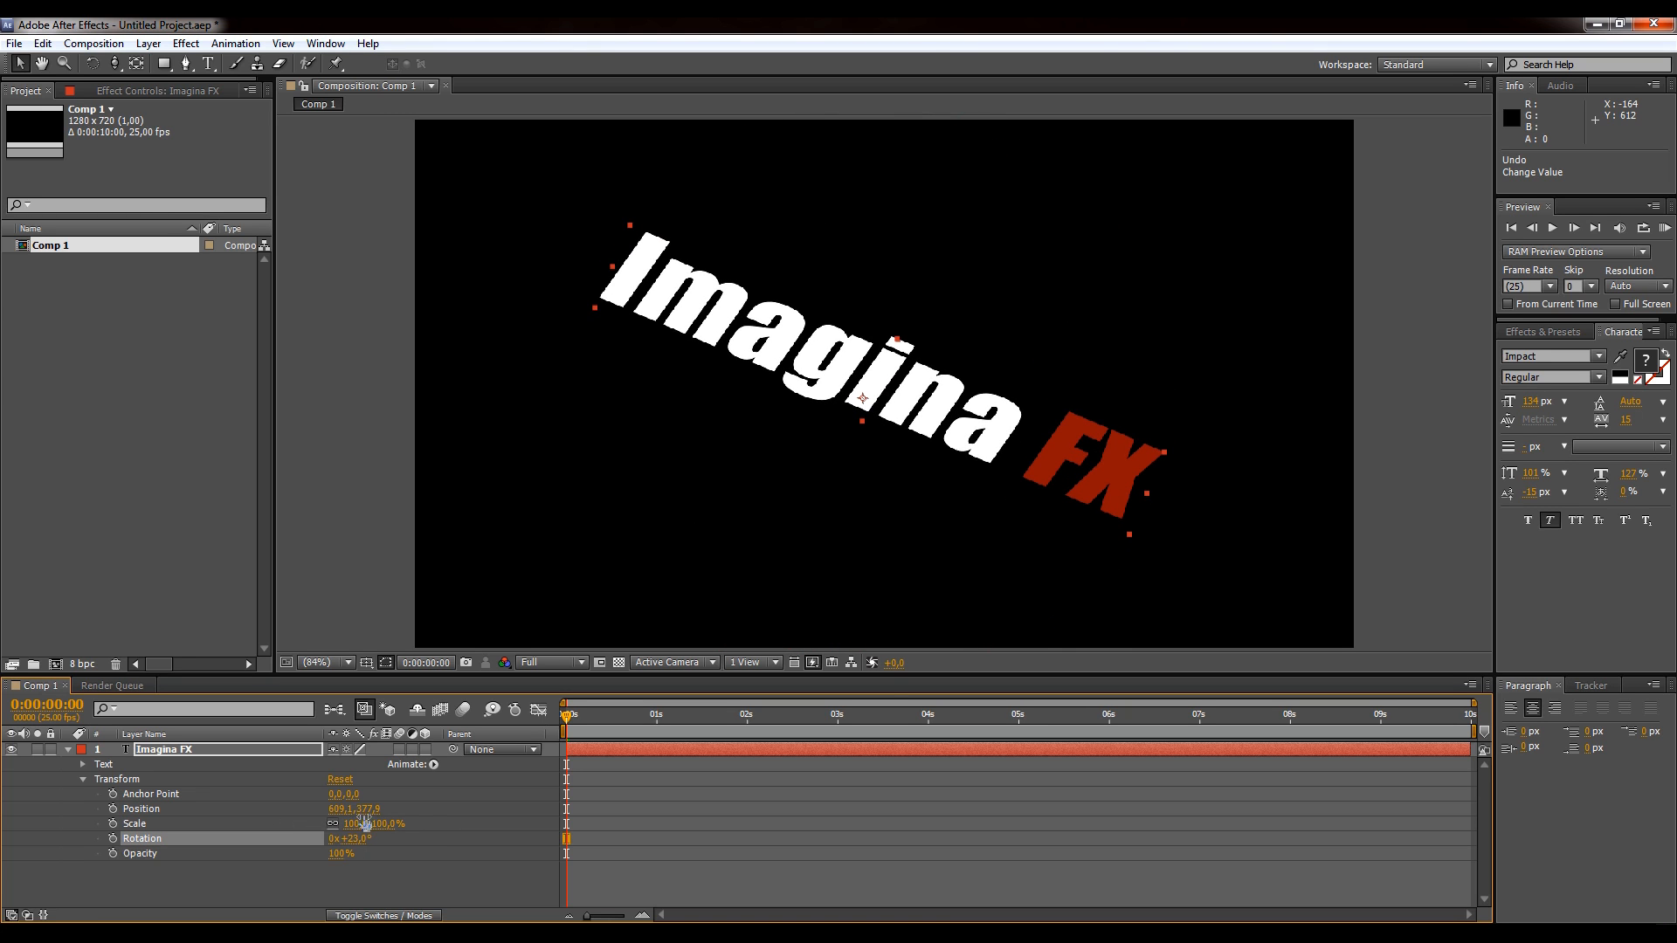
pyautogui.hotkey('ctrl', 'z')
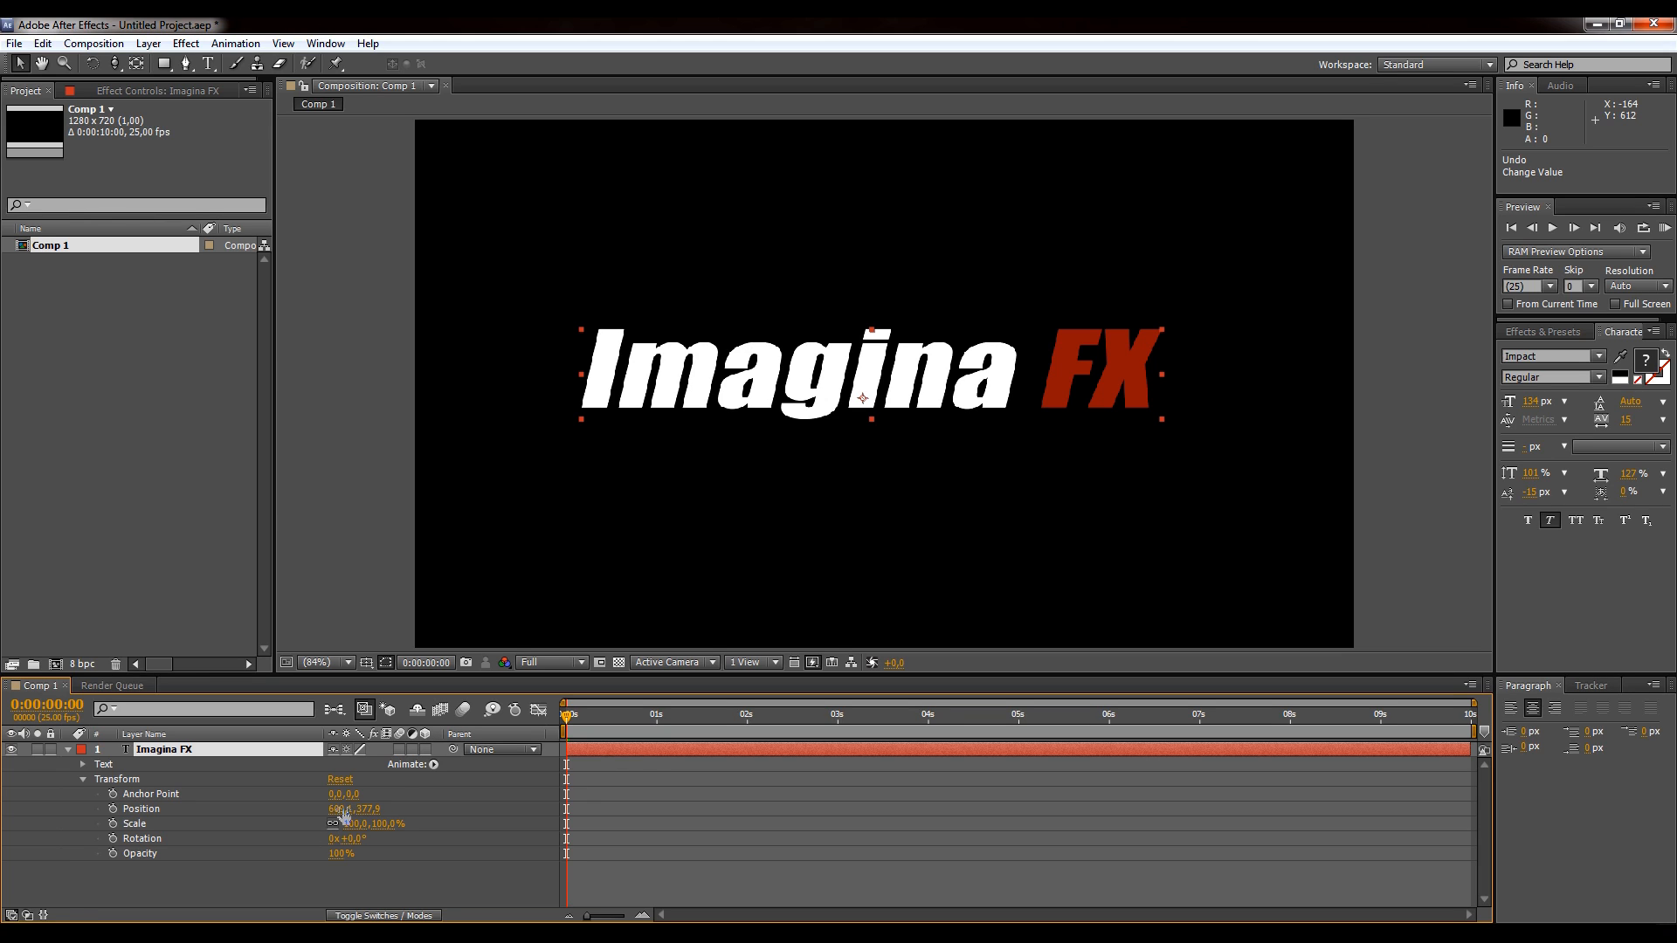
# - Set the Imagina FX layer's position to 599.1, 368.9 and its scale to 114%, and deselect the layer
pyautogui.moveTo(343, 815); pyautogui.dragTo(385, 788)
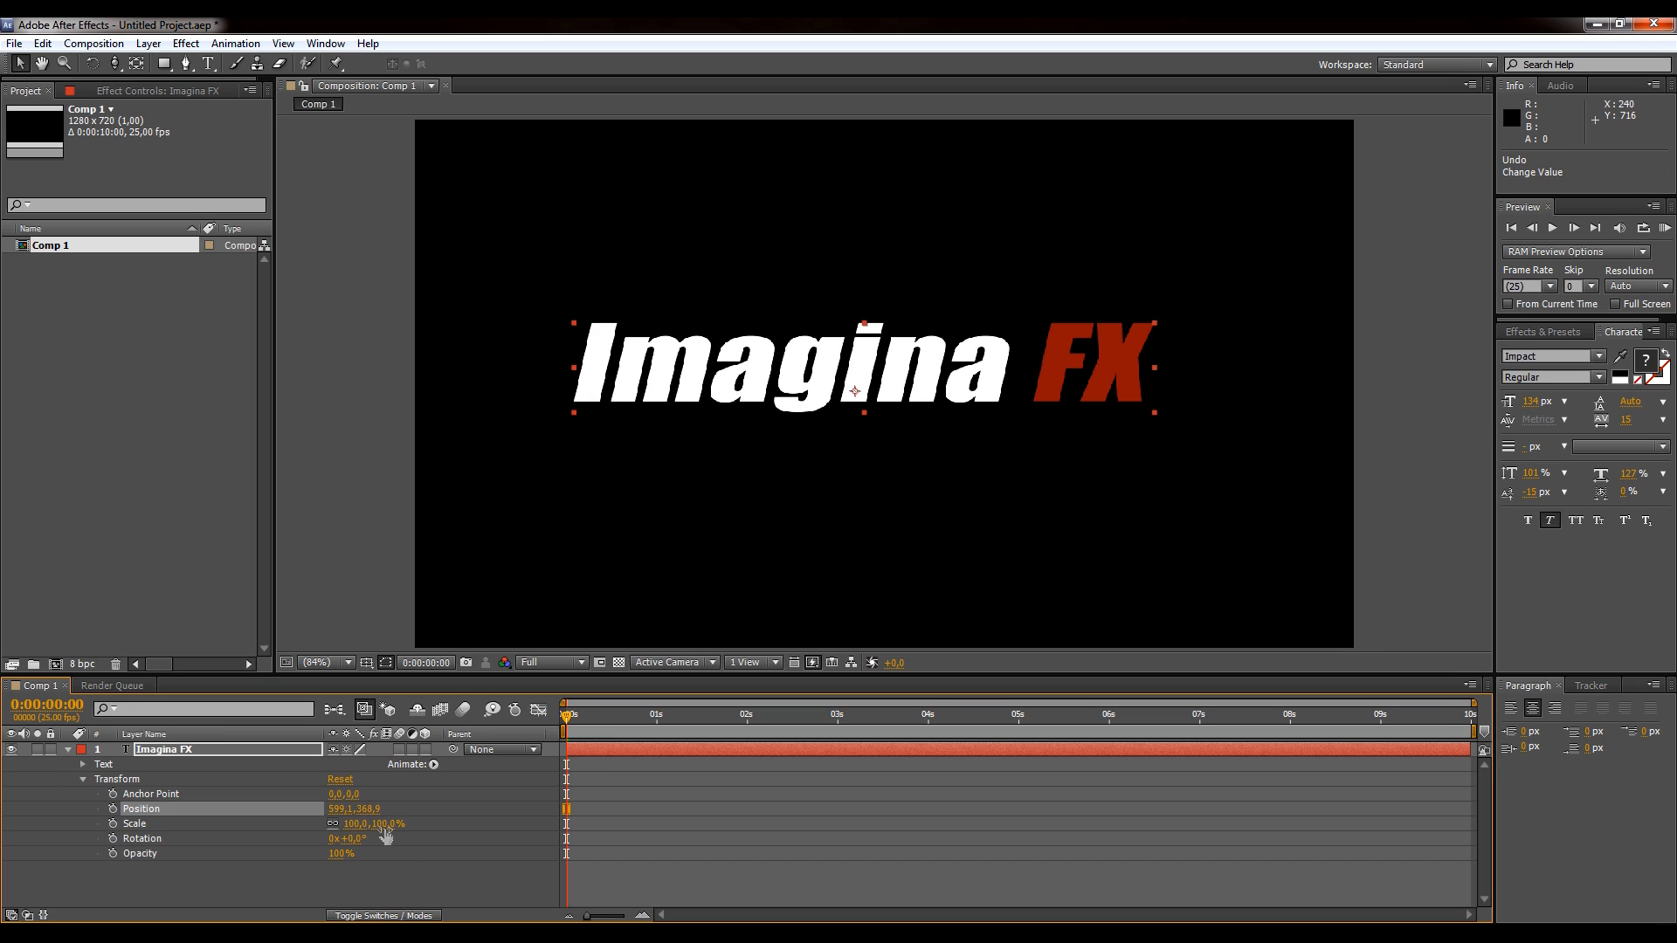
pyautogui.moveTo(391, 830); pyautogui.dragTo(478, 827)
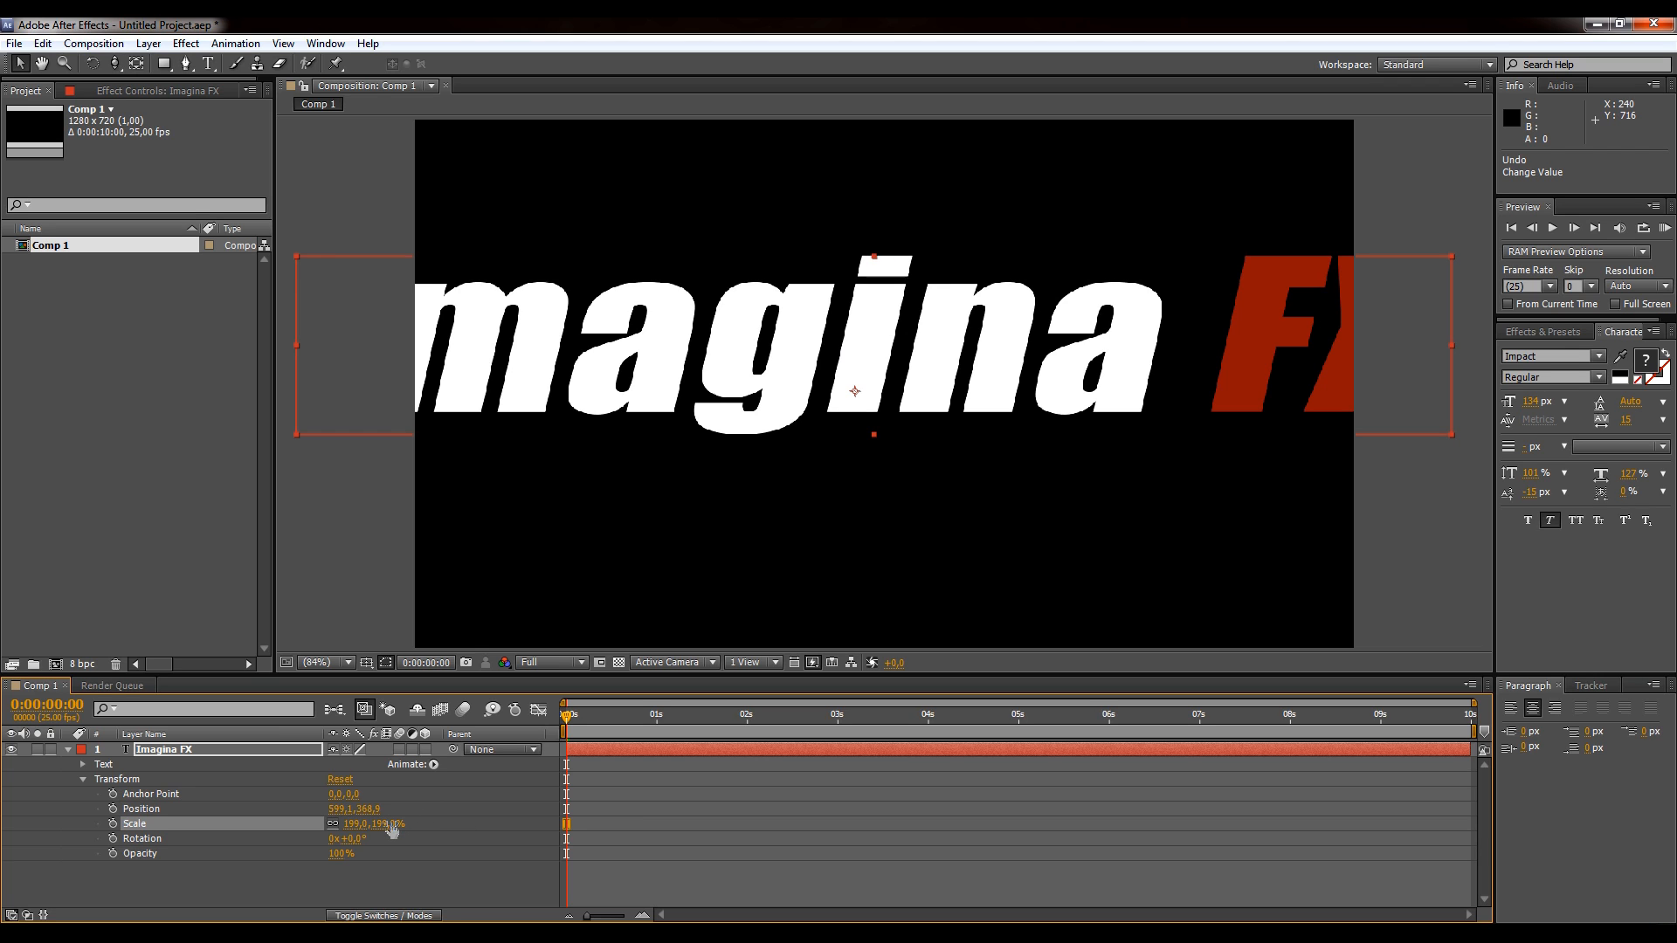
pyautogui.moveTo(393, 829); pyautogui.dragTo(304, 810)
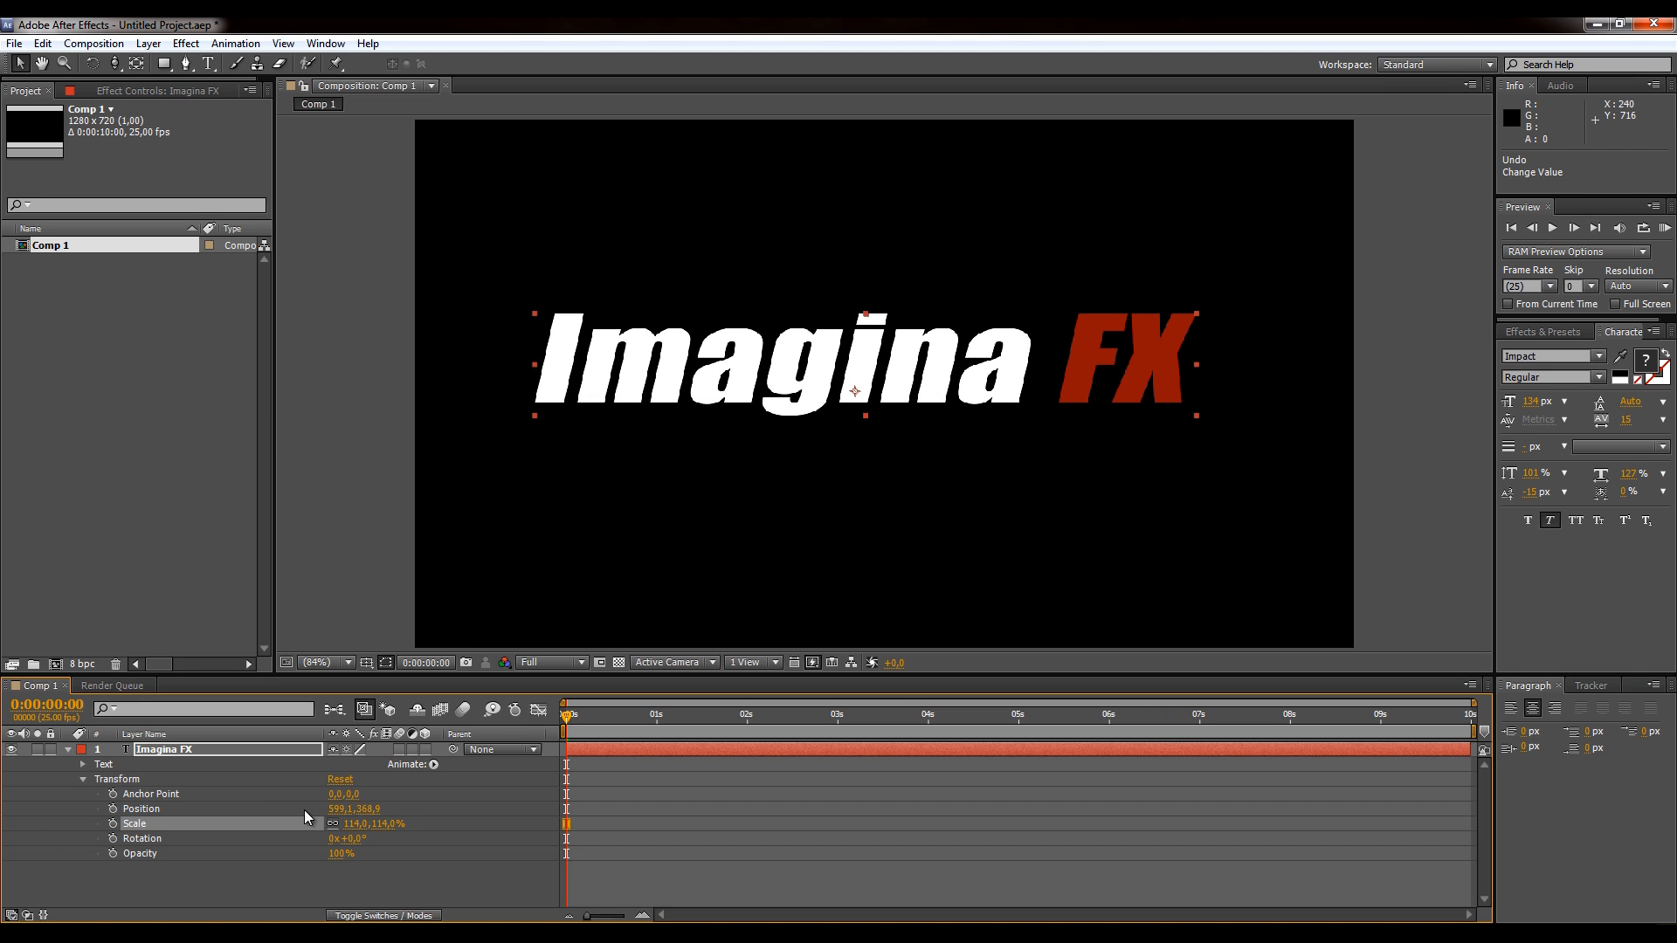
pyautogui.click(695, 502)
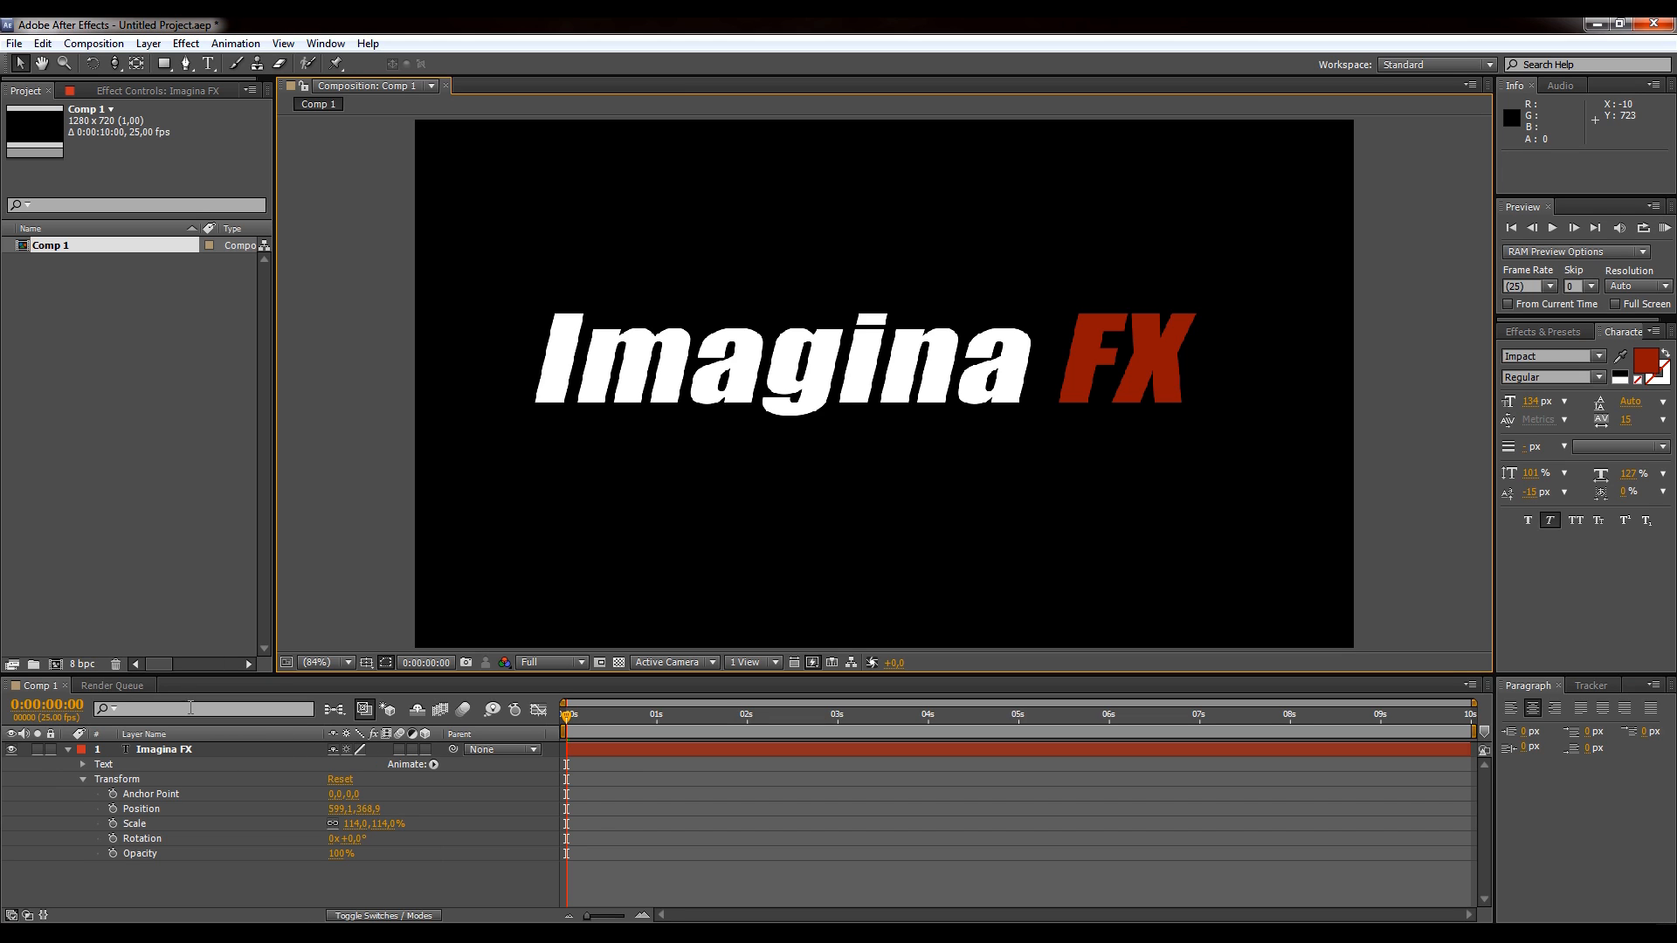
# - Turn the Imagina FX text into a 3D layer and review its Material Options
pyautogui.click(83, 779)
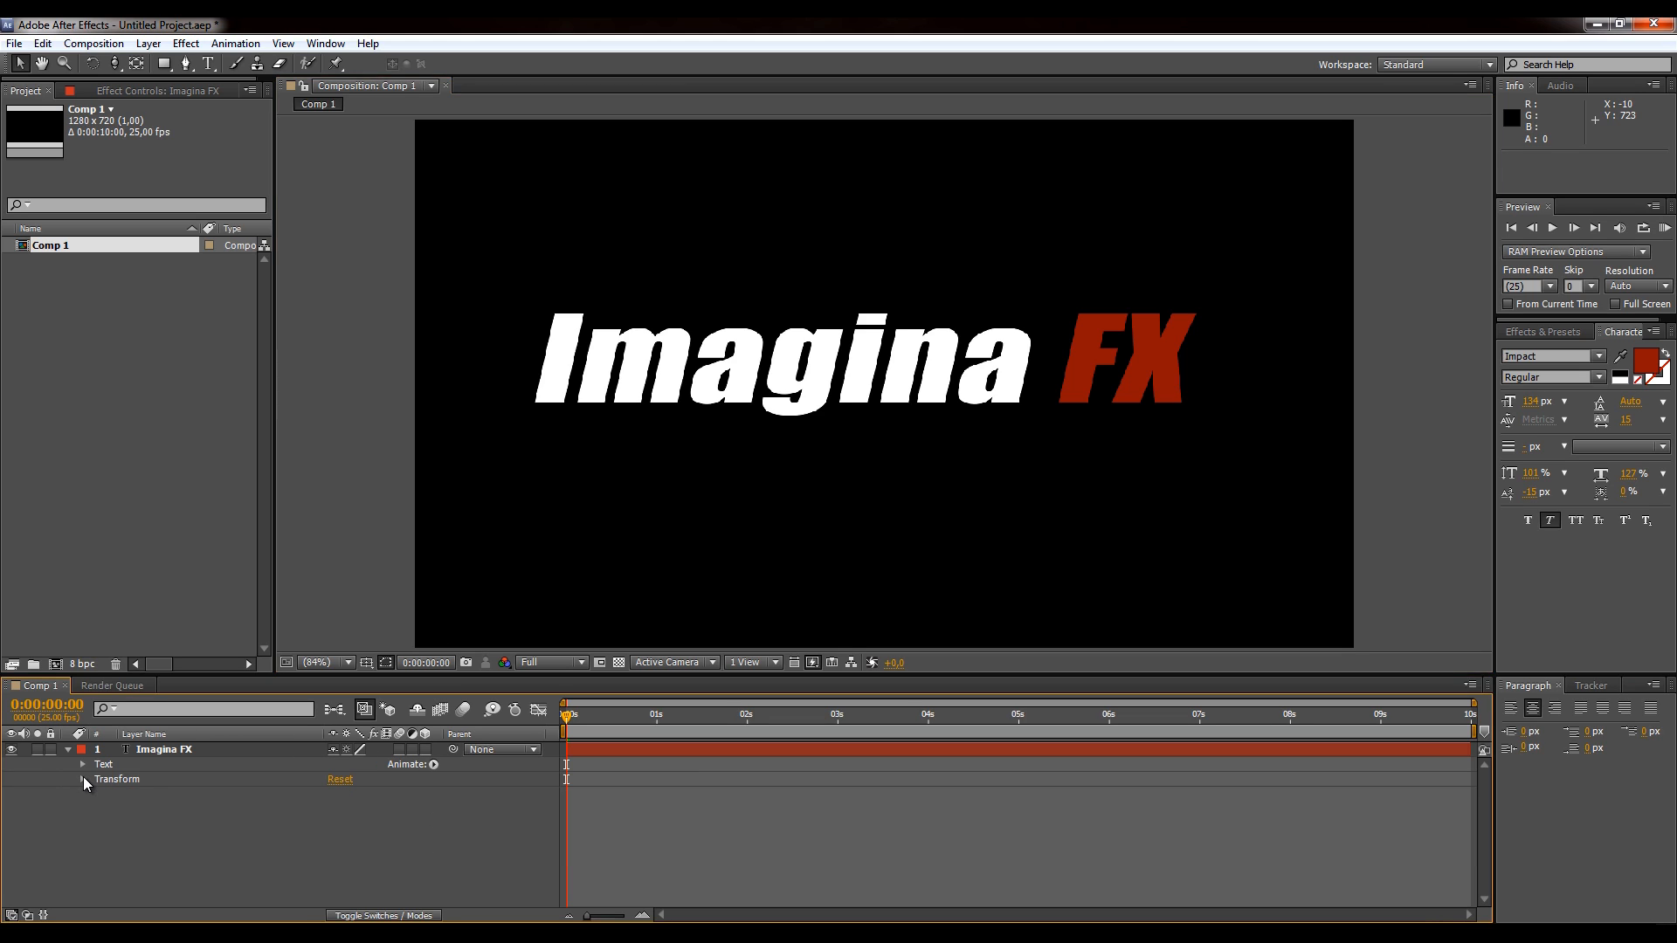
pyautogui.click(426, 750)
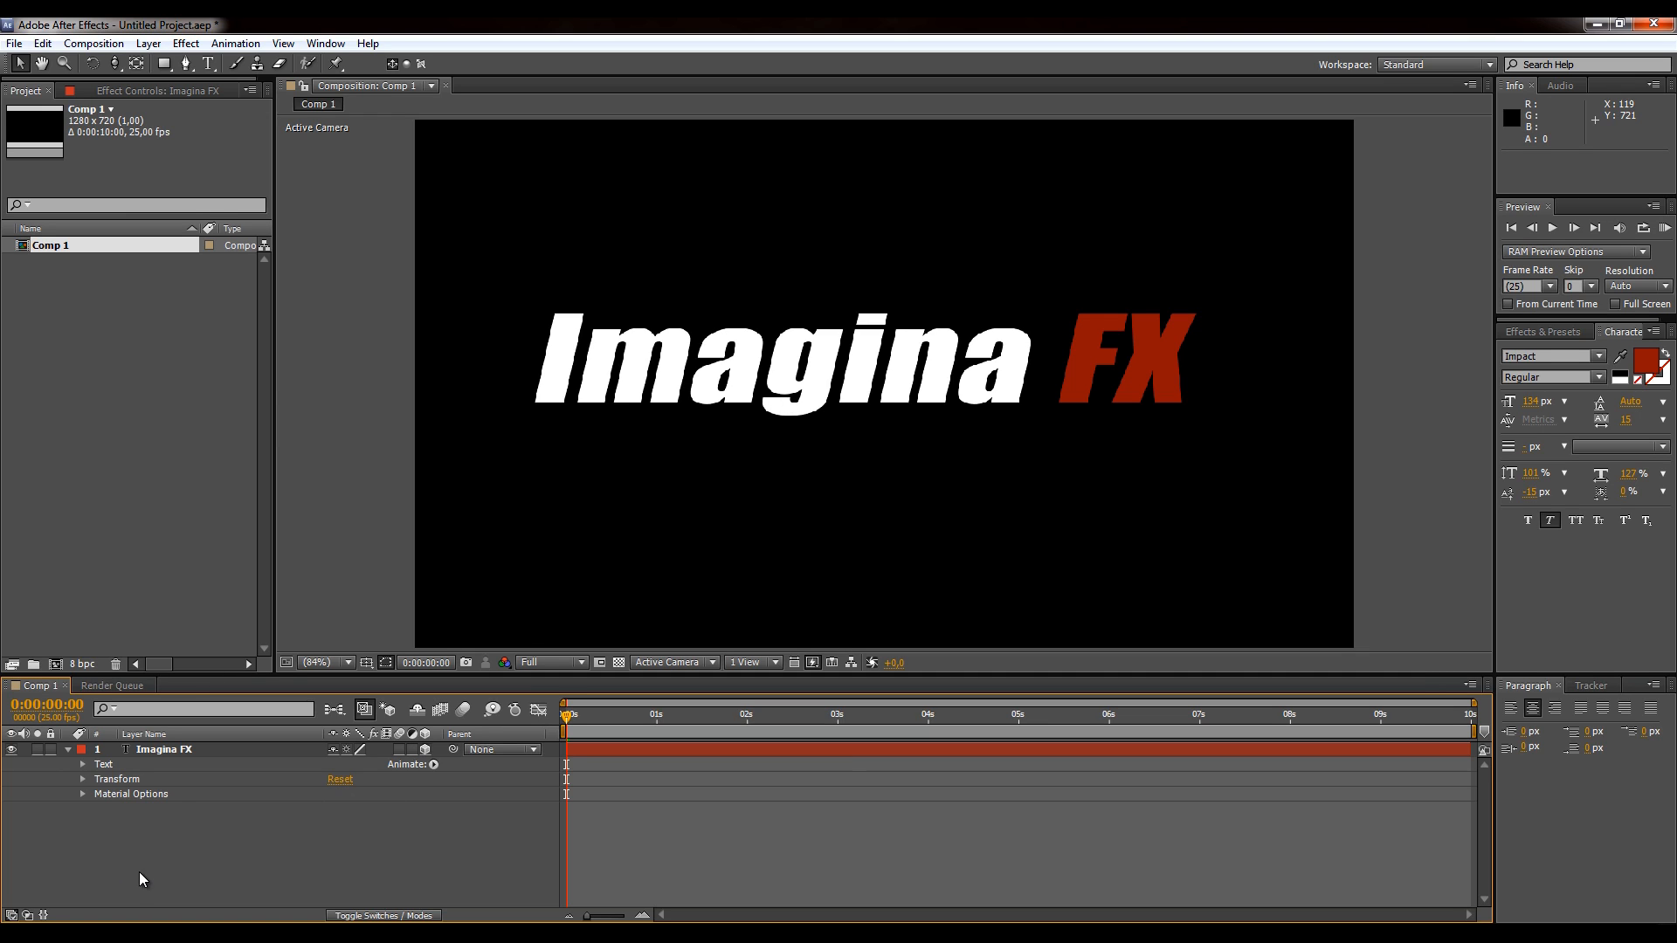
pyautogui.click(68, 751)
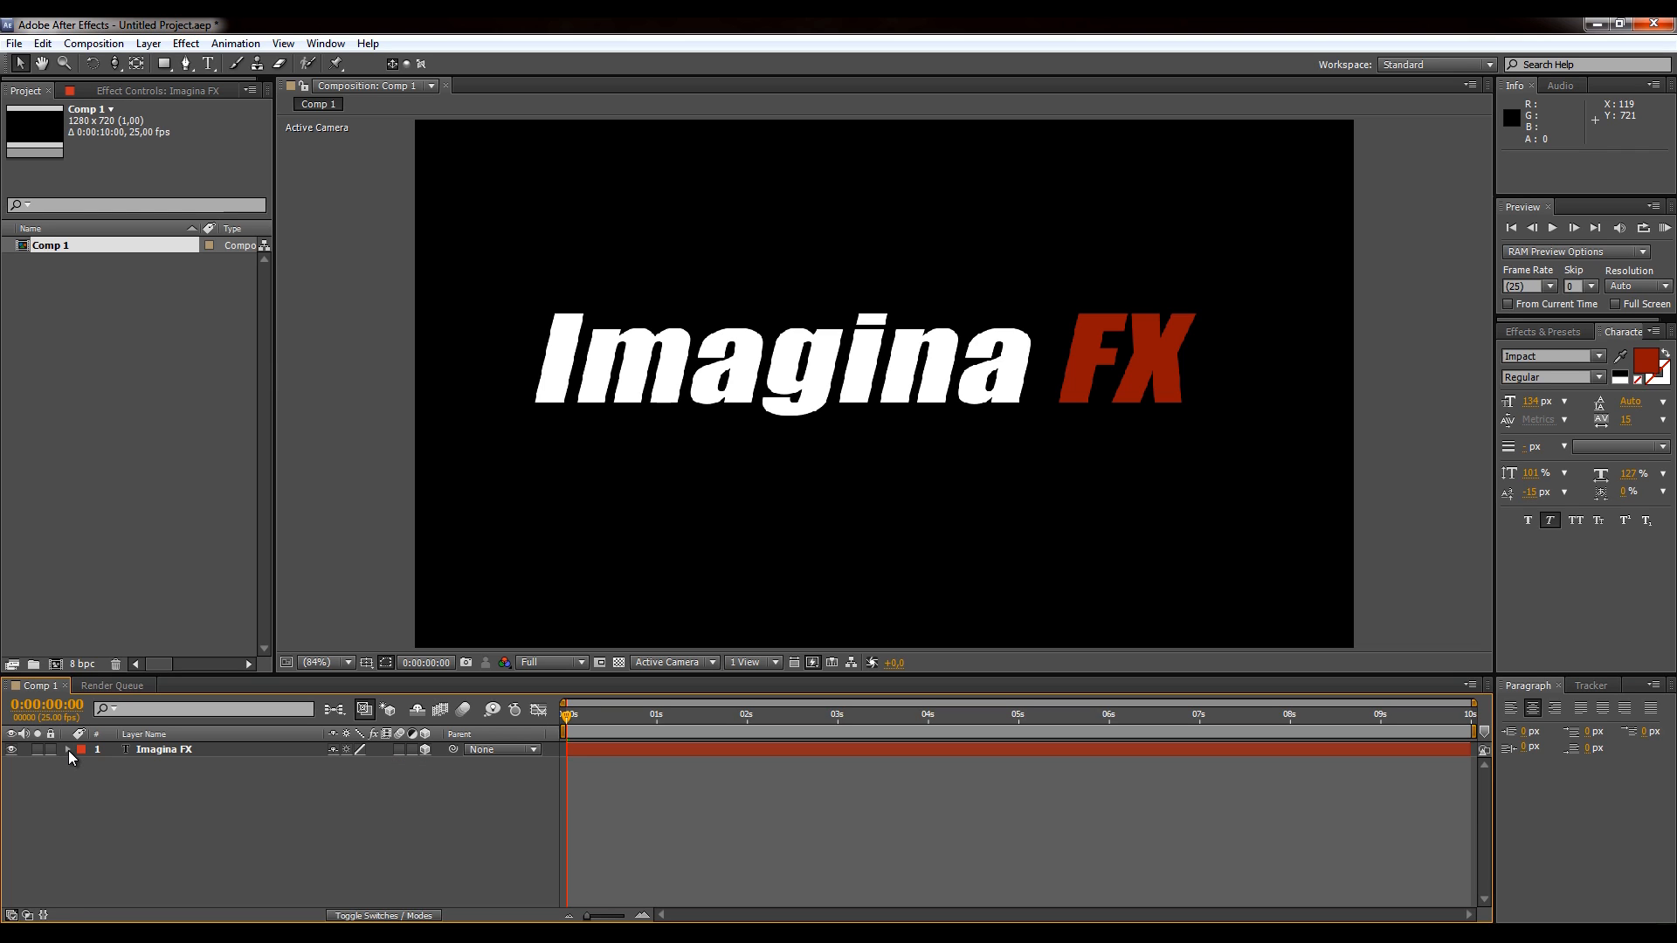
pyautogui.click(68, 750)
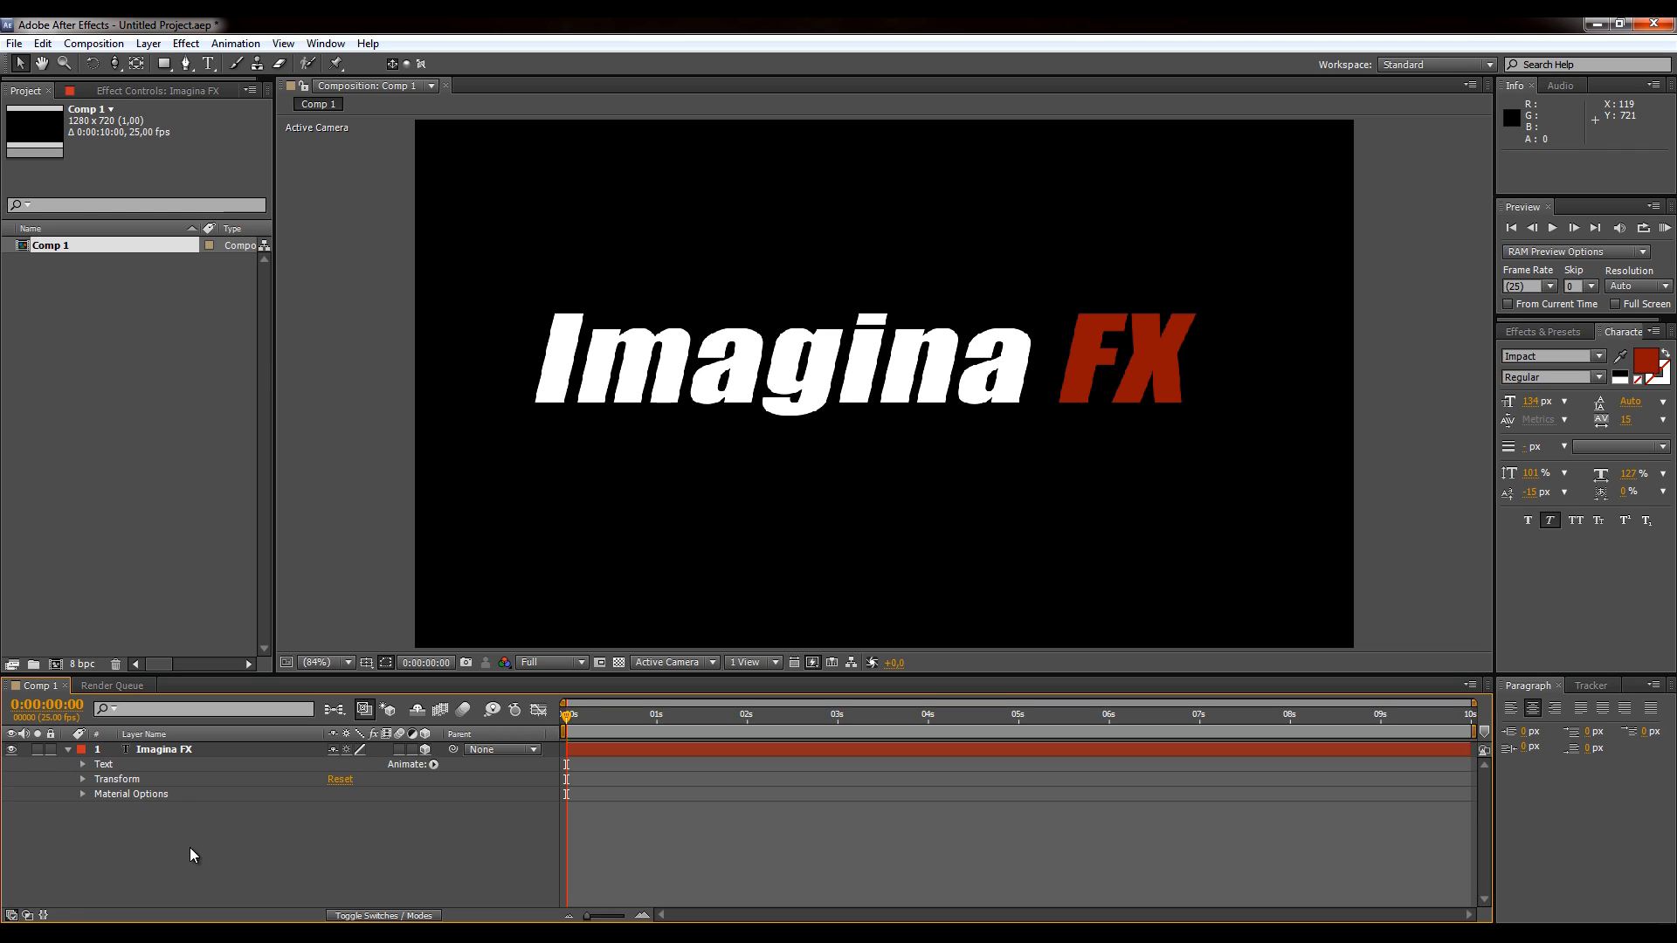
pyautogui.click(81, 794)
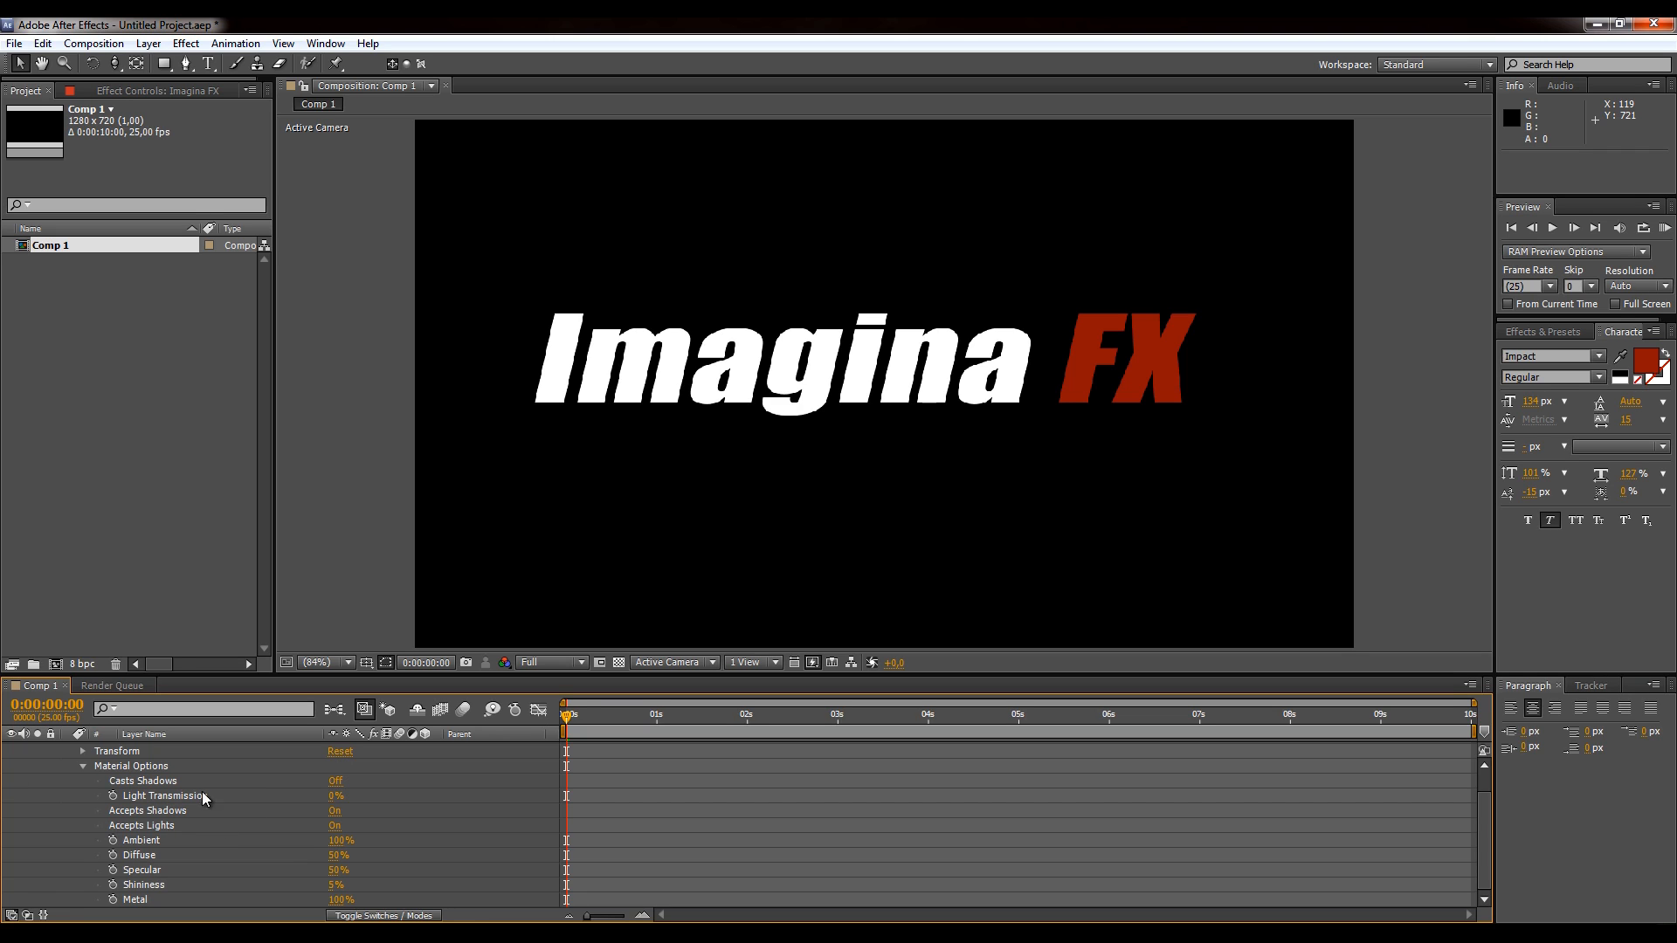
pyautogui.click(82, 767)
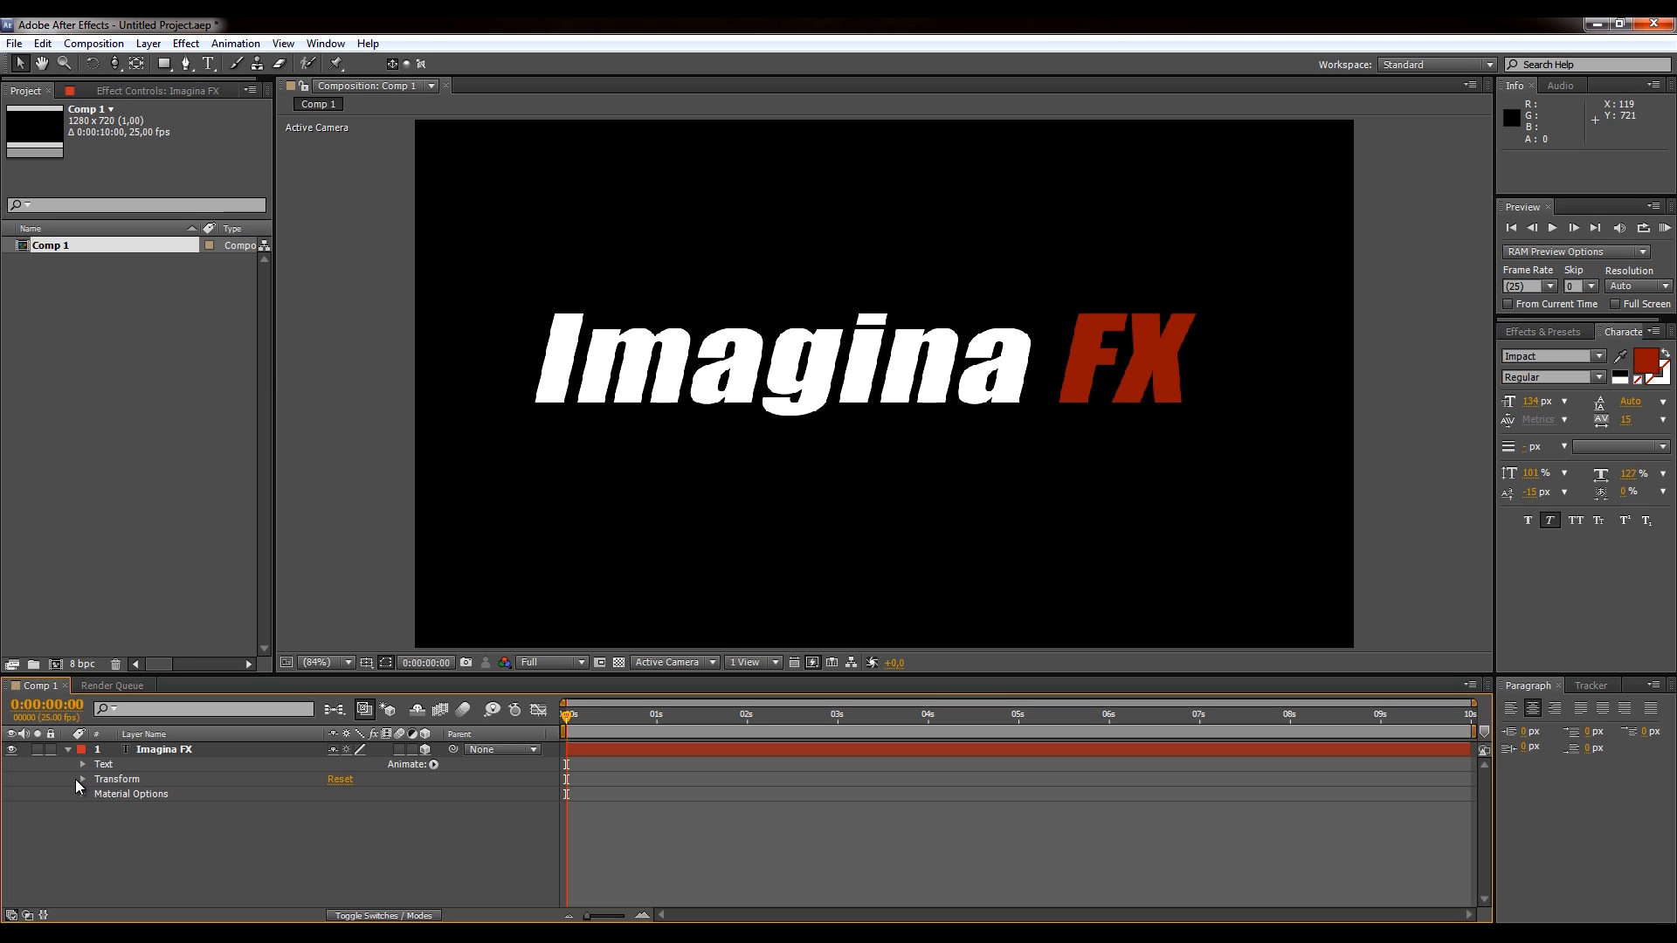
# - Reveal the Imagina FX layer's Transform properties and try rotating it on its 3D axes, bringing X Rotation to 39°
pyautogui.click(82, 779)
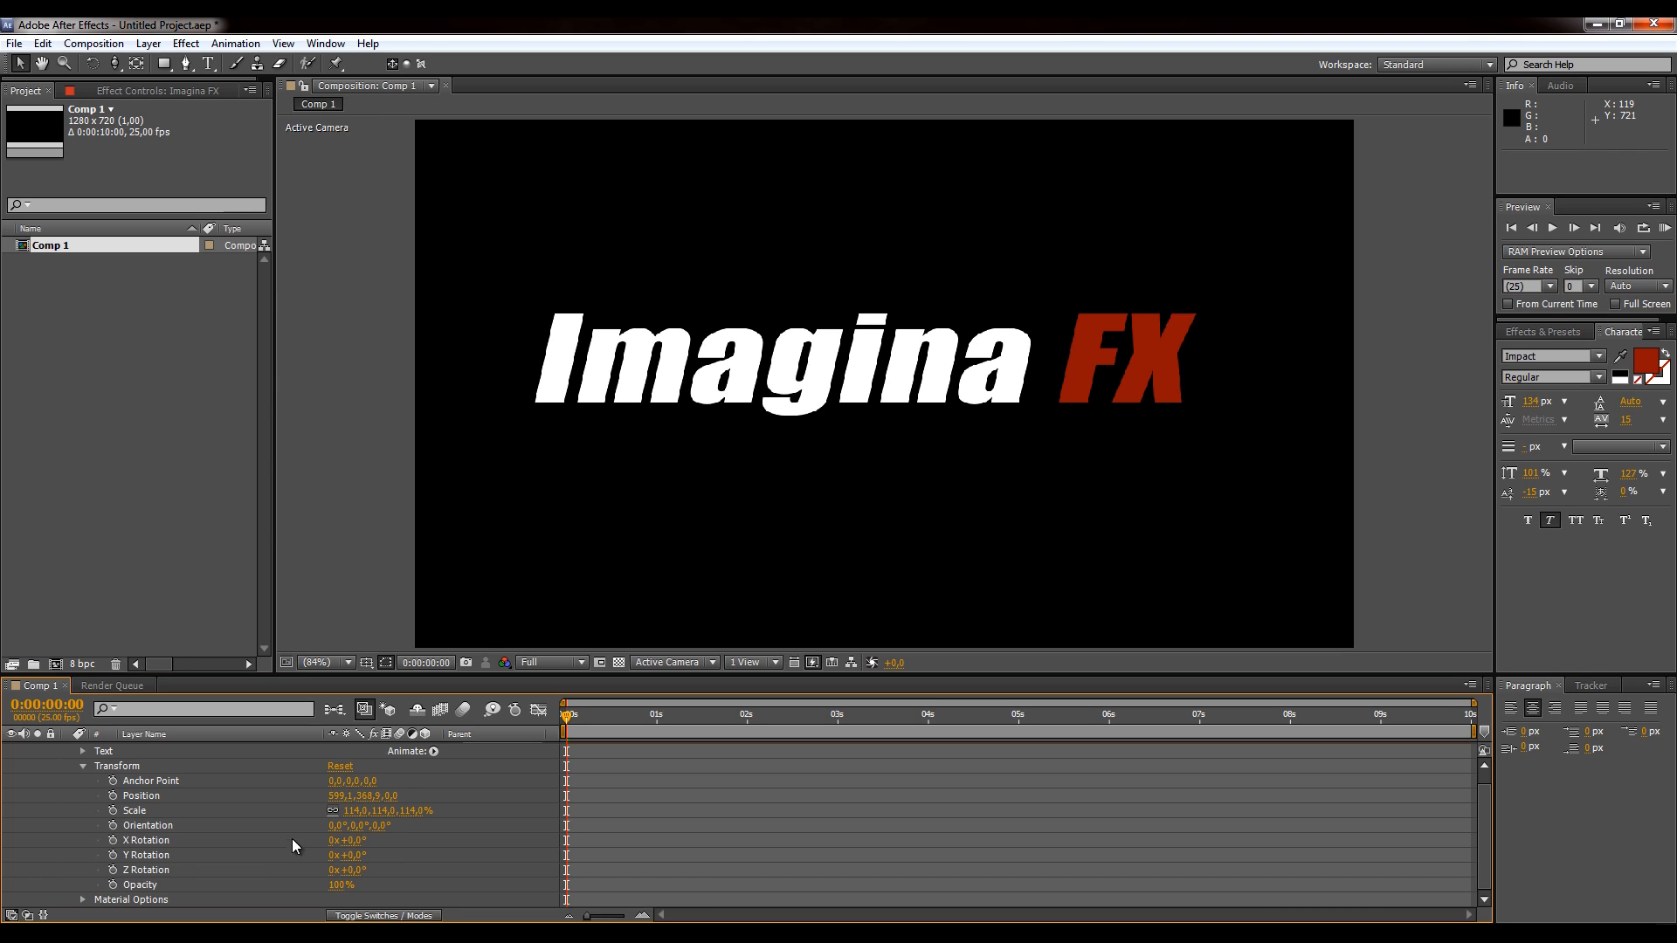
pyautogui.hotkey('ctrl', 'z')
pyautogui.moveTo(360, 878)
pyautogui.mouseDown()
pyautogui.moveTo(332, 870)
pyautogui.moveTo(376, 871)
pyautogui.moveTo(359, 856)
pyautogui.moveTo(476, 878)
pyautogui.moveTo(286, 863)
pyautogui.moveTo(359, 861)
pyautogui.mouseUp()
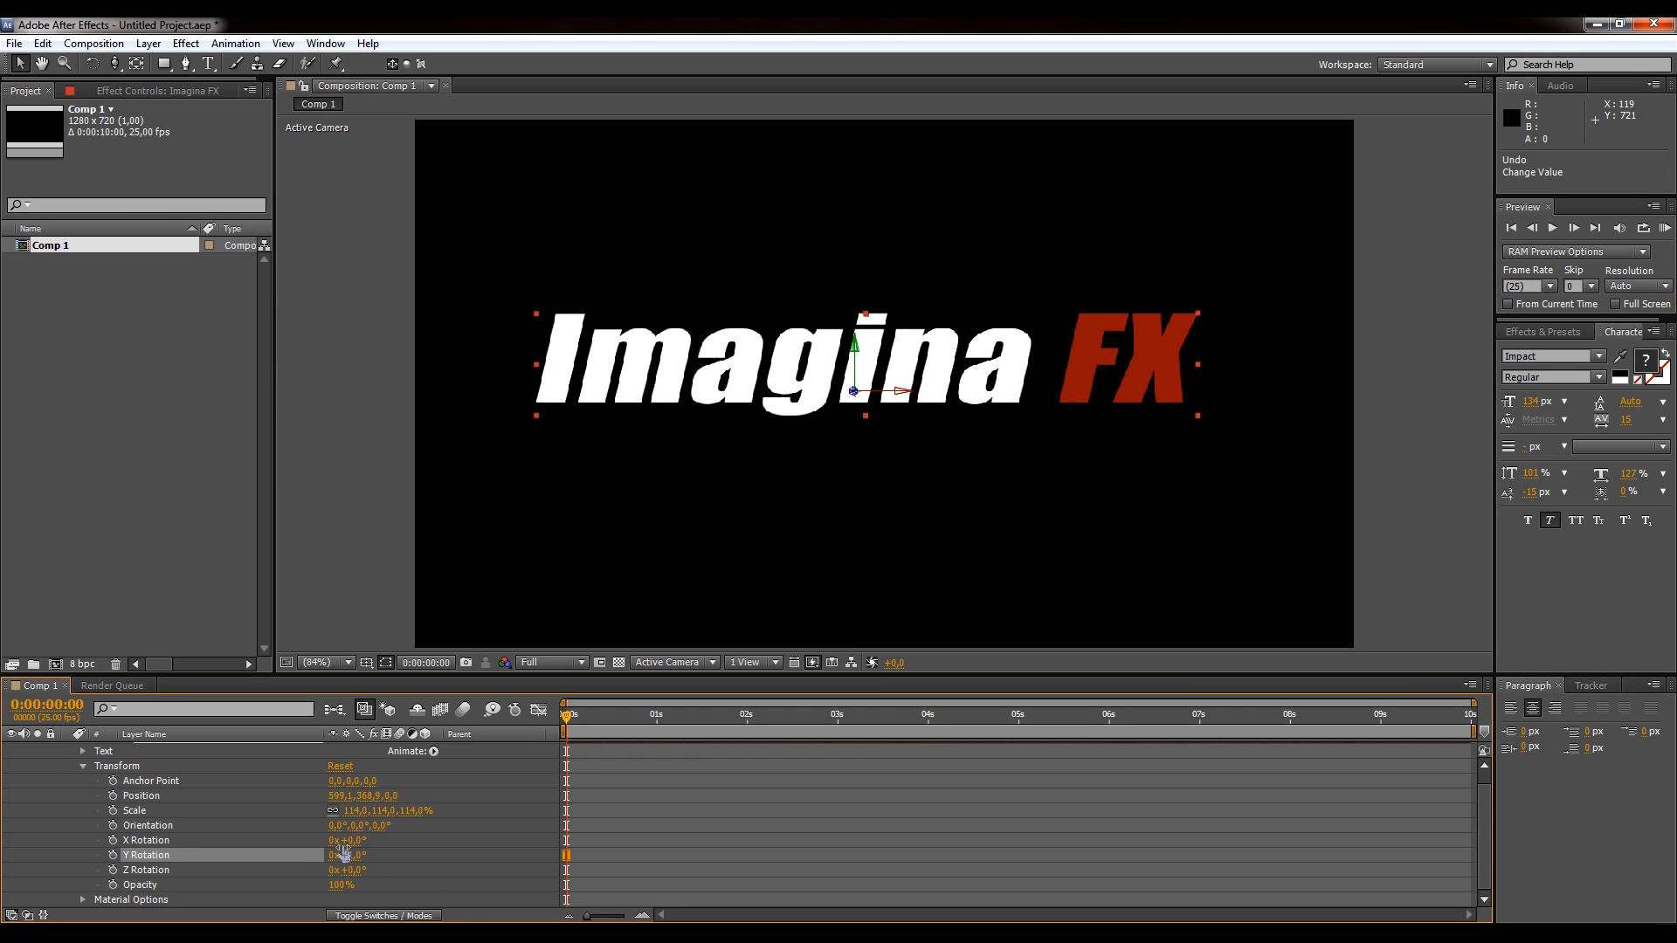
pyautogui.moveTo(348, 840); pyautogui.dragTo(333, 792)
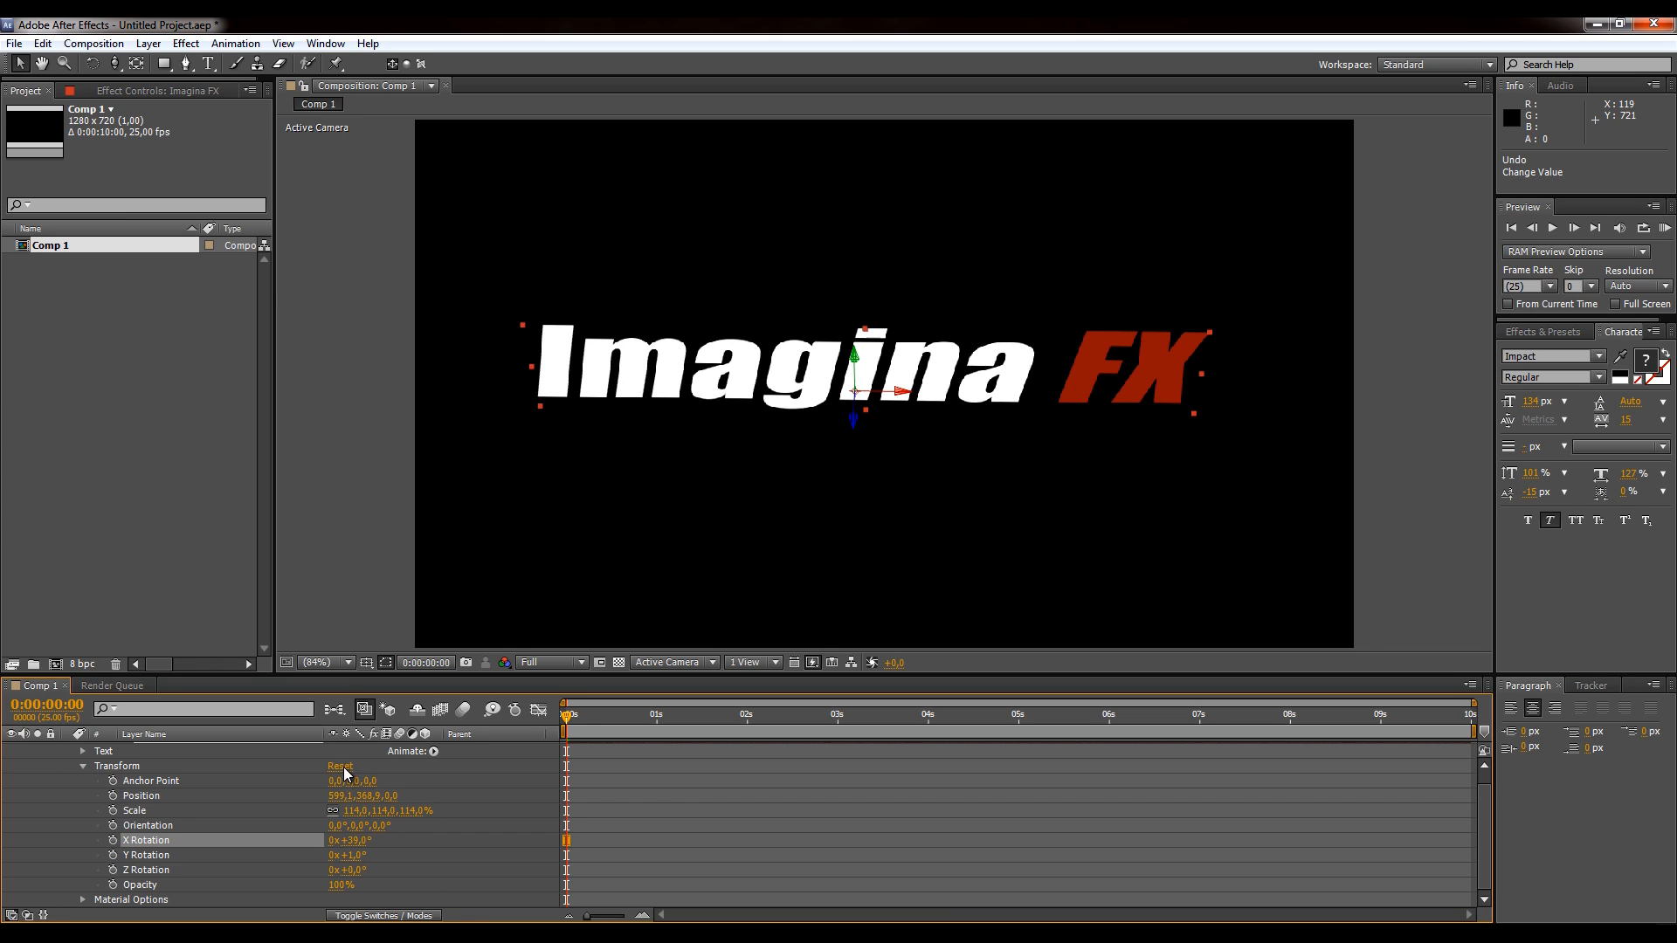
# - Reset the Imagina FX layer's Transform properties and collapse the layer
pyautogui.click(339, 766)
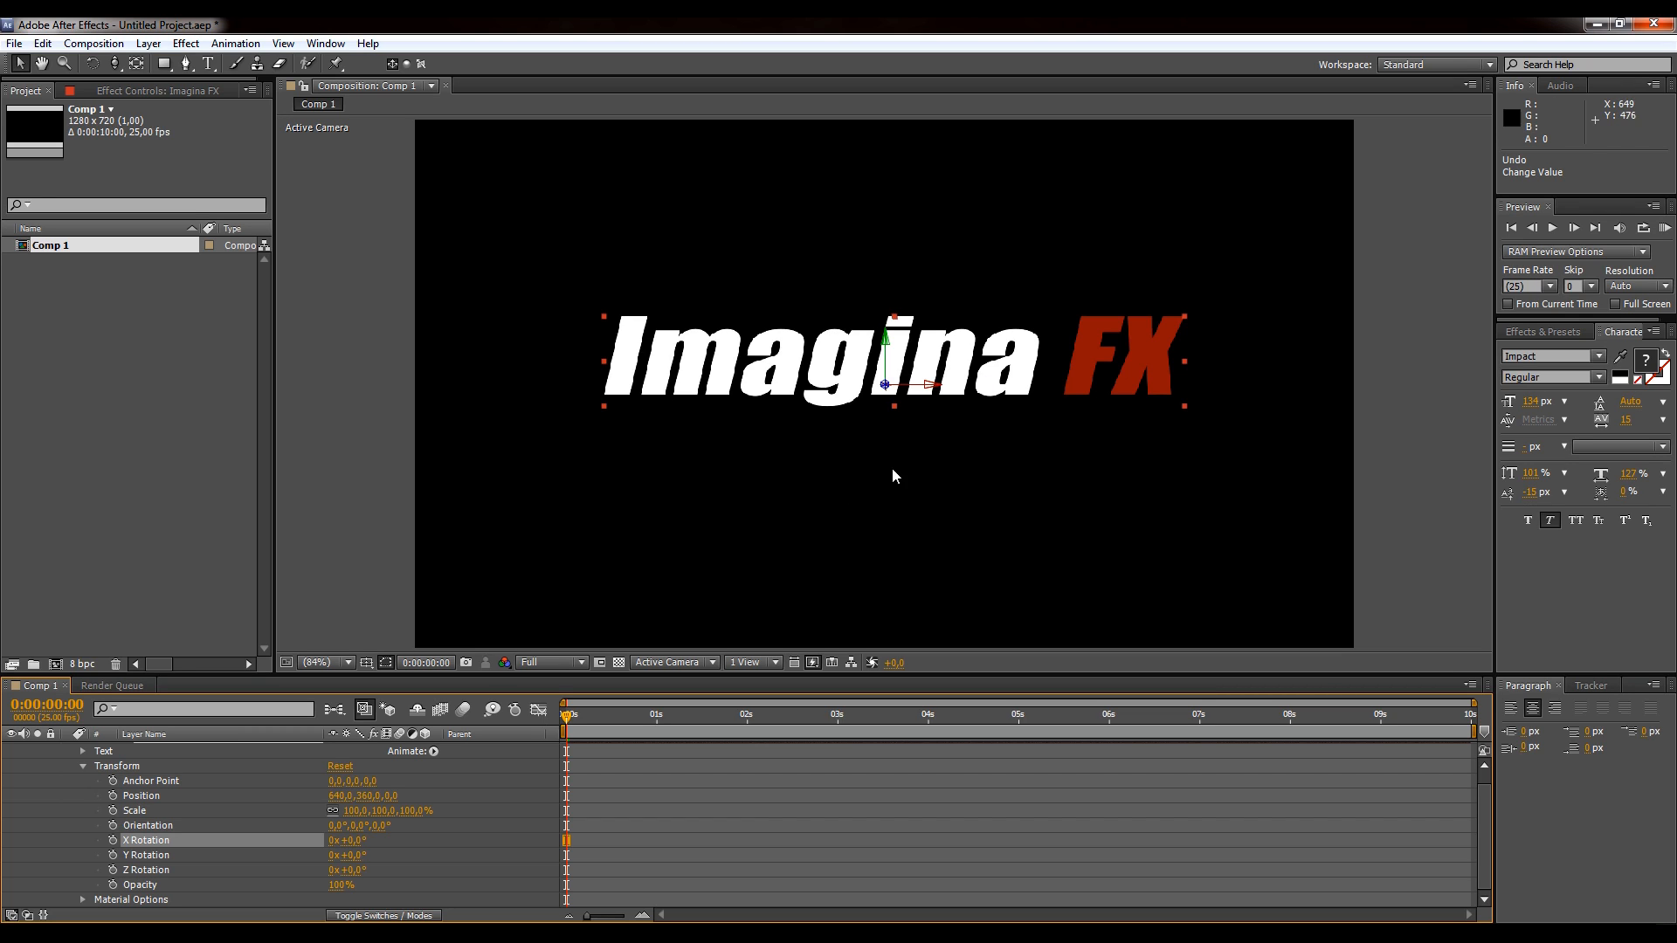
pyautogui.click(84, 766)
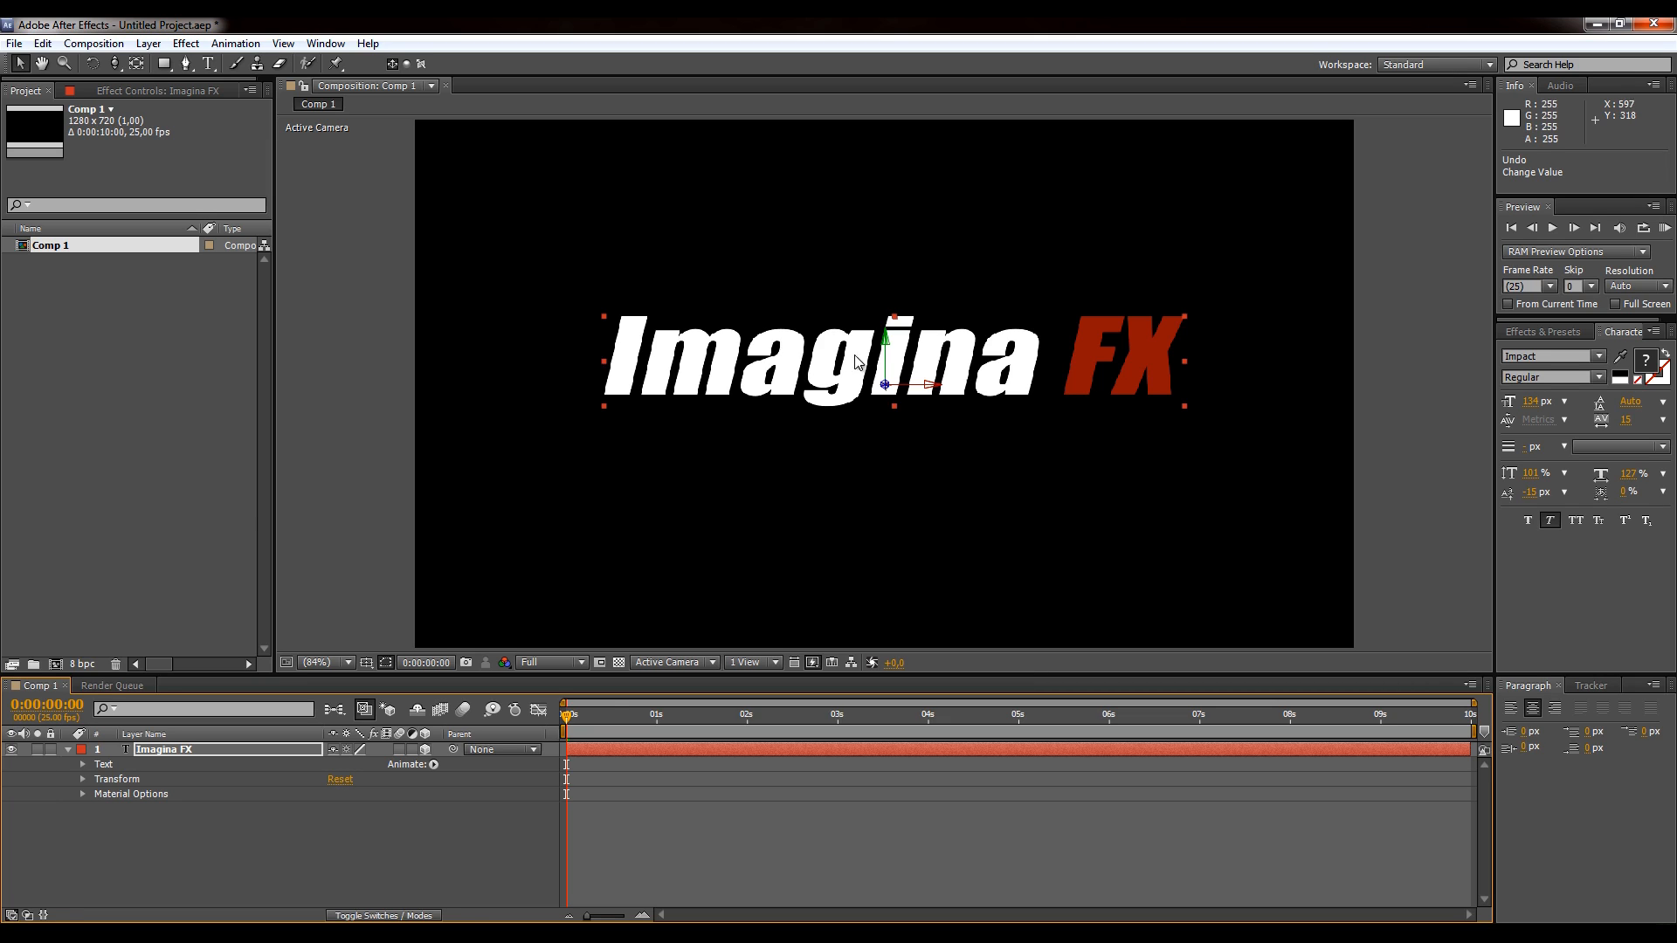
pyautogui.click(69, 749)
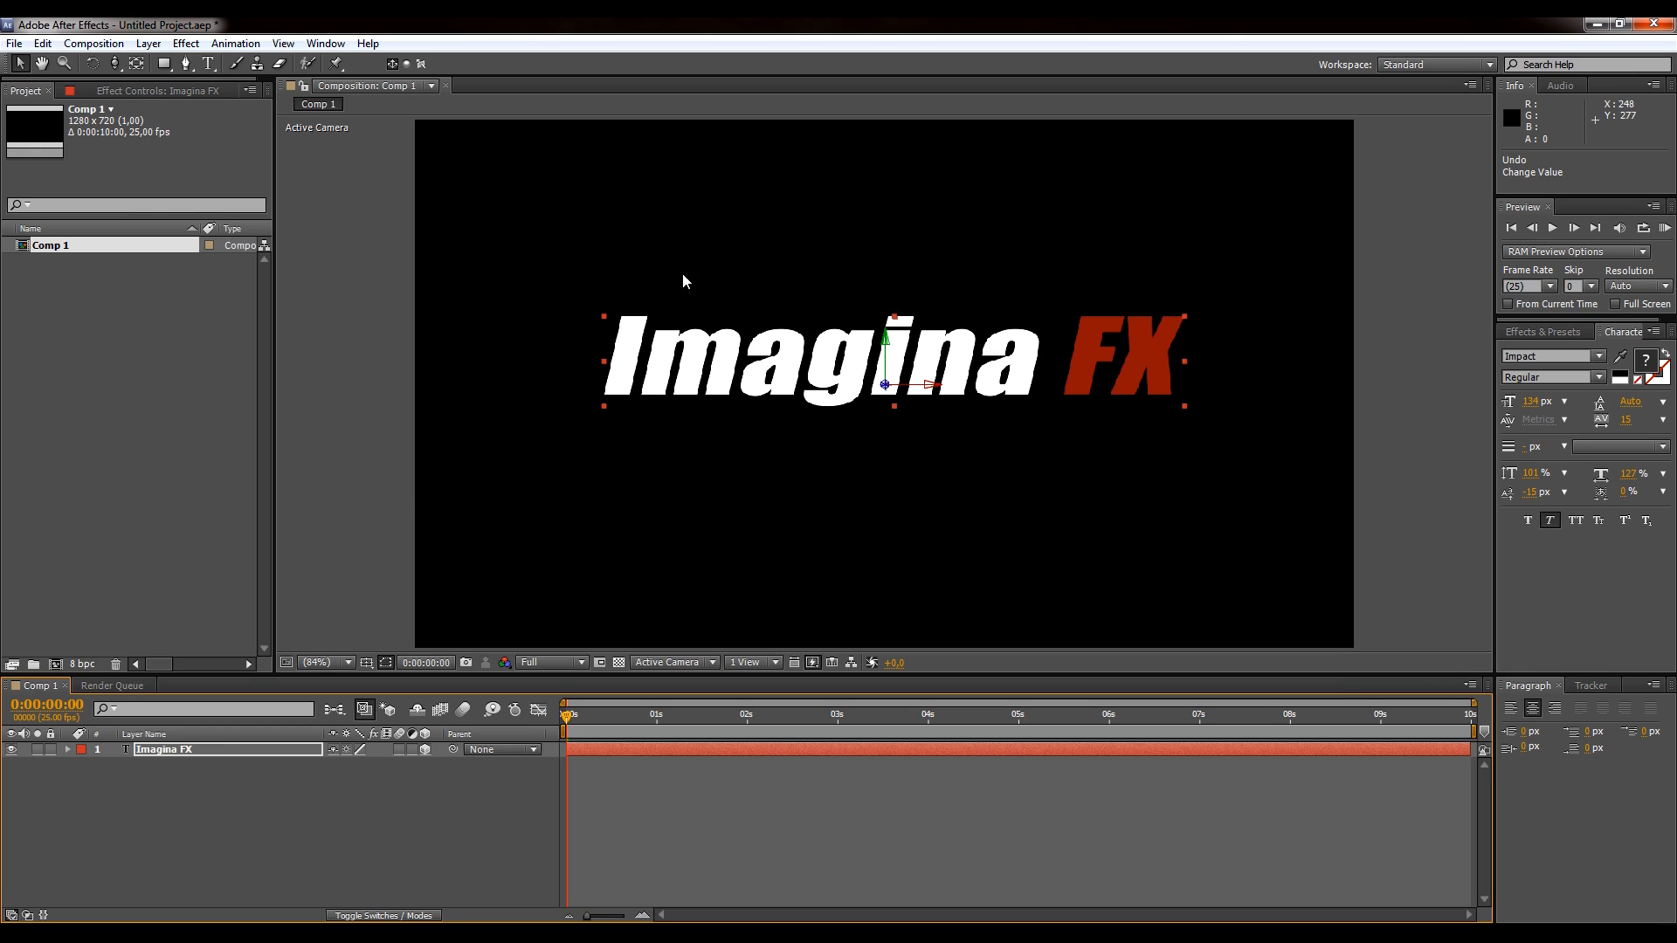
# - Add a two-node camera named Camera 1 with the 35mm preset to the composition
pyautogui.rightClick(214, 786)
pyautogui.moveTo(300, 620)
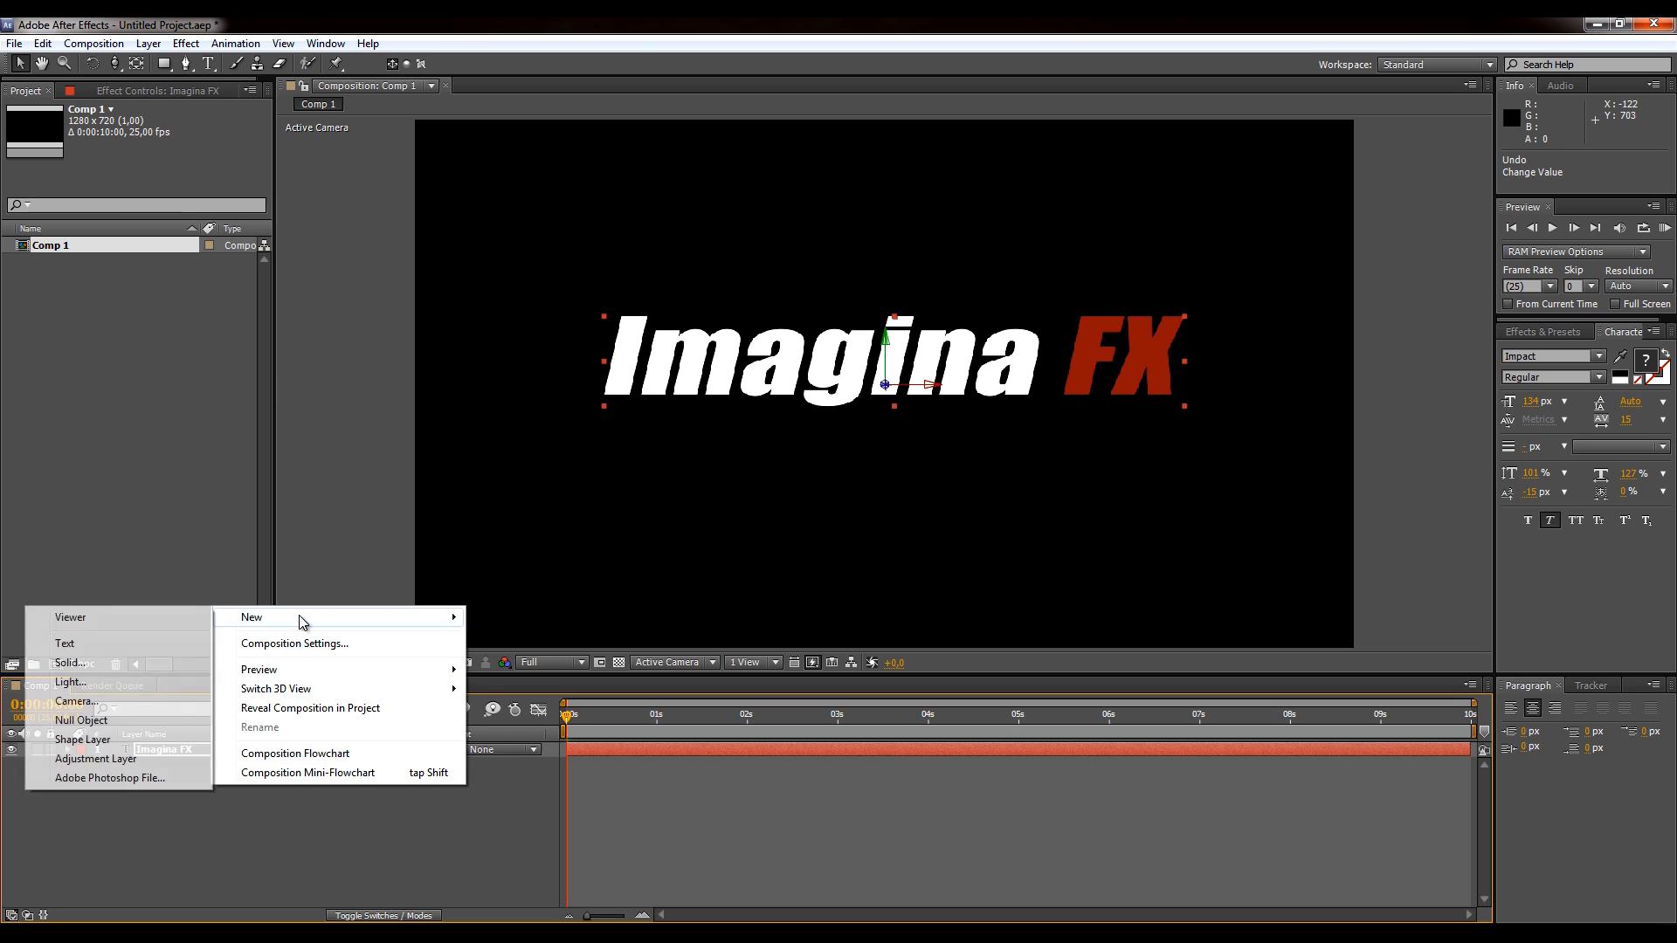
pyautogui.click(118, 706)
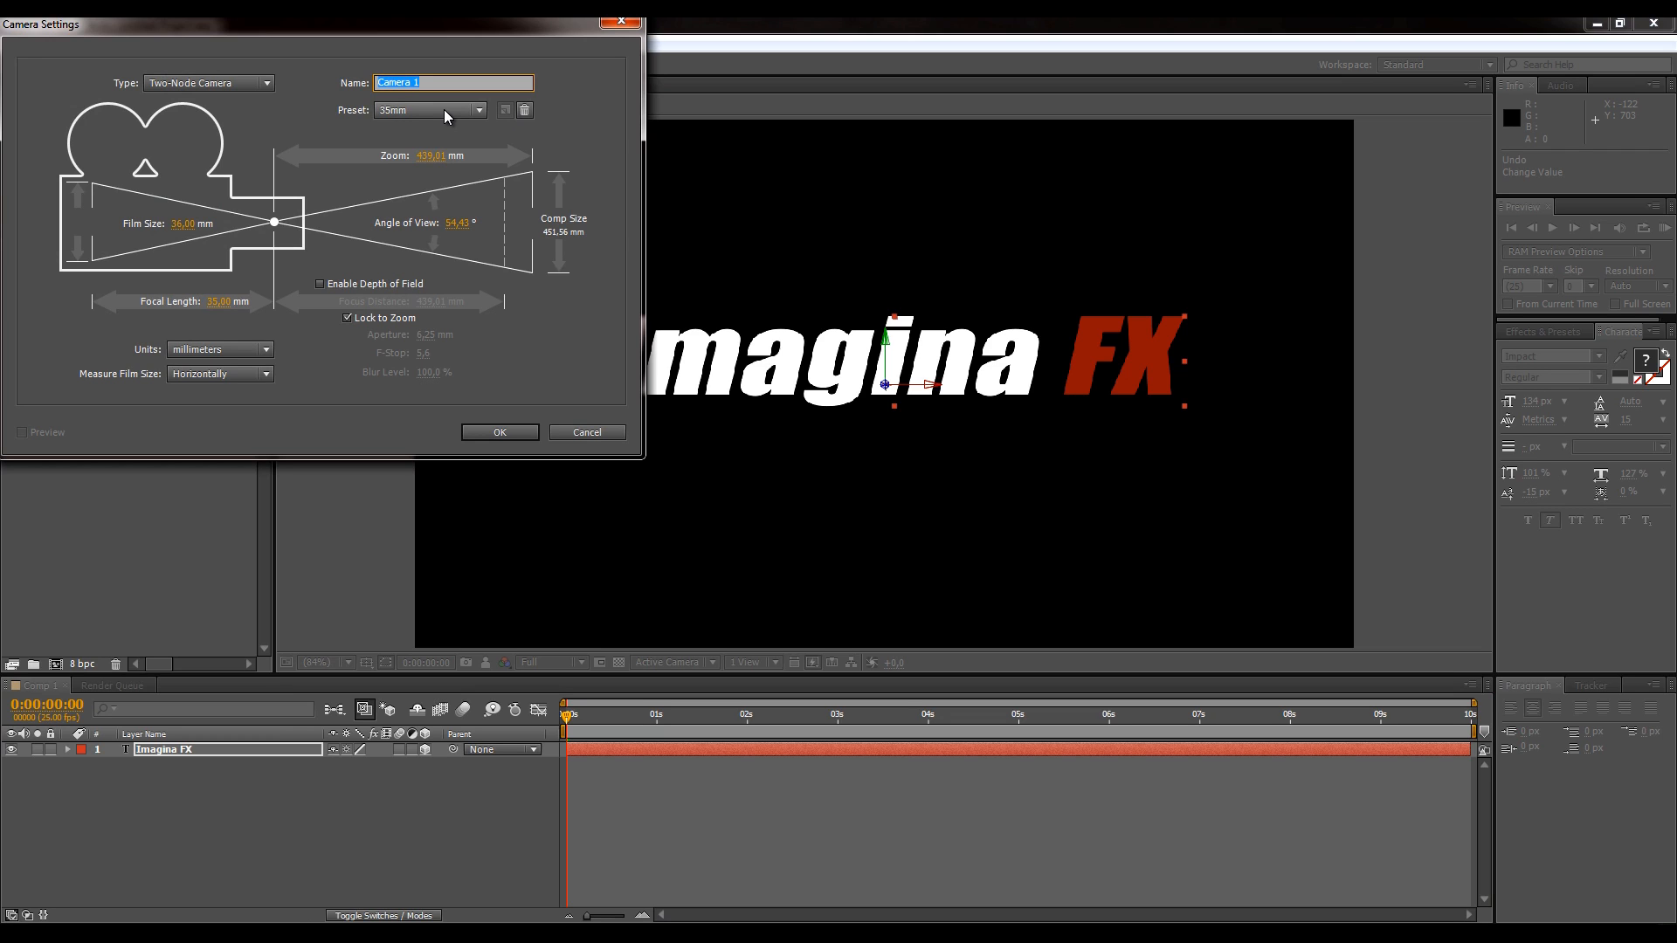
pyautogui.click(444, 109)
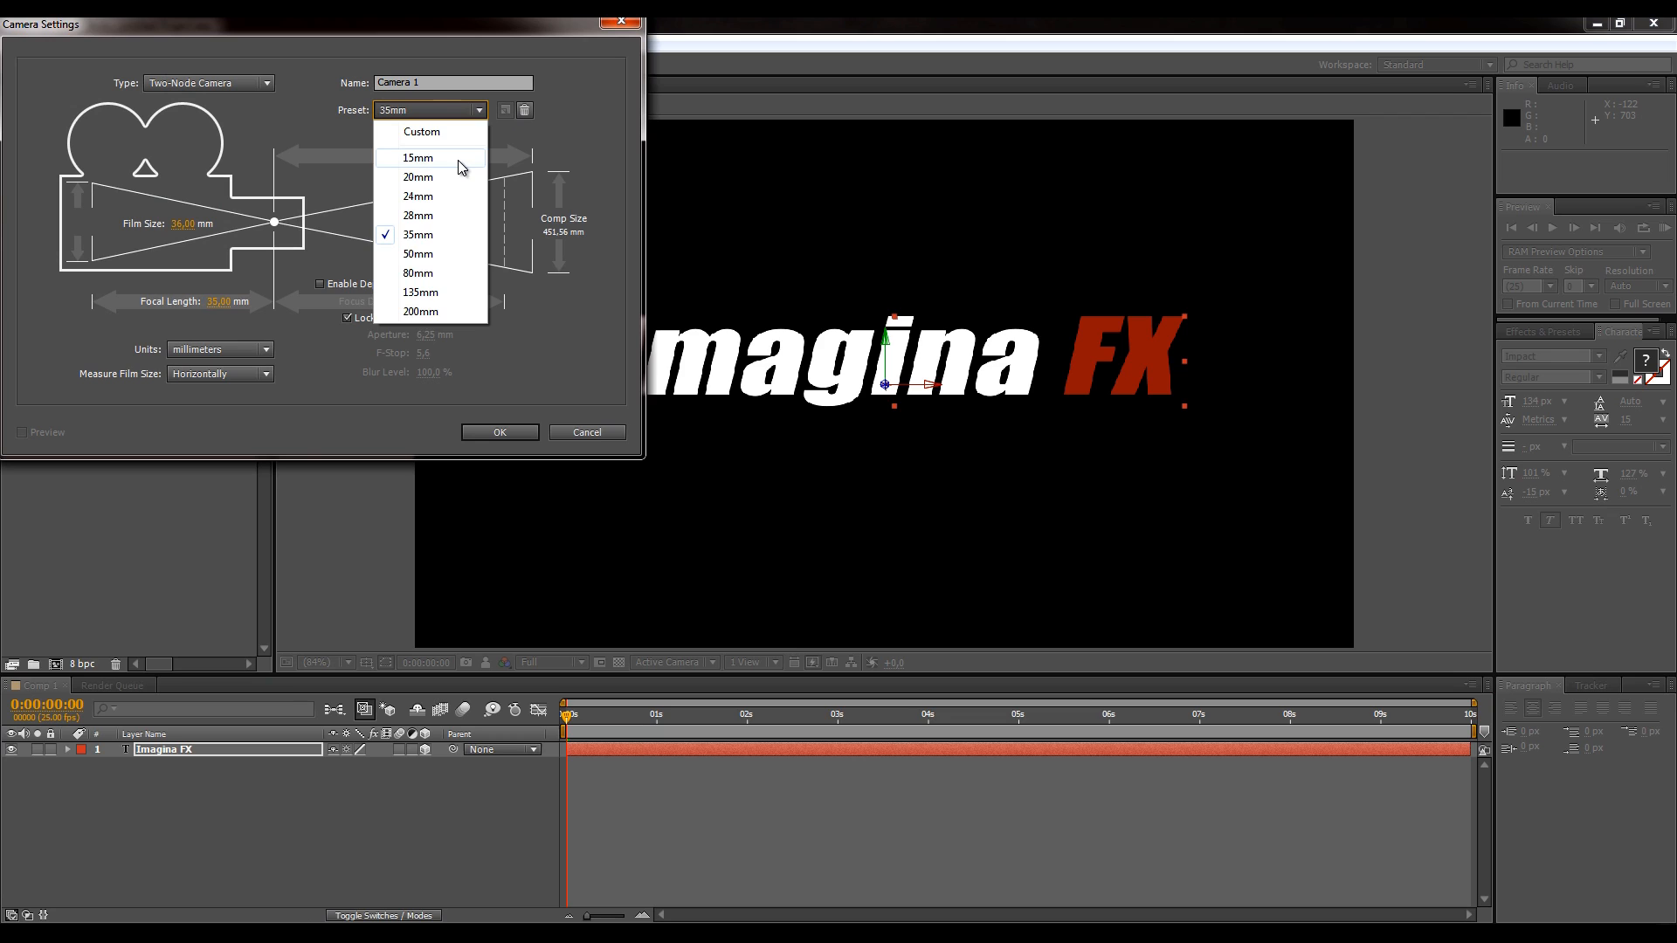
pyautogui.click(437, 232)
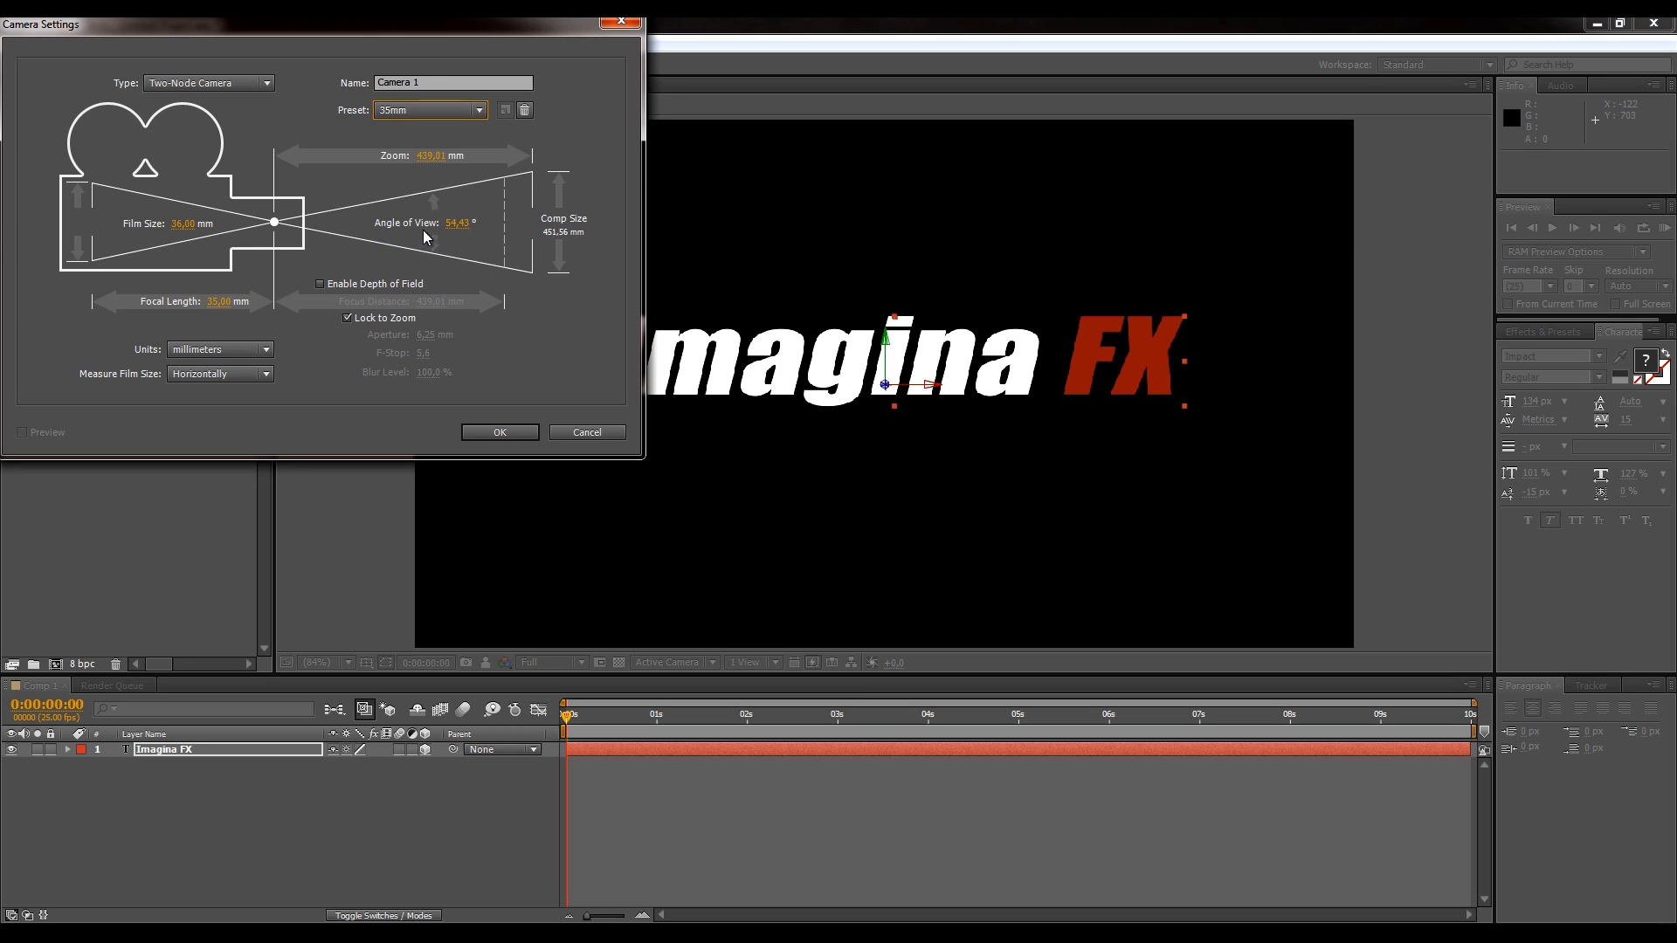
pyautogui.click(500, 432)
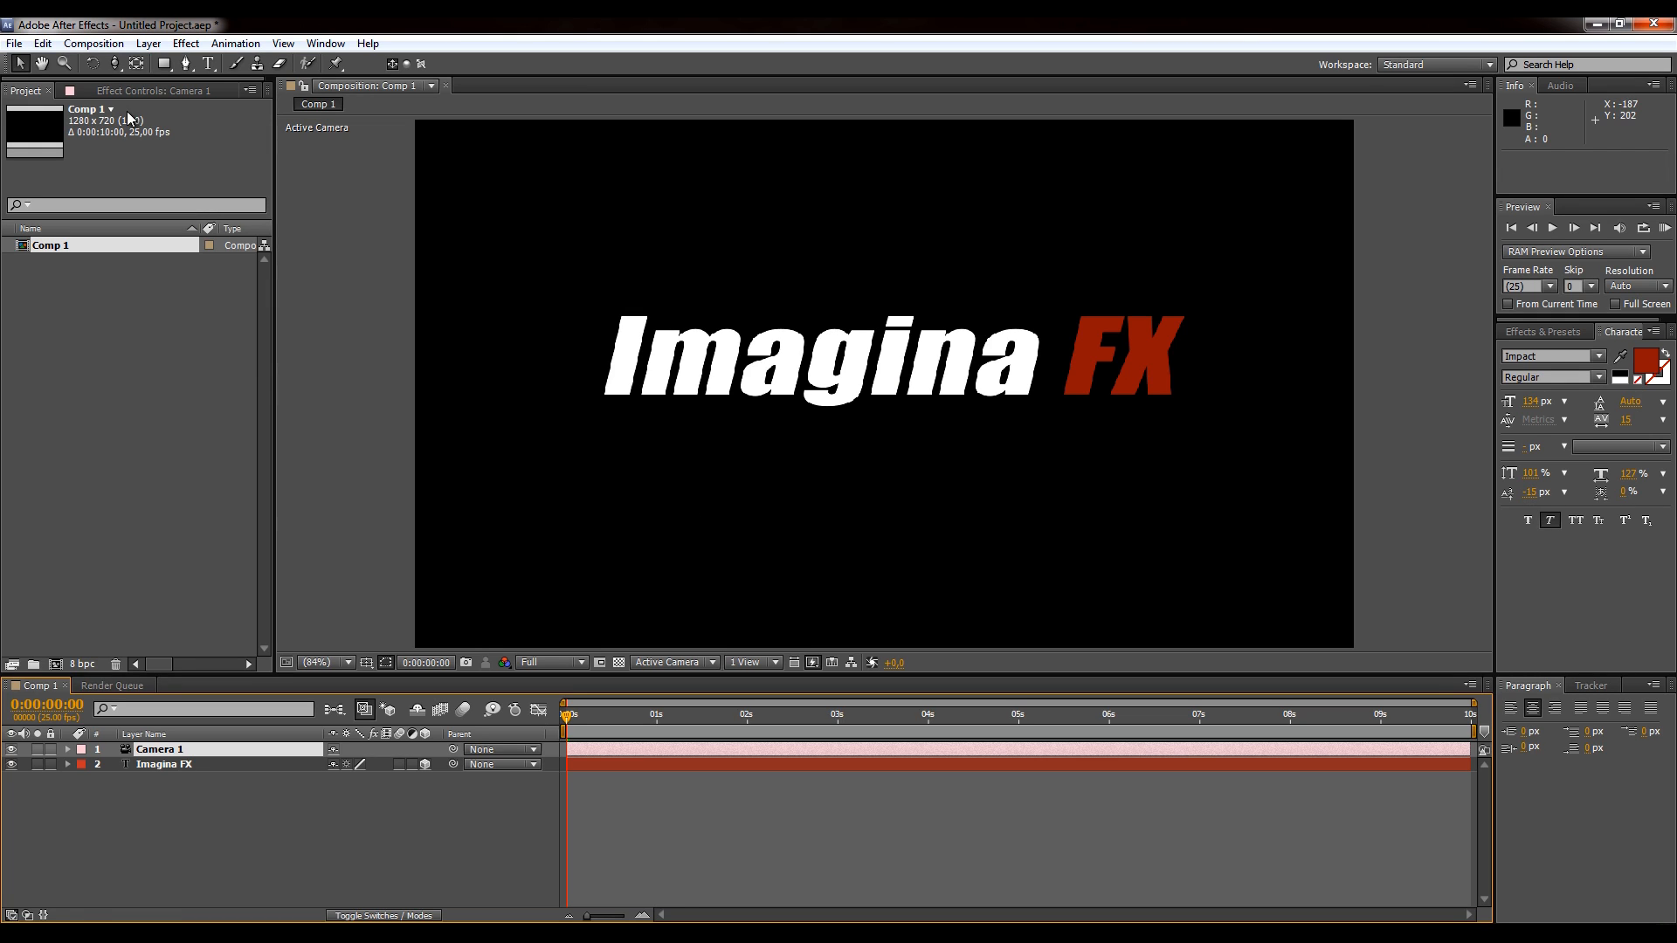
# - Choose the Track Z Camera tool and cycle through the other camera tools
pyautogui.click(115, 63)
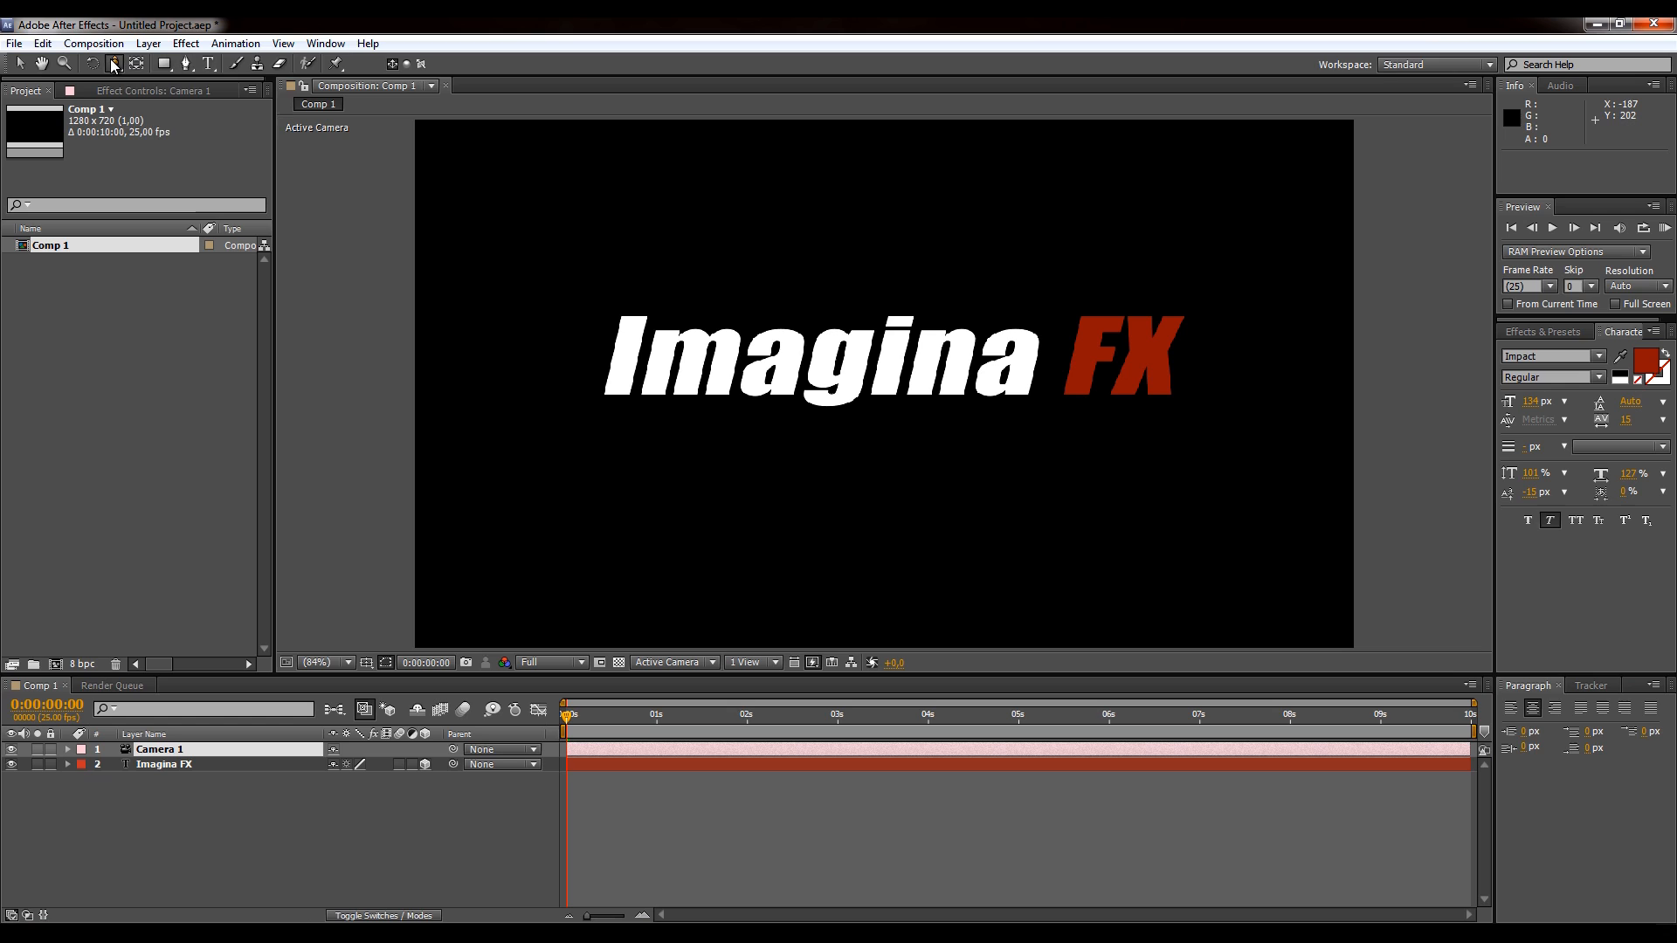
pyautogui.click(114, 63)
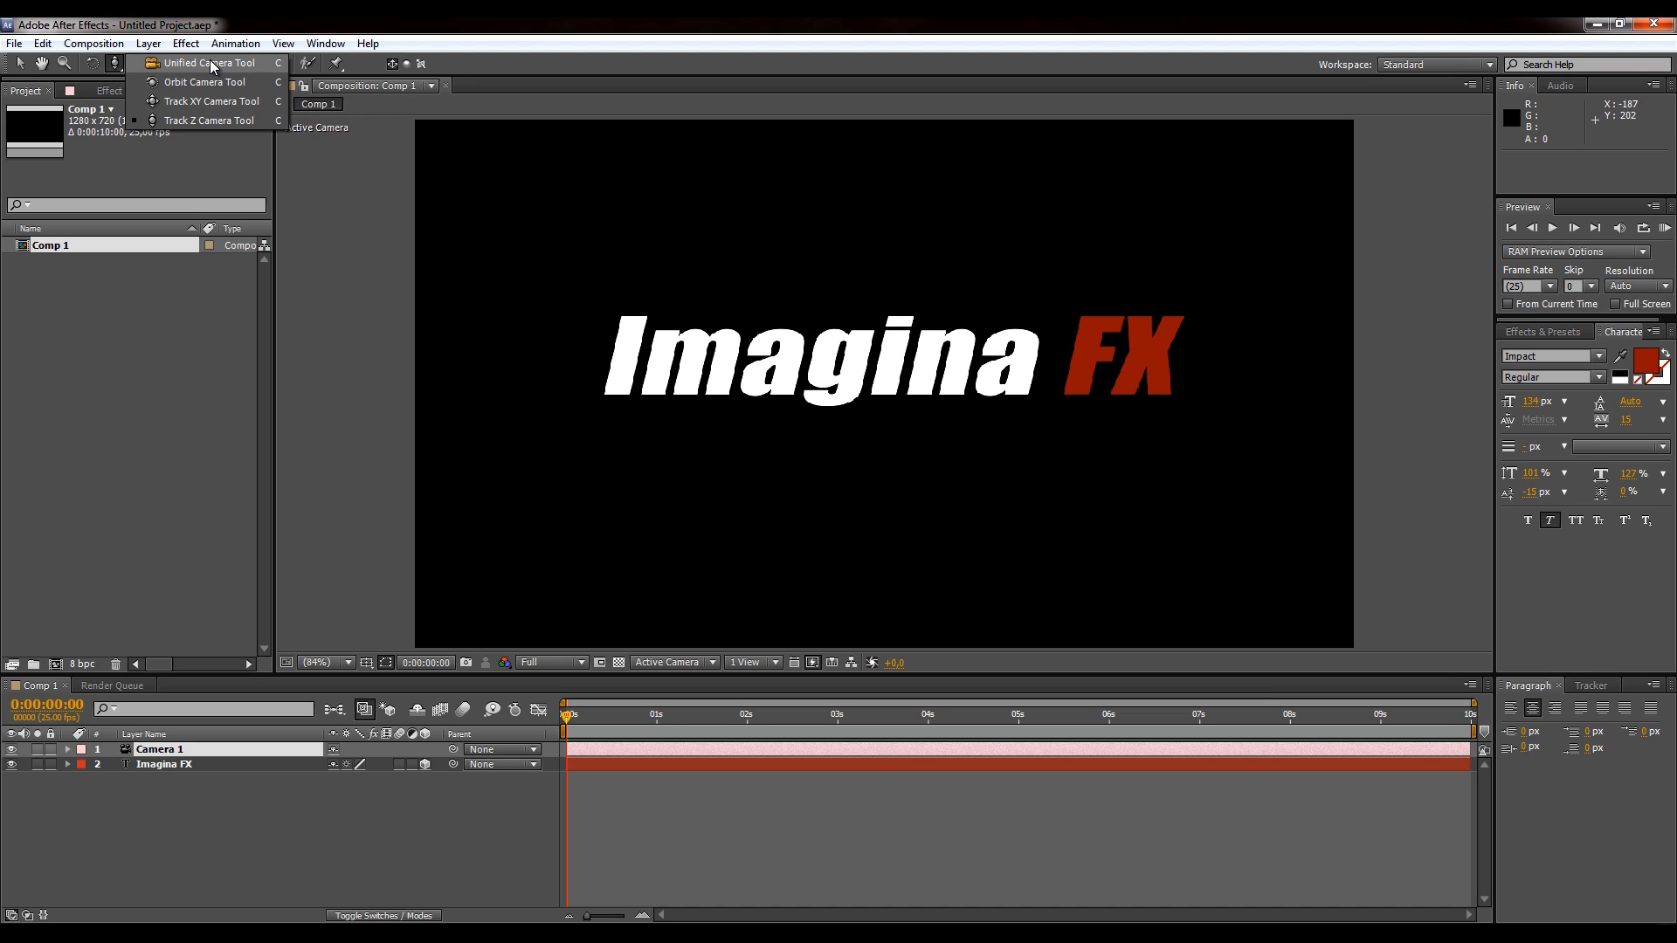
pyautogui.click(209, 121)
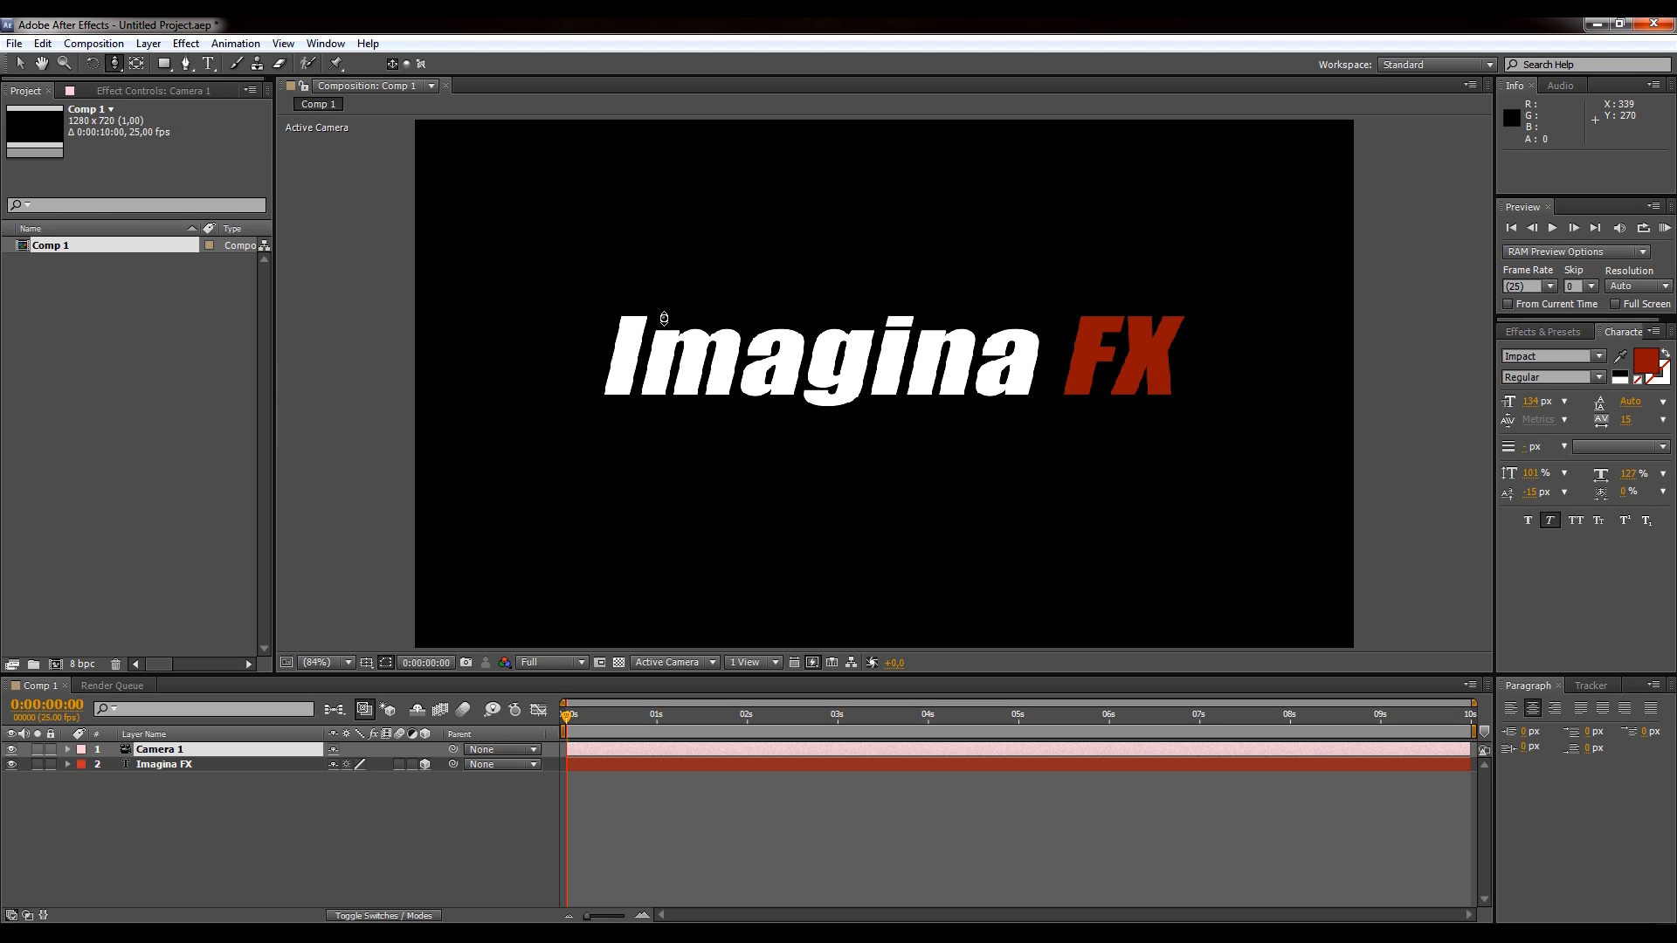
pyautogui.press('c')
pyautogui.press('c')
pyautogui.press('c')
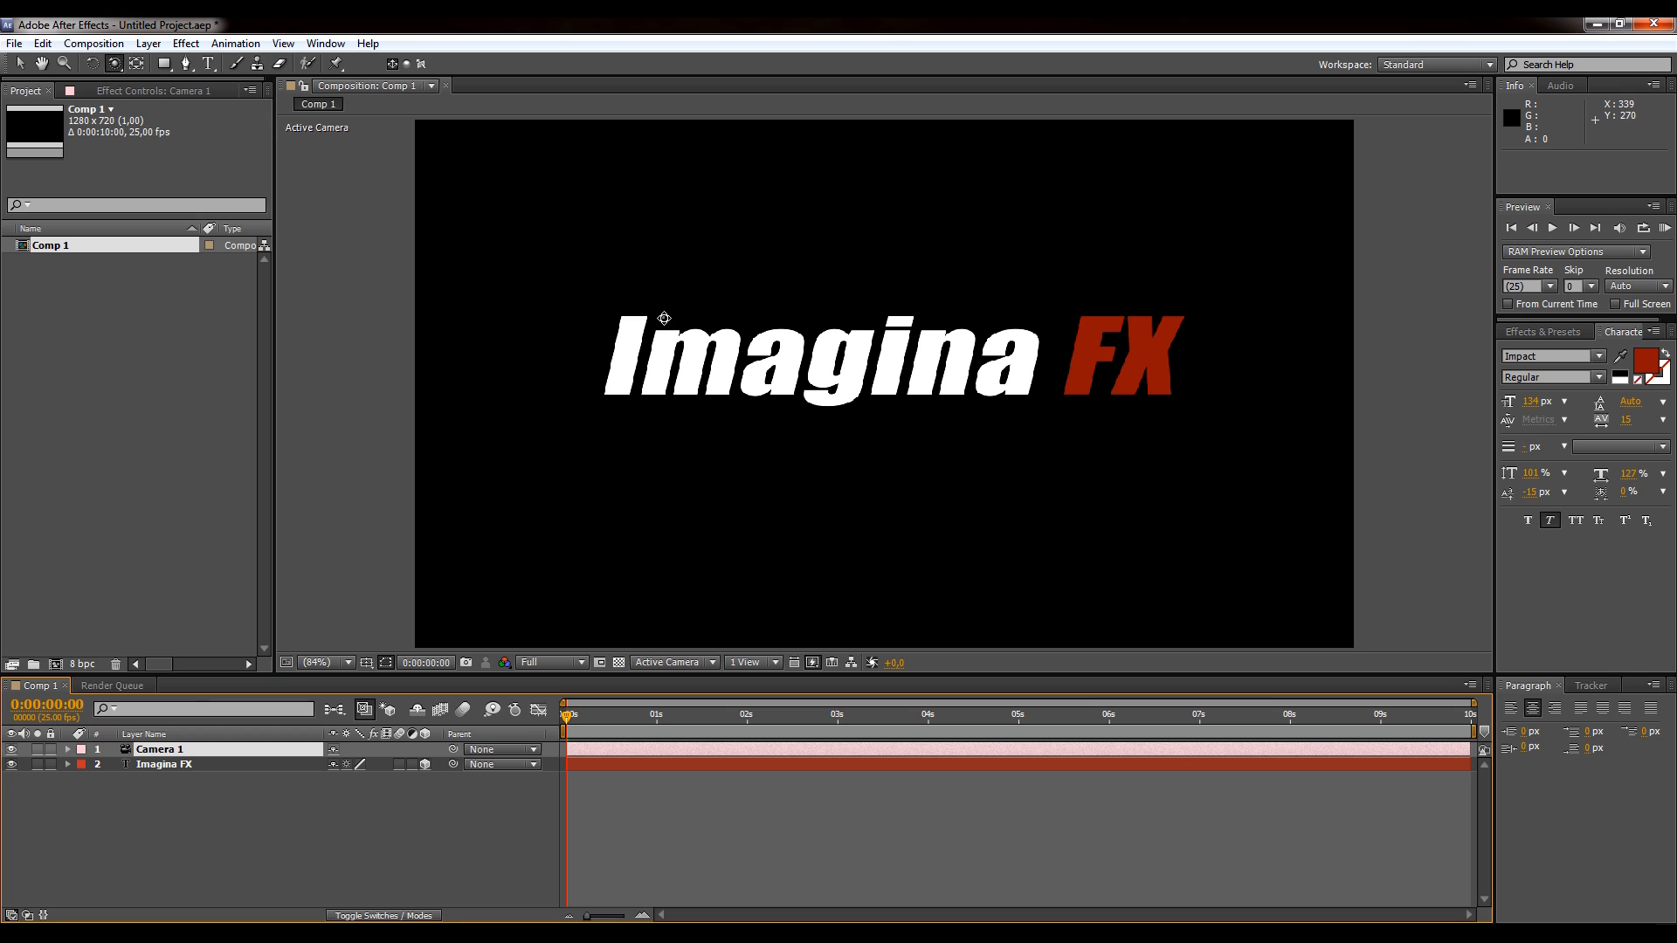
pyautogui.press('c')
# - Try moving Camera 1 along its depth toward and away from the text, and undo the last camera moves
pyautogui.moveTo(929, 407); pyautogui.dragTo(809, 611)
pyautogui.moveTo(832, 478); pyautogui.dragTo(855, 753)
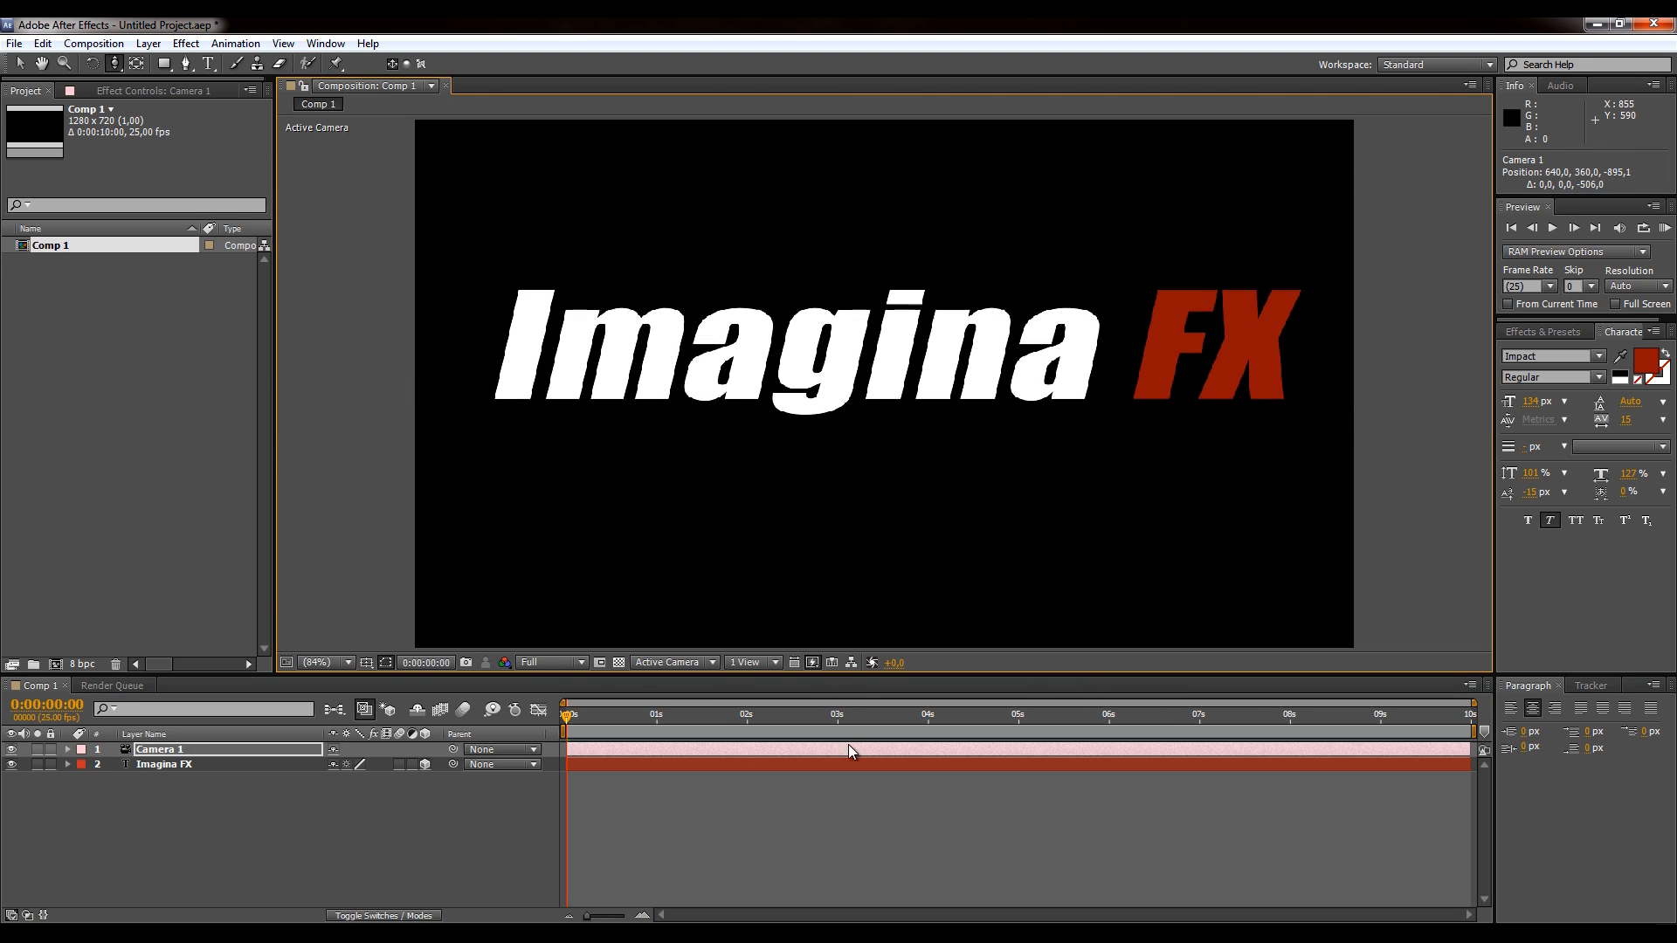
pyautogui.moveTo(872, 340); pyautogui.dragTo(865, 386)
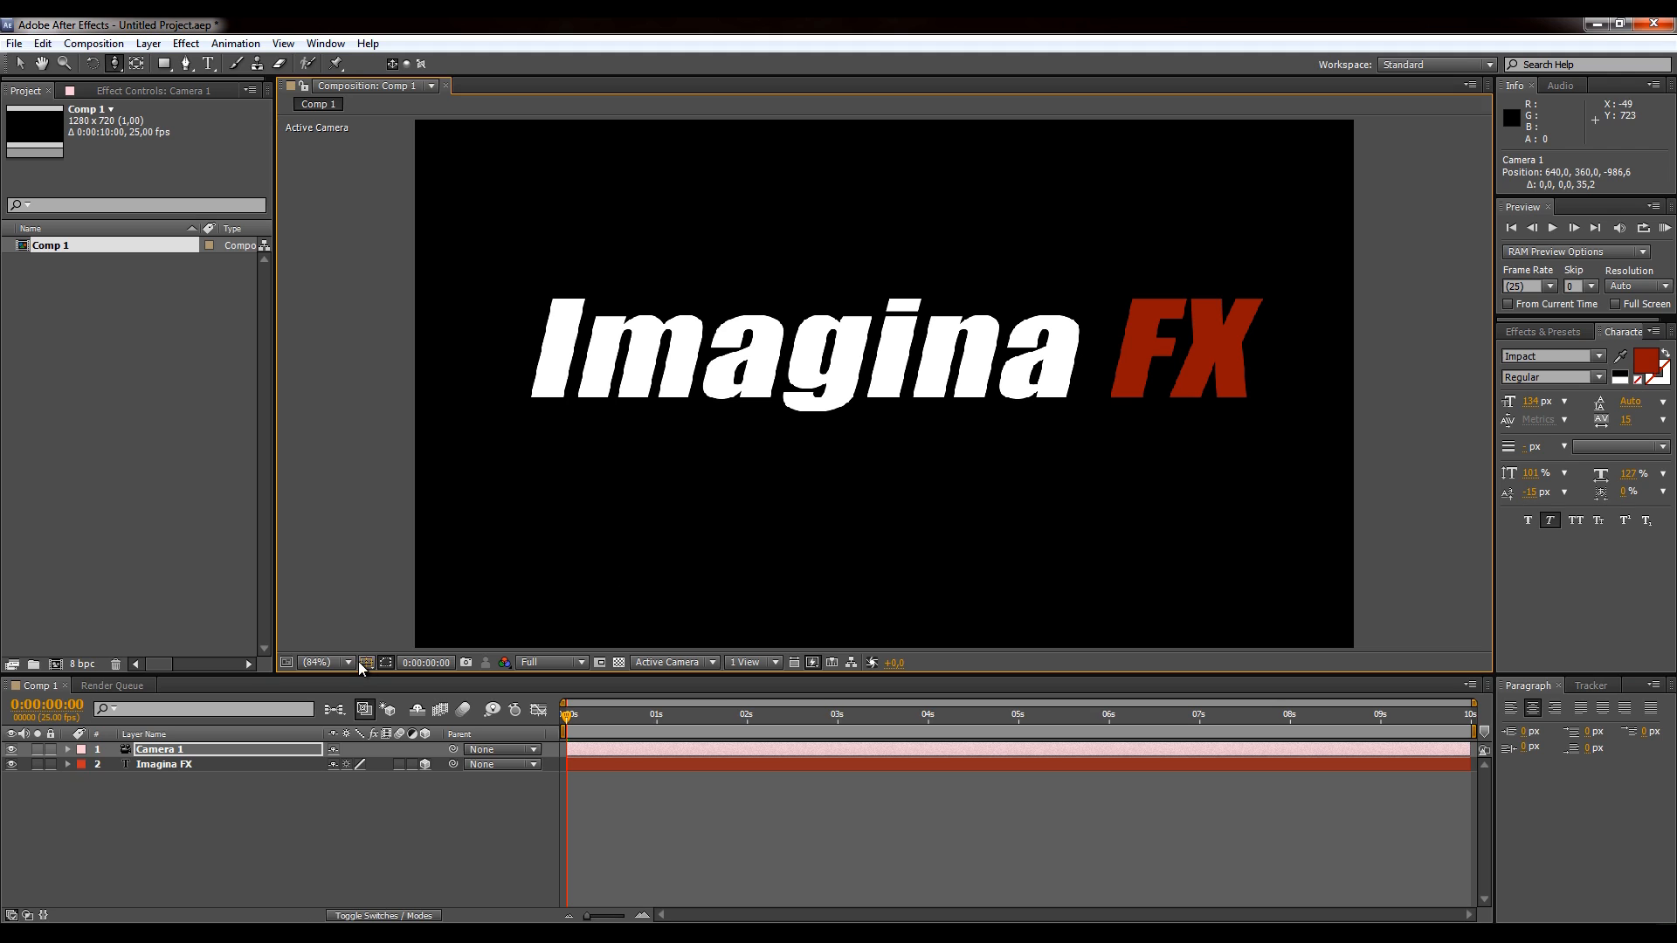
pyautogui.hotkey('ctrl', 'z')
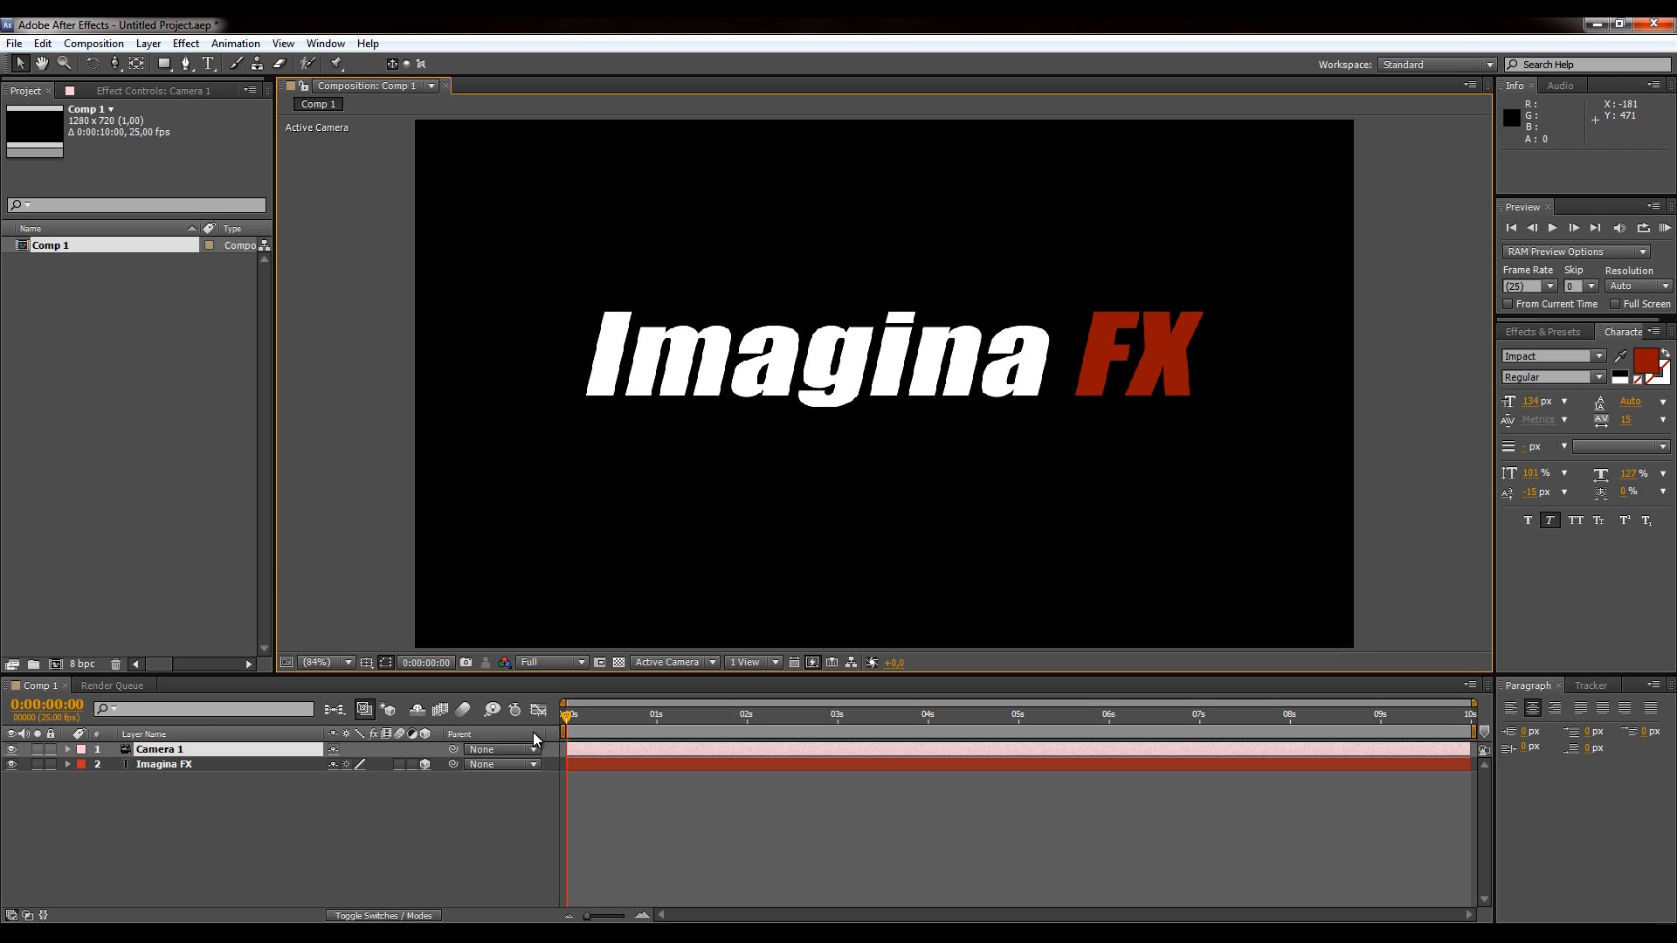
# - Keep the single-view layout and switch the composition viewer from the active camera to the Top view
pyautogui.click(711, 662)
pyautogui.click(763, 659)
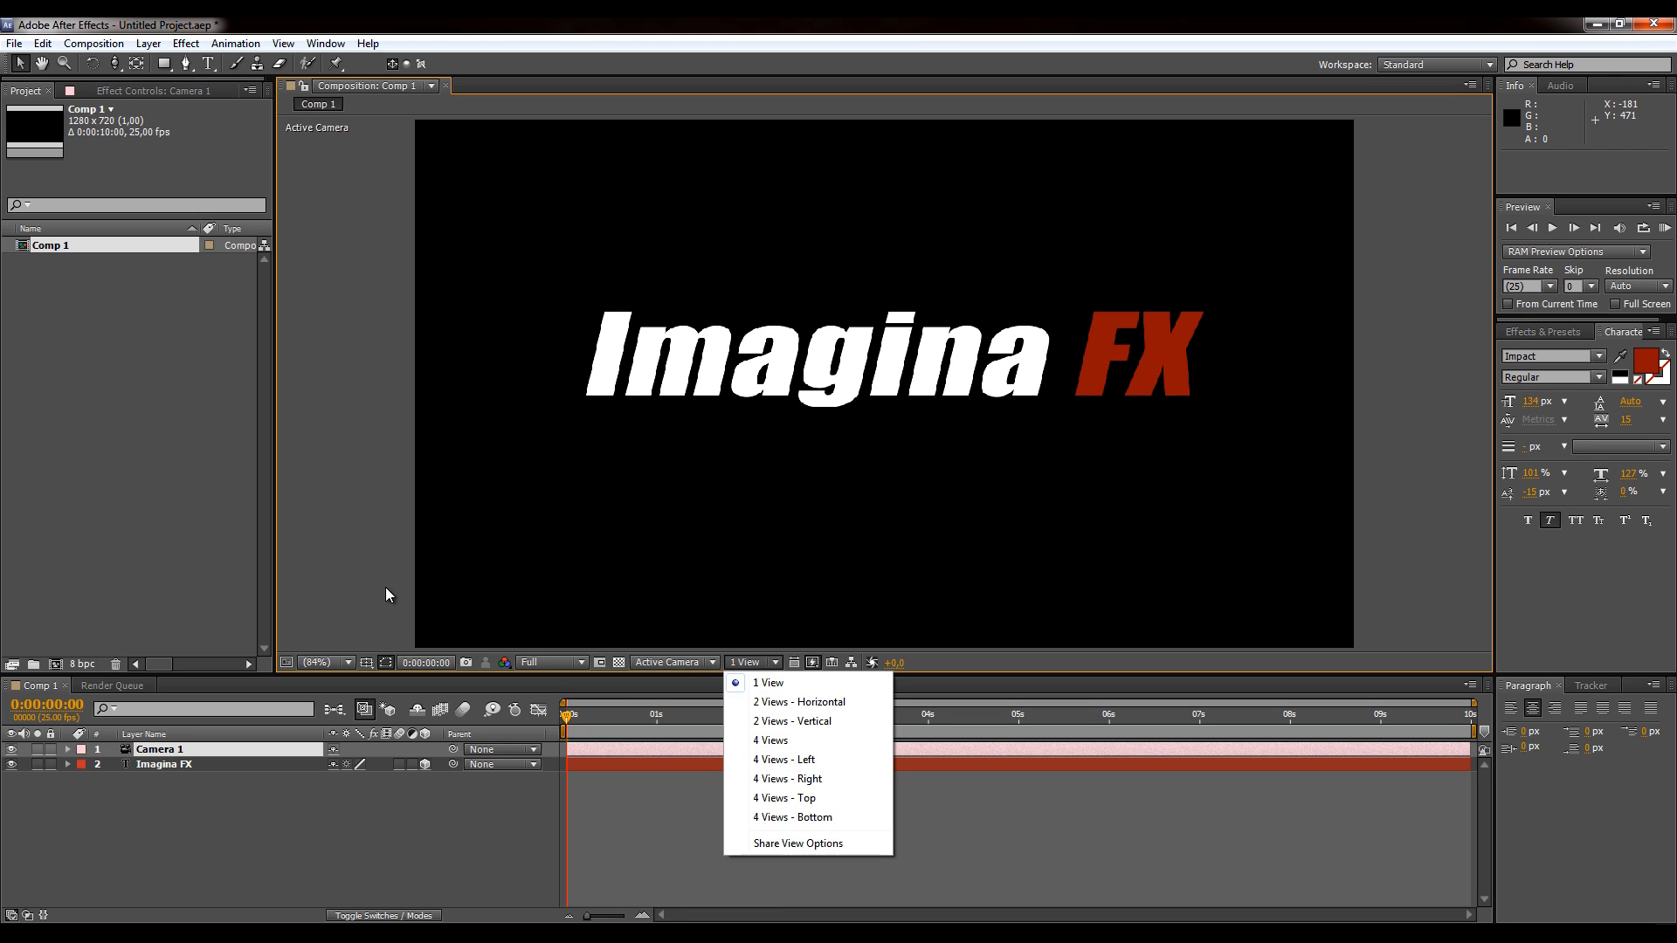
pyautogui.click(739, 682)
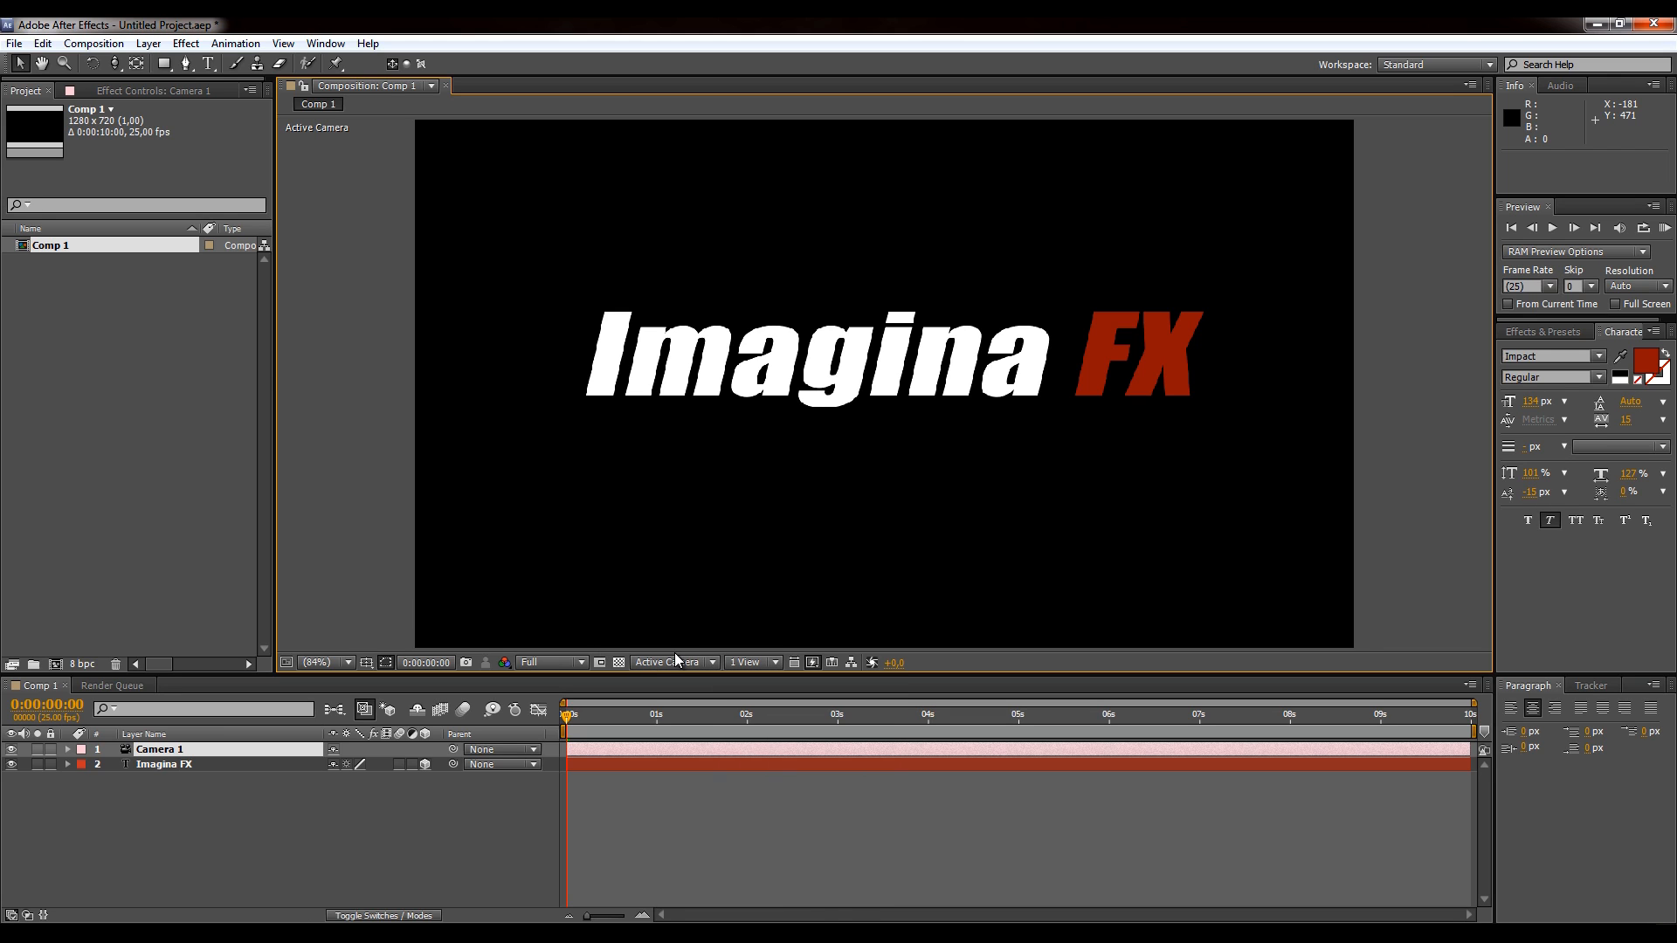
pyautogui.click(676, 663)
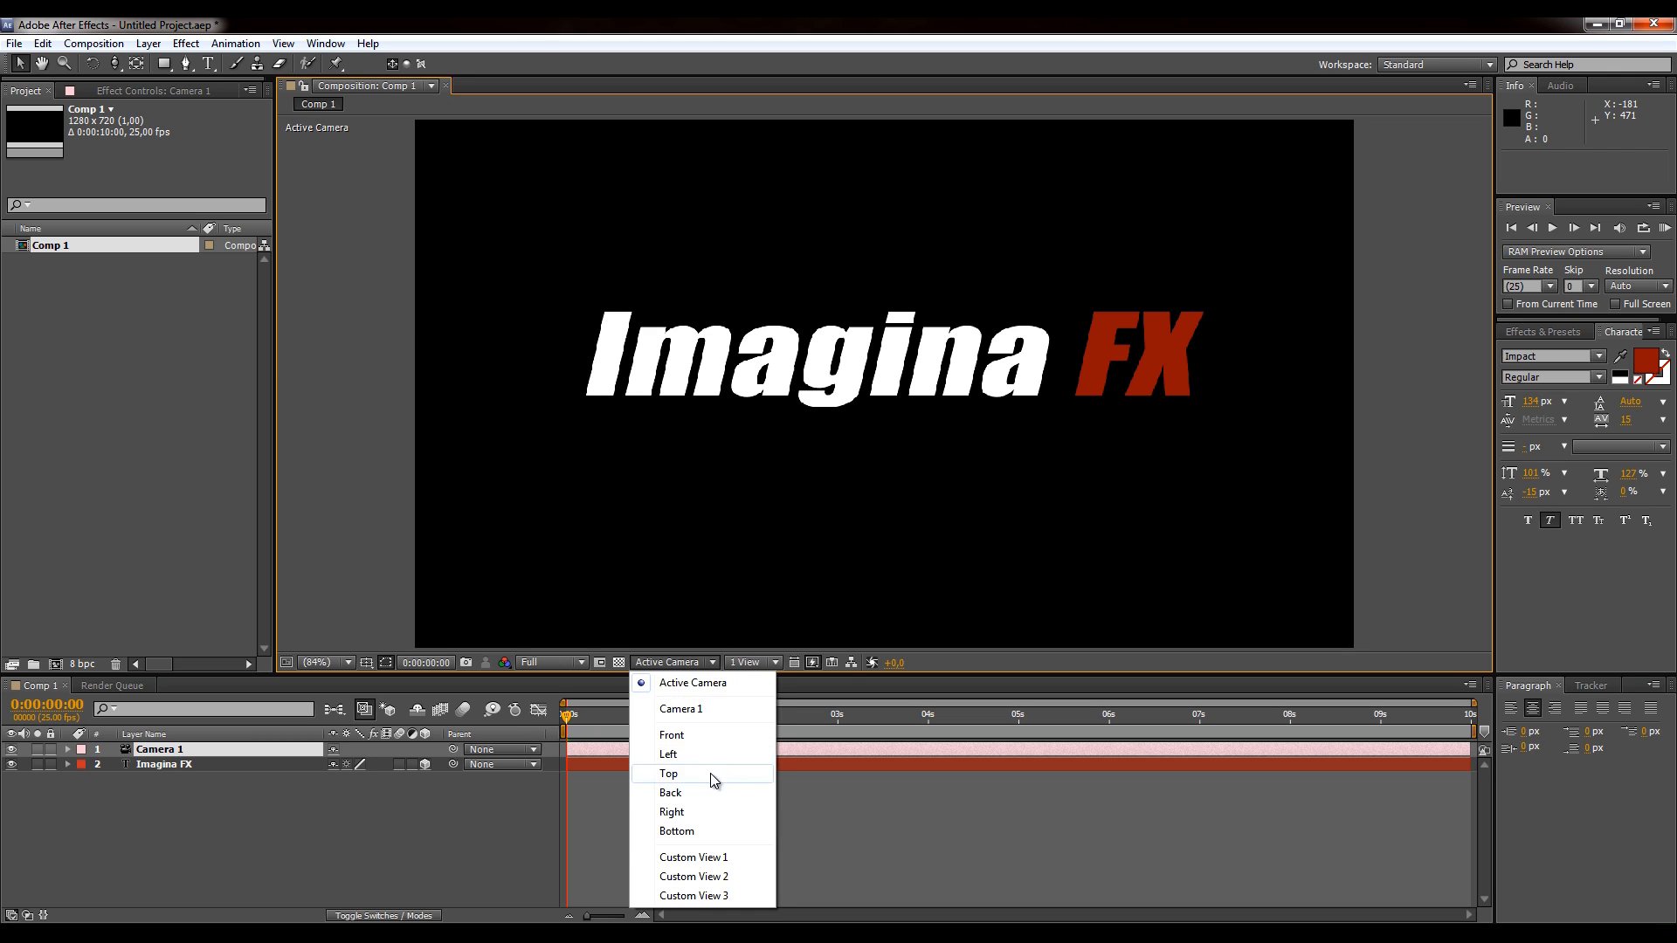
pyautogui.click(668, 774)
# - Examine Camera 1, its axis arrows and its field of view in relation to the text from above
pyautogui.scroll(-6, 909, 442)
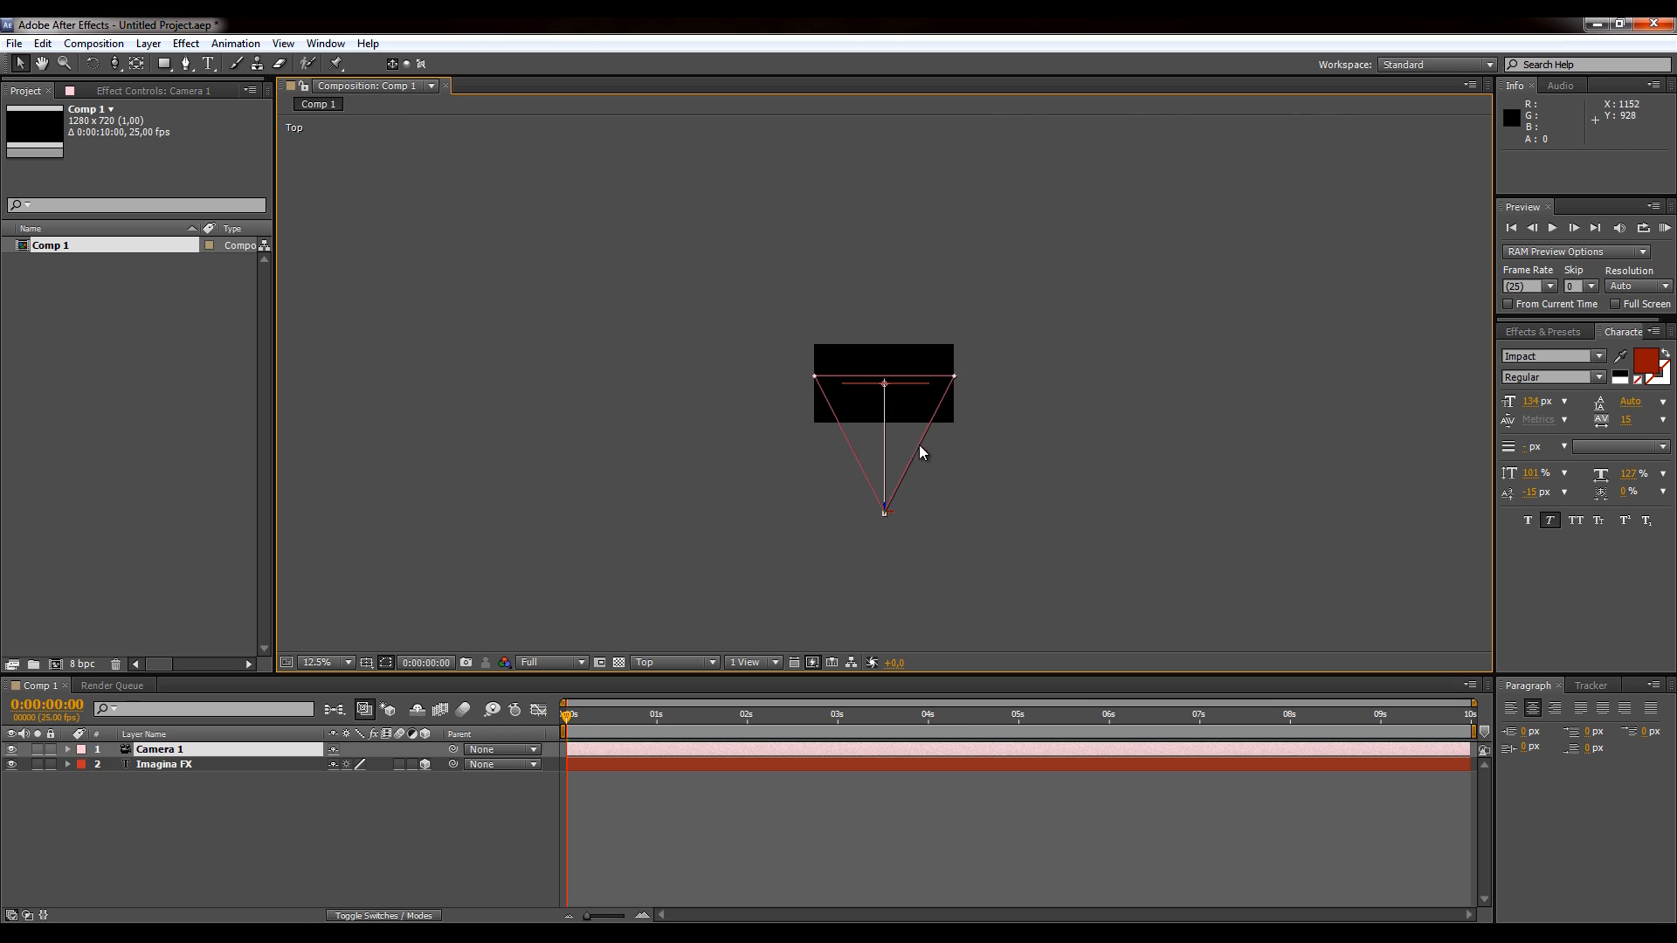
pyautogui.press('.')
pyautogui.moveTo(954, 449); pyautogui.dragTo(889, 337)
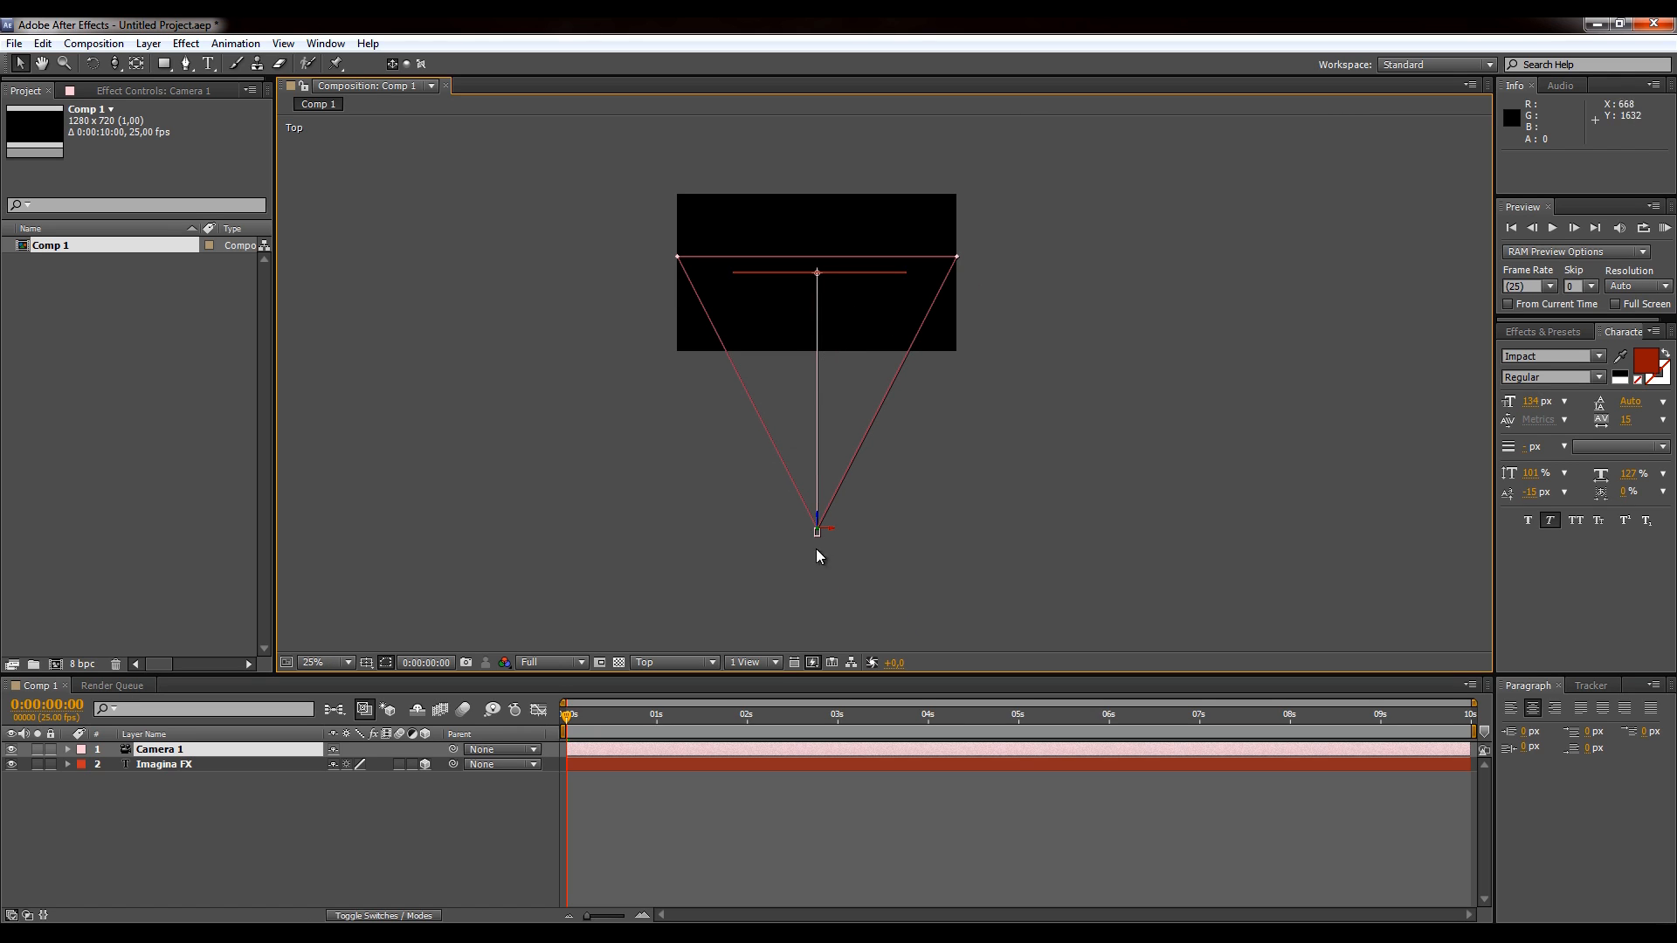
pyautogui.press('.')
pyautogui.press('.')
pyautogui.moveTo(866, 522); pyautogui.dragTo(1092, 157)
pyautogui.moveTo(1013, 437); pyautogui.dragTo(962, 316)
pyautogui.press('.')
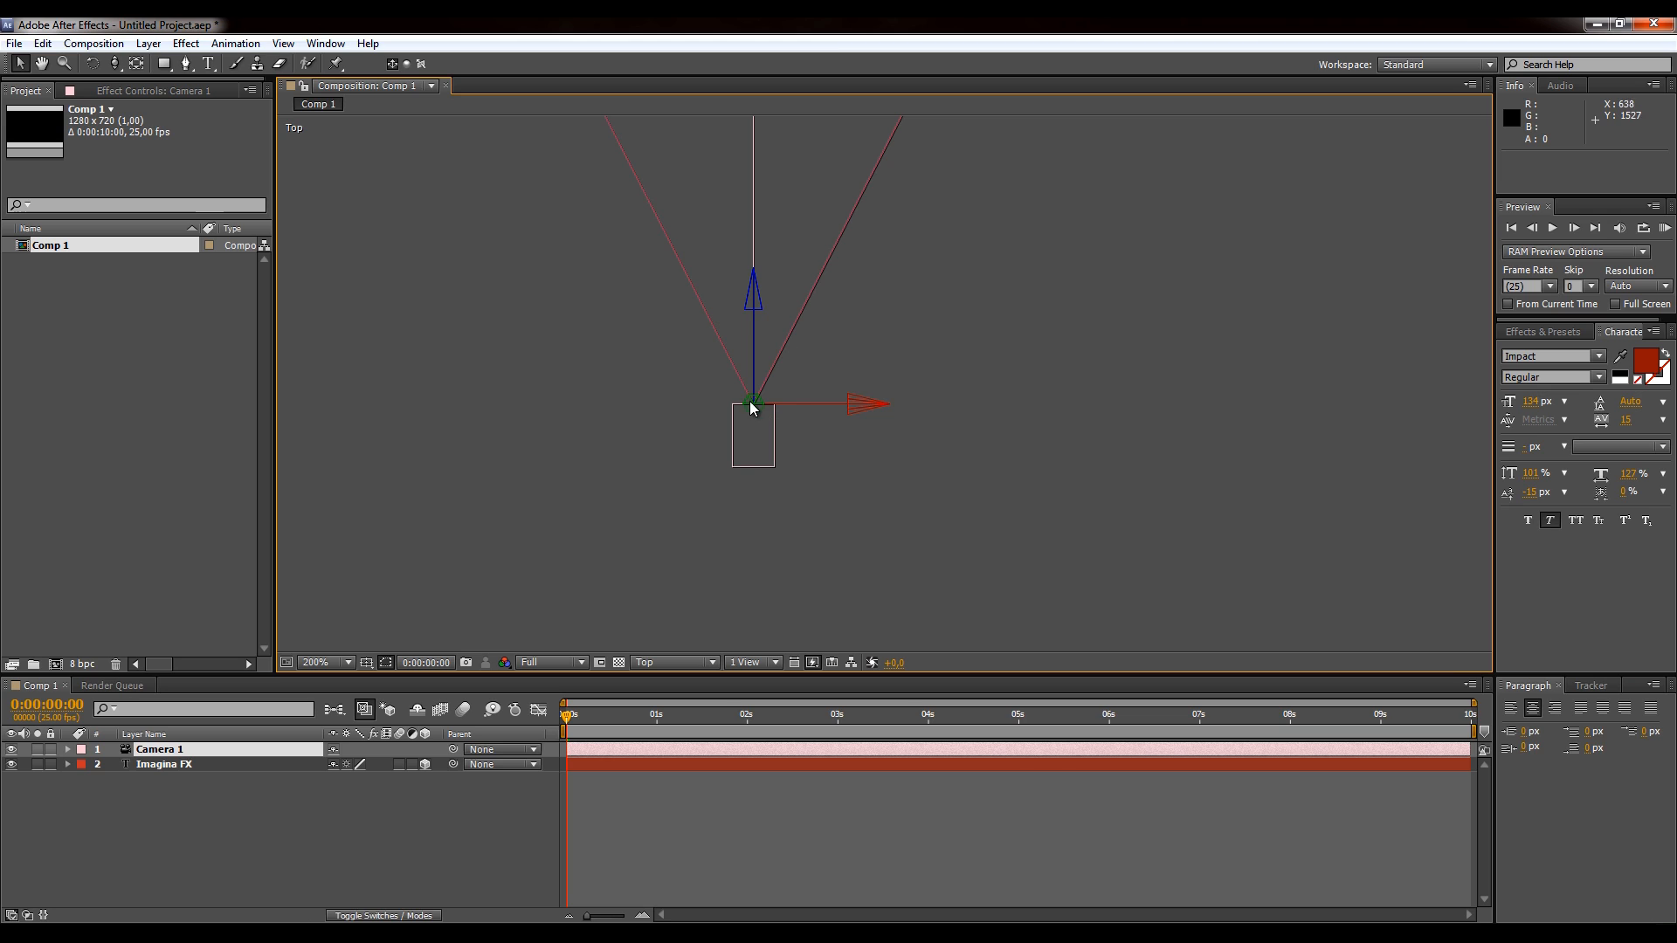
pyautogui.press(',')
pyautogui.press(',')
pyautogui.moveTo(1036, 217); pyautogui.dragTo(950, 468)
pyautogui.press(',')
pyautogui.moveTo(953, 328); pyautogui.dragTo(906, 368)
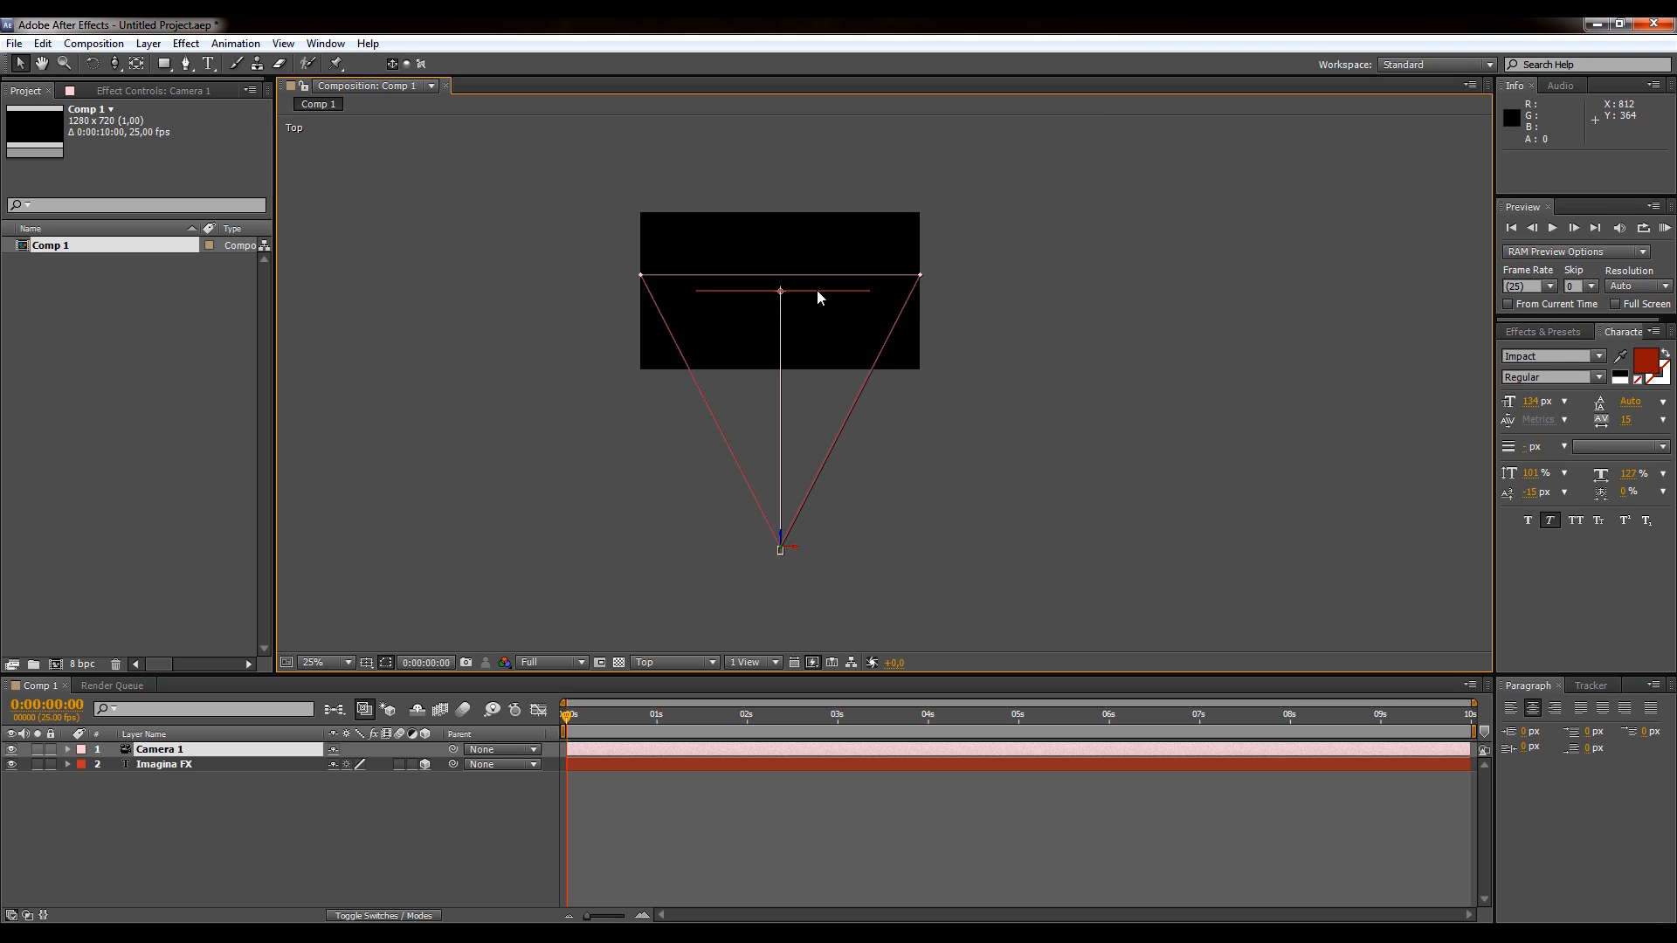
# - Examine the flat Imagina FX layer from above, first with the layer selected and also with nothing selected
pyautogui.press('.')
pyautogui.press('.')
pyautogui.press('.')
pyautogui.press('.')
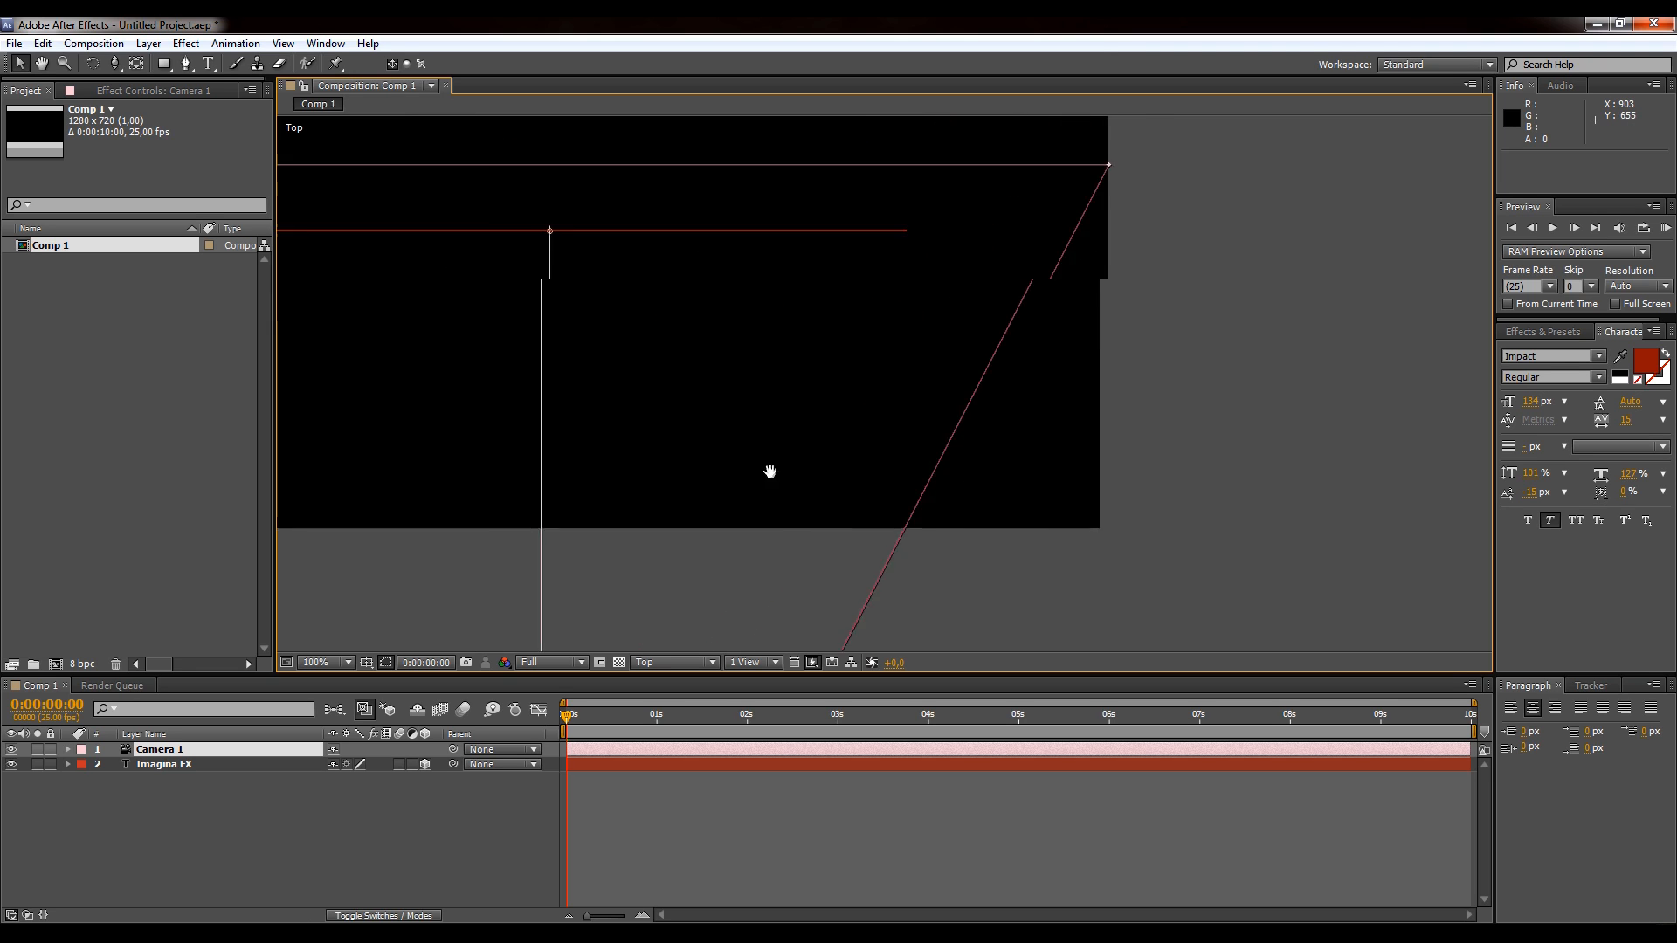
pyautogui.click(797, 761)
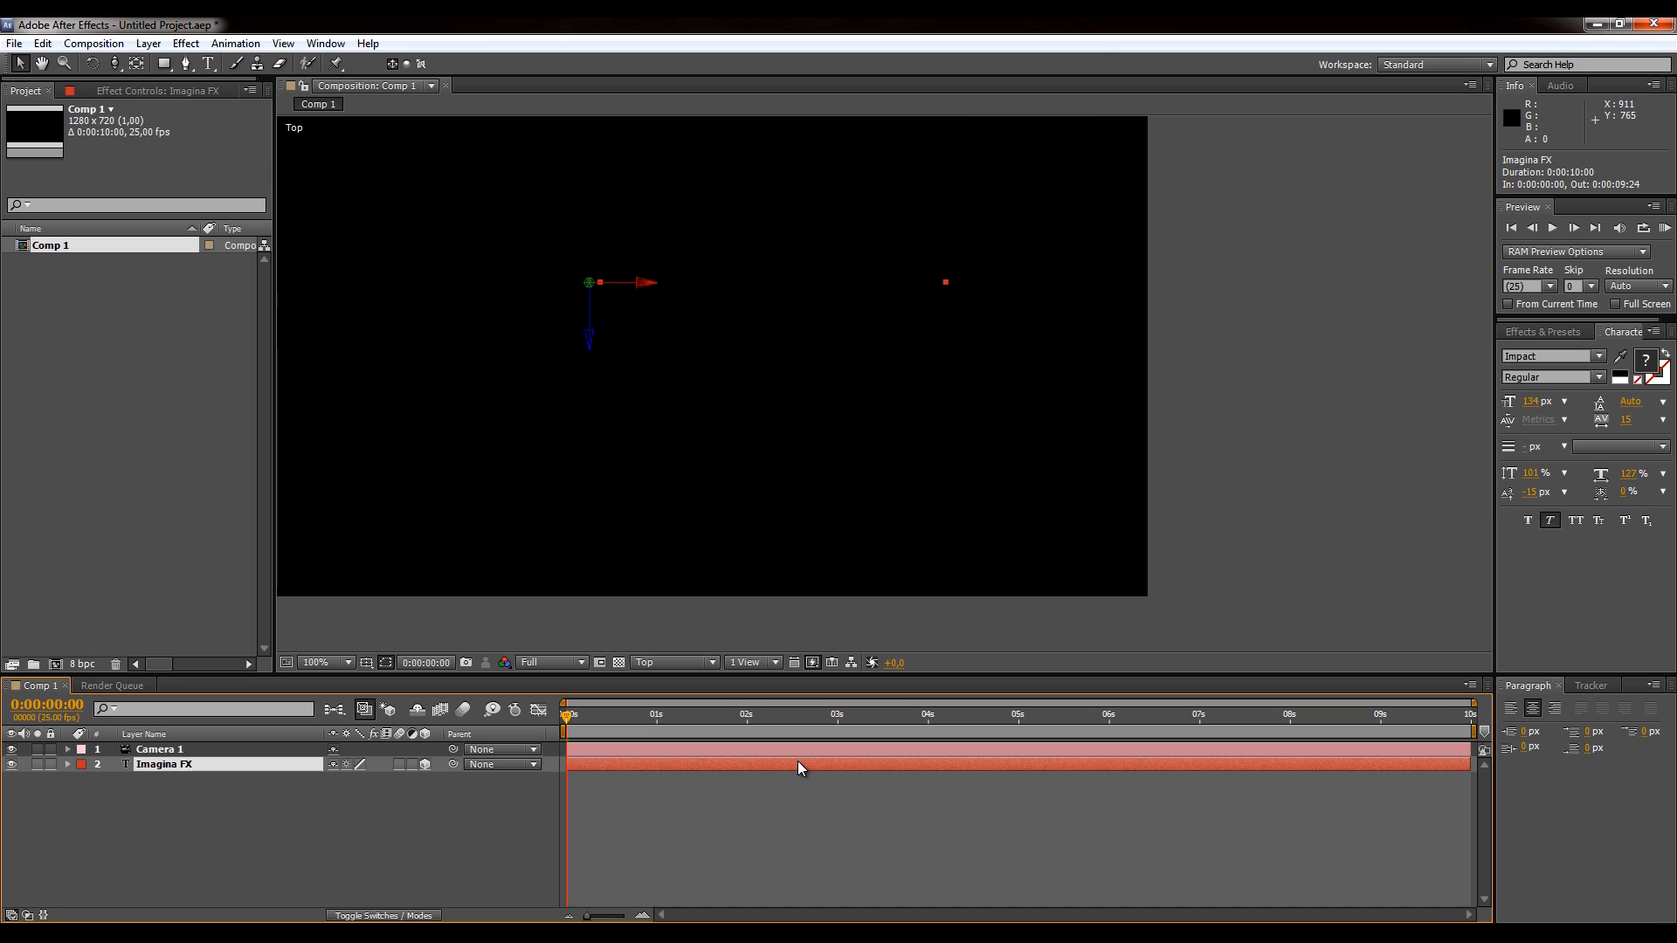
pyautogui.click(676, 798)
pyautogui.press(',')
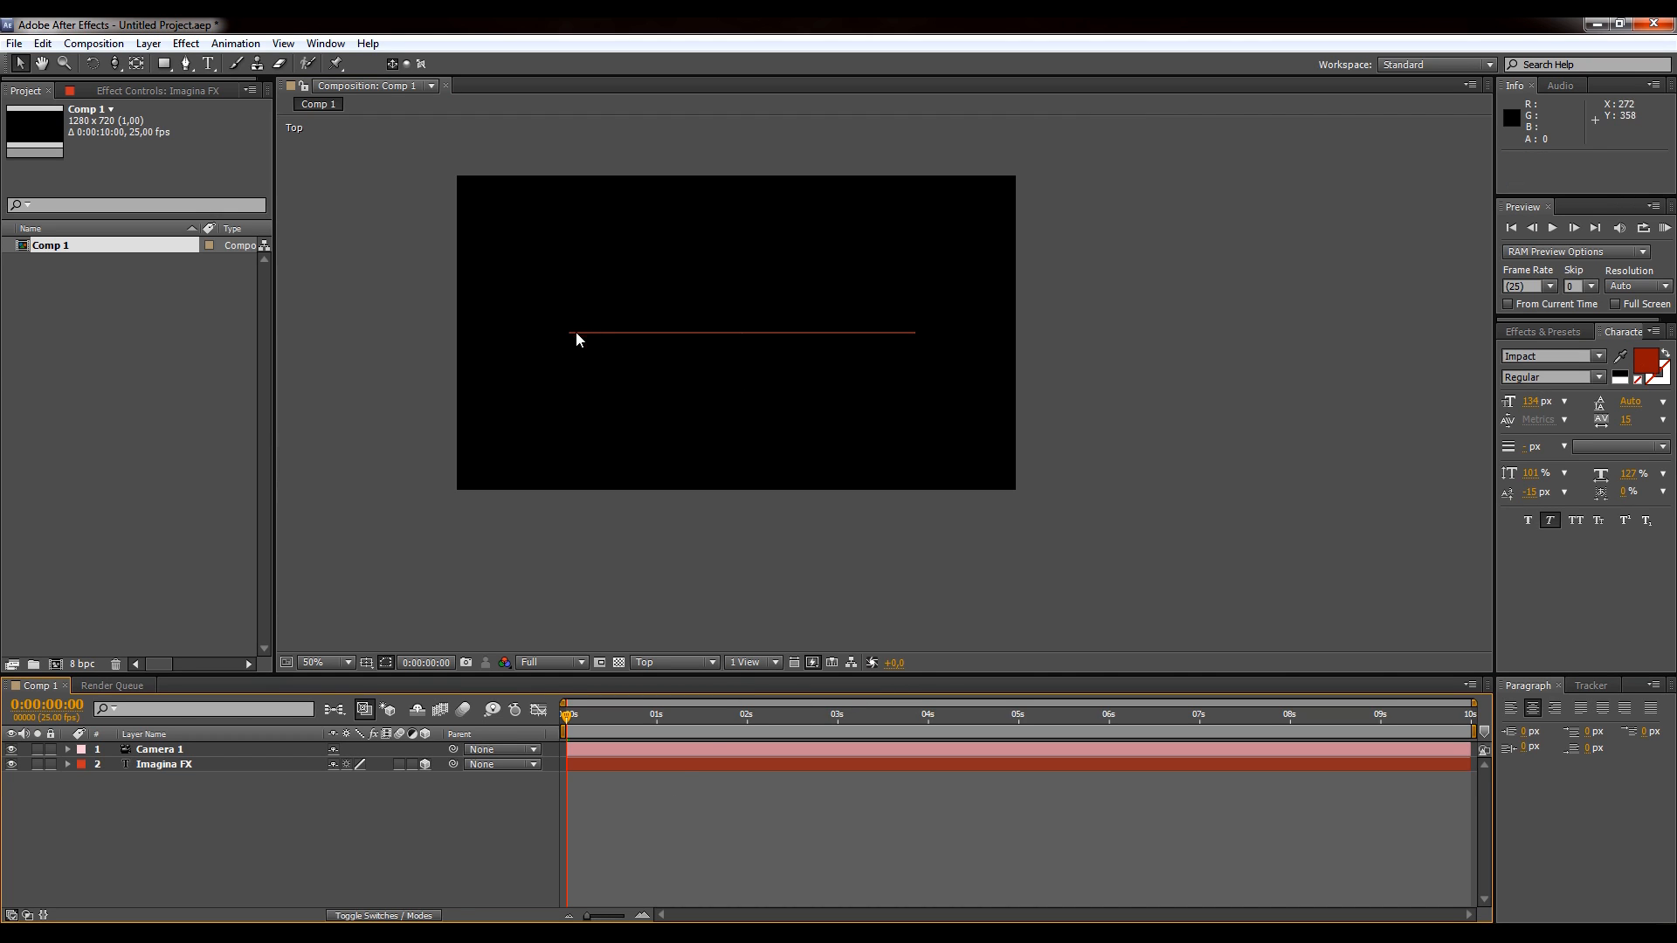
pyautogui.press(',')
pyautogui.moveTo(876, 416); pyautogui.dragTo(848, 352)
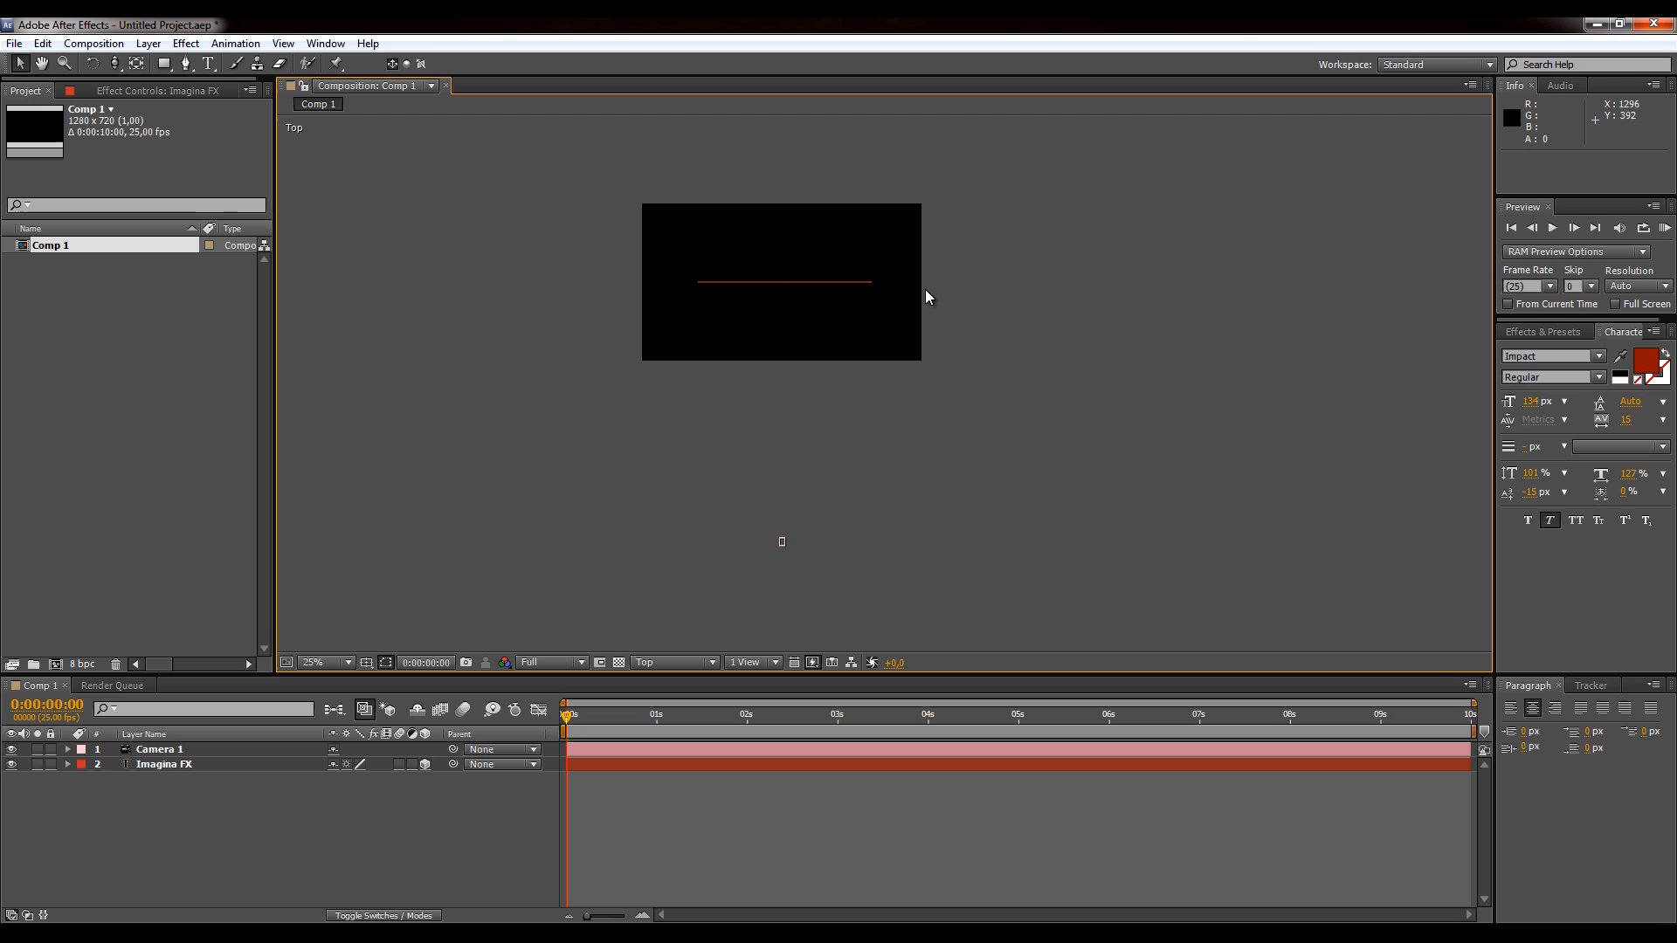
# - Select the Imagina FX layer in the Top view and reveal its Transform properties
pyautogui.click(777, 283)
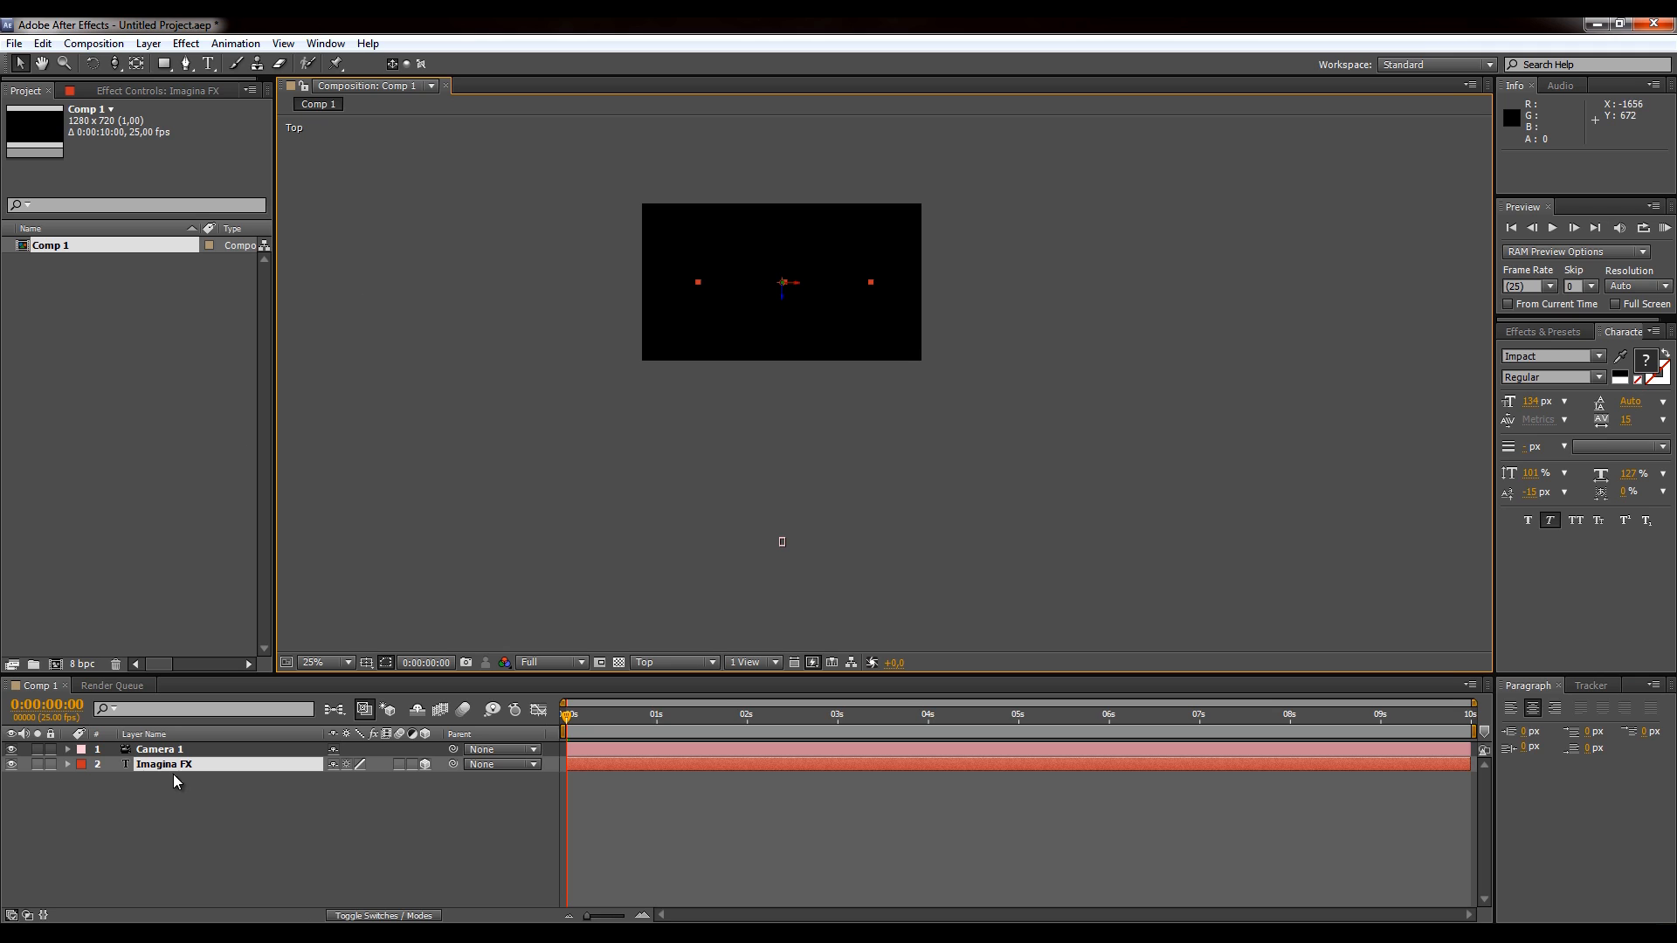
pyautogui.click(67, 764)
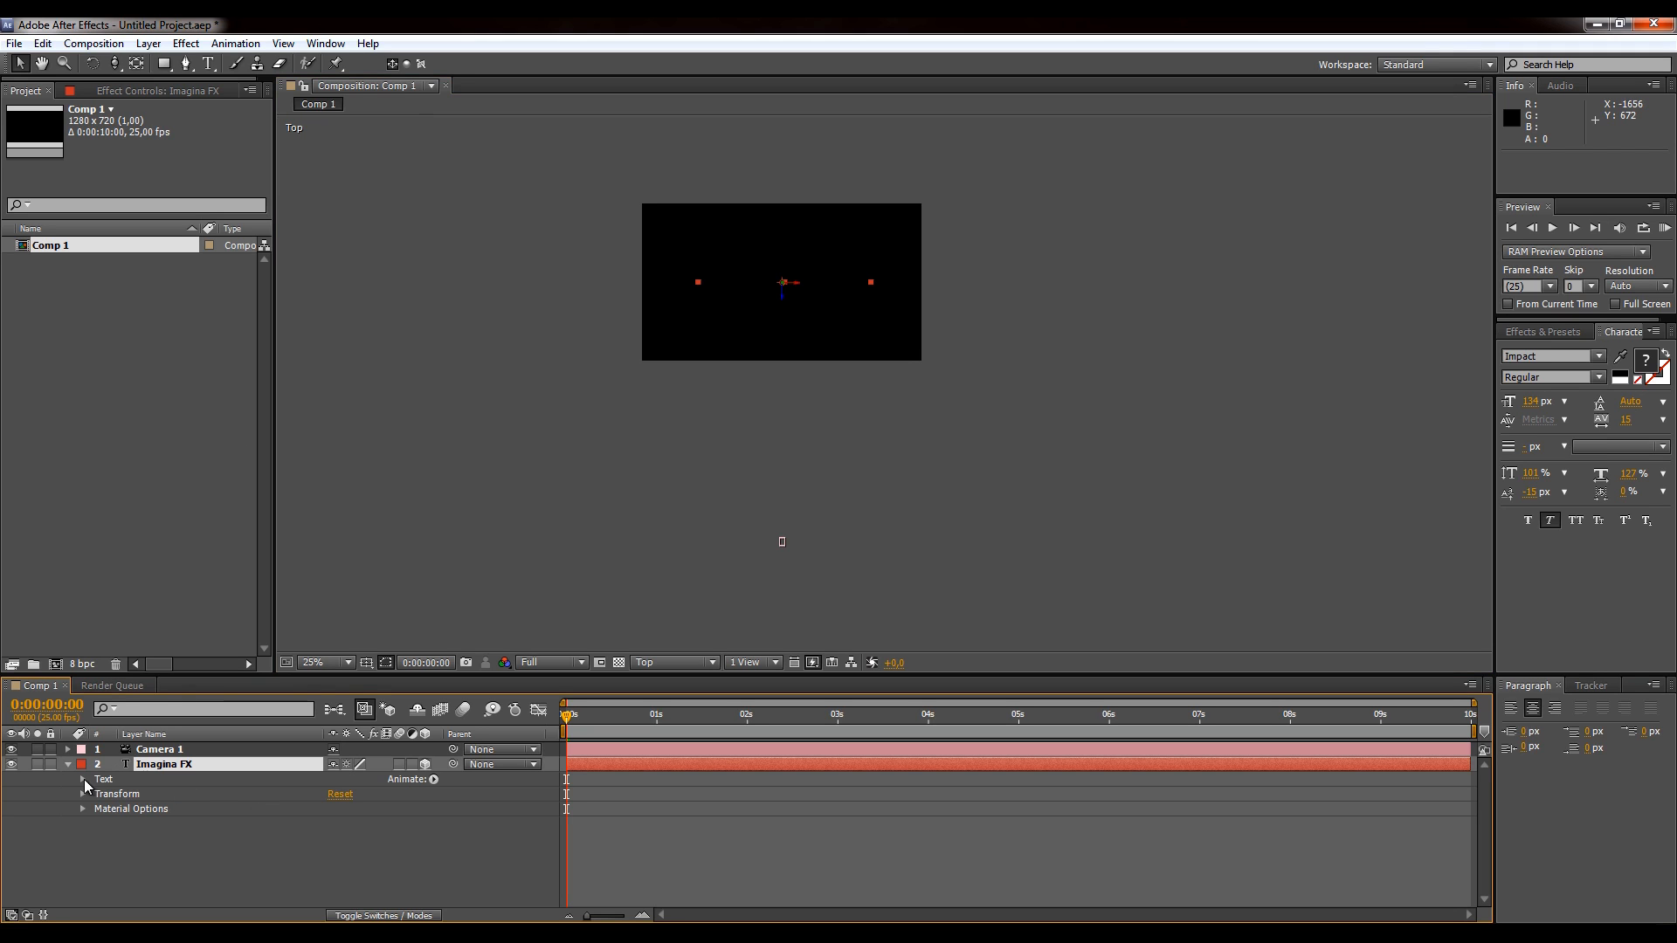
pyautogui.click(82, 793)
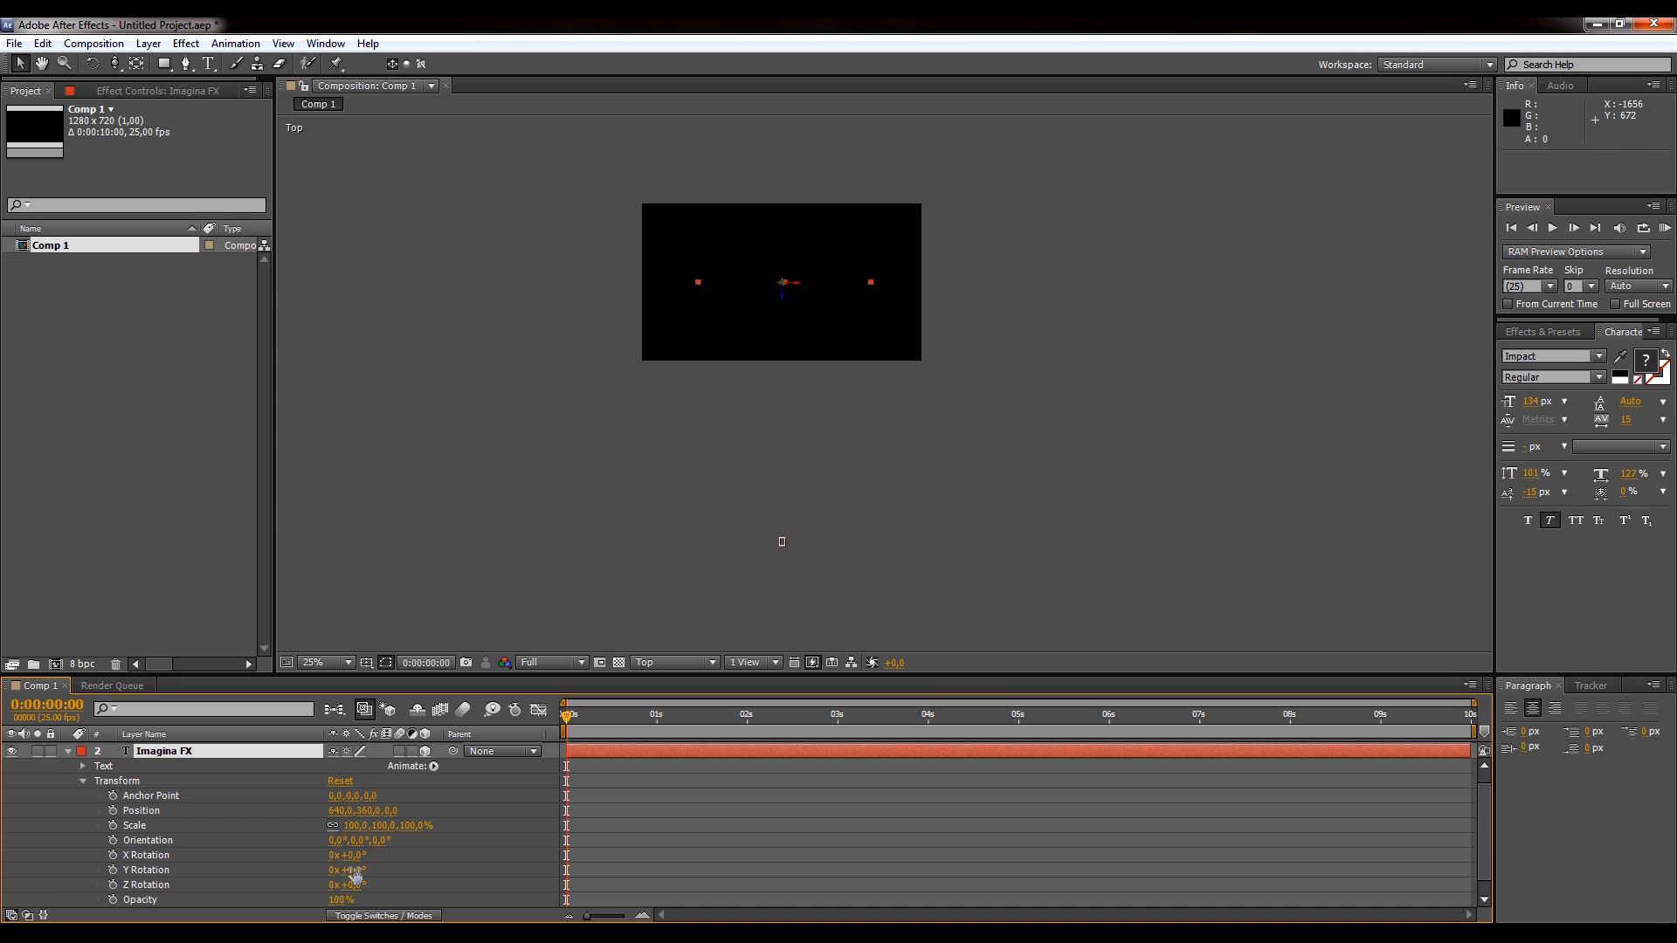
# - Try rotating the Imagina FX layer on its Y and X axes, including X Rotation at -47°, and reset its Transform properties
pyautogui.moveTo(352, 871); pyautogui.dragTo(366, 870)
pyautogui.moveTo(350, 855)
pyautogui.mouseDown()
pyautogui.moveTo(397, 849)
pyautogui.moveTo(266, 846)
pyautogui.moveTo(326, 844)
pyautogui.mouseUp()
pyautogui.click(337, 782)
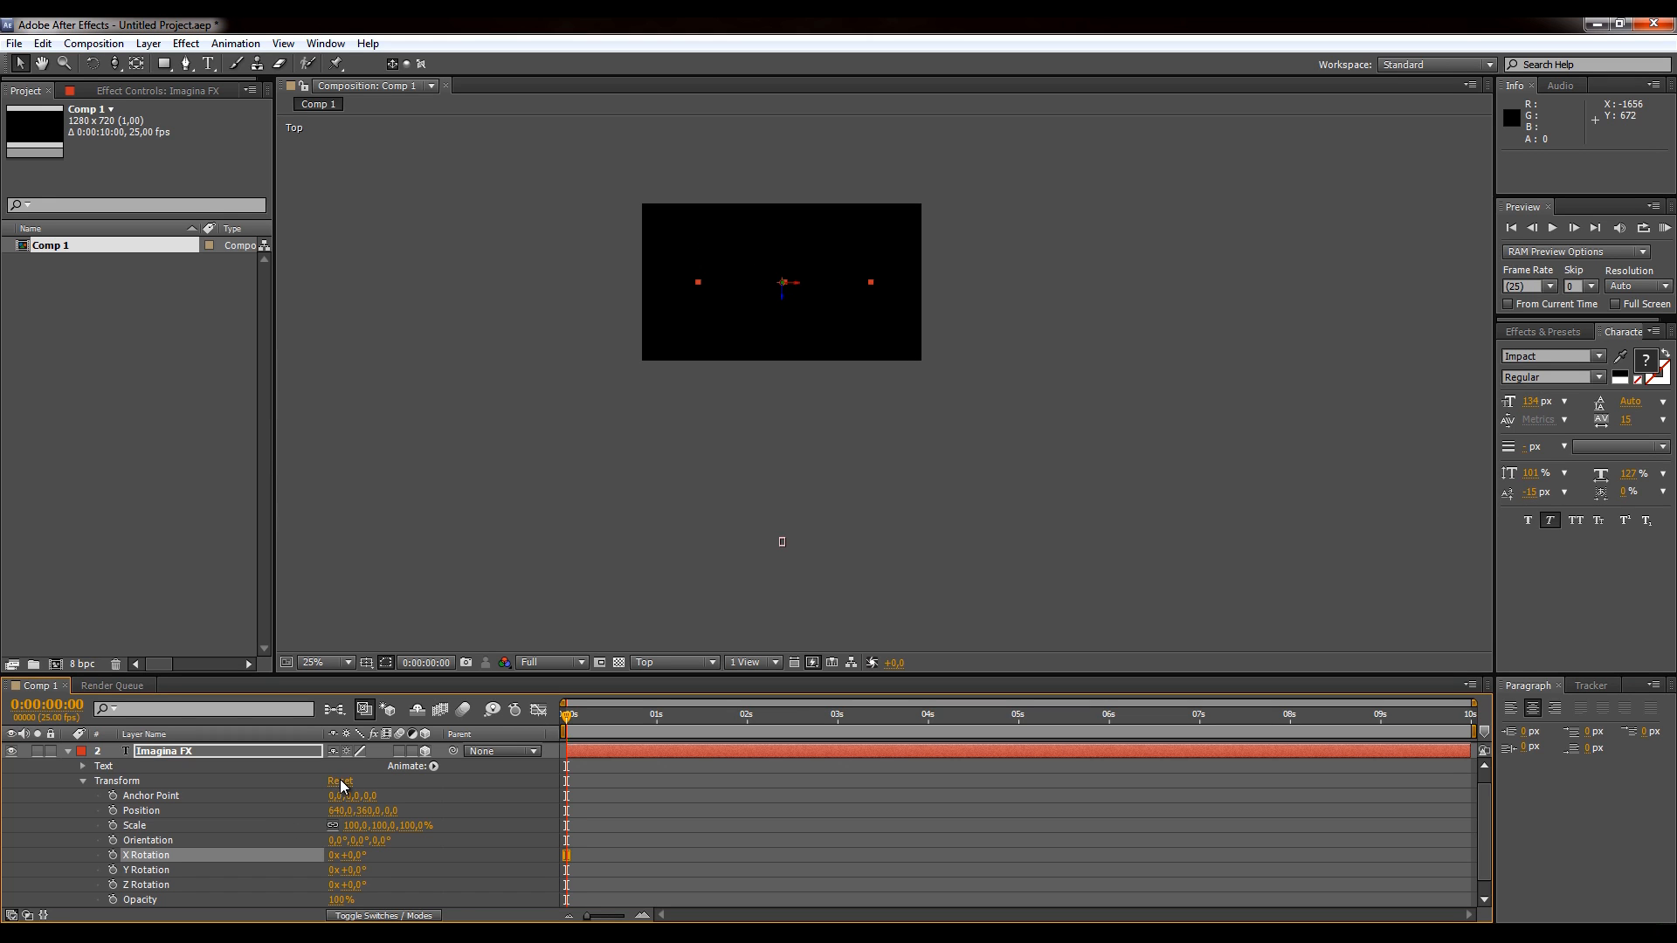
pyautogui.moveTo(357, 863); pyautogui.dragTo(297, 839)
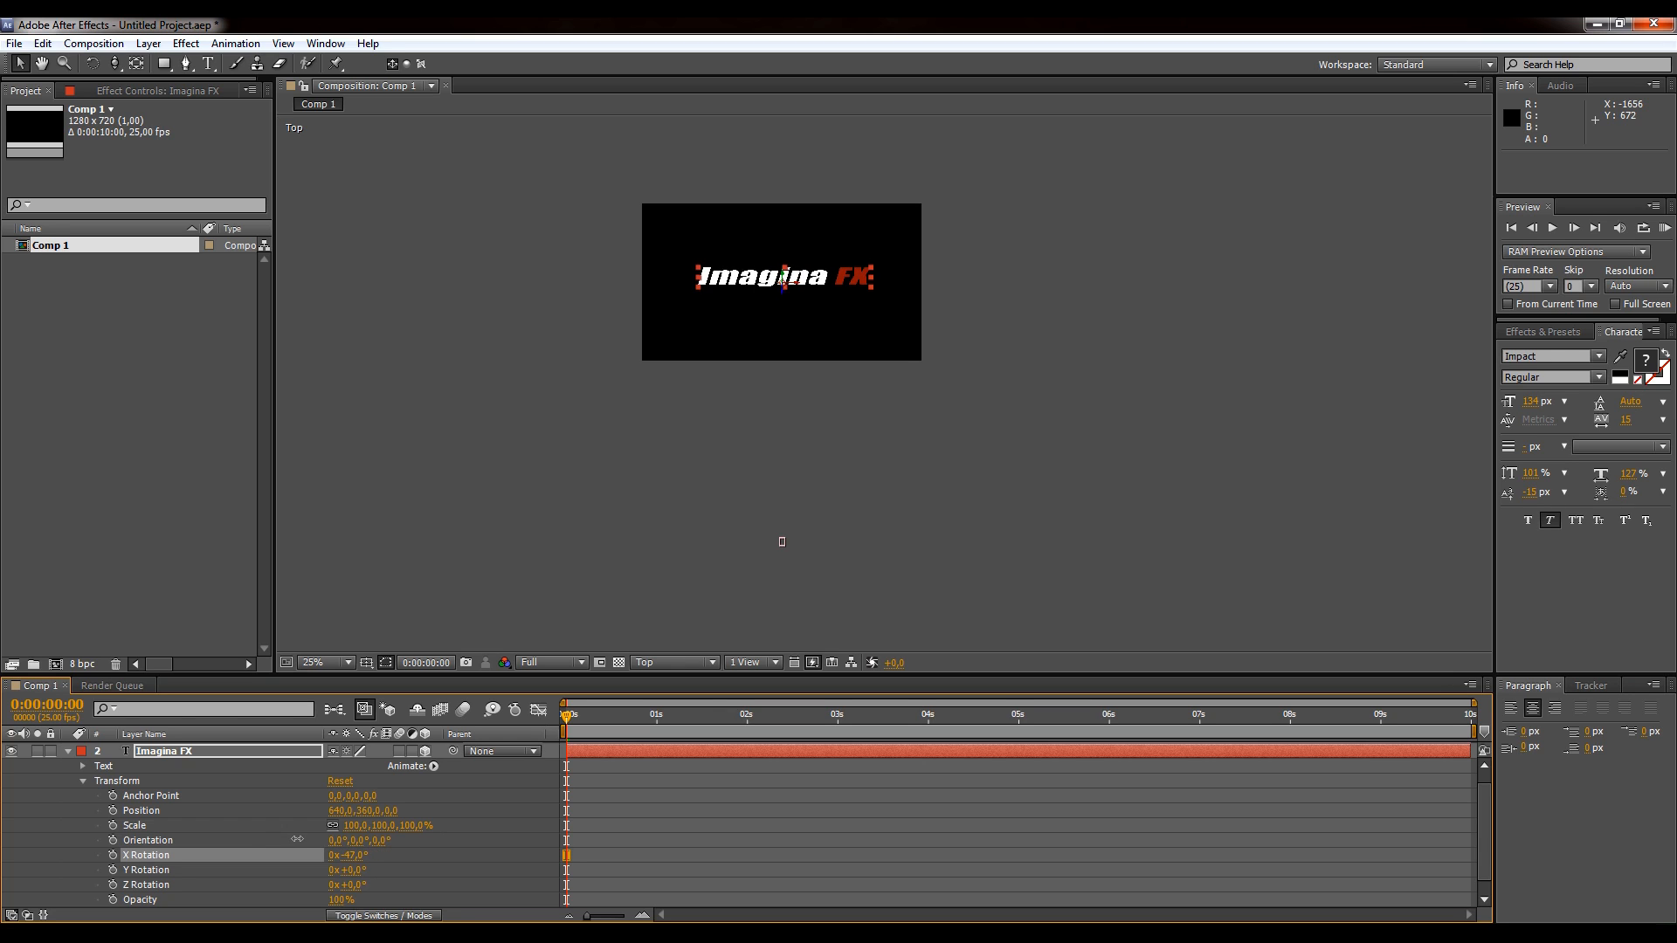
pyautogui.click(340, 783)
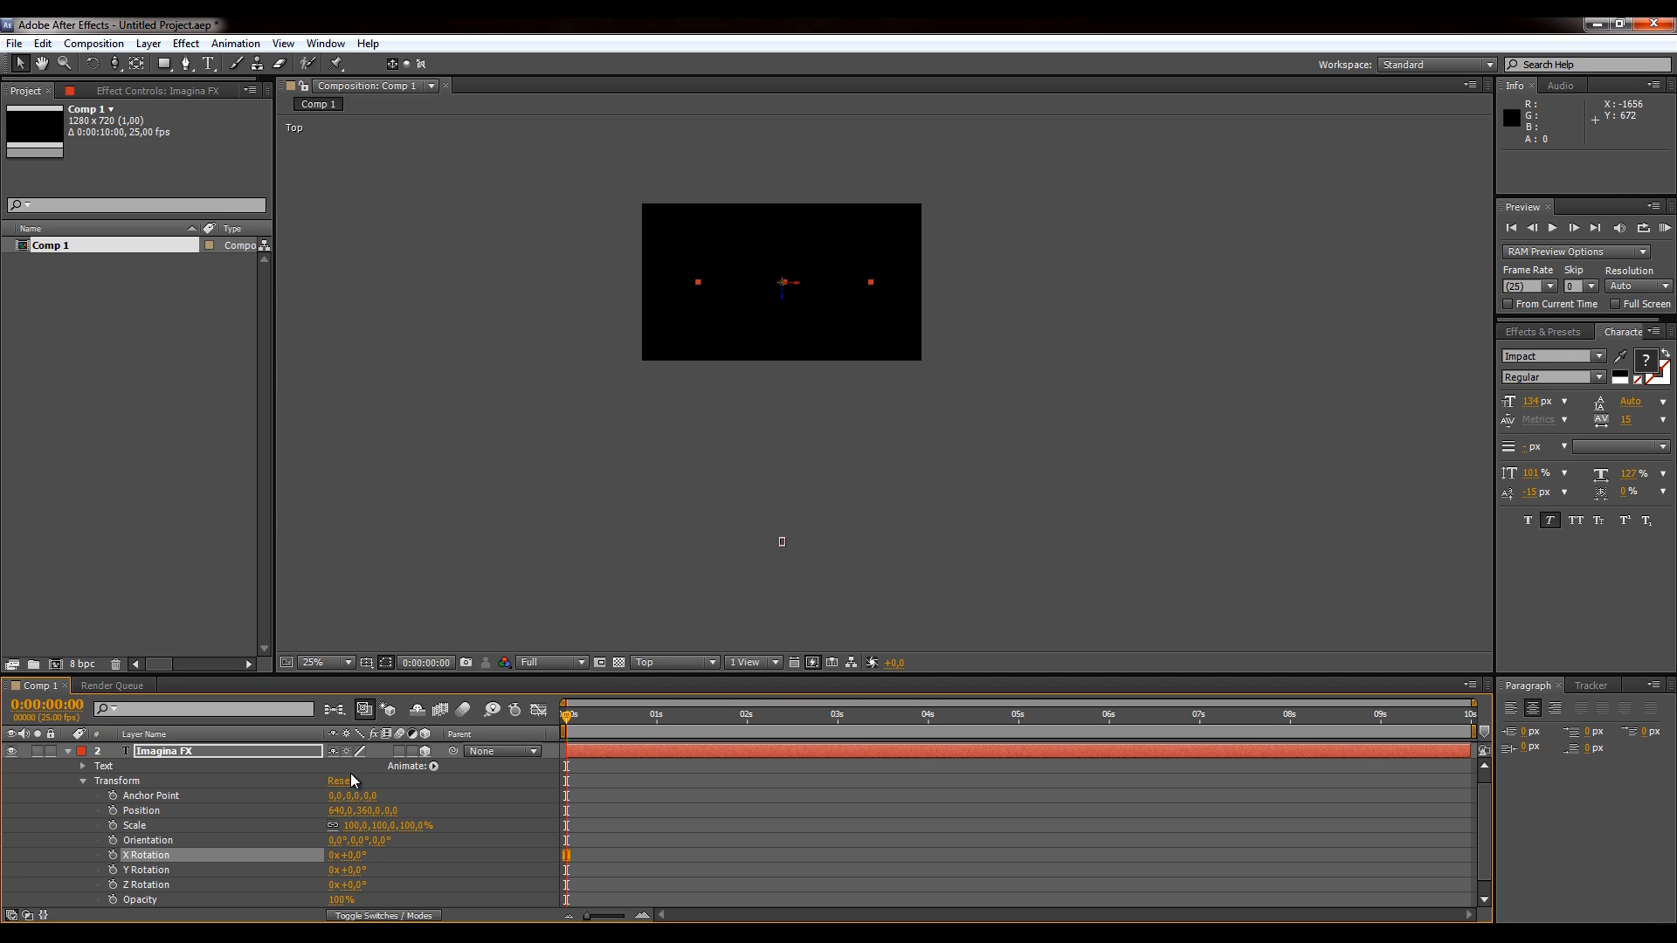
# - Move Camera 1 forward and back along its Z axis in the Top view, ending at about Z -1232
pyautogui.click(719, 421)
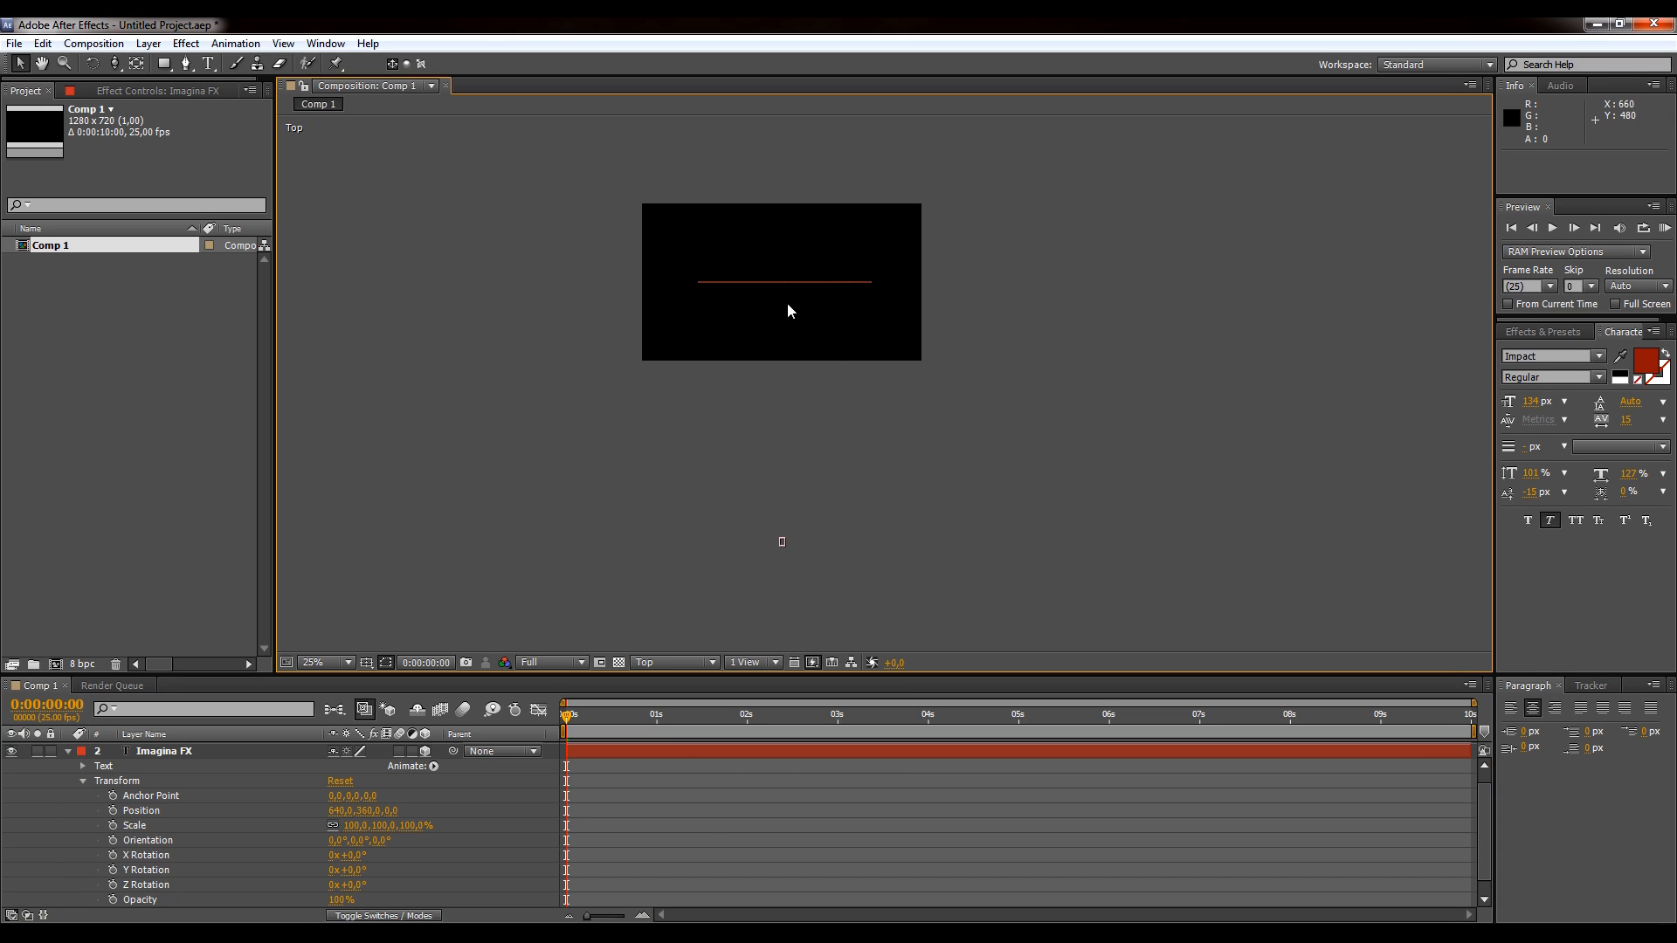
pyautogui.click(782, 544)
pyautogui.moveTo(785, 533)
pyautogui.mouseDown()
pyautogui.moveTo(789, 386)
pyautogui.moveTo(778, 555)
pyautogui.moveTo(769, 504)
pyautogui.mouseUp()
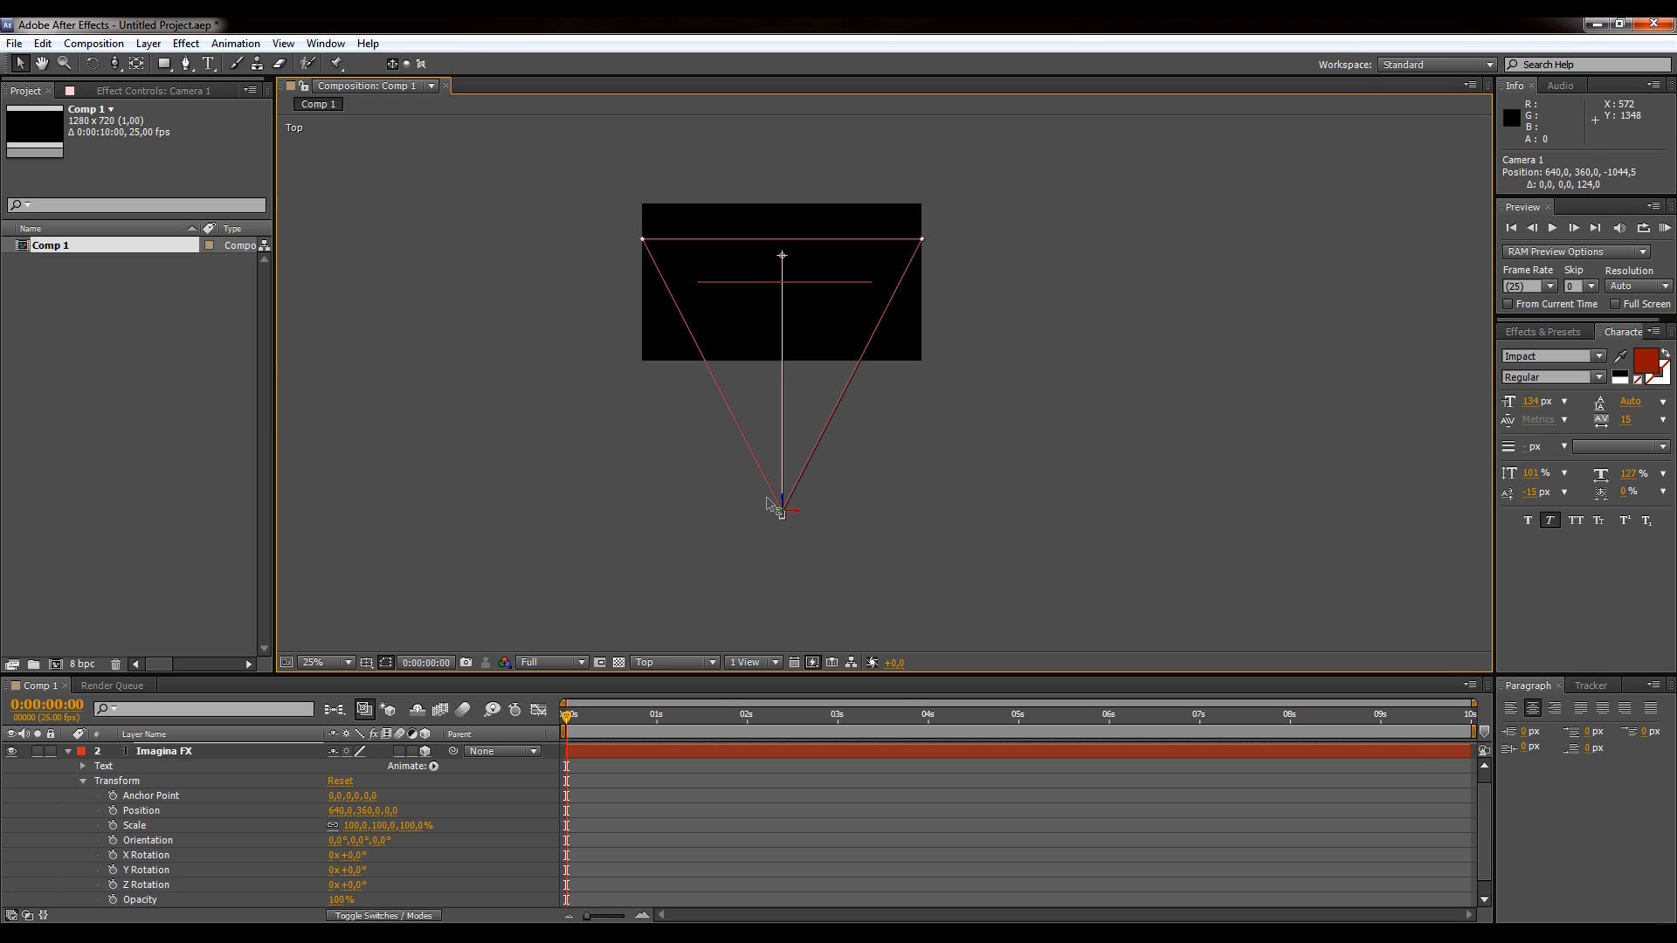
pyautogui.moveTo(767, 504); pyautogui.dragTo(756, 547)
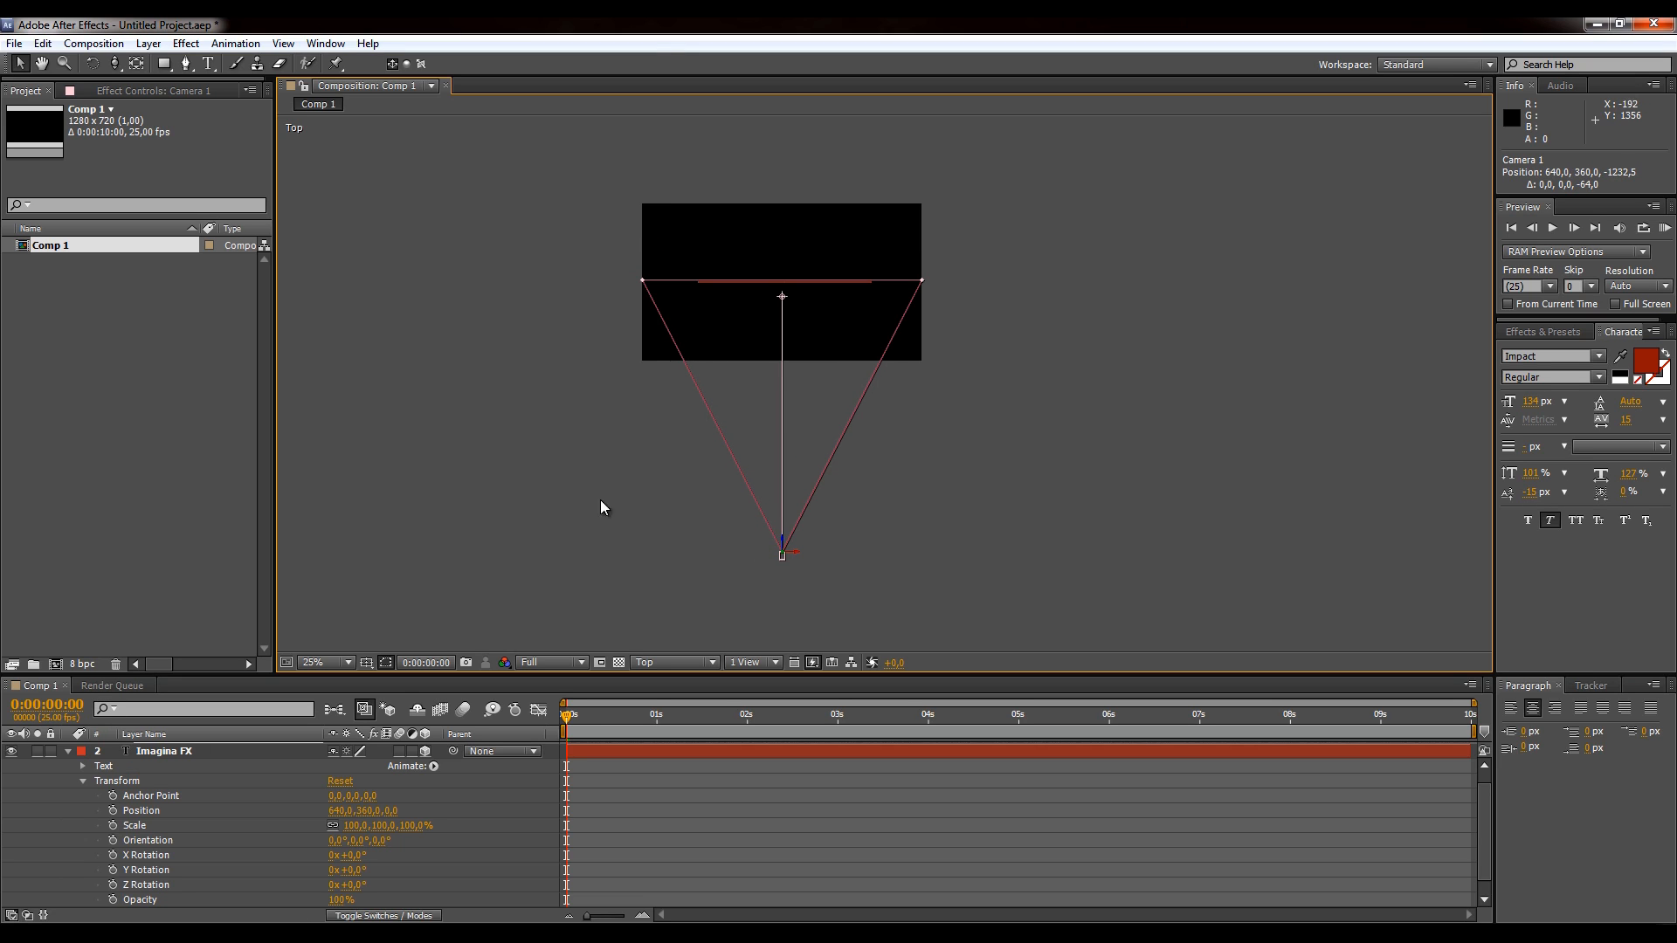
# - Set up a 2 Views - Horizontal layout showing an enlarged Active Camera view beside the Top view
pyautogui.click(775, 663)
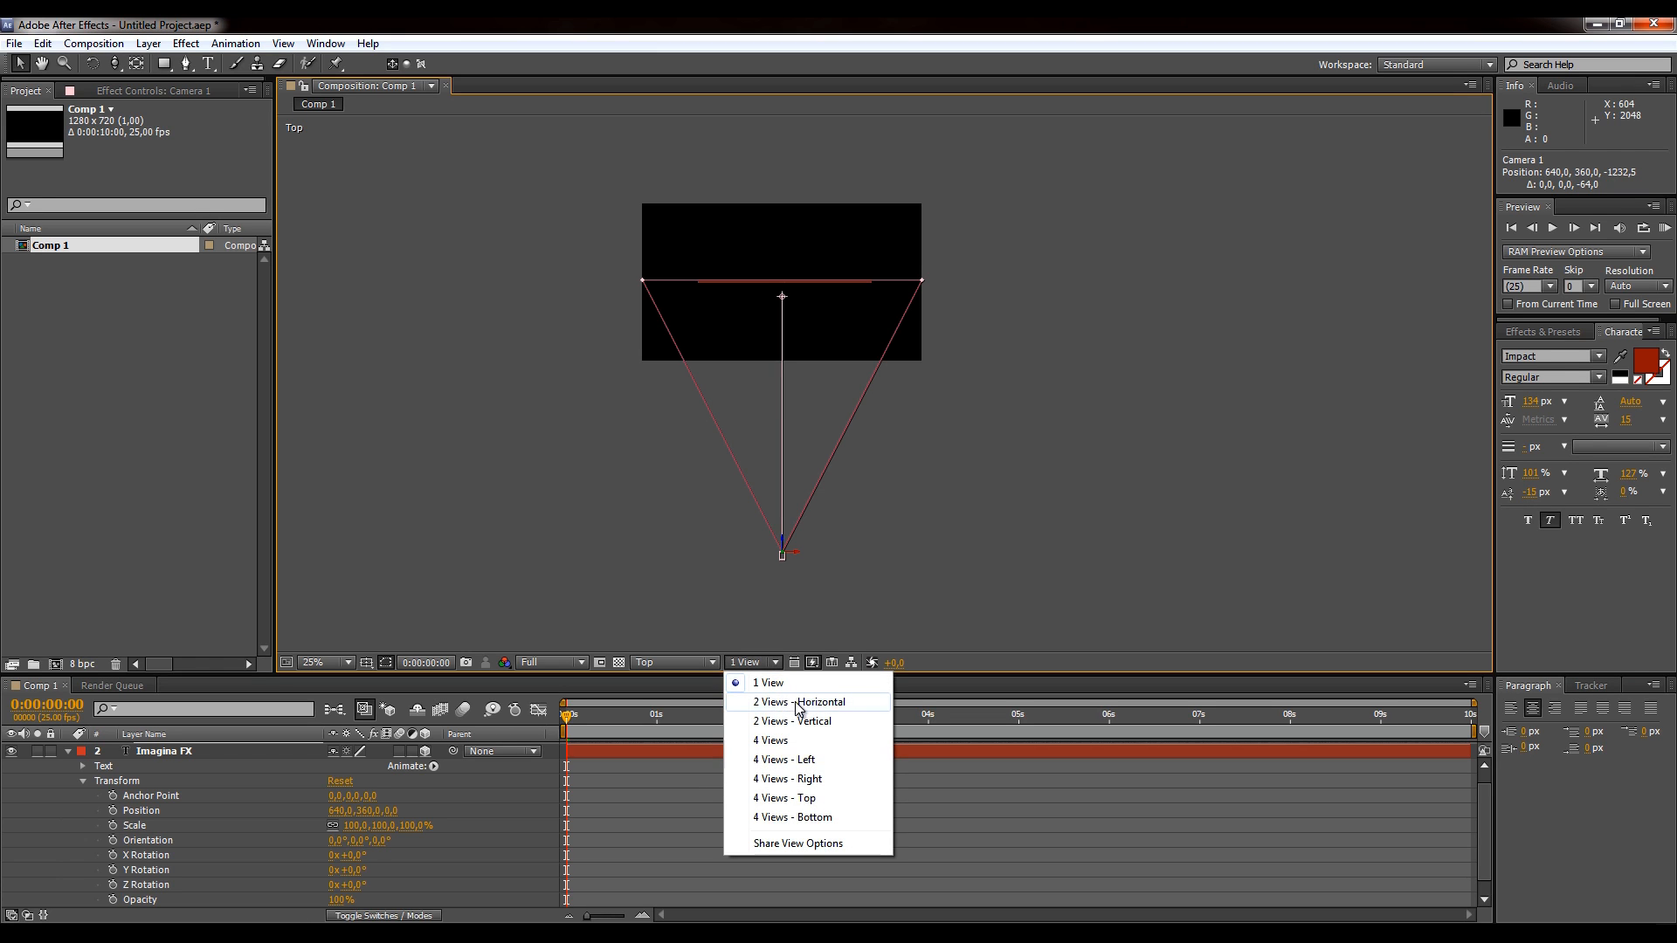
pyautogui.click(786, 703)
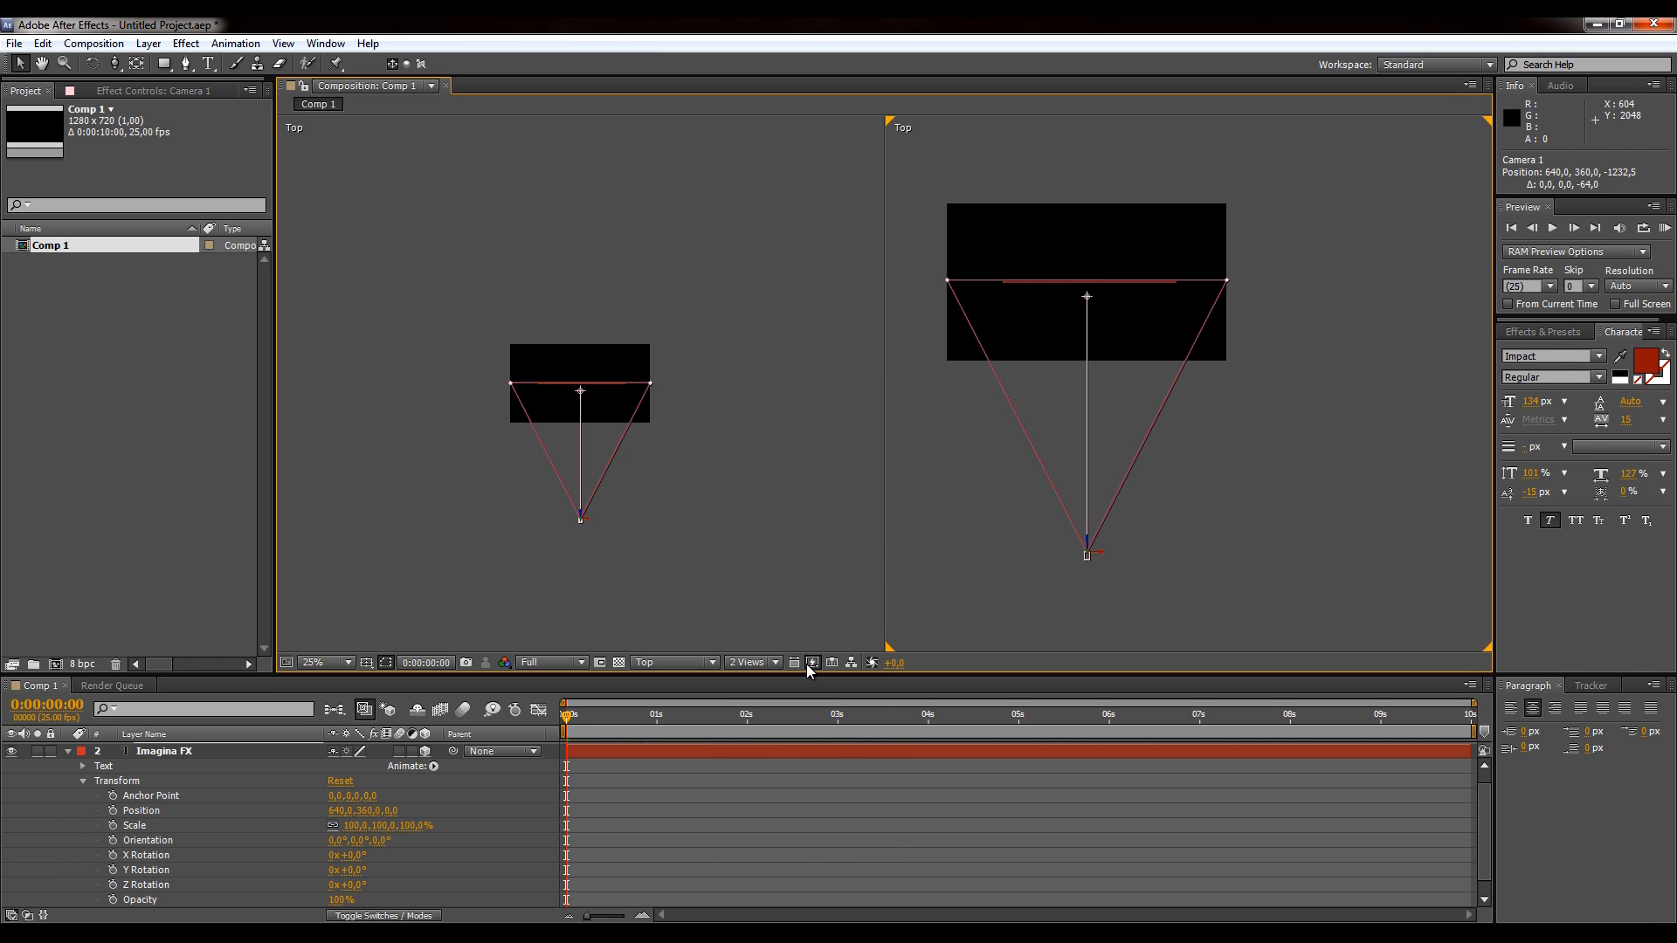
pyautogui.click(563, 297)
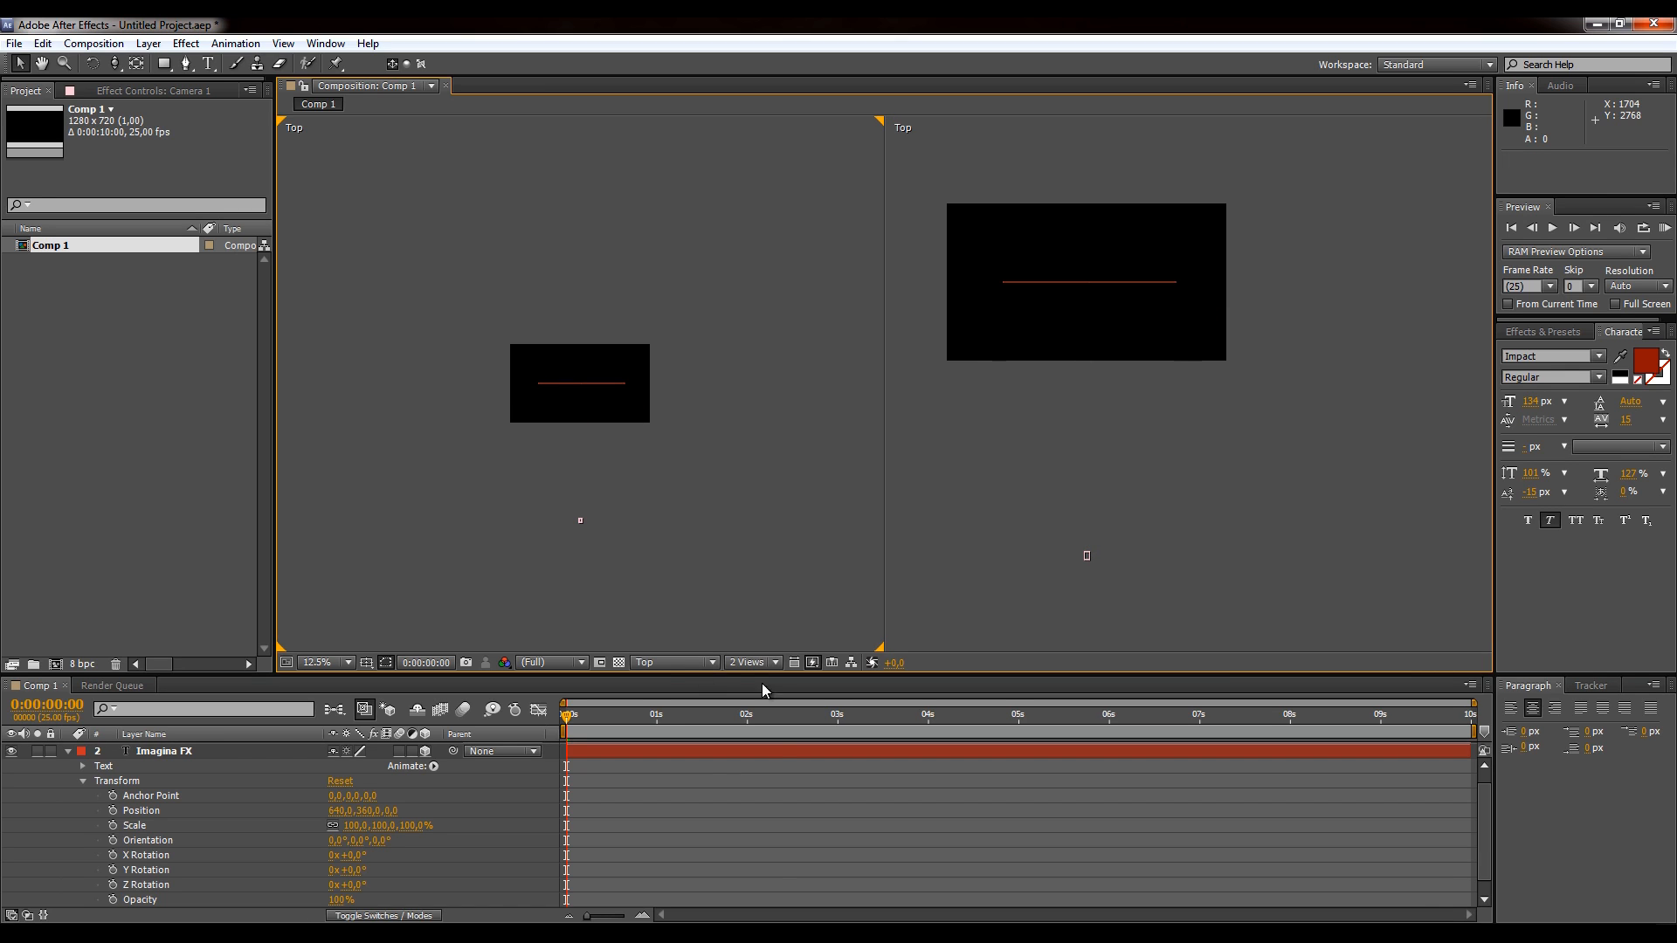
pyautogui.click(675, 662)
pyautogui.click(681, 679)
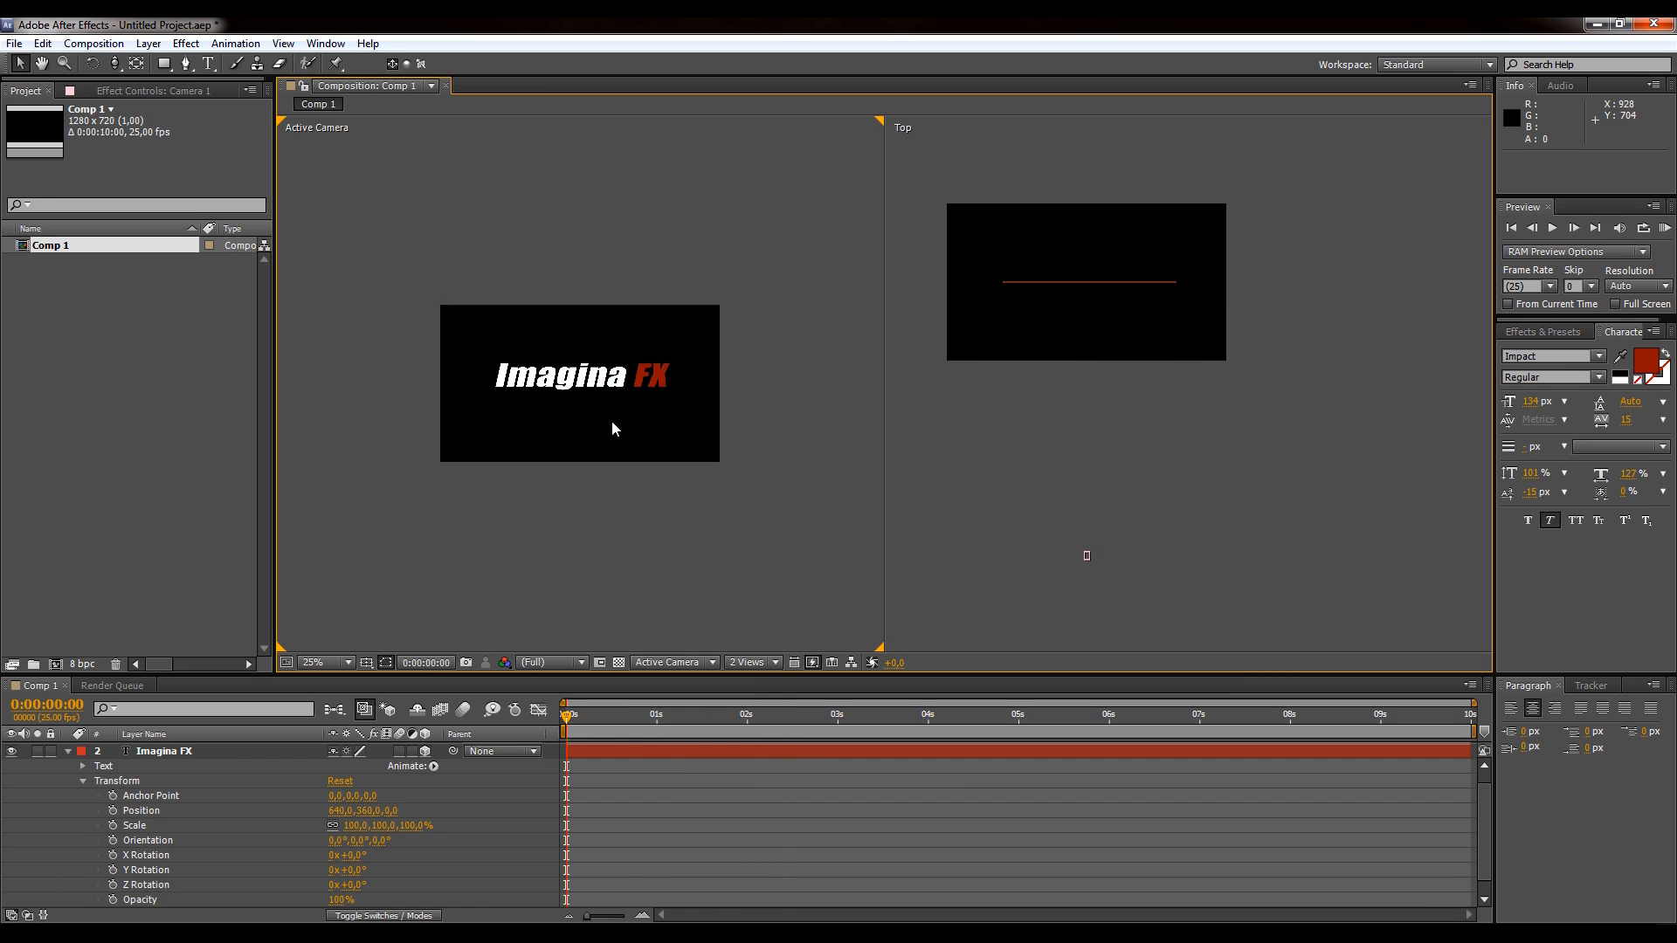
pyautogui.scroll(2, 614, 423)
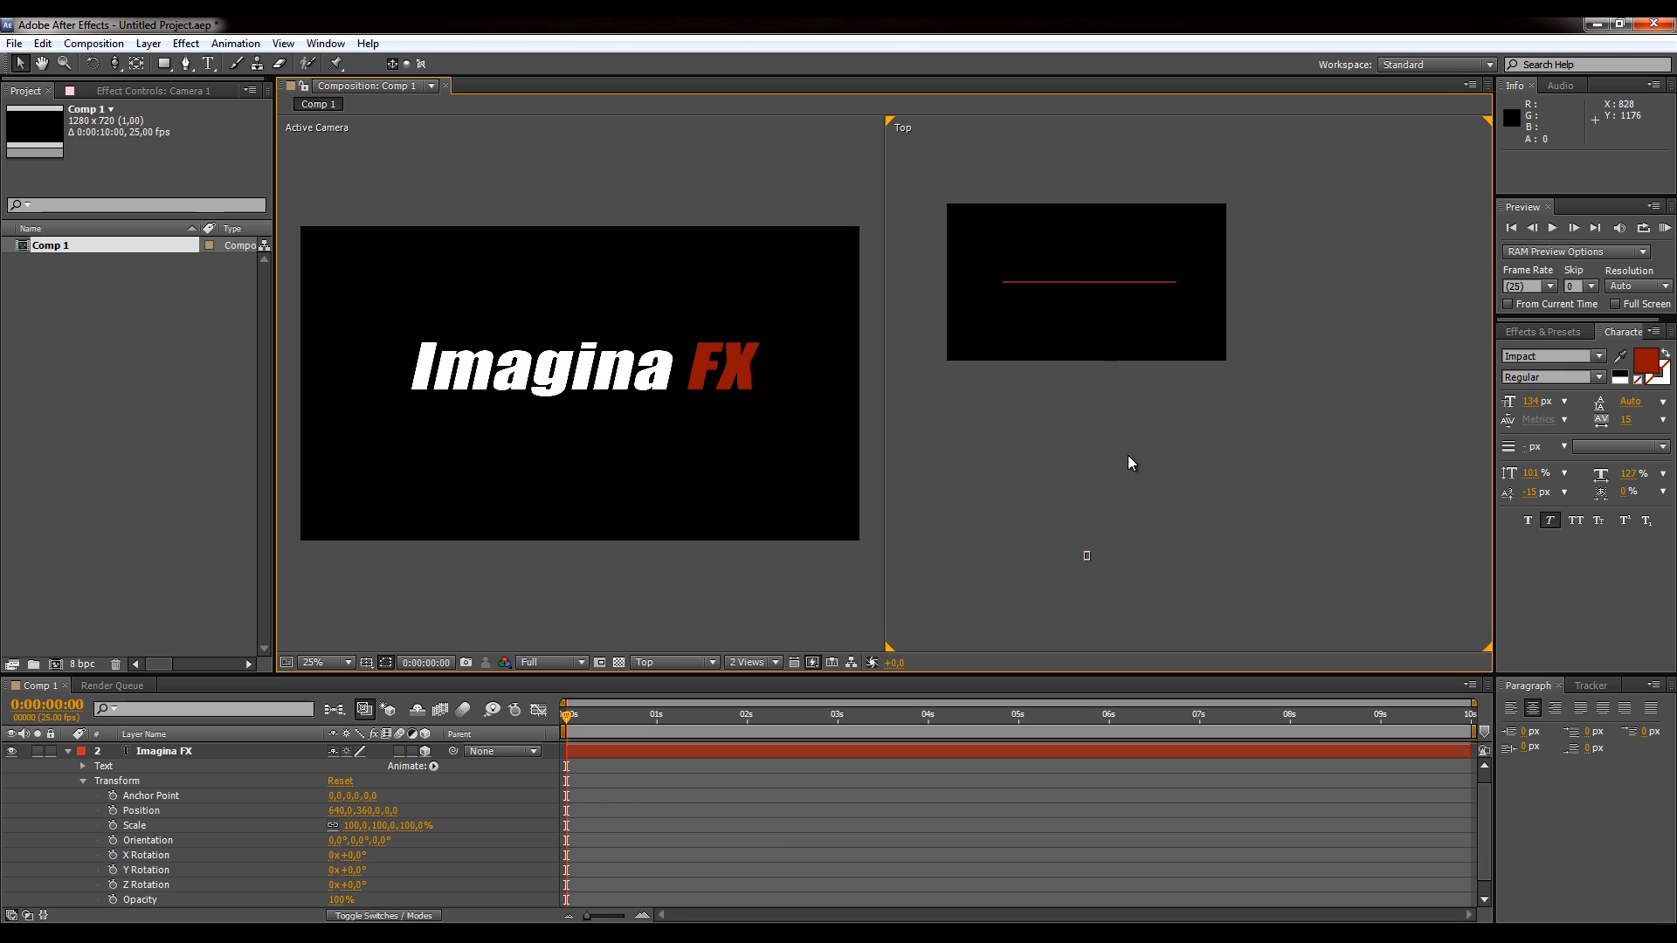
# - Move Camera 1 along its Z axis past the text and back out to about Z -1280 in the Top view
pyautogui.moveTo(1098, 433); pyautogui.dragTo(1209, 465)
pyautogui.click(1189, 583)
pyautogui.moveTo(1190, 570); pyautogui.dragTo(1212, 268)
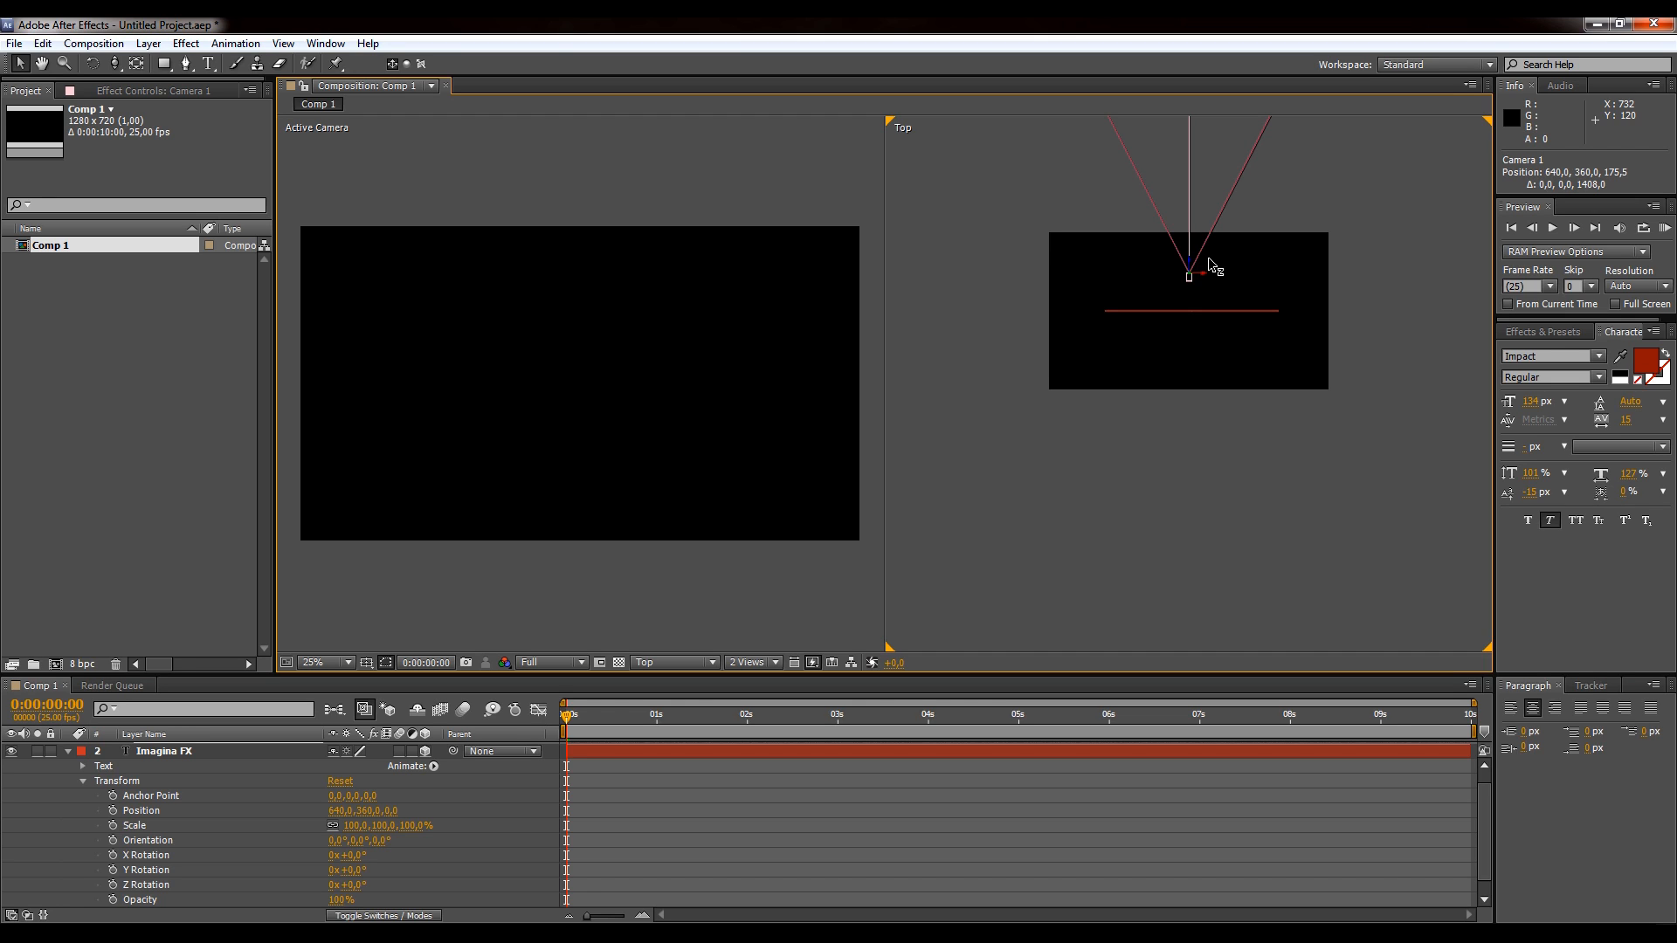
pyautogui.moveTo(1209, 259); pyautogui.dragTo(1162, 526)
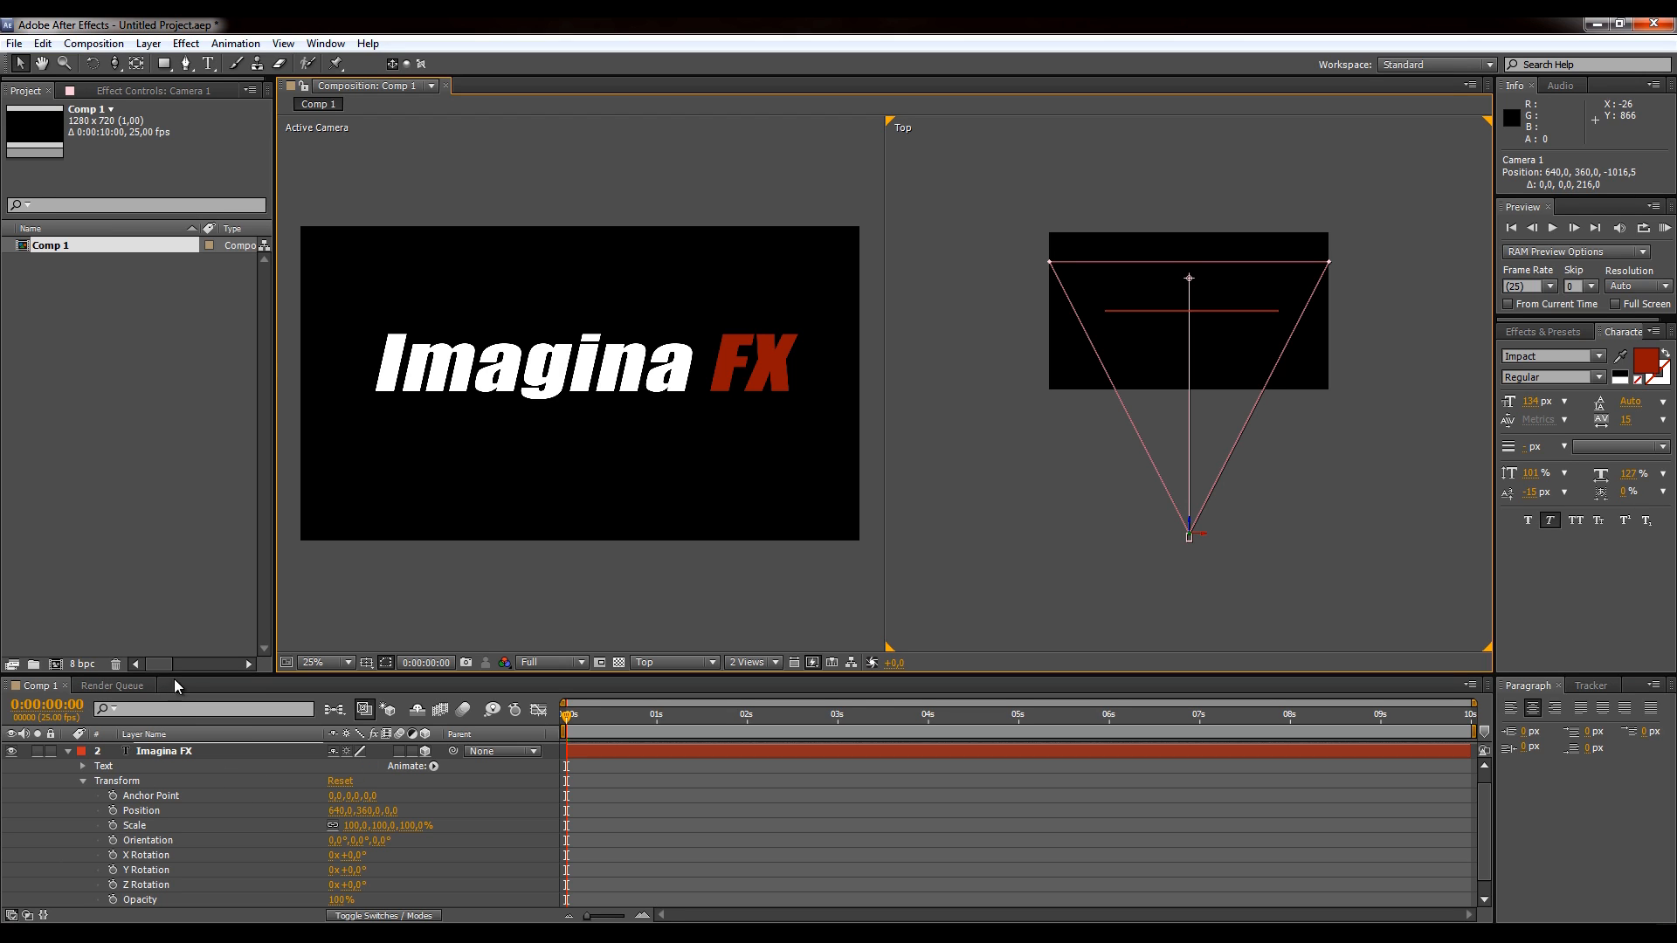
pyautogui.moveTo(1190, 533); pyautogui.dragTo(1196, 592)
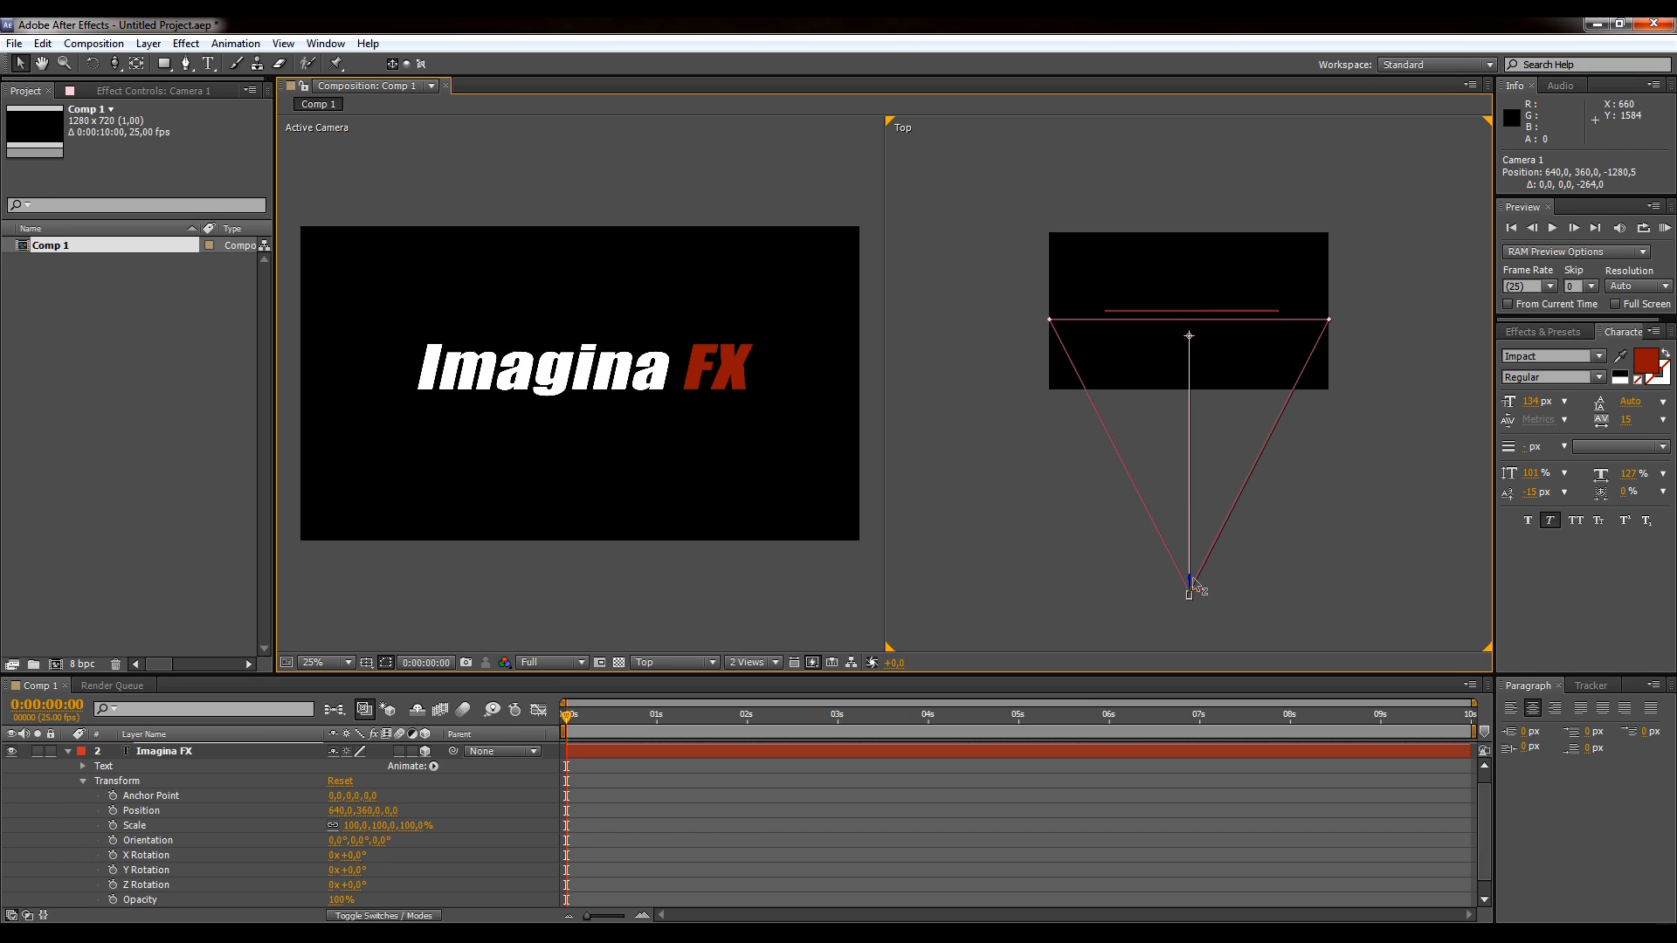
# - Duplicate the Imagina FX text layer and collapse the original layer's properties
pyautogui.click(161, 752)
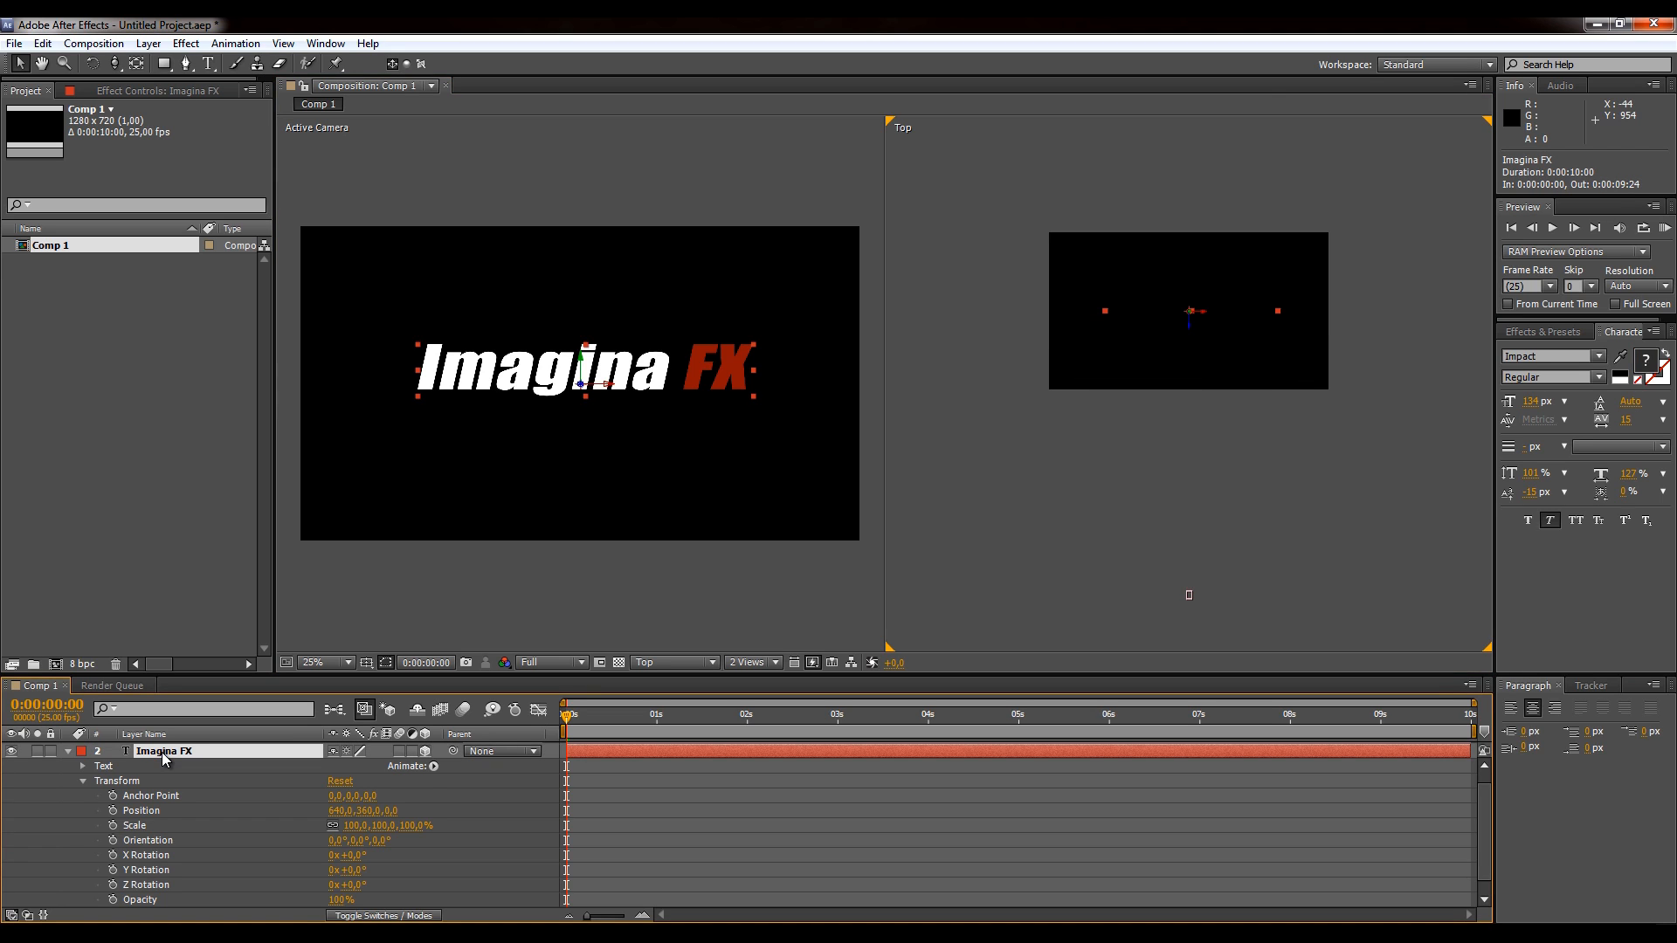
pyautogui.hotkey('ctrl', 'd')
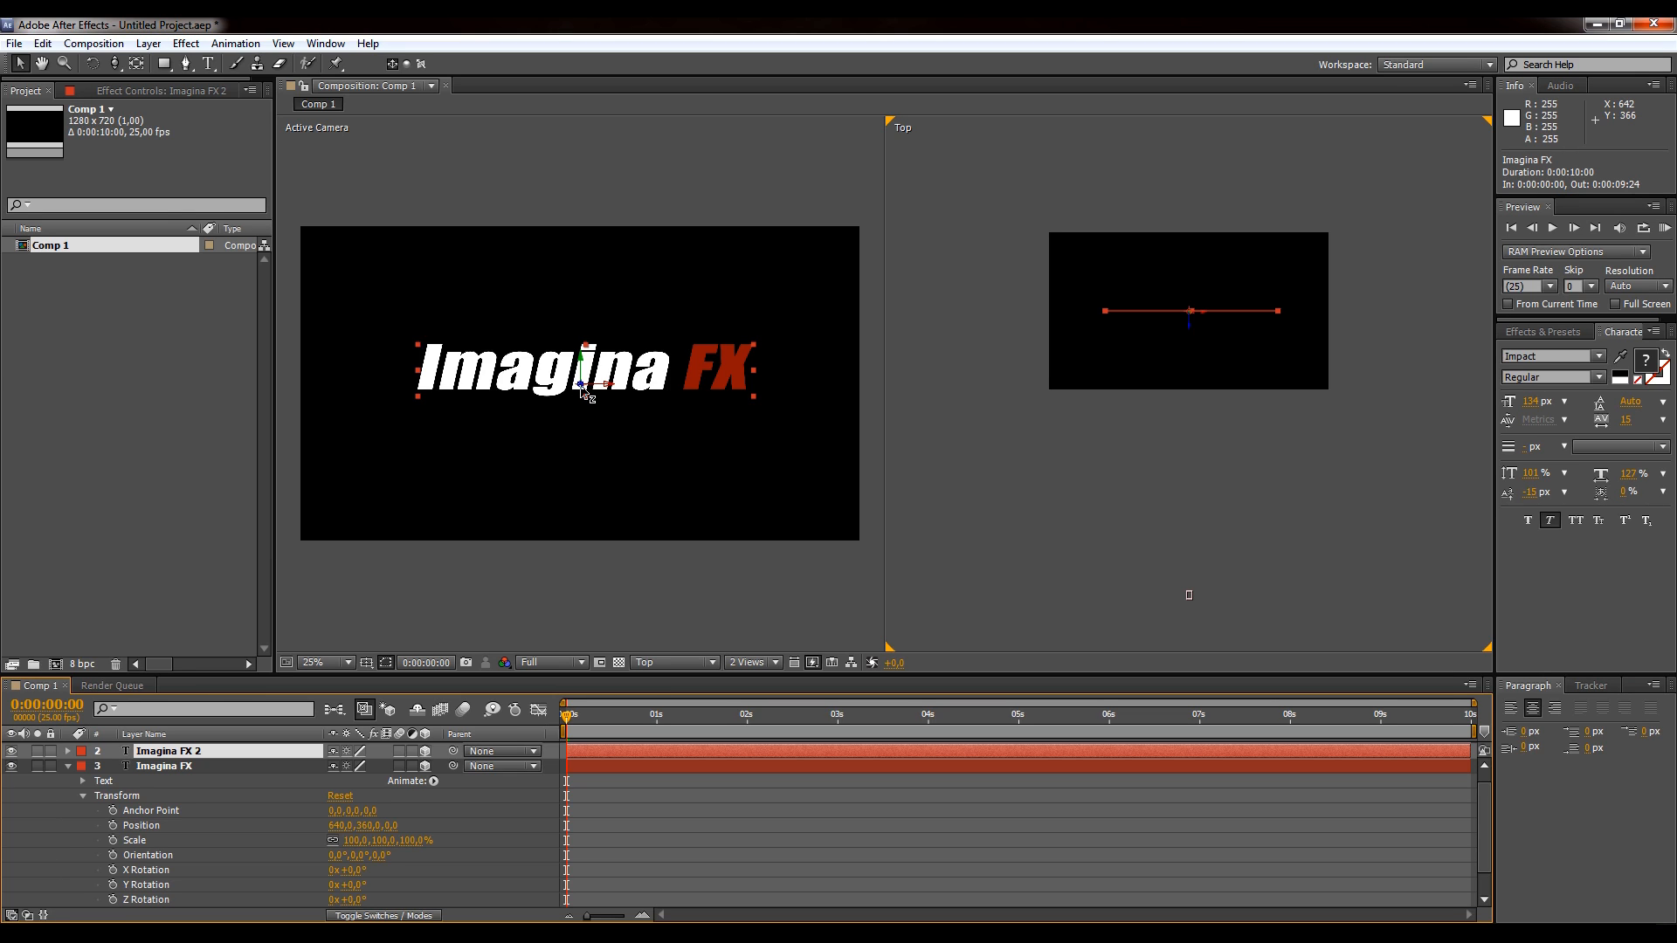
pyautogui.click(69, 766)
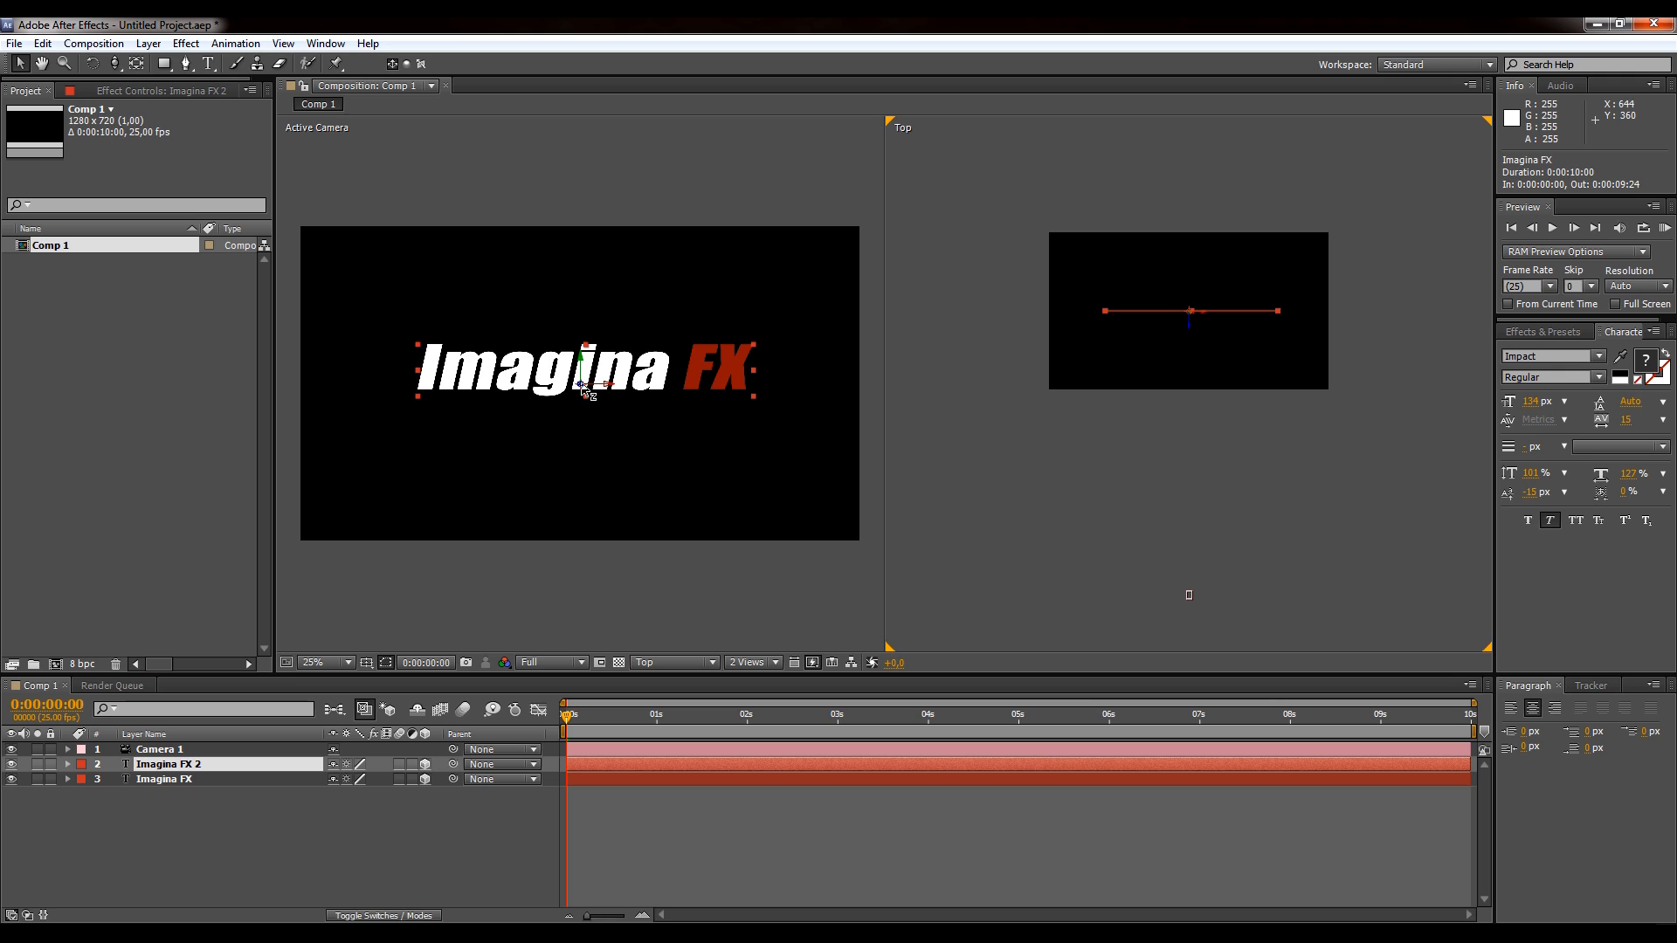
# - Move the duplicate text back to about Z 1836 and up to about Y 42, and show both texts and the camera from above
pyautogui.moveTo(584, 390); pyautogui.dragTo(4, 393)
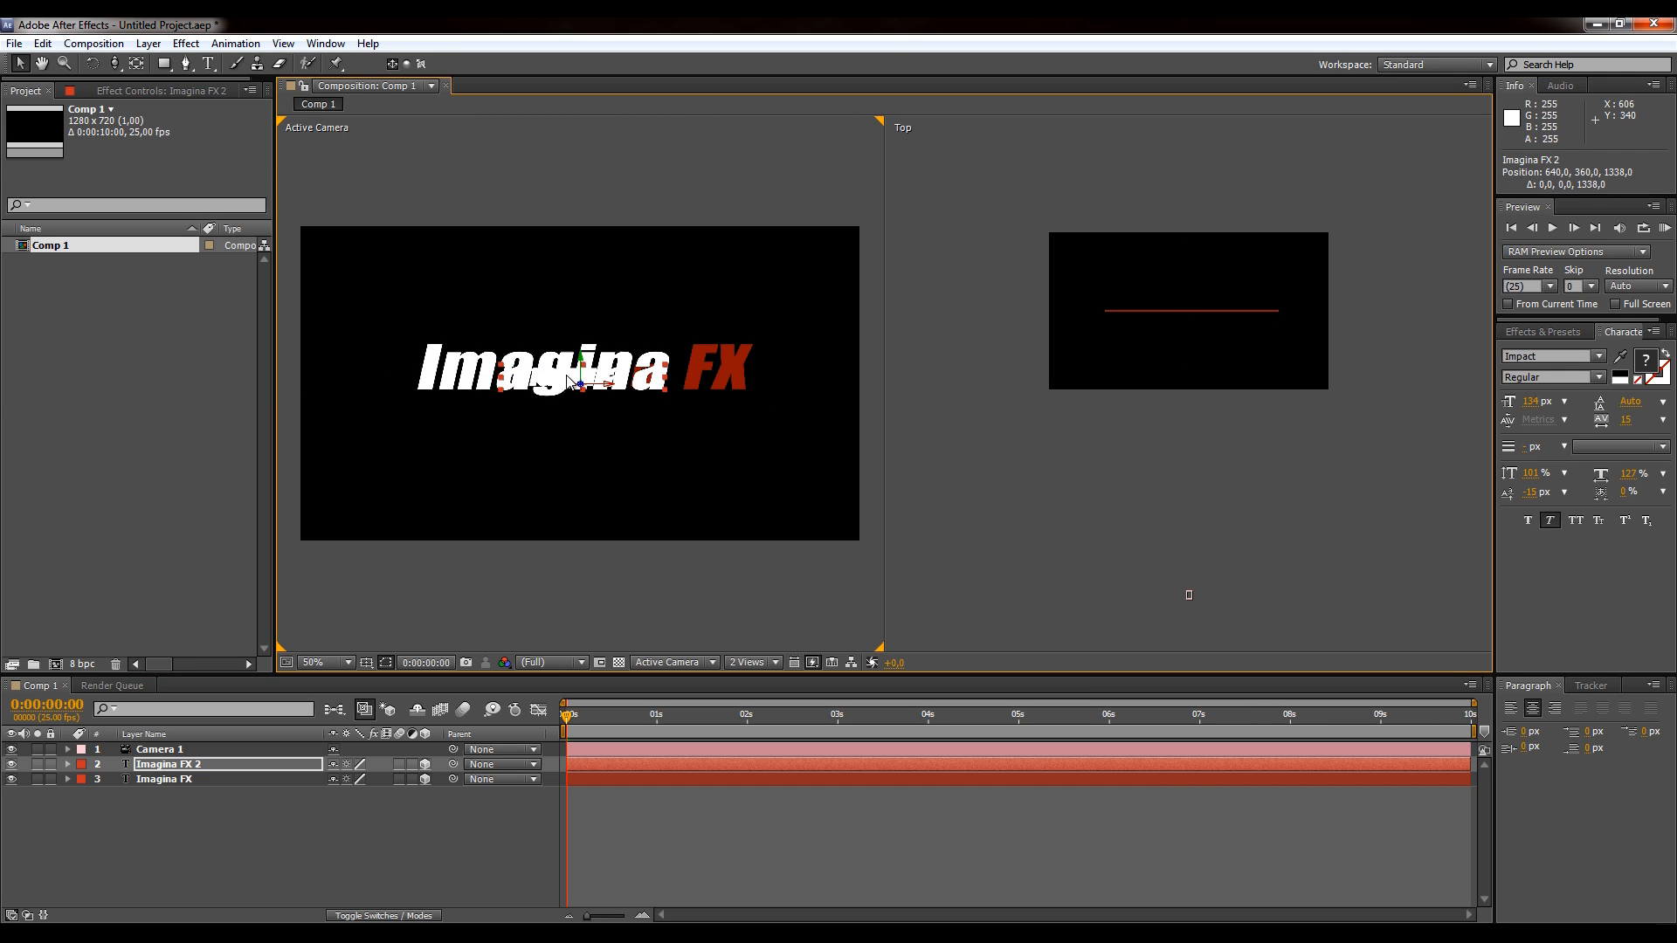
pyautogui.moveTo(584, 390); pyautogui.dragTo(371, 385)
pyautogui.moveTo(581, 367); pyautogui.dragTo(591, 231)
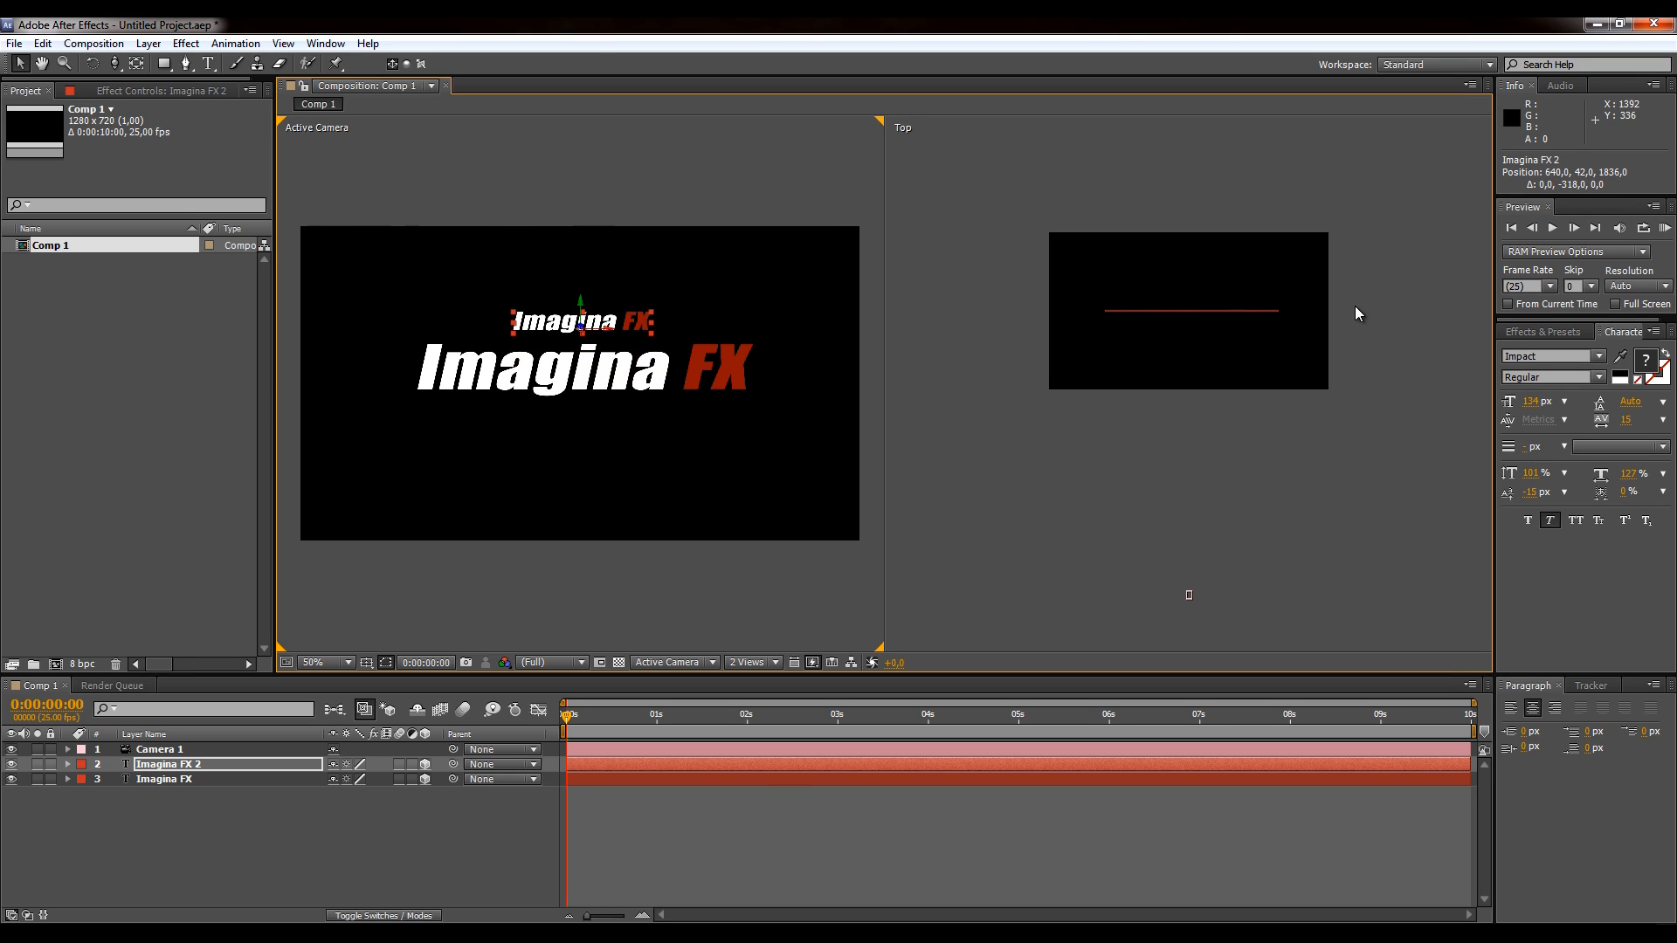
pyautogui.scroll(-1, 1355, 308)
pyautogui.moveTo(1356, 308); pyautogui.dragTo(1324, 355)
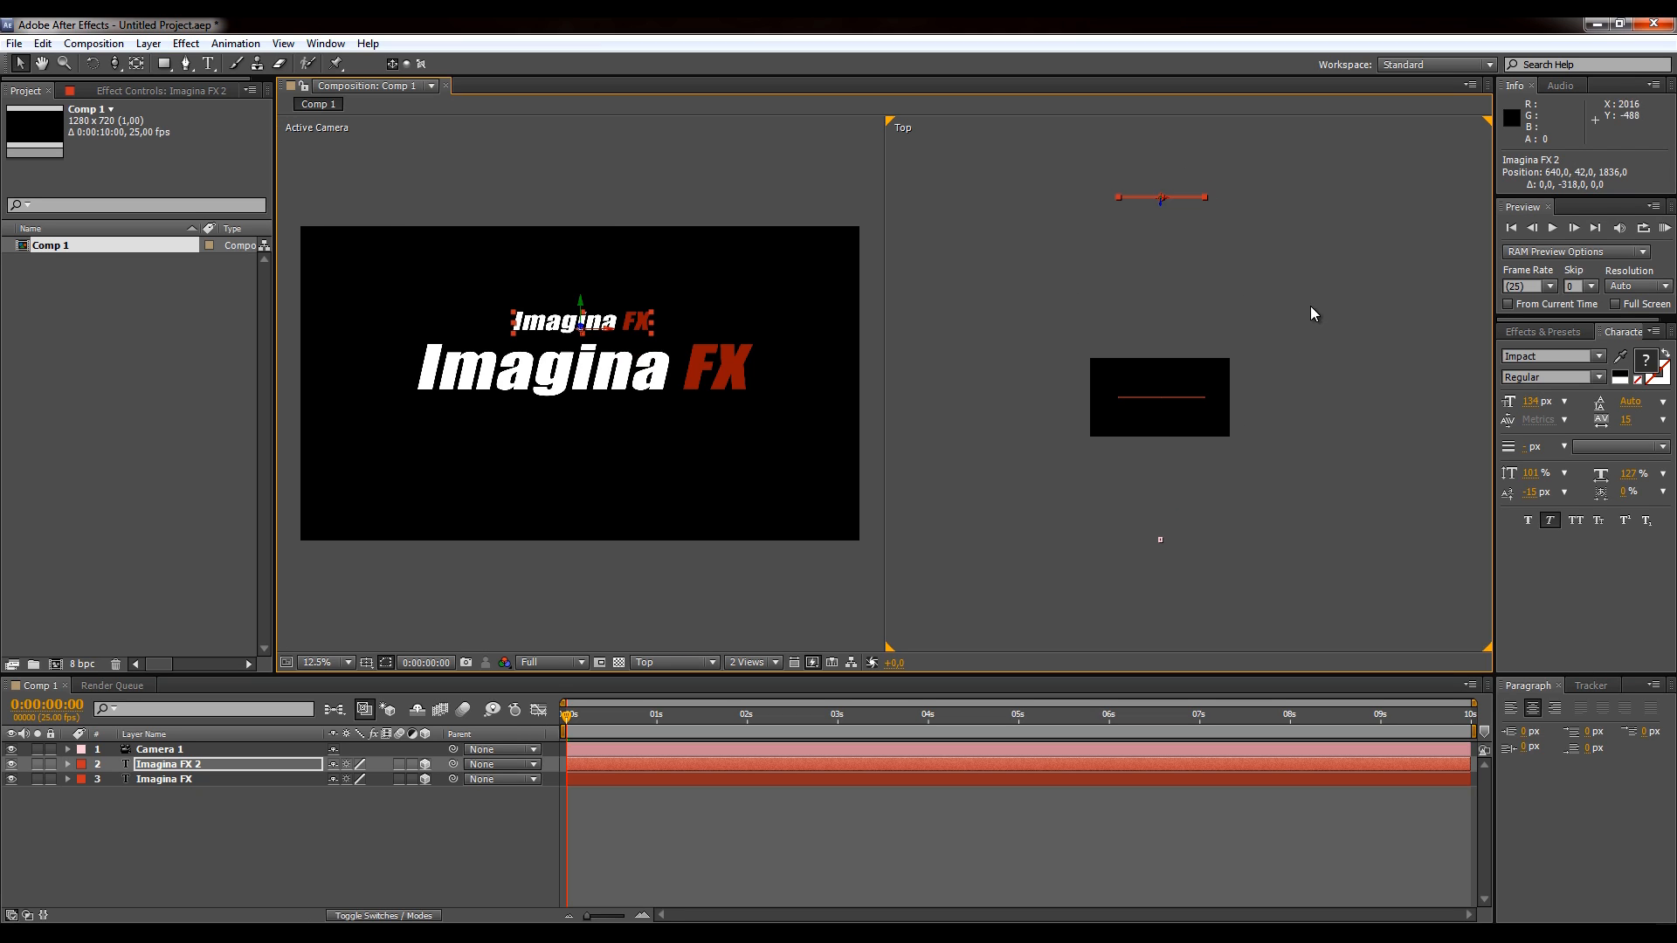
pyautogui.click(1211, 509)
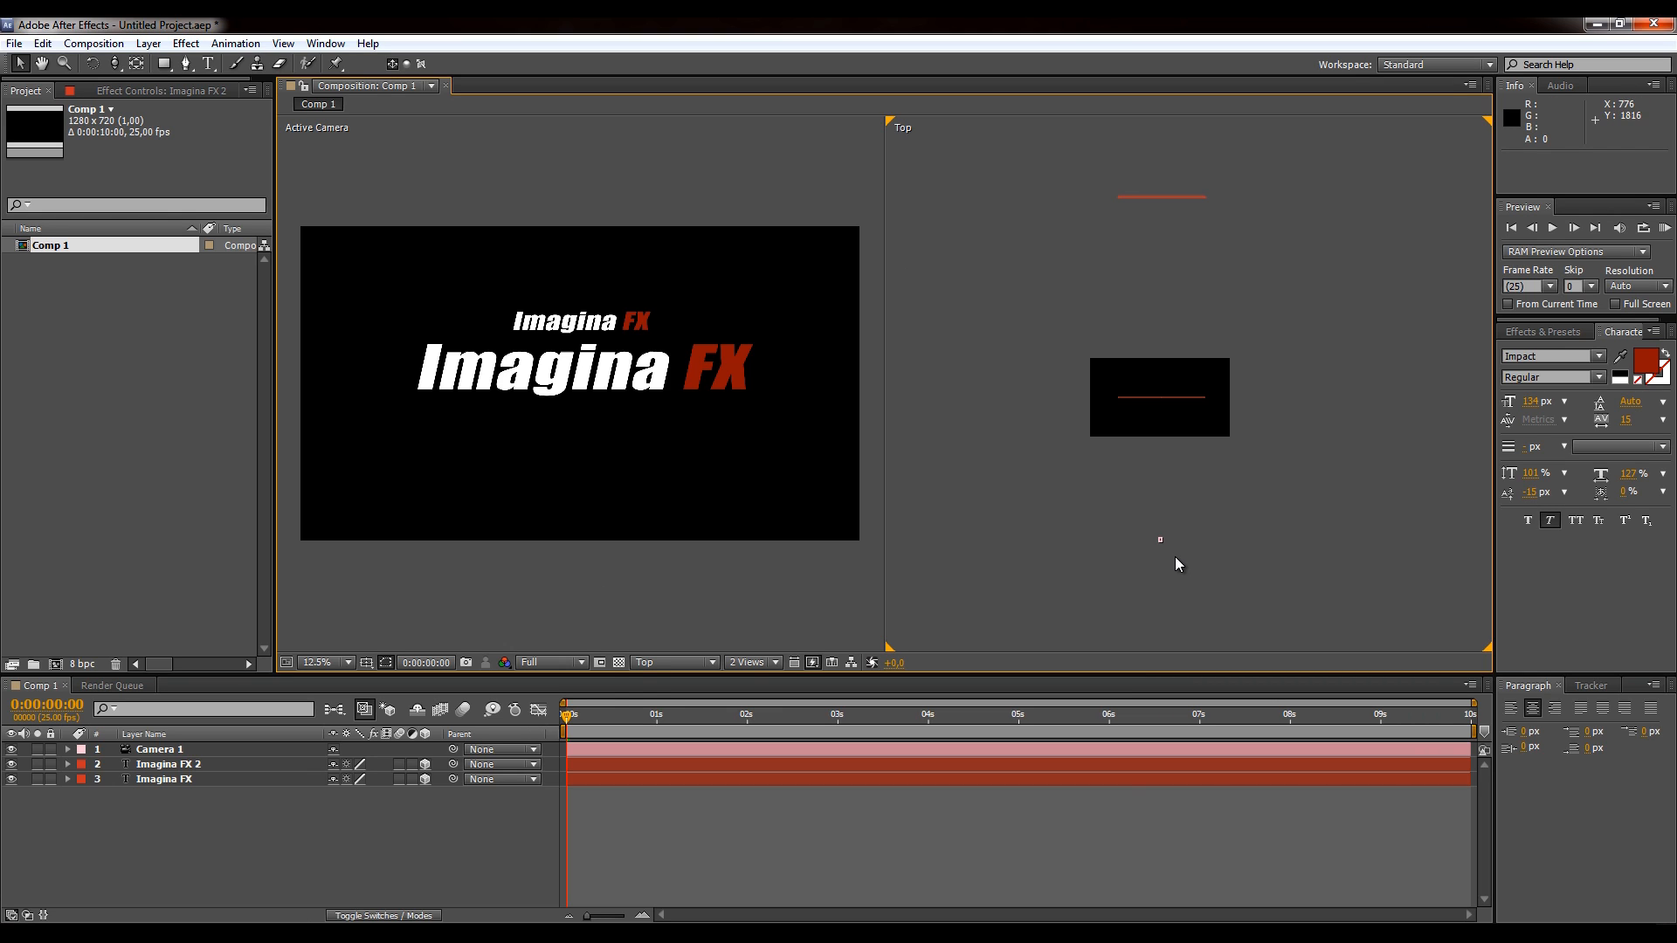
# - Examine both text layers from the Front view and the Left view, and identify the distant duplicate by selecting it
pyautogui.click(668, 662)
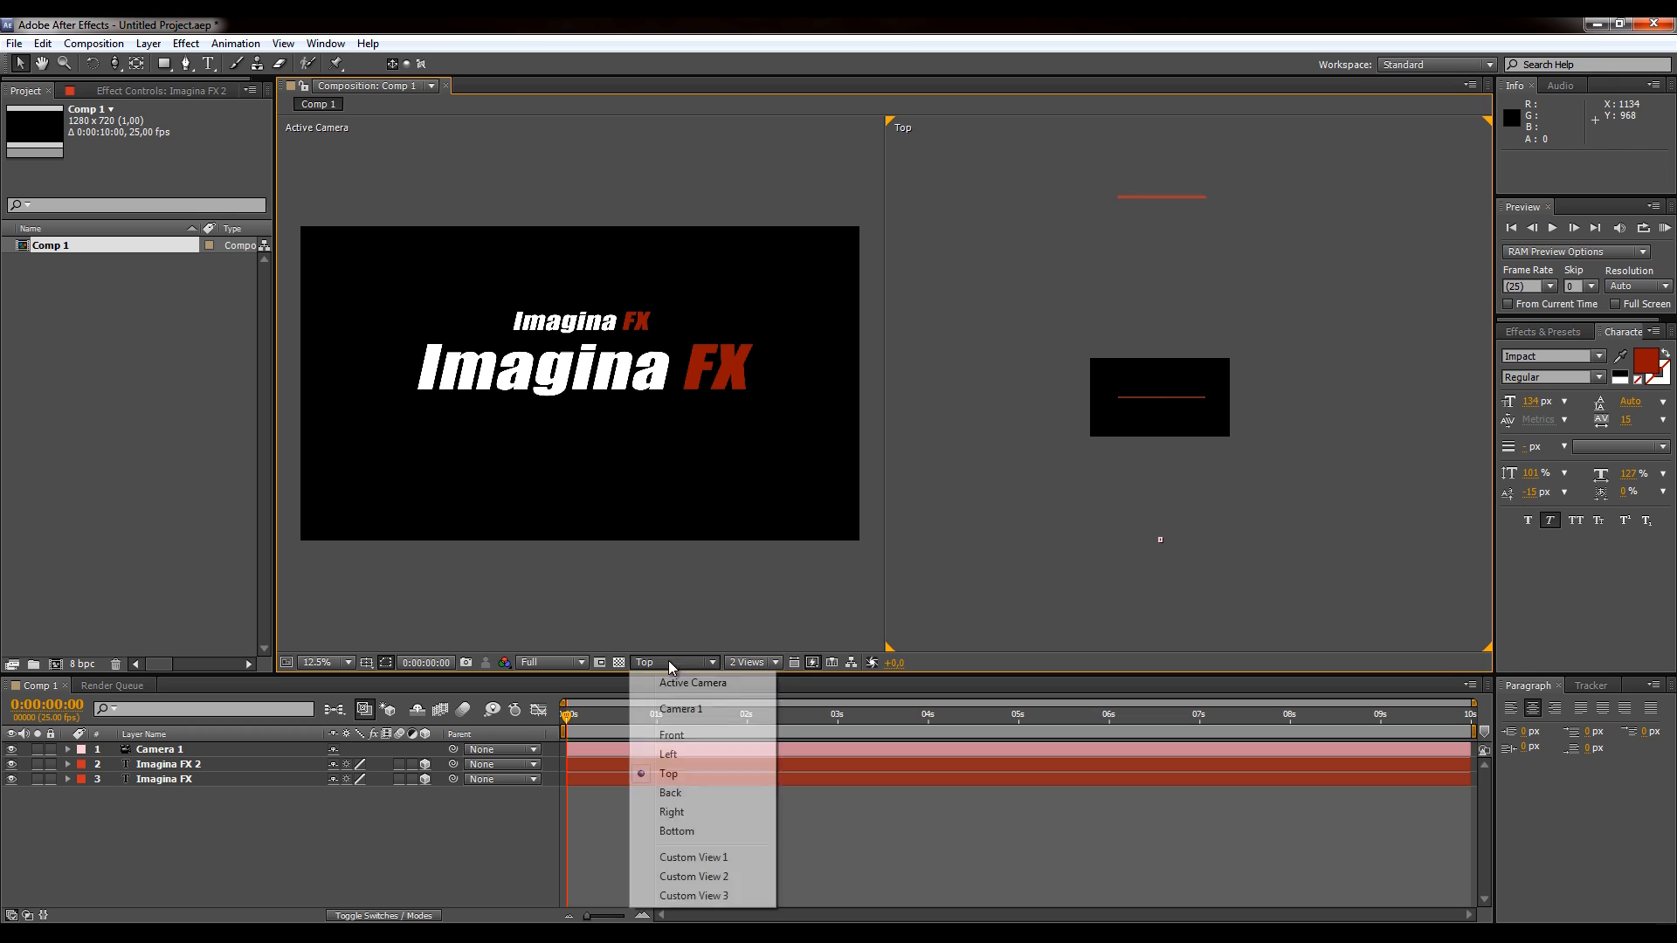
pyautogui.click(710, 736)
pyautogui.moveTo(1211, 395); pyautogui.dragTo(1212, 407)
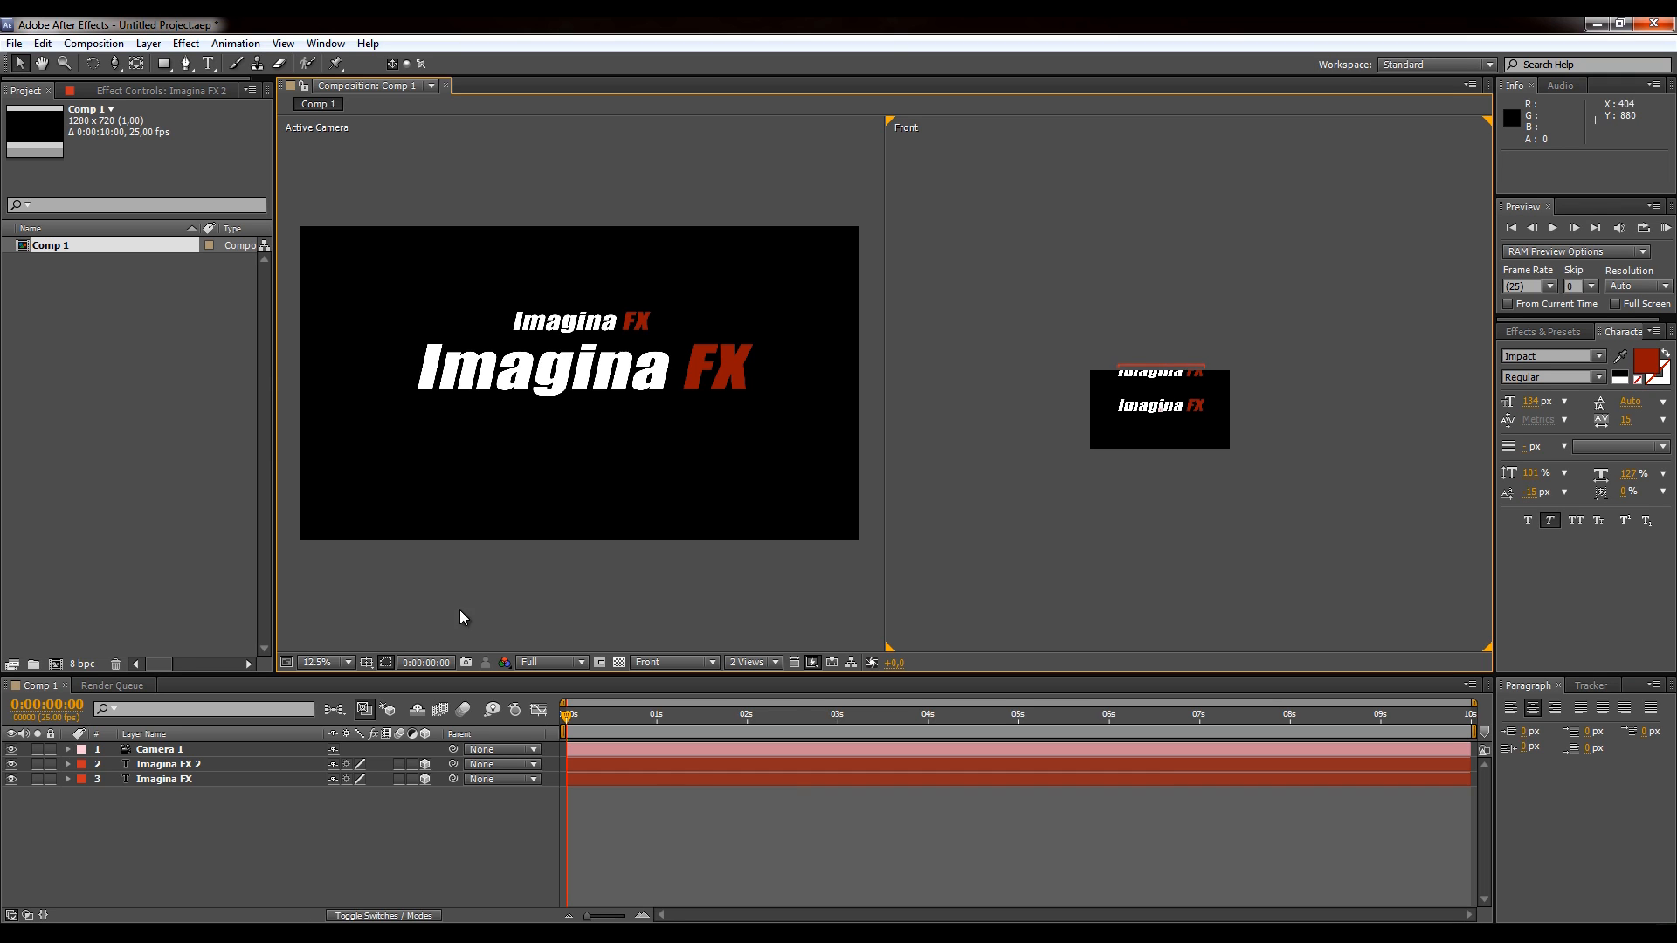
pyautogui.click(670, 662)
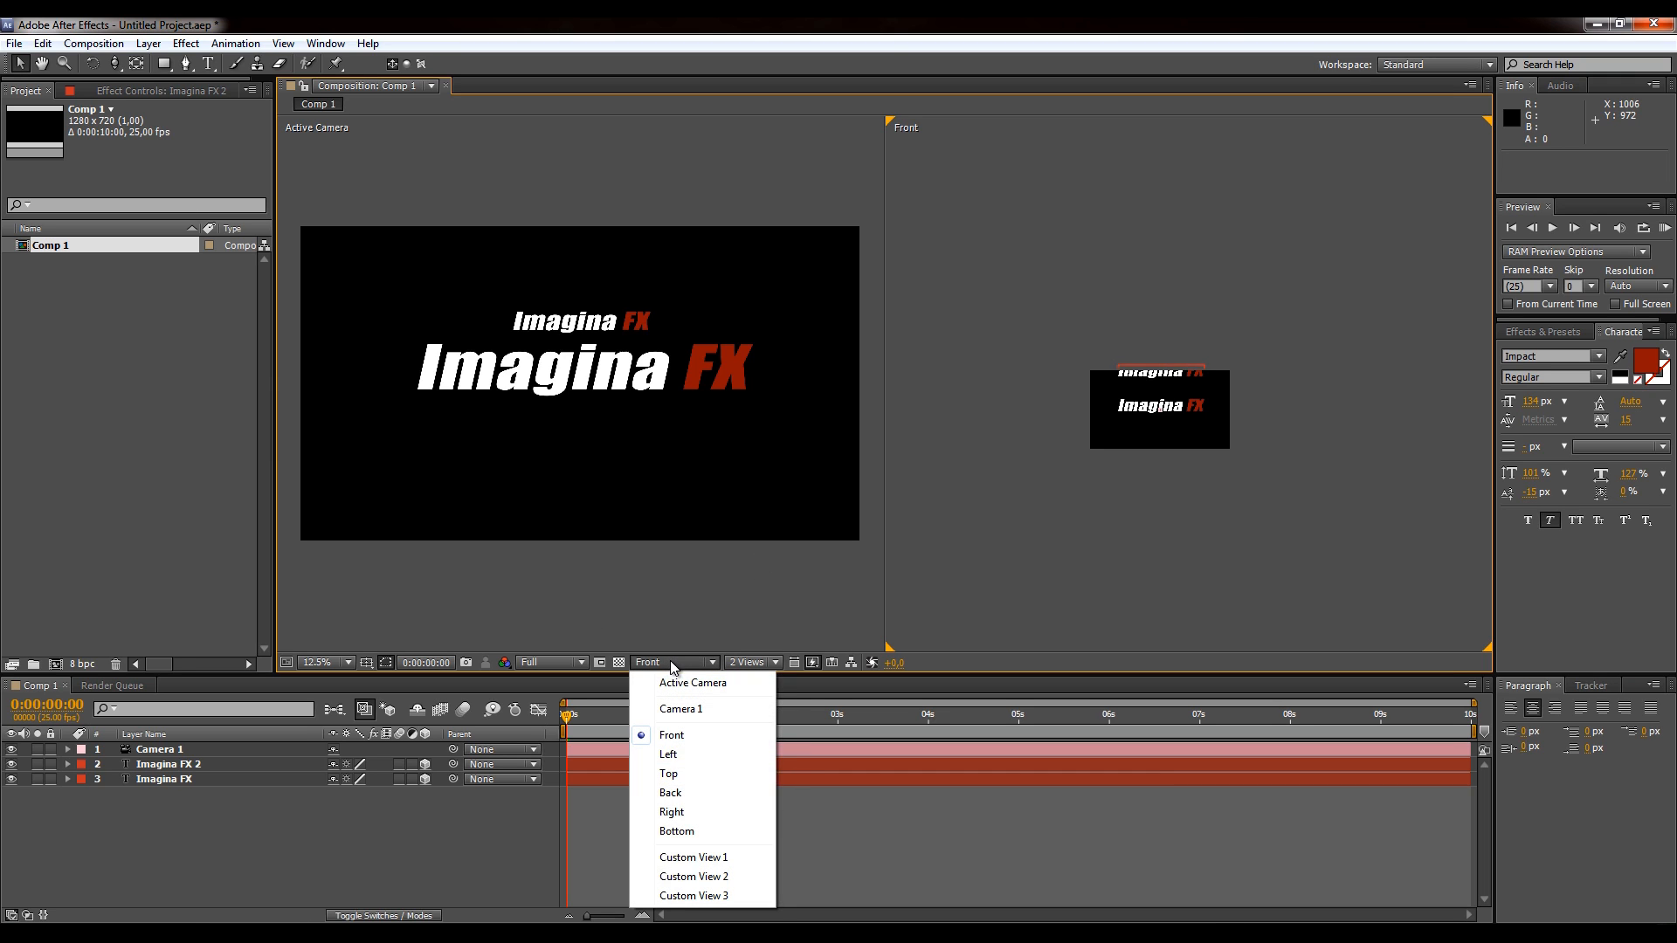
pyautogui.click(700, 756)
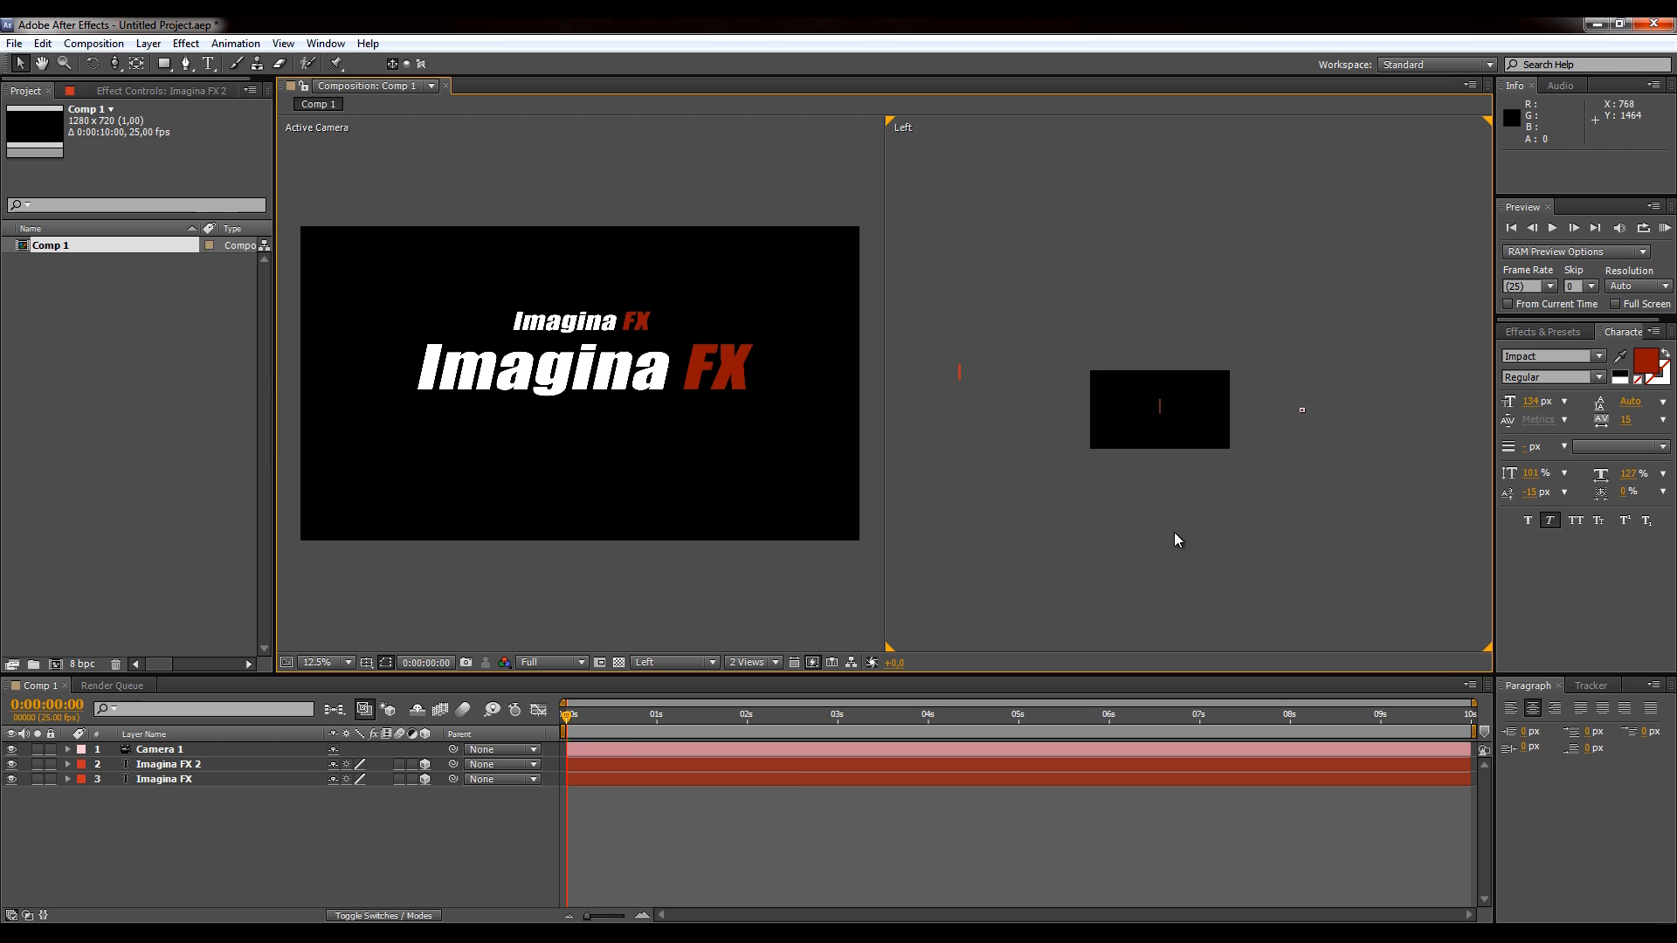
pyautogui.press(',')
pyautogui.press('.')
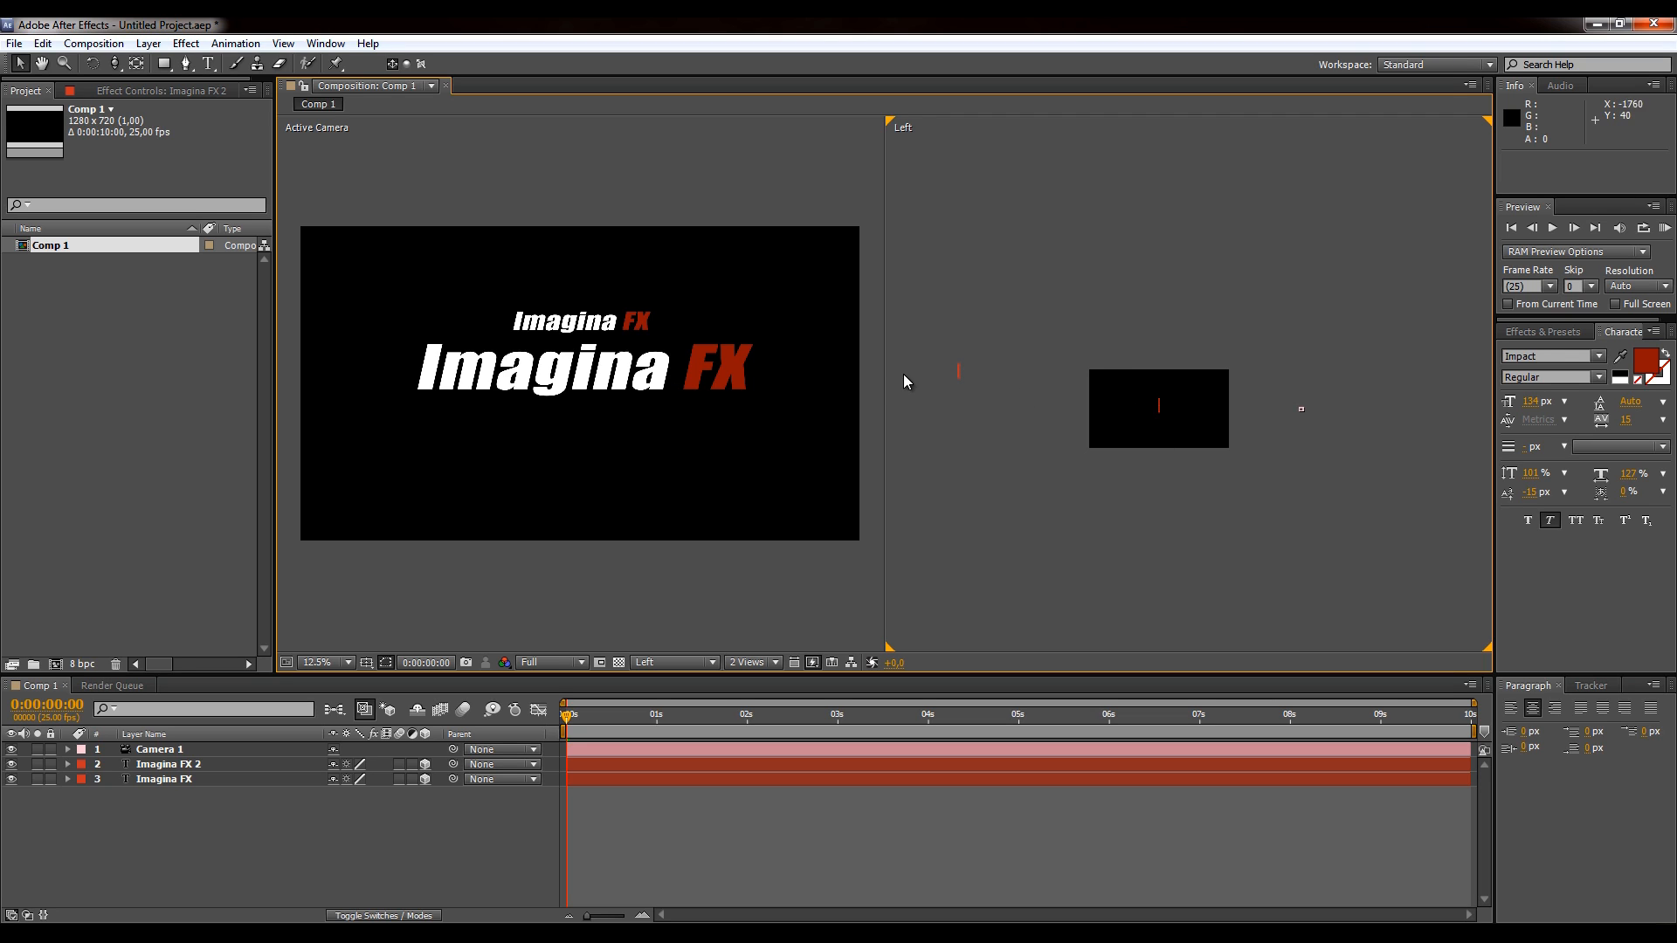
pyautogui.click(959, 374)
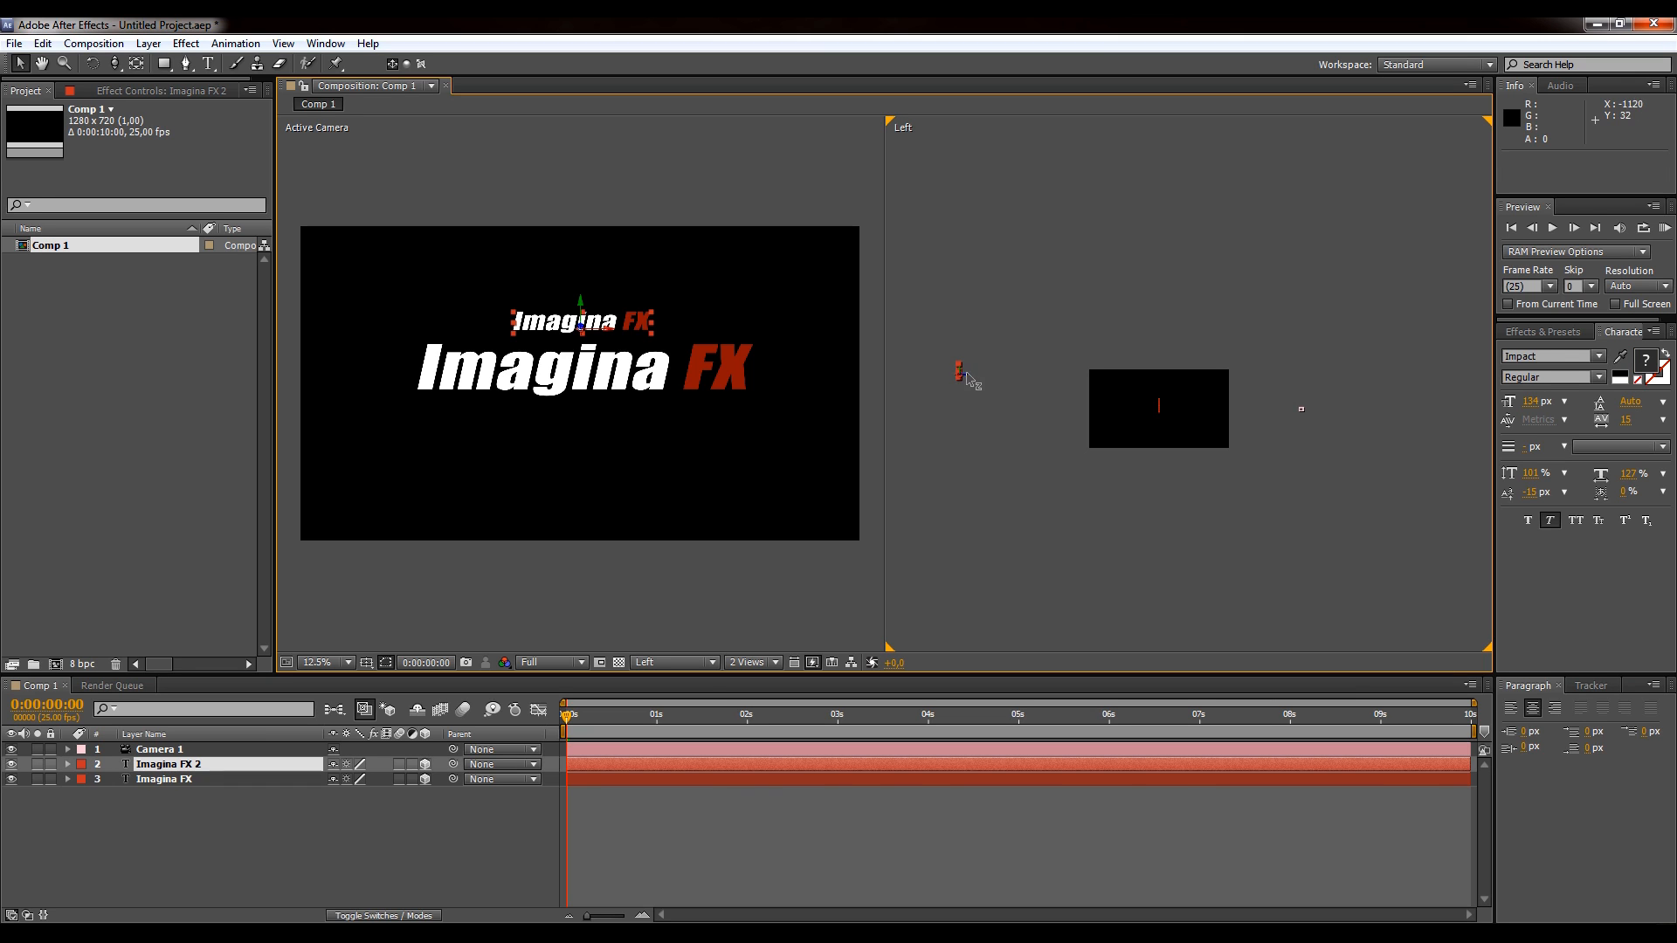
# - Try the 4 Views layout, return to 2 Views - Horizontal and deselect the duplicate text
pyautogui.click(759, 666)
pyautogui.click(827, 741)
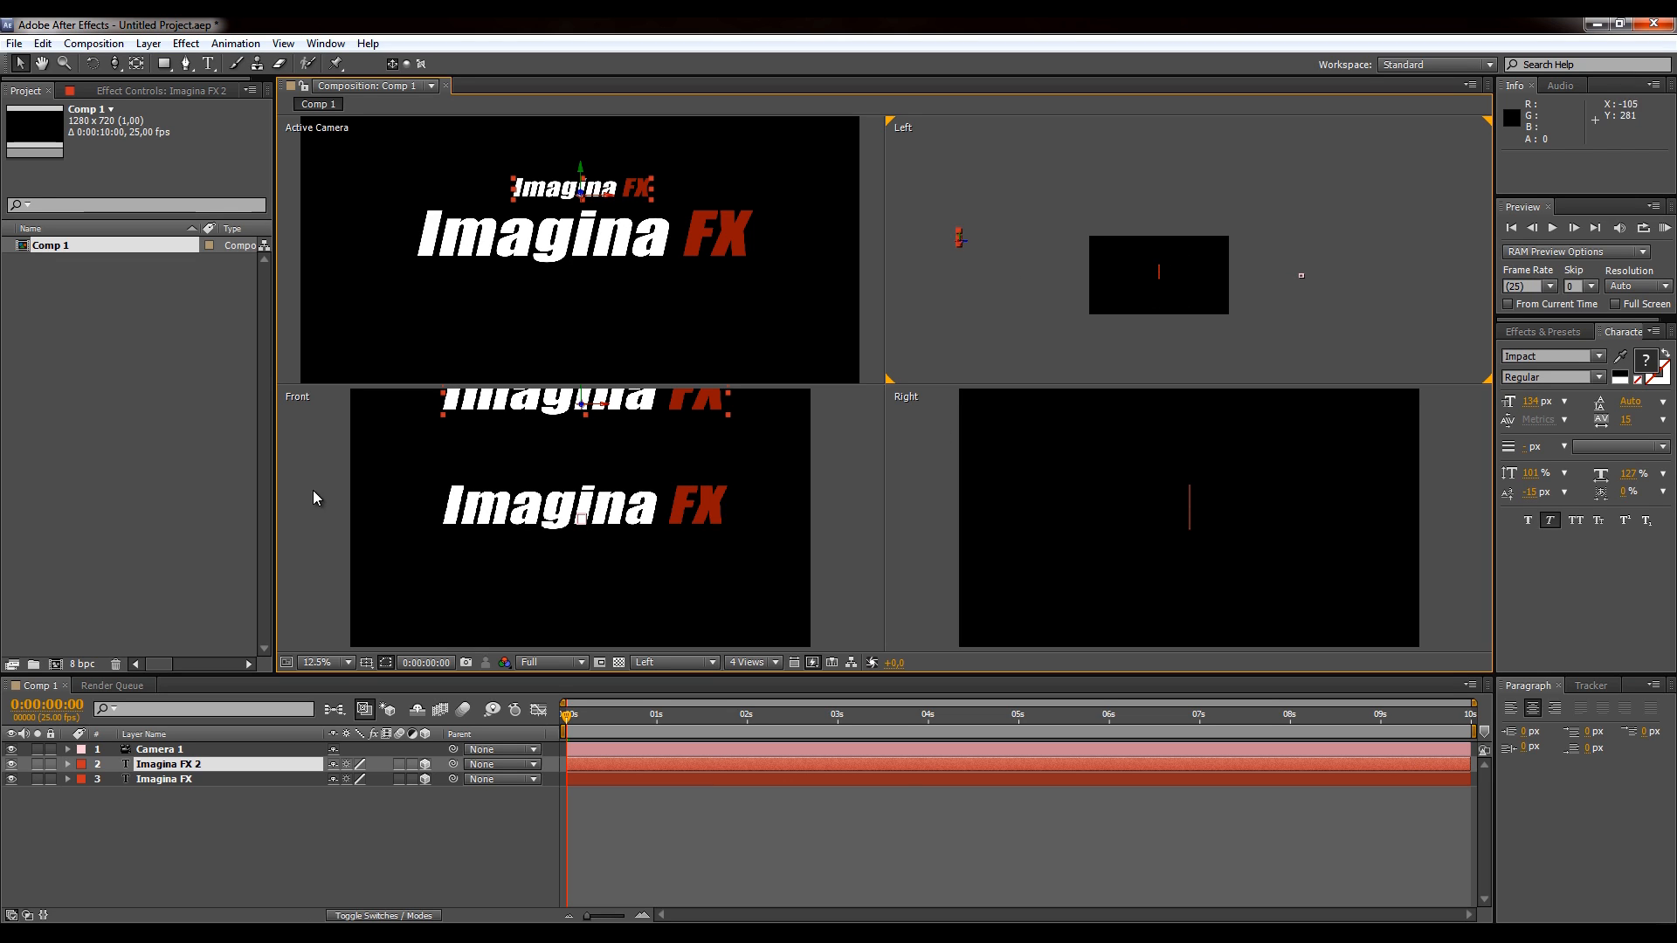
pyautogui.click(753, 662)
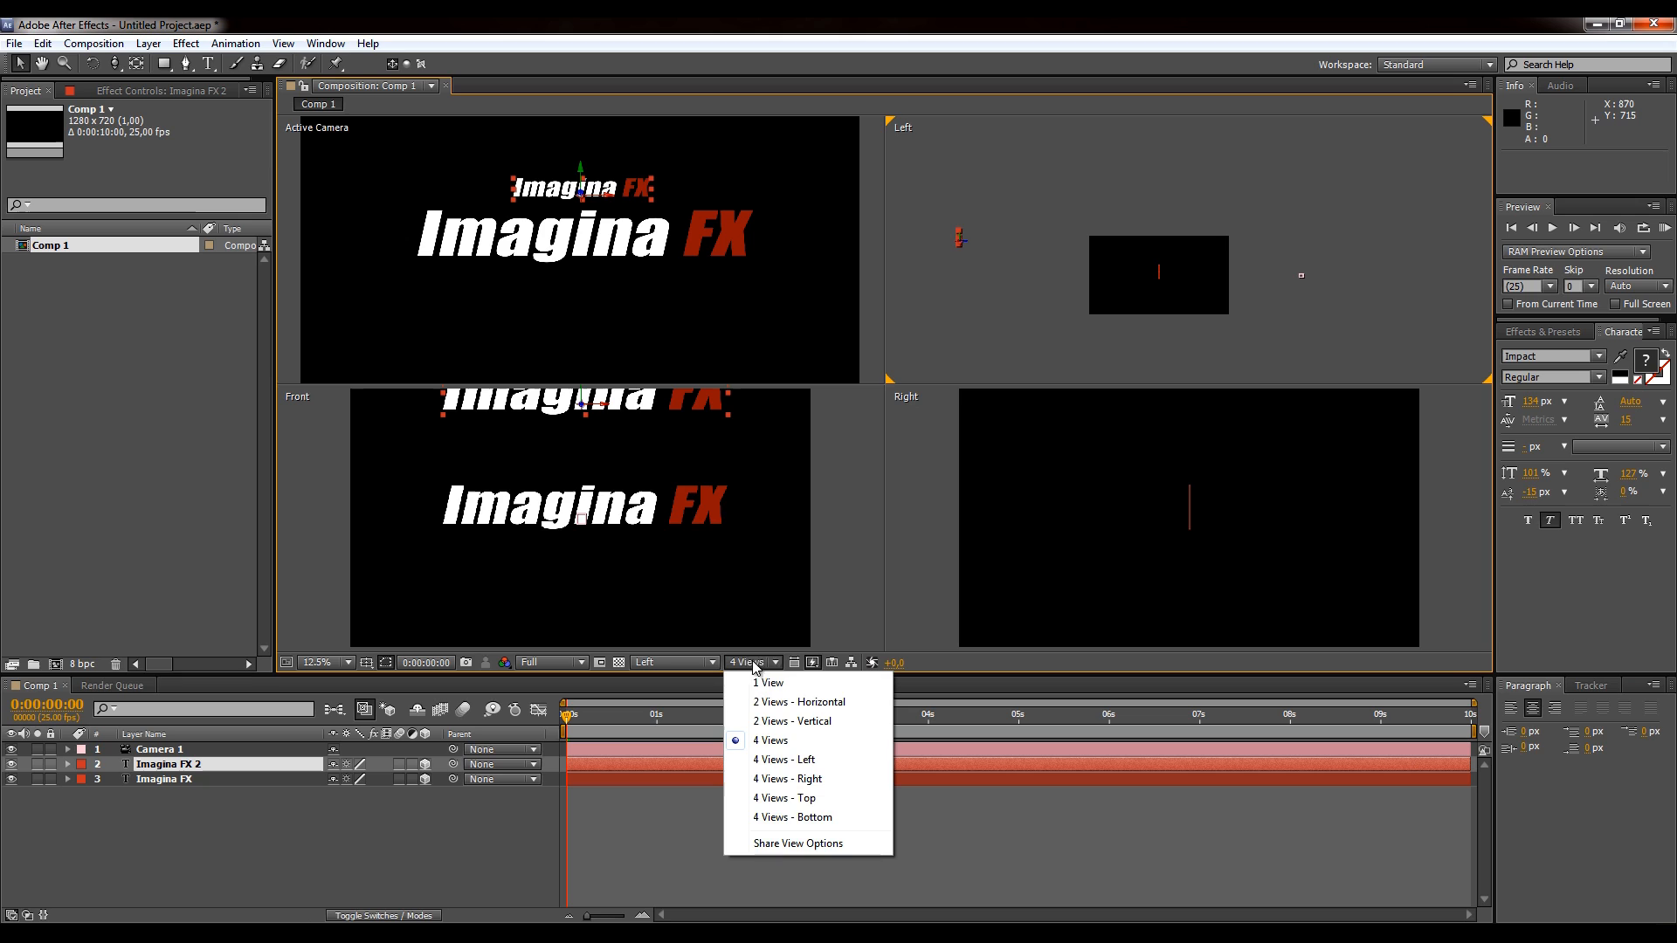
pyautogui.click(793, 702)
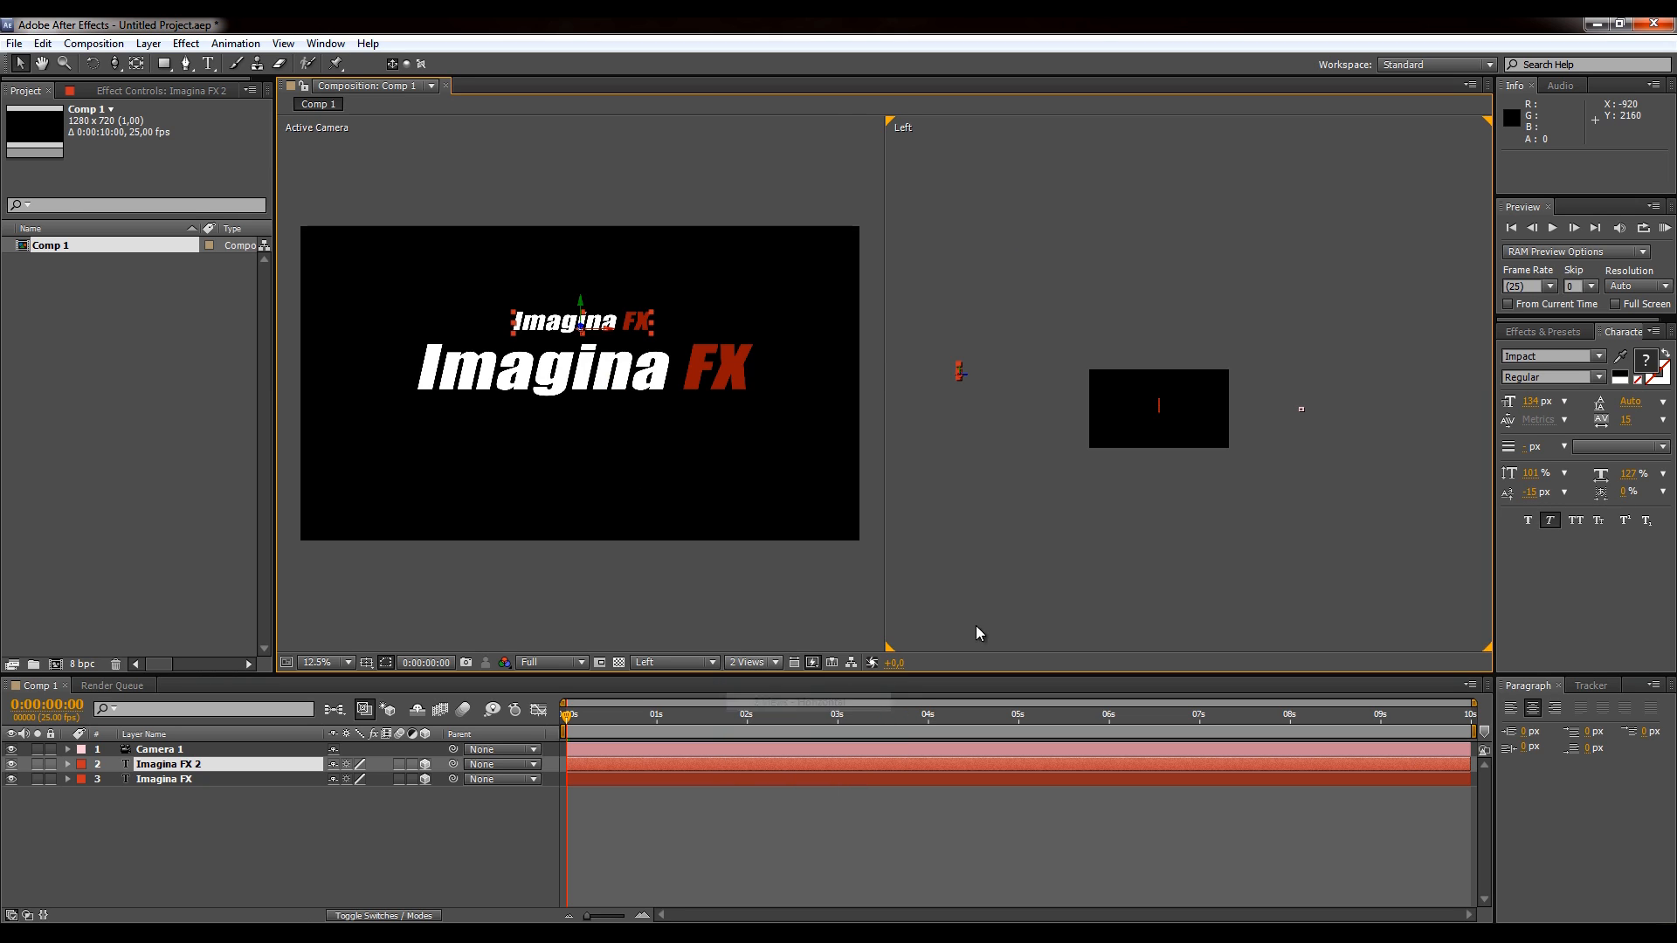
pyautogui.click(1241, 491)
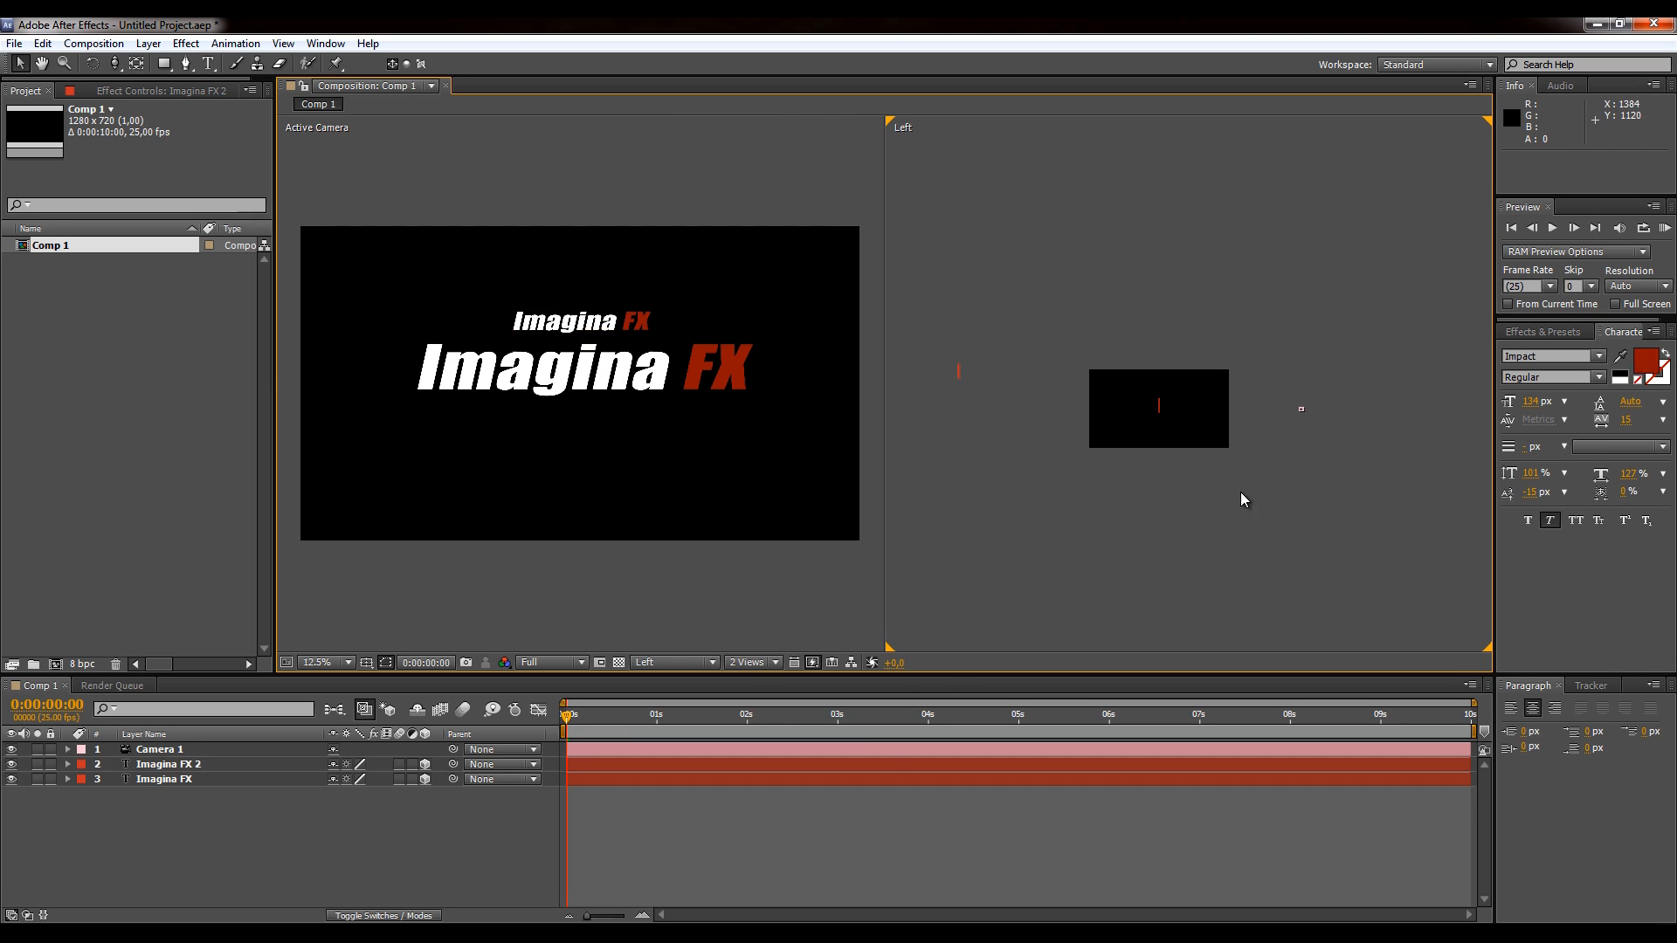
# - Switch the Left view back to Top and select Camera 1
pyautogui.click(701, 662)
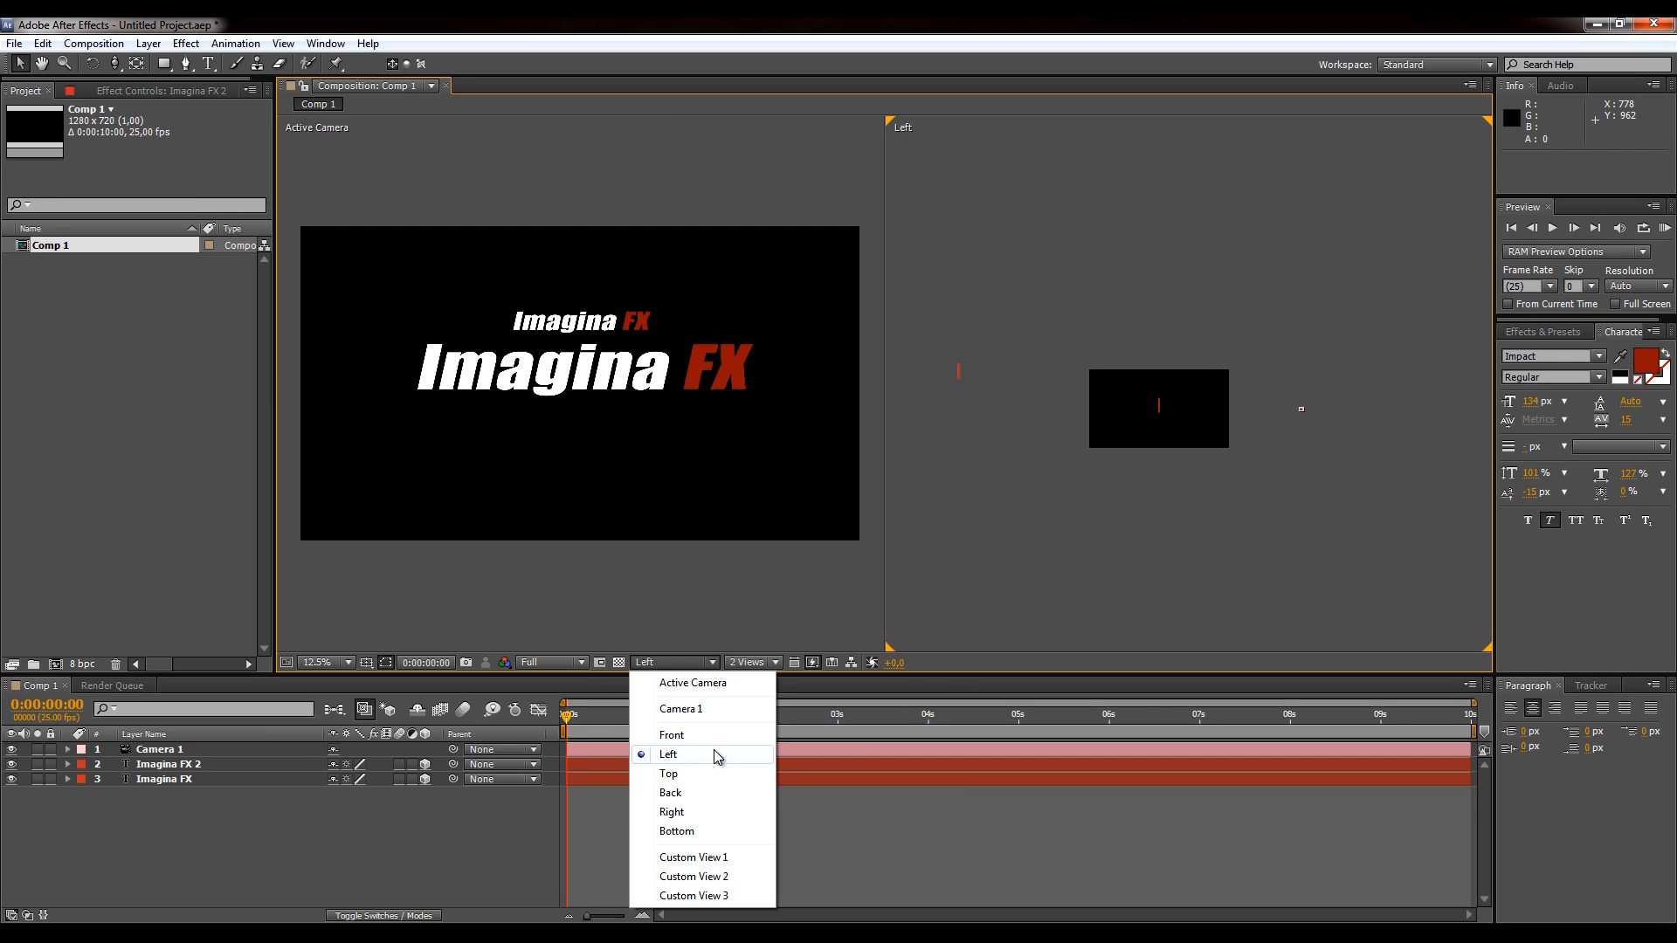
pyautogui.click(709, 780)
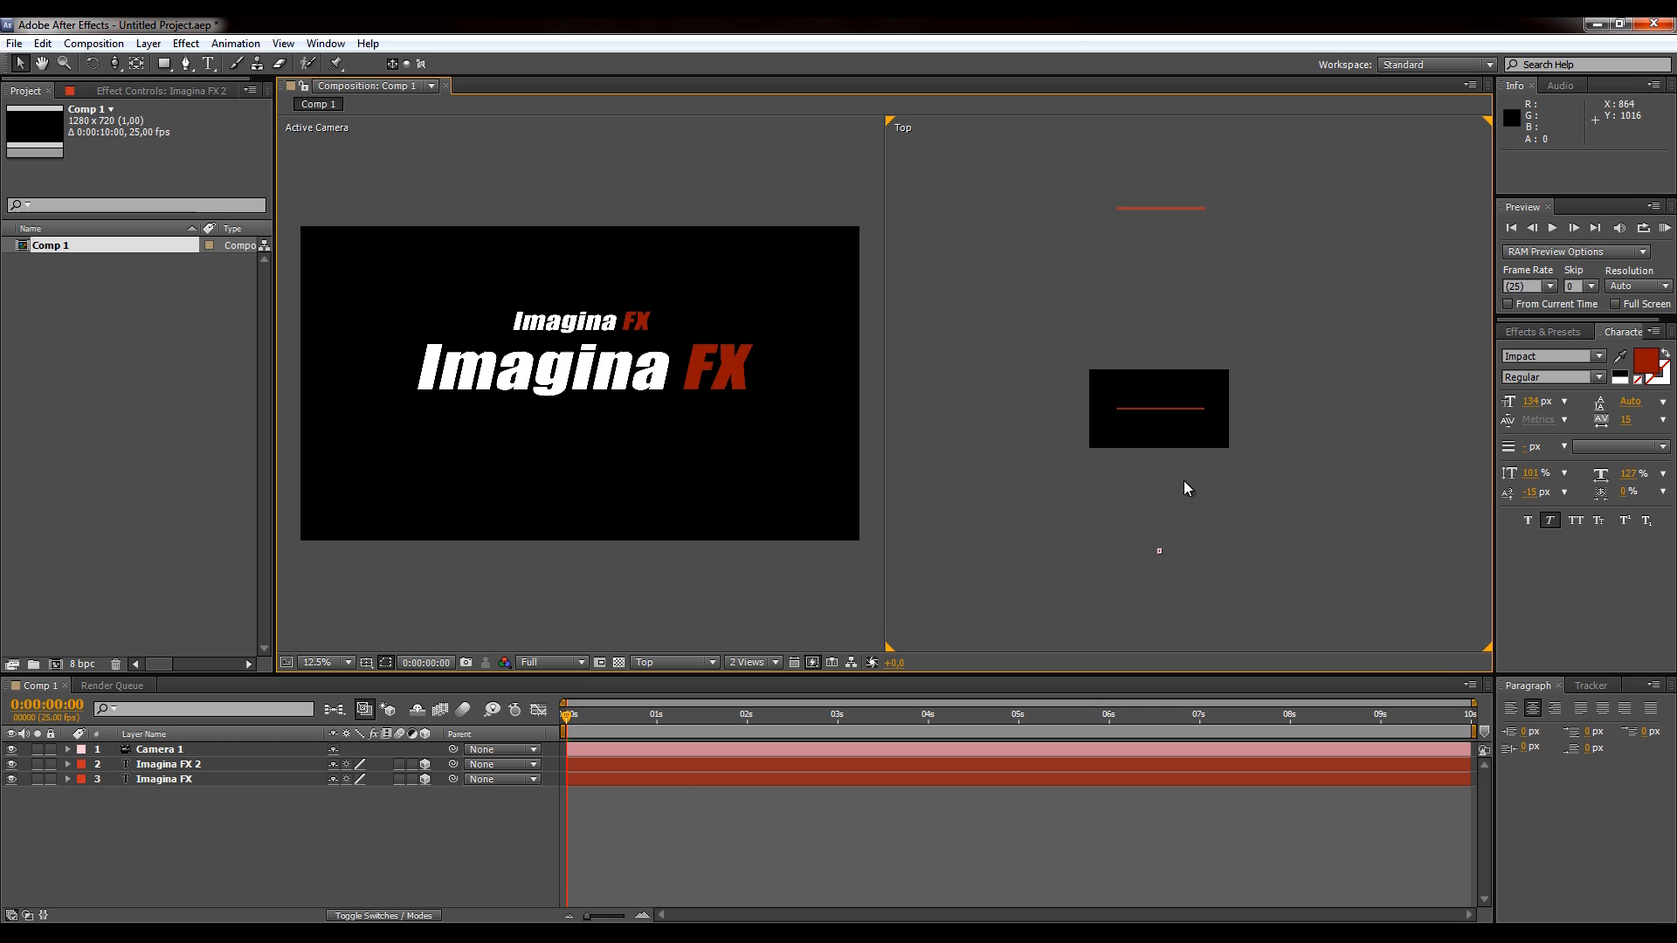
pyautogui.click(1159, 547)
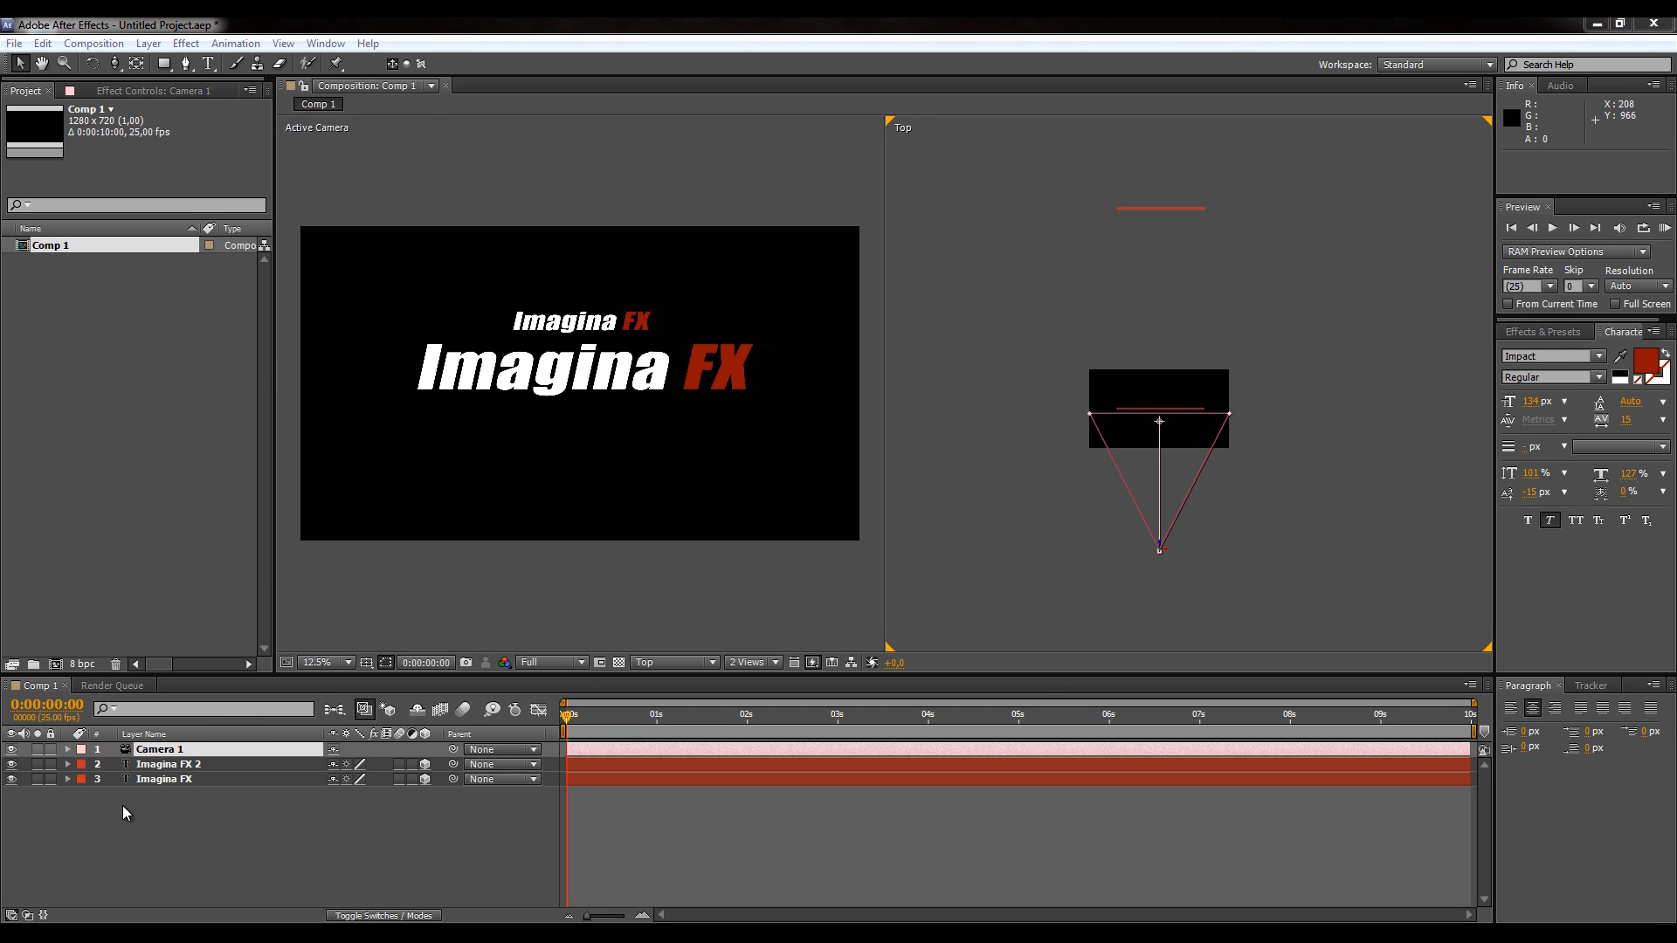
# - Reveal the Camera Options of Camera 1 in the timeline, keeping the Imagina FX 2 properties collapsed
pyautogui.click(68, 765)
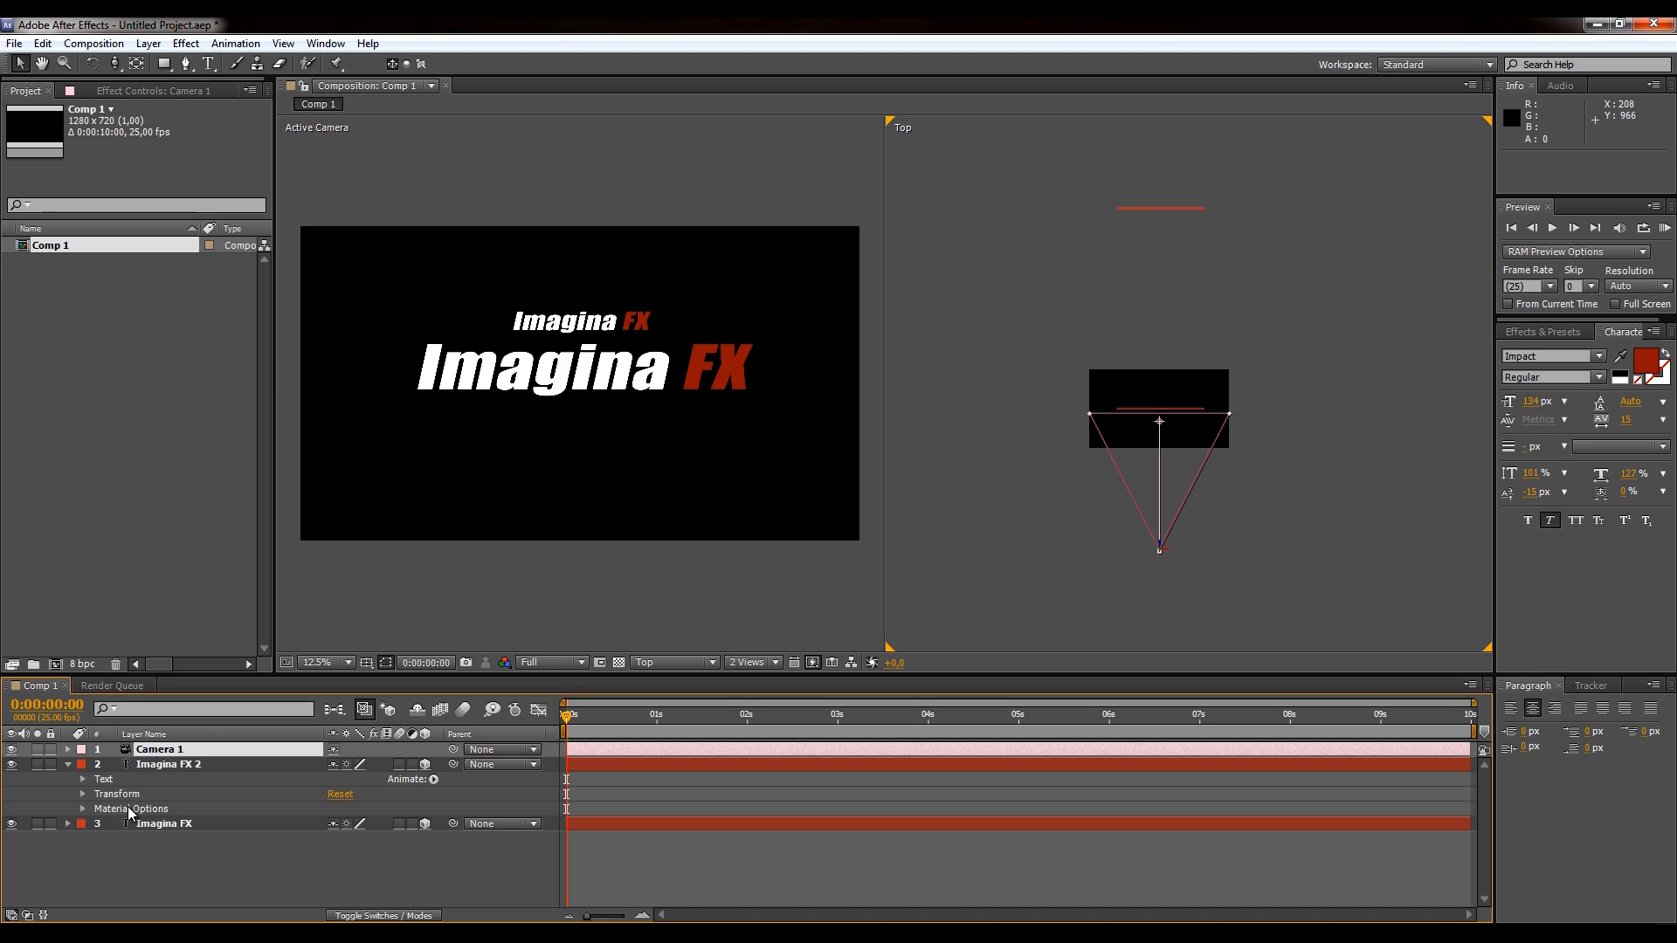
pyautogui.click(69, 764)
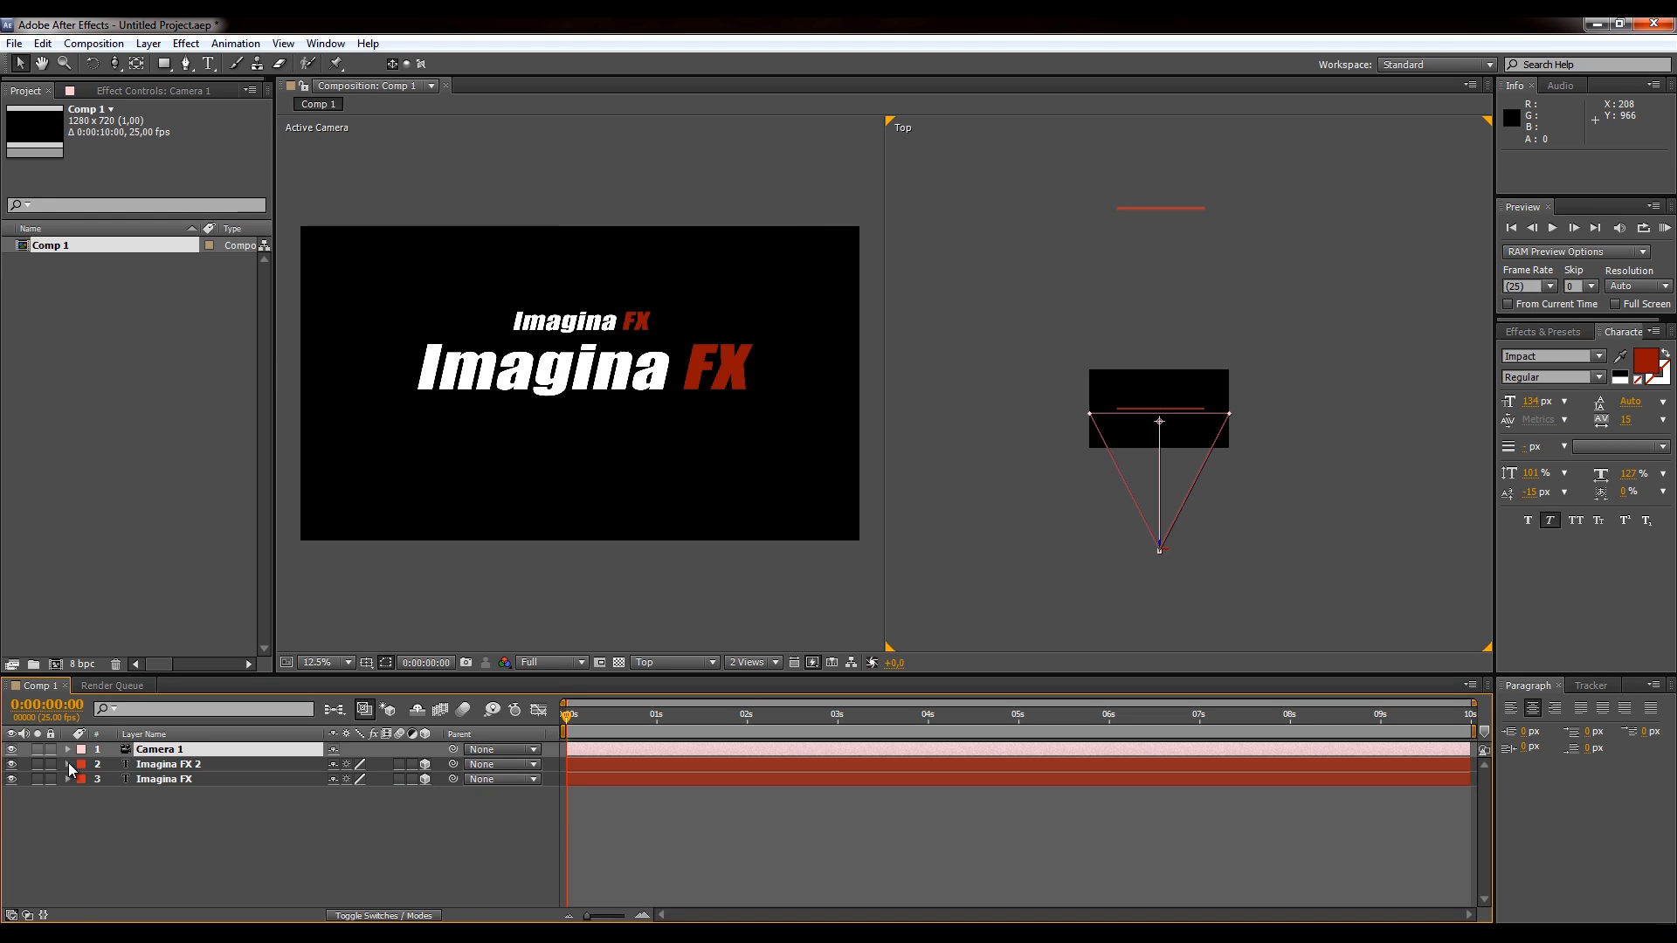
pyautogui.click(67, 751)
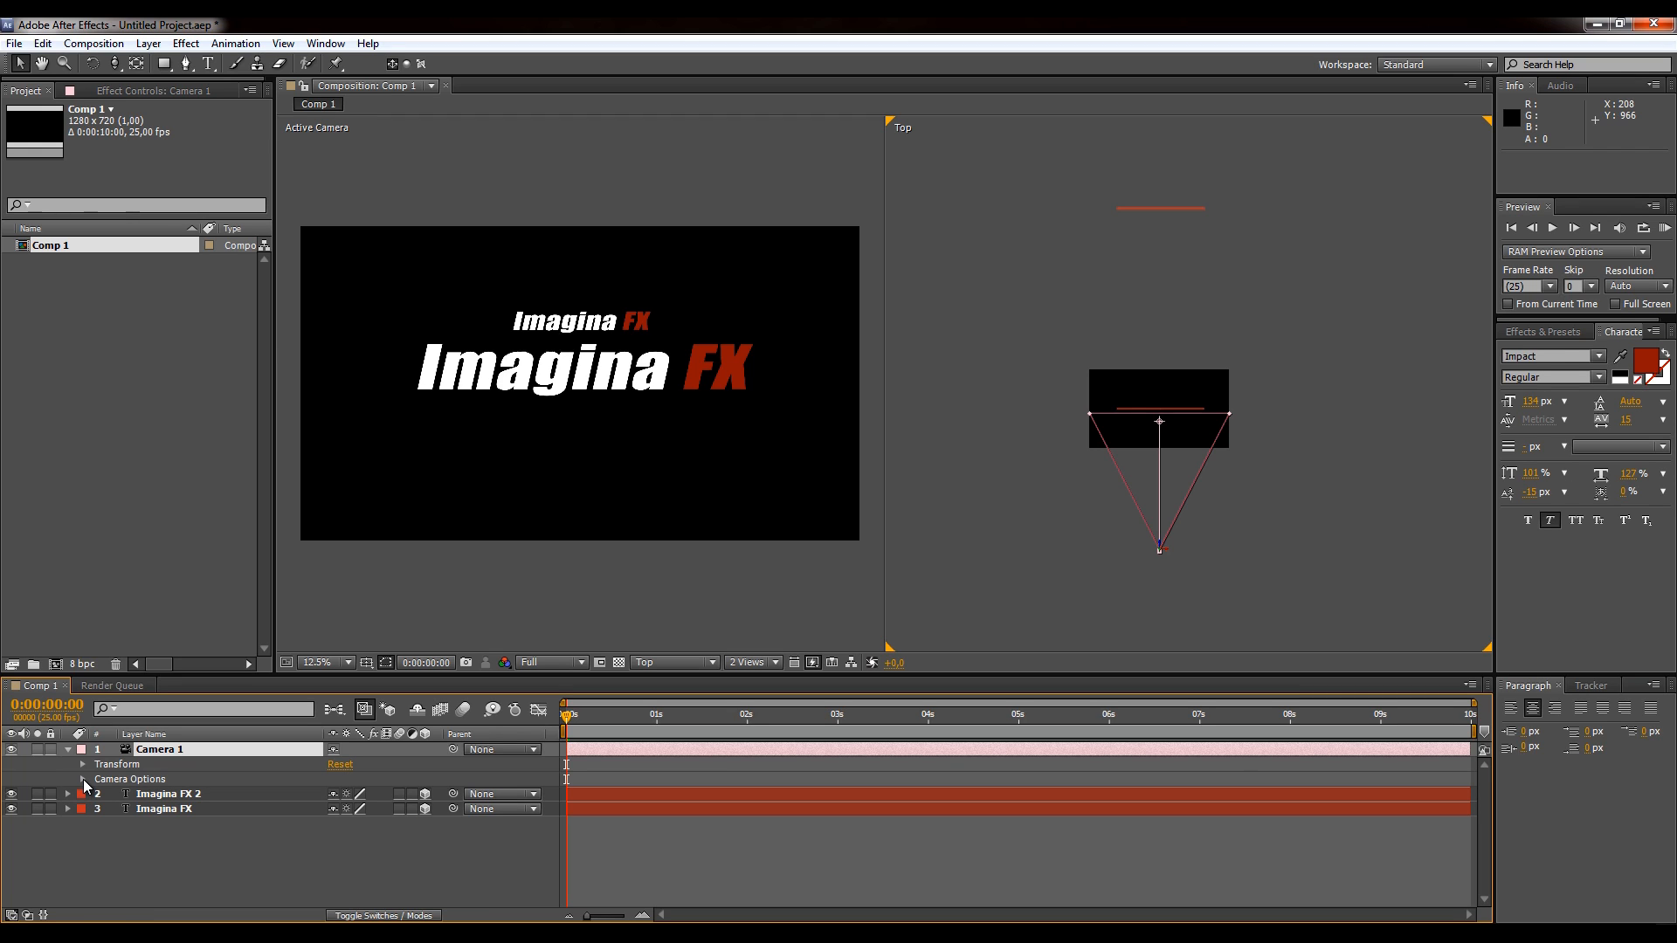
pyautogui.click(82, 779)
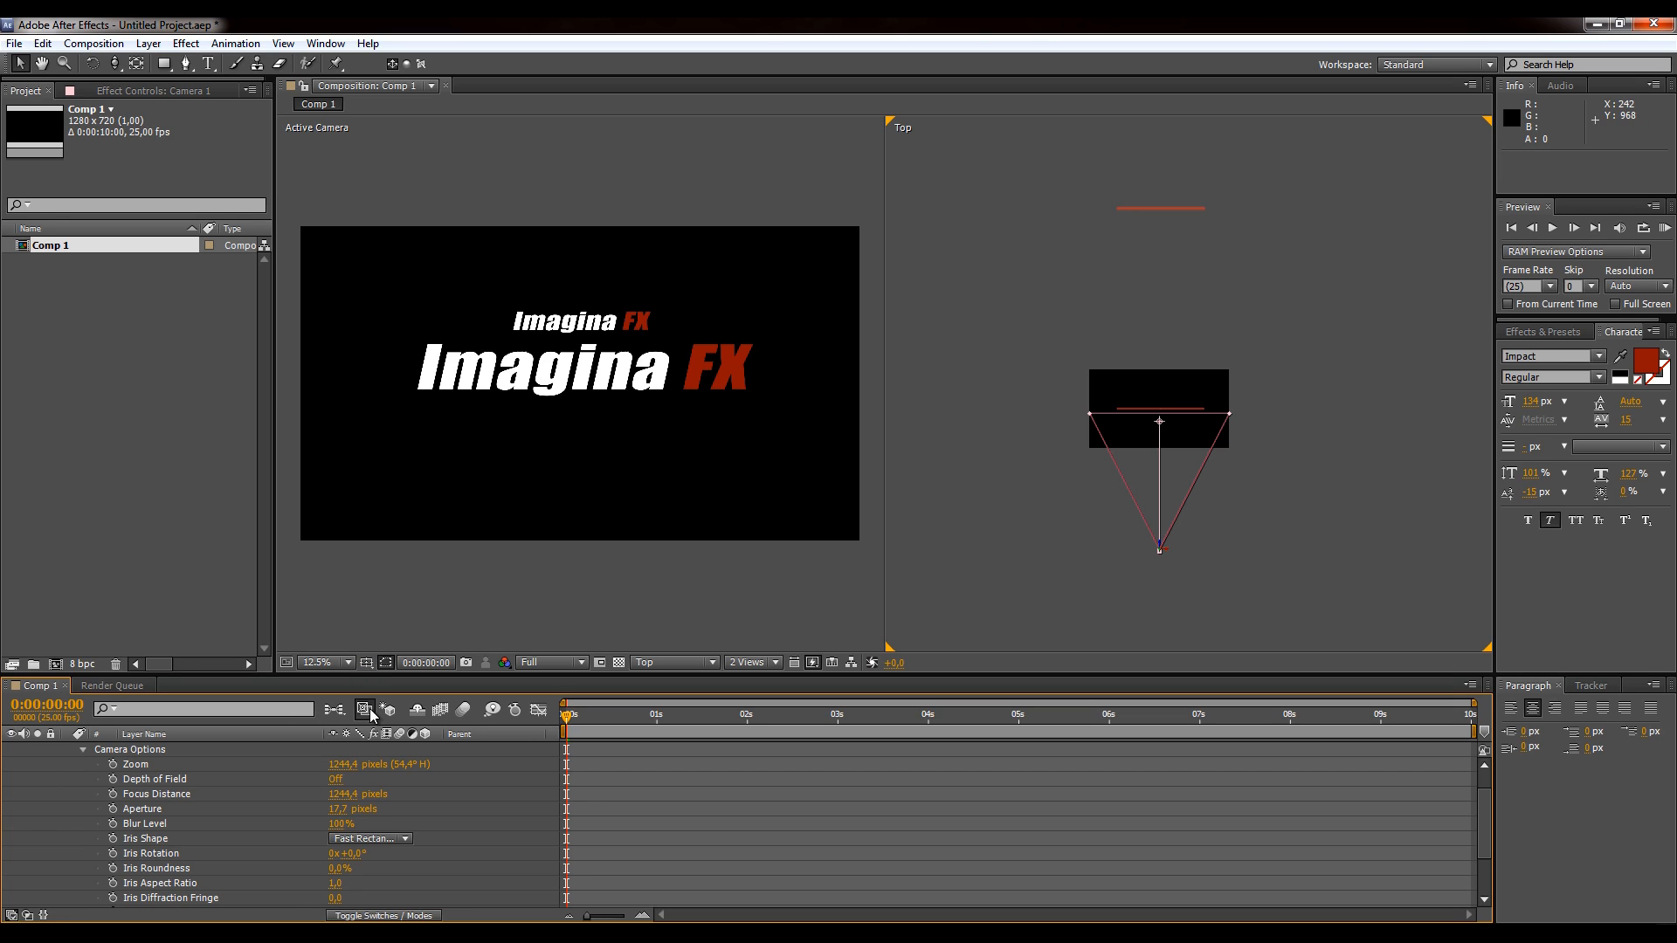
# - Turn on Depth of Field for Camera 1, raising Aperture to about 410.7 pixels and Blur Level to 120%
pyautogui.click(335, 780)
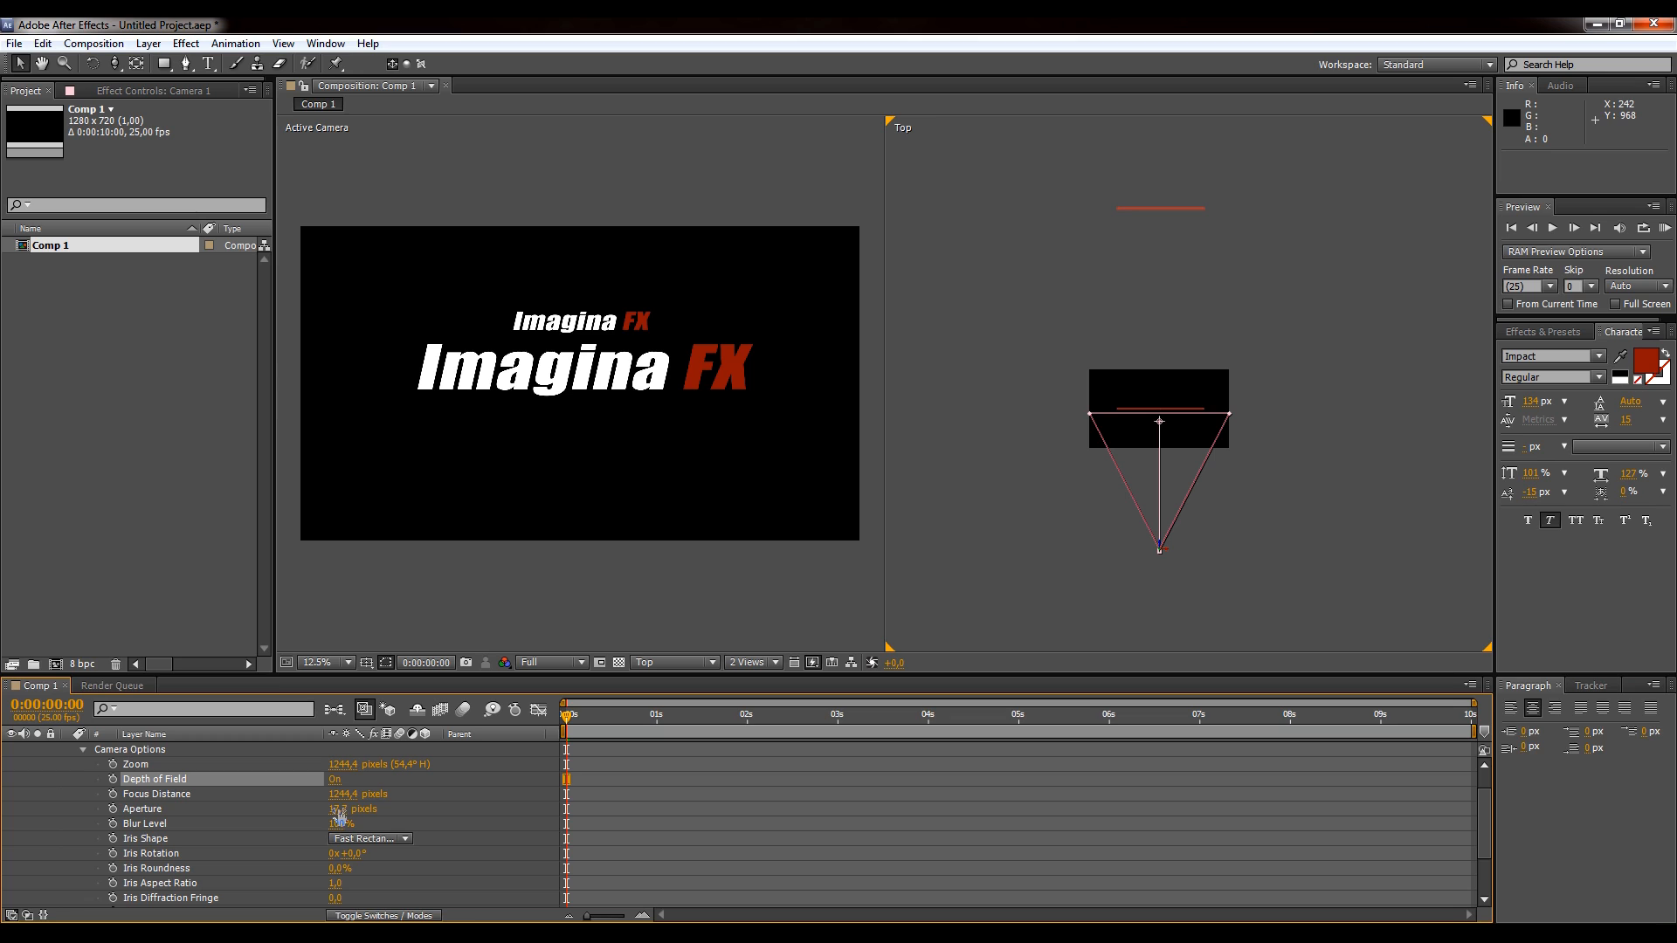
pyautogui.moveTo(339, 812); pyautogui.dragTo(693, 824)
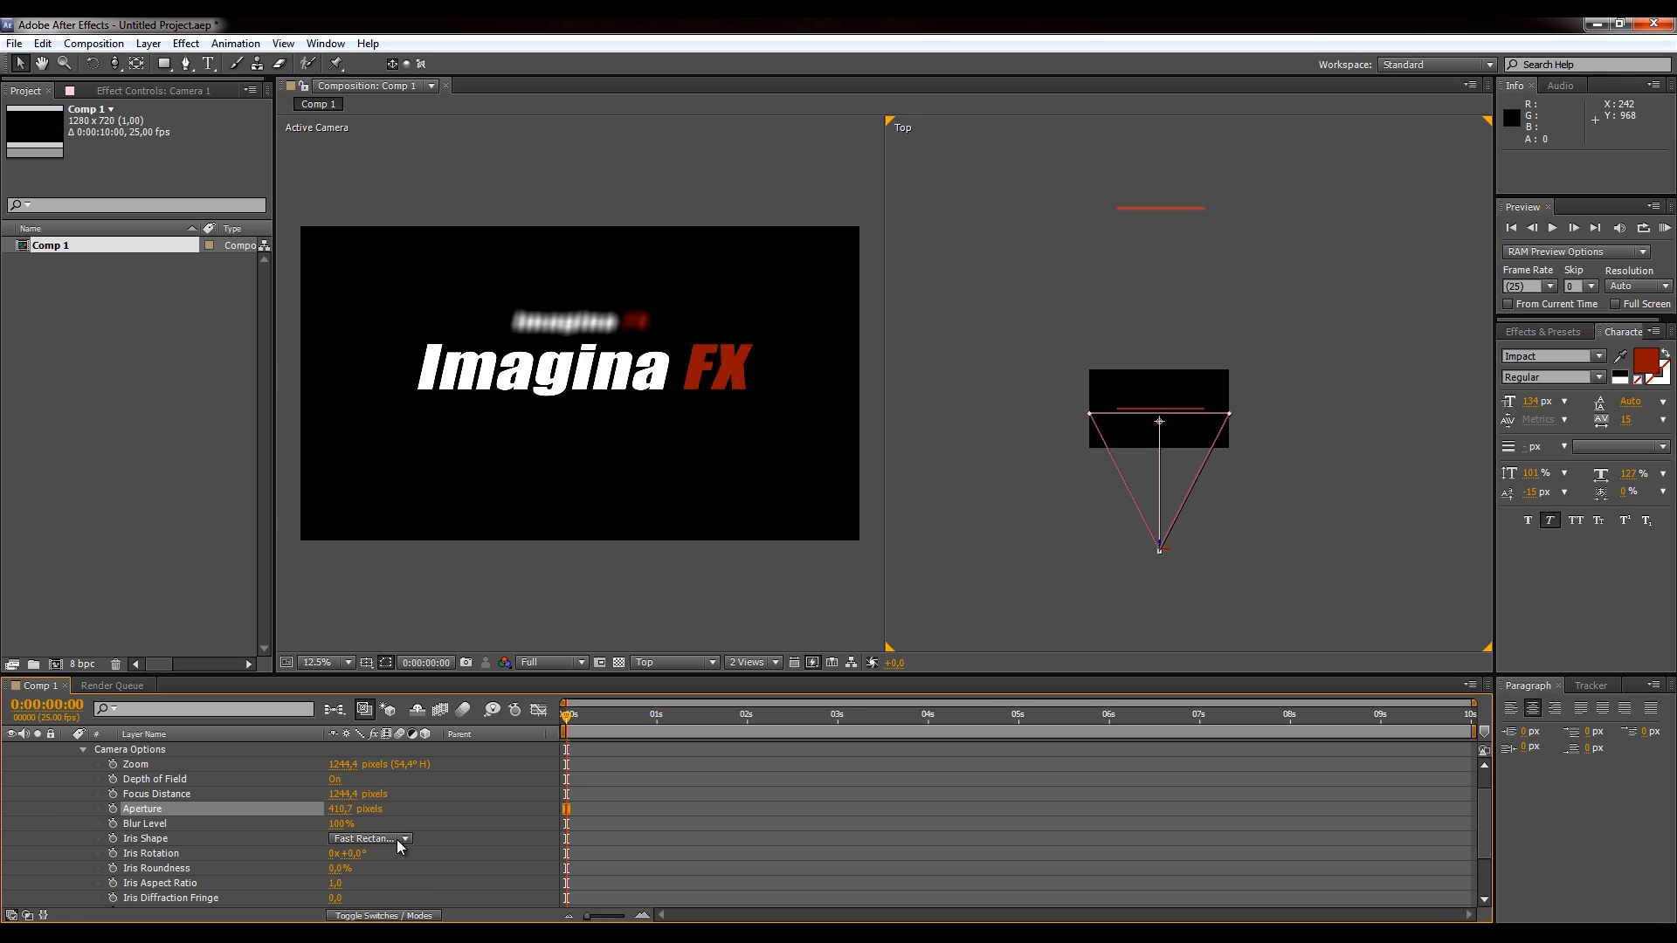
pyautogui.moveTo(341, 824)
pyautogui.mouseDown()
pyautogui.moveTo(376, 825)
pyautogui.moveTo(329, 823)
pyautogui.mouseUp()
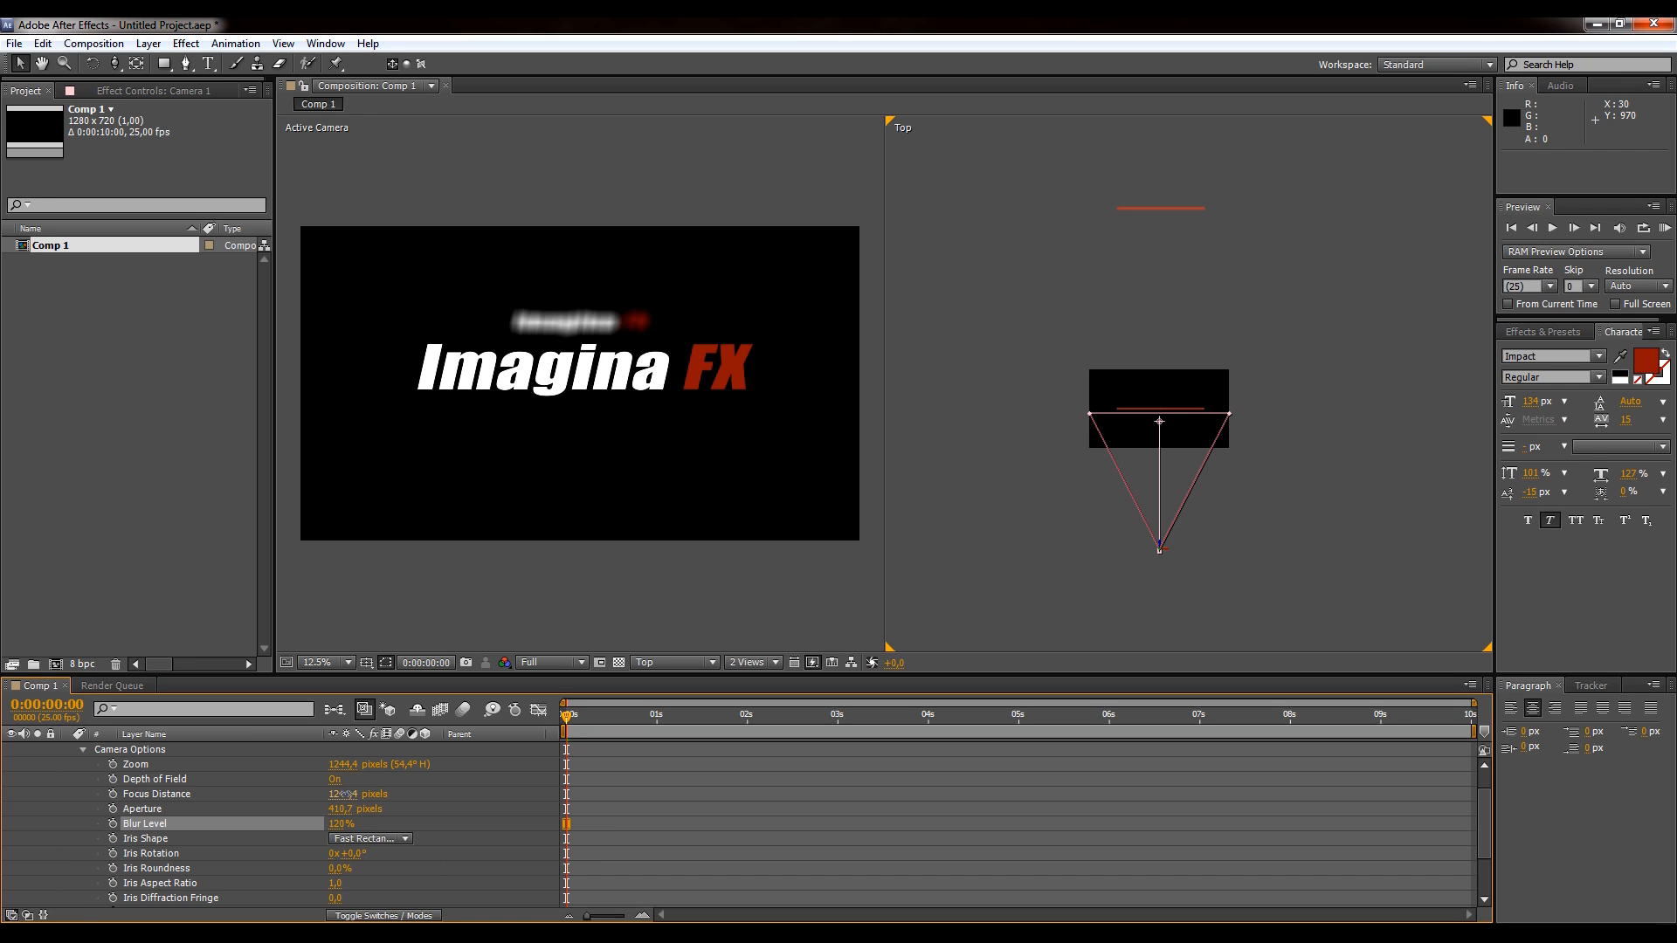
# - Shift Camera 1's focus to the distant text, return Focus Distance to the near text at about 1328.4 pixels, and collapse Camera Options
pyautogui.moveTo(345, 794); pyautogui.dragTo(1676, 750)
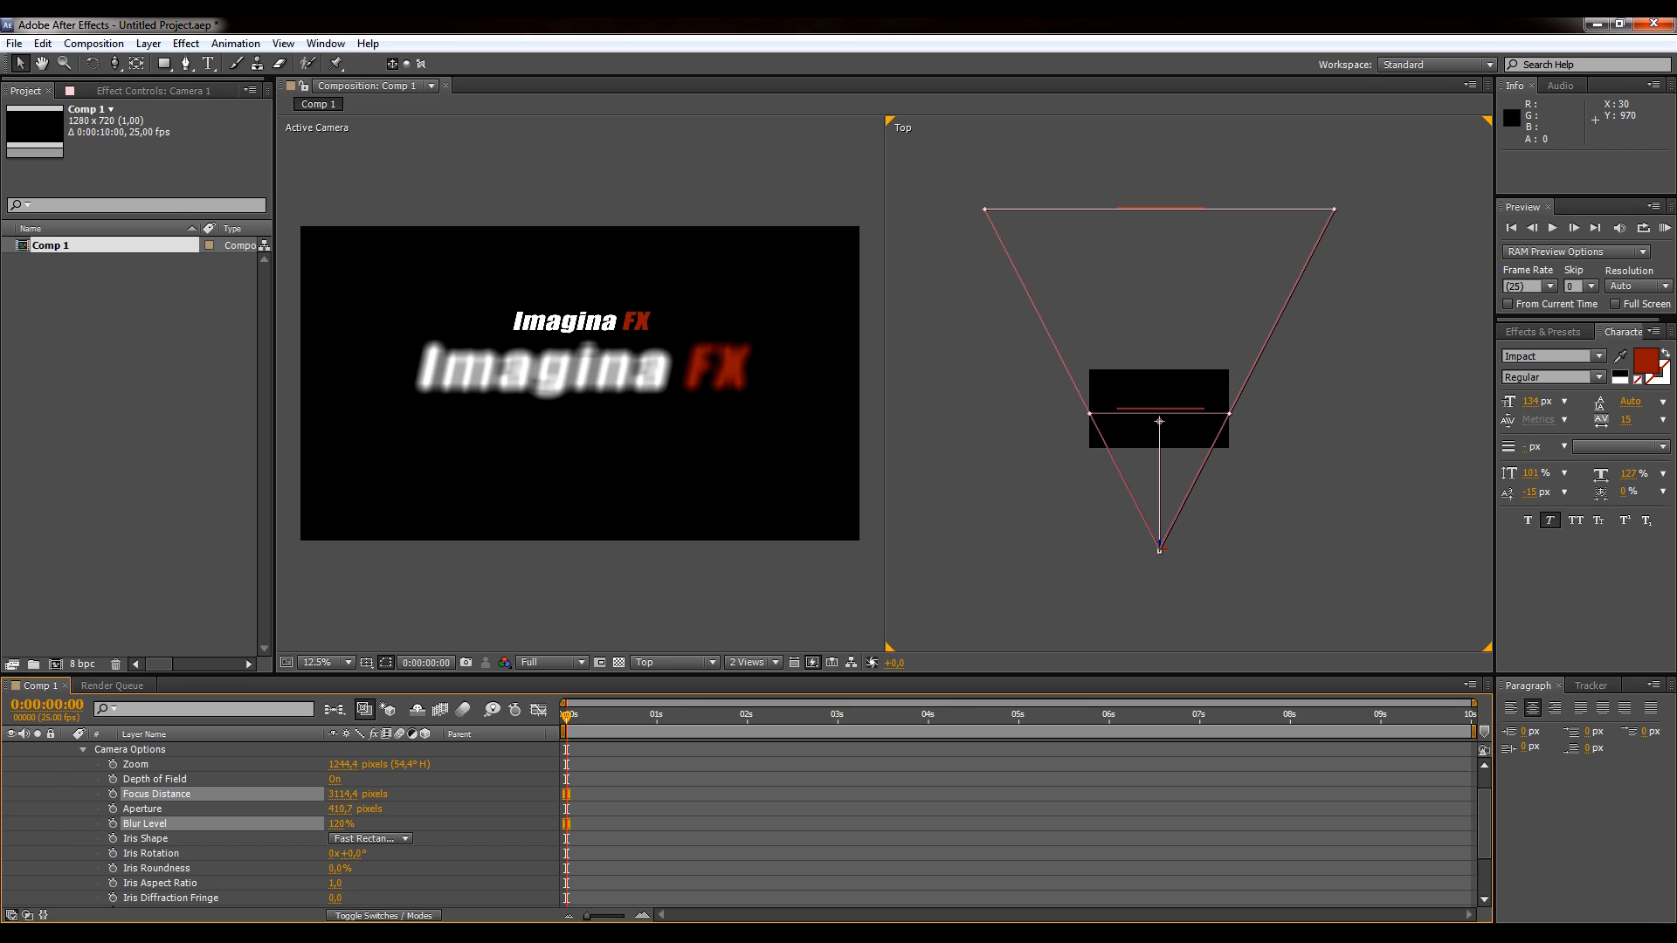
pyautogui.moveTo(1676, 751); pyautogui.dragTo(268, 685)
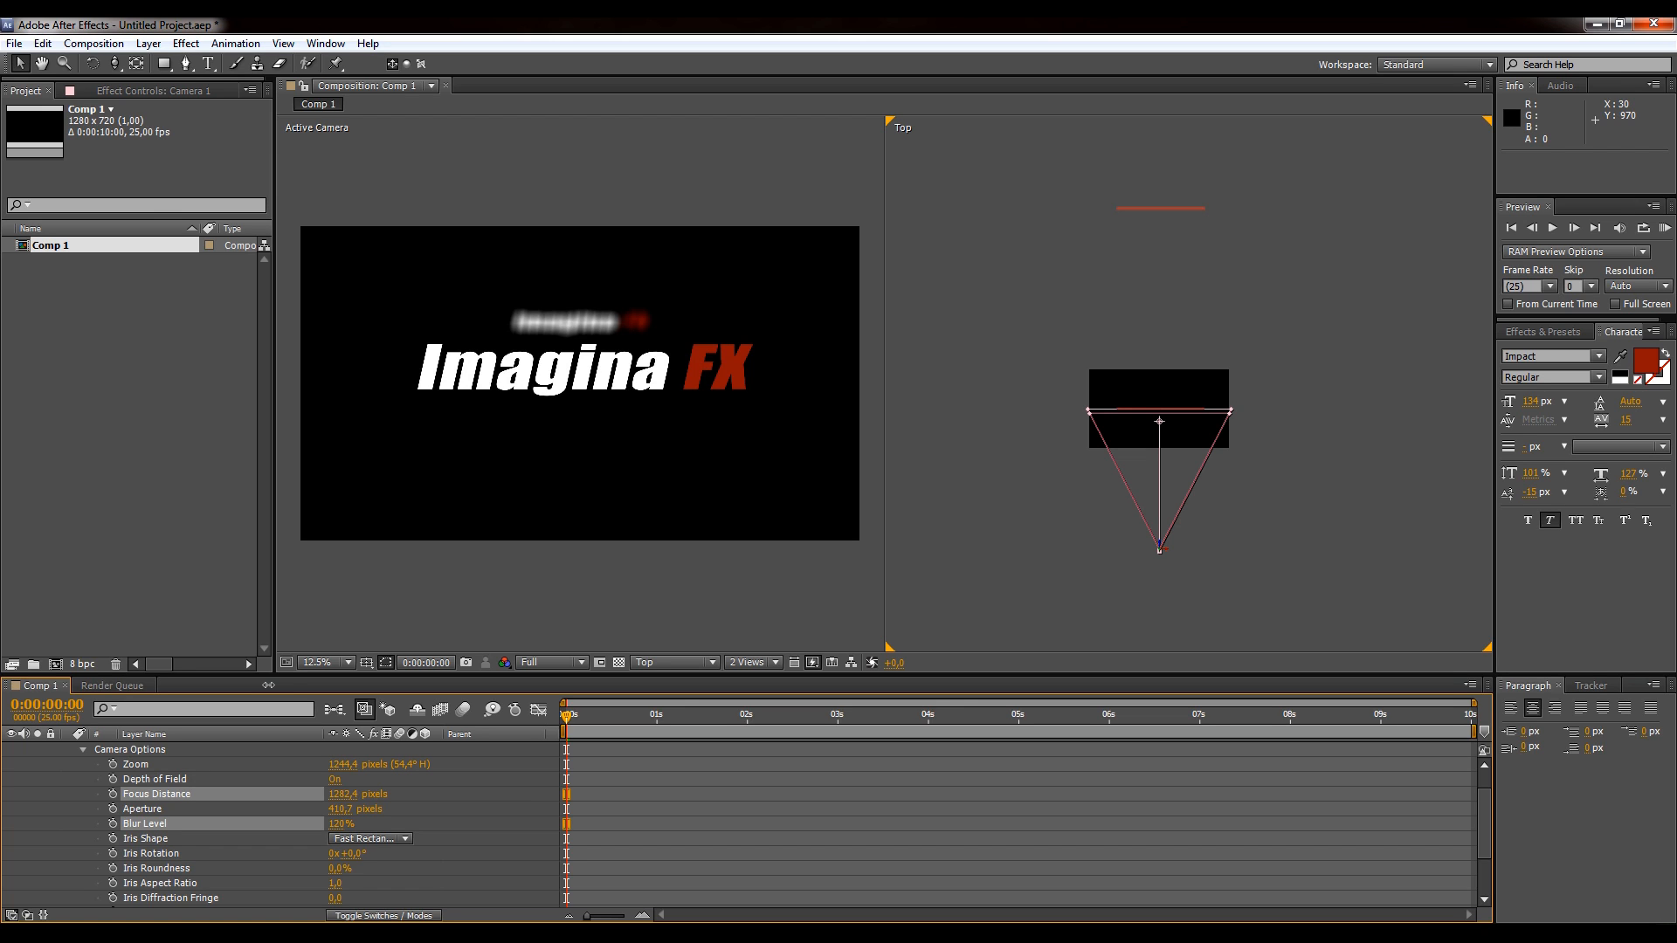
pyautogui.moveTo(268, 685); pyautogui.dragTo(229, 606)
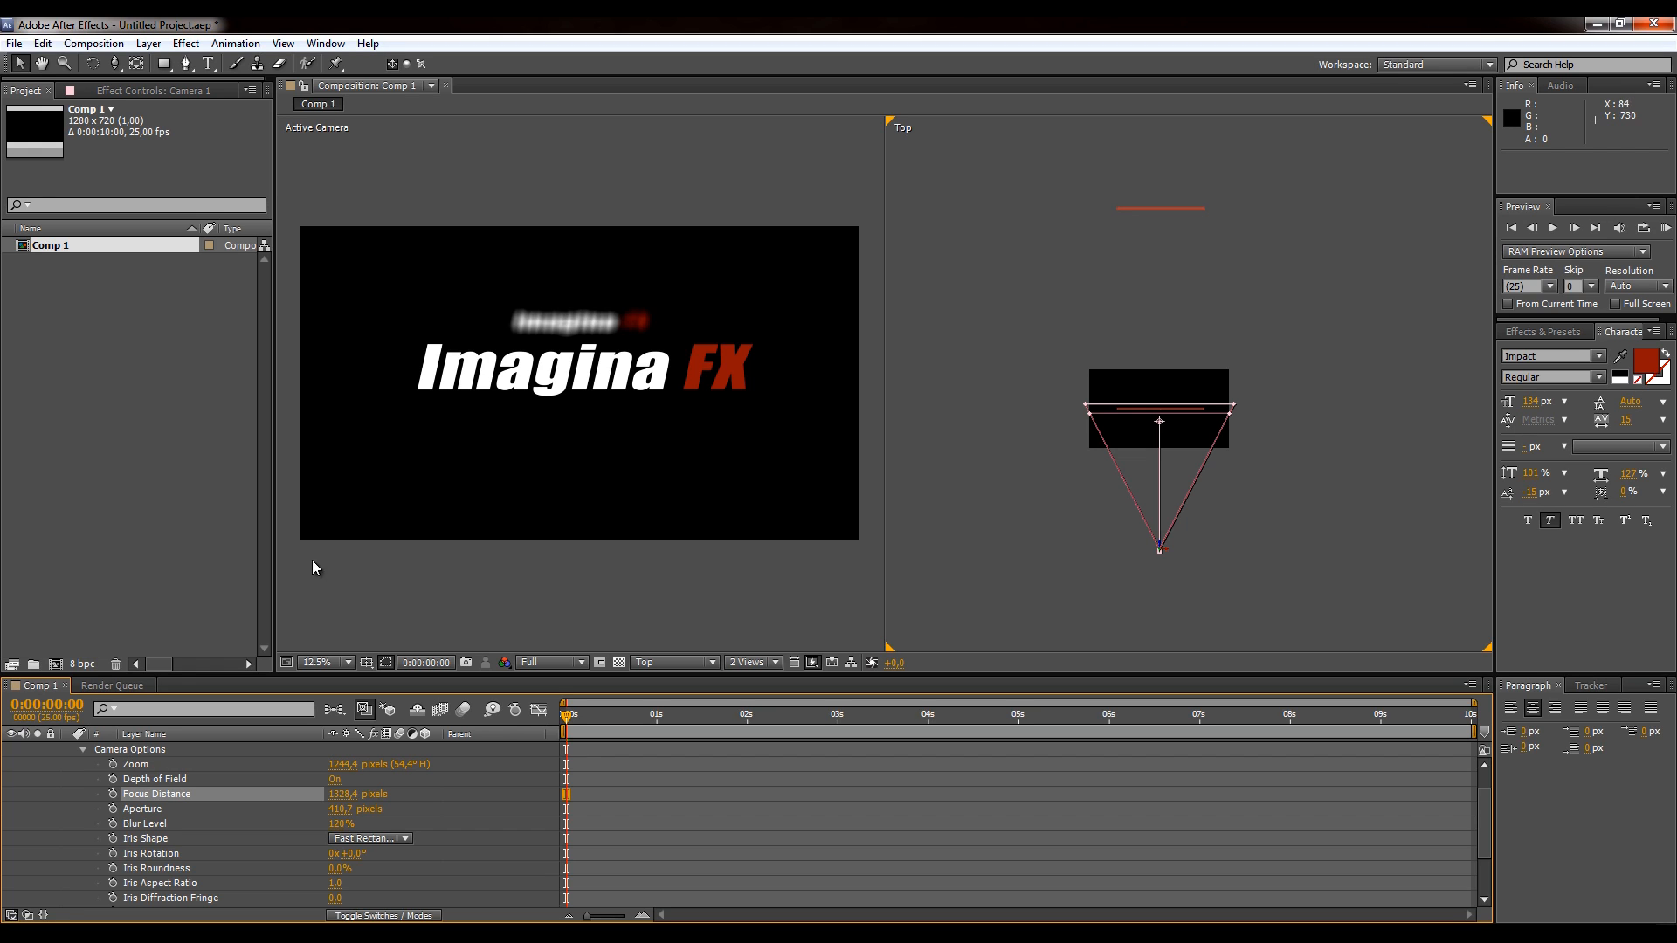
pyautogui.click(83, 749)
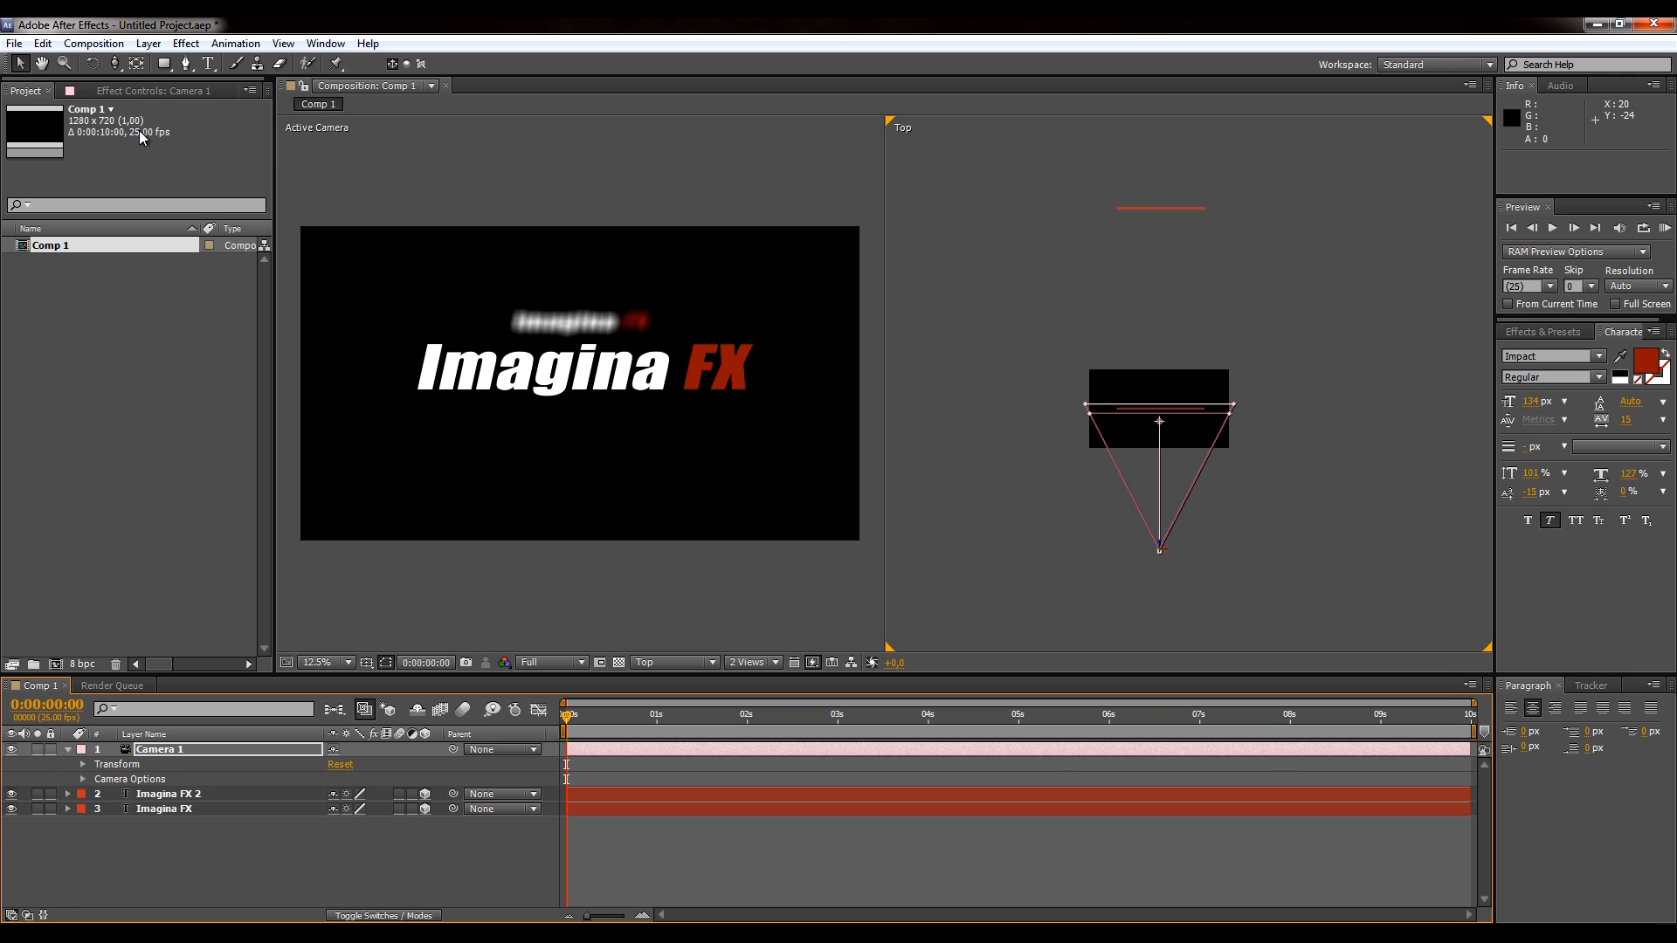
# - Orbit Camera 1 slightly in the Active Camera view with the Orbit Camera tool, to position about 599.2, 339.6, -1279.6
pyautogui.click(117, 65)
pyautogui.click(118, 67)
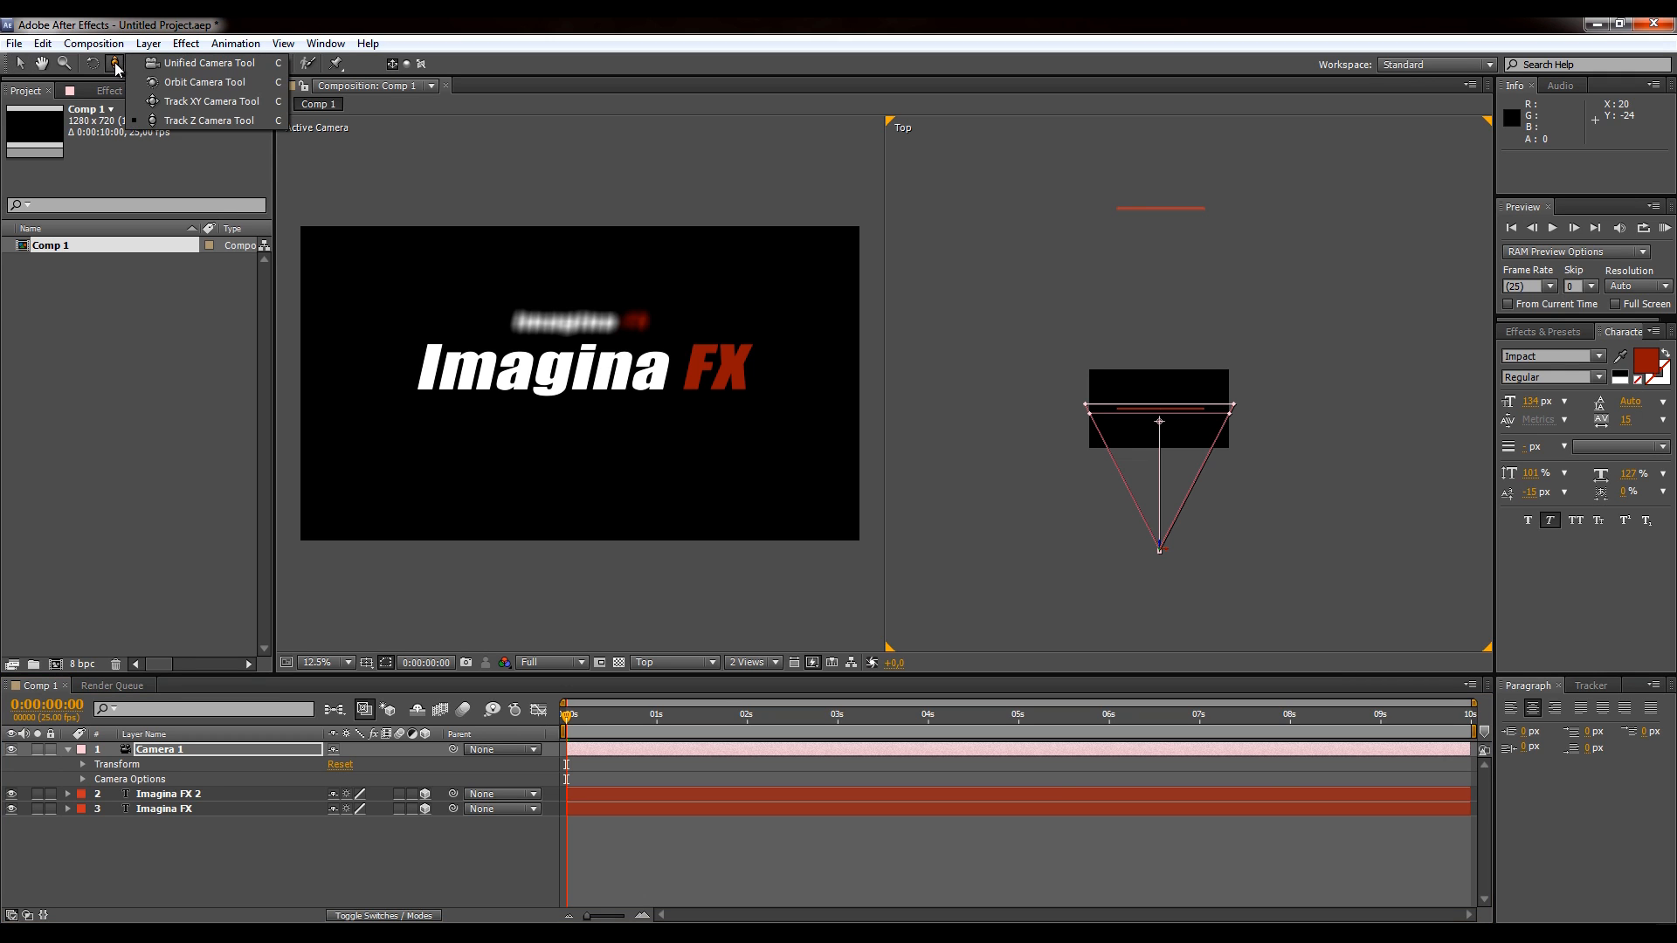
pyautogui.click(164, 86)
pyautogui.moveTo(572, 300)
pyautogui.mouseDown()
pyautogui.moveTo(498, 288)
pyautogui.moveTo(610, 306)
pyautogui.moveTo(637, 285)
pyautogui.moveTo(506, 277)
pyautogui.moveTo(547, 311)
pyautogui.moveTo(578, 301)
pyautogui.mouseUp()
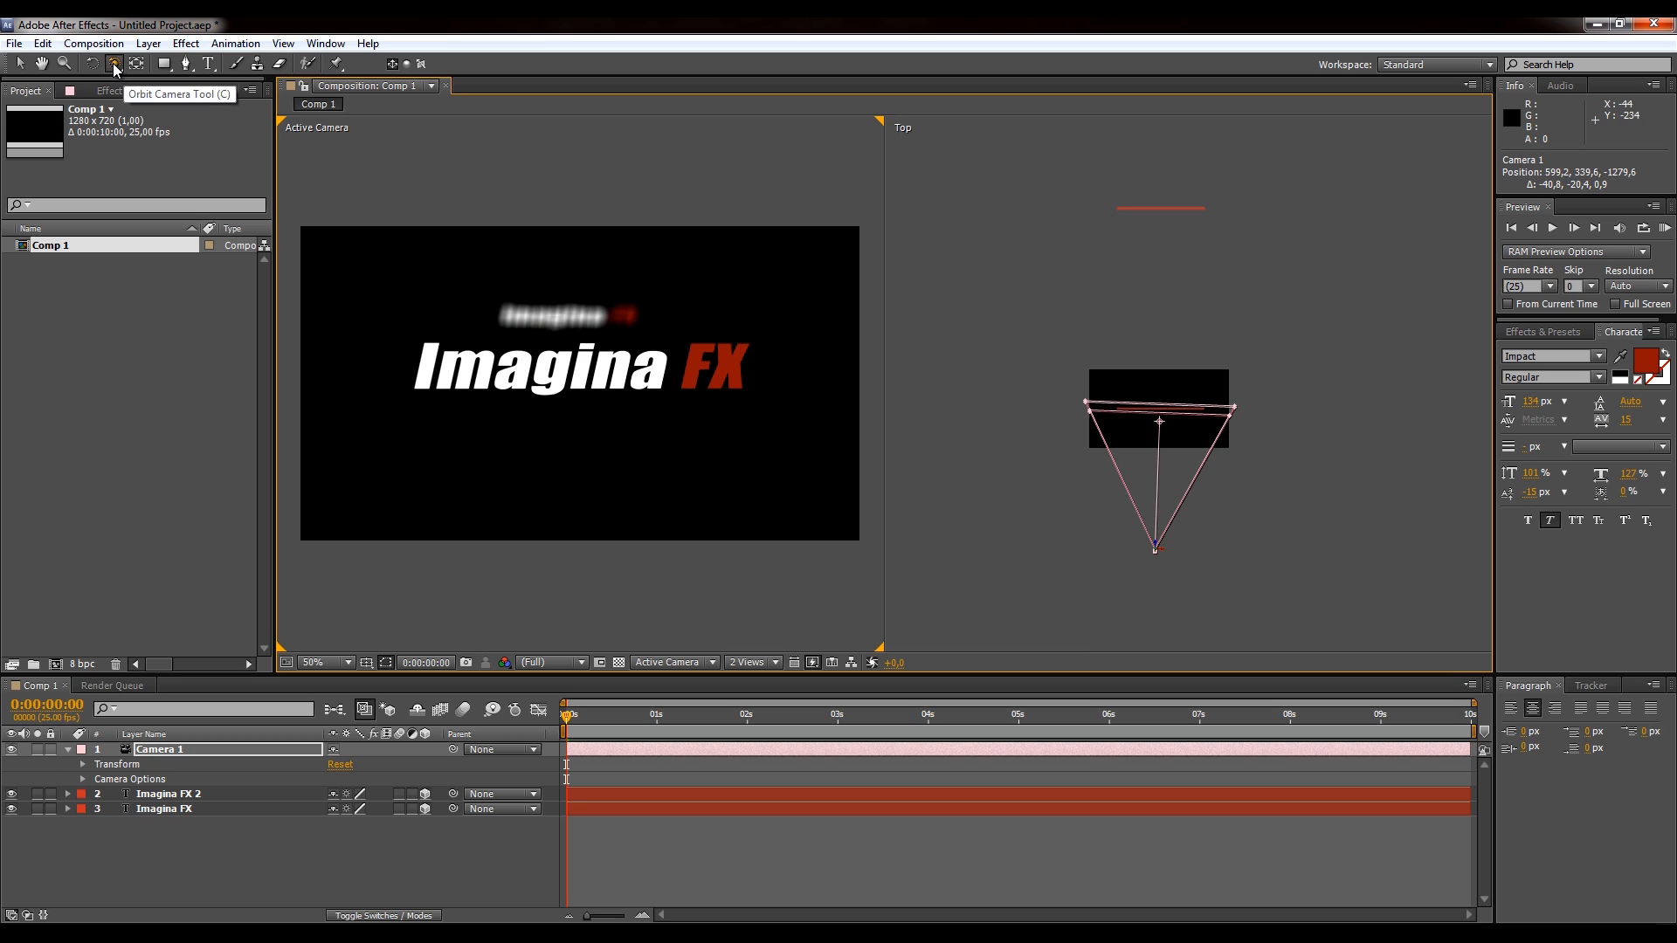
# - Move Camera 1 back and forth with the Track Z Camera tool, and reposition it from the Top view to Z about -1293.1
pyautogui.moveTo(115, 69); pyautogui.dragTo(199, 120)
pyautogui.moveTo(534, 437); pyautogui.dragTo(572, 442)
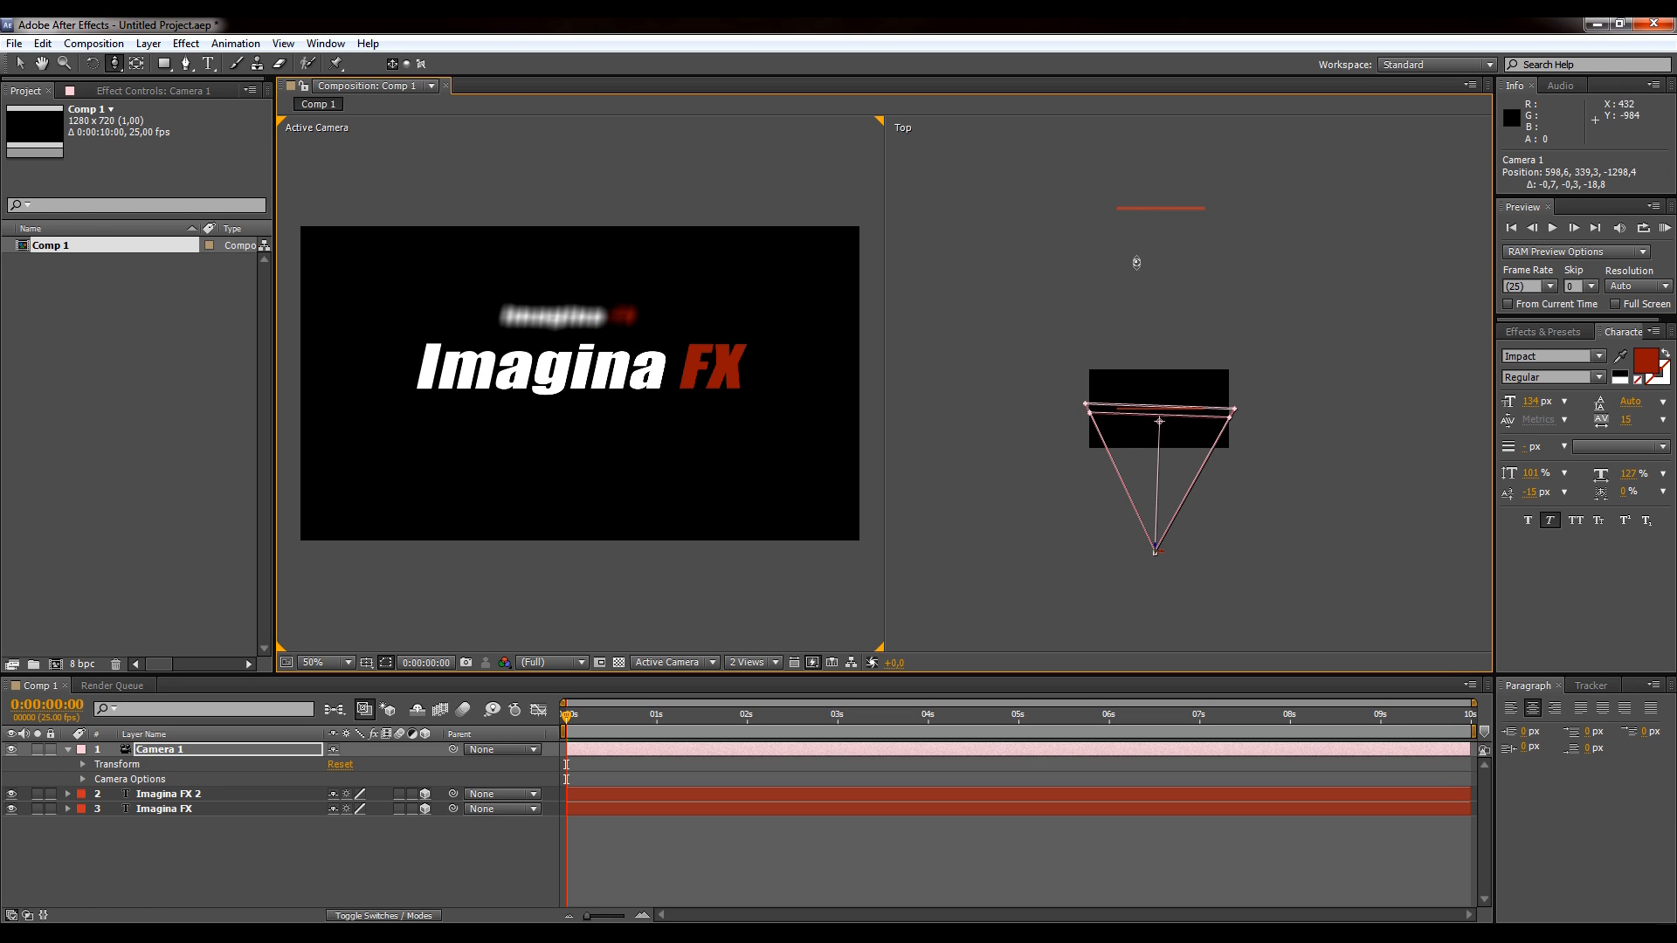
pyautogui.moveTo(558, 416)
pyautogui.mouseDown()
pyautogui.moveTo(551, 385)
pyautogui.moveTo(532, 438)
pyautogui.moveTo(546, 334)
pyautogui.moveTo(559, 438)
pyautogui.mouseUp()
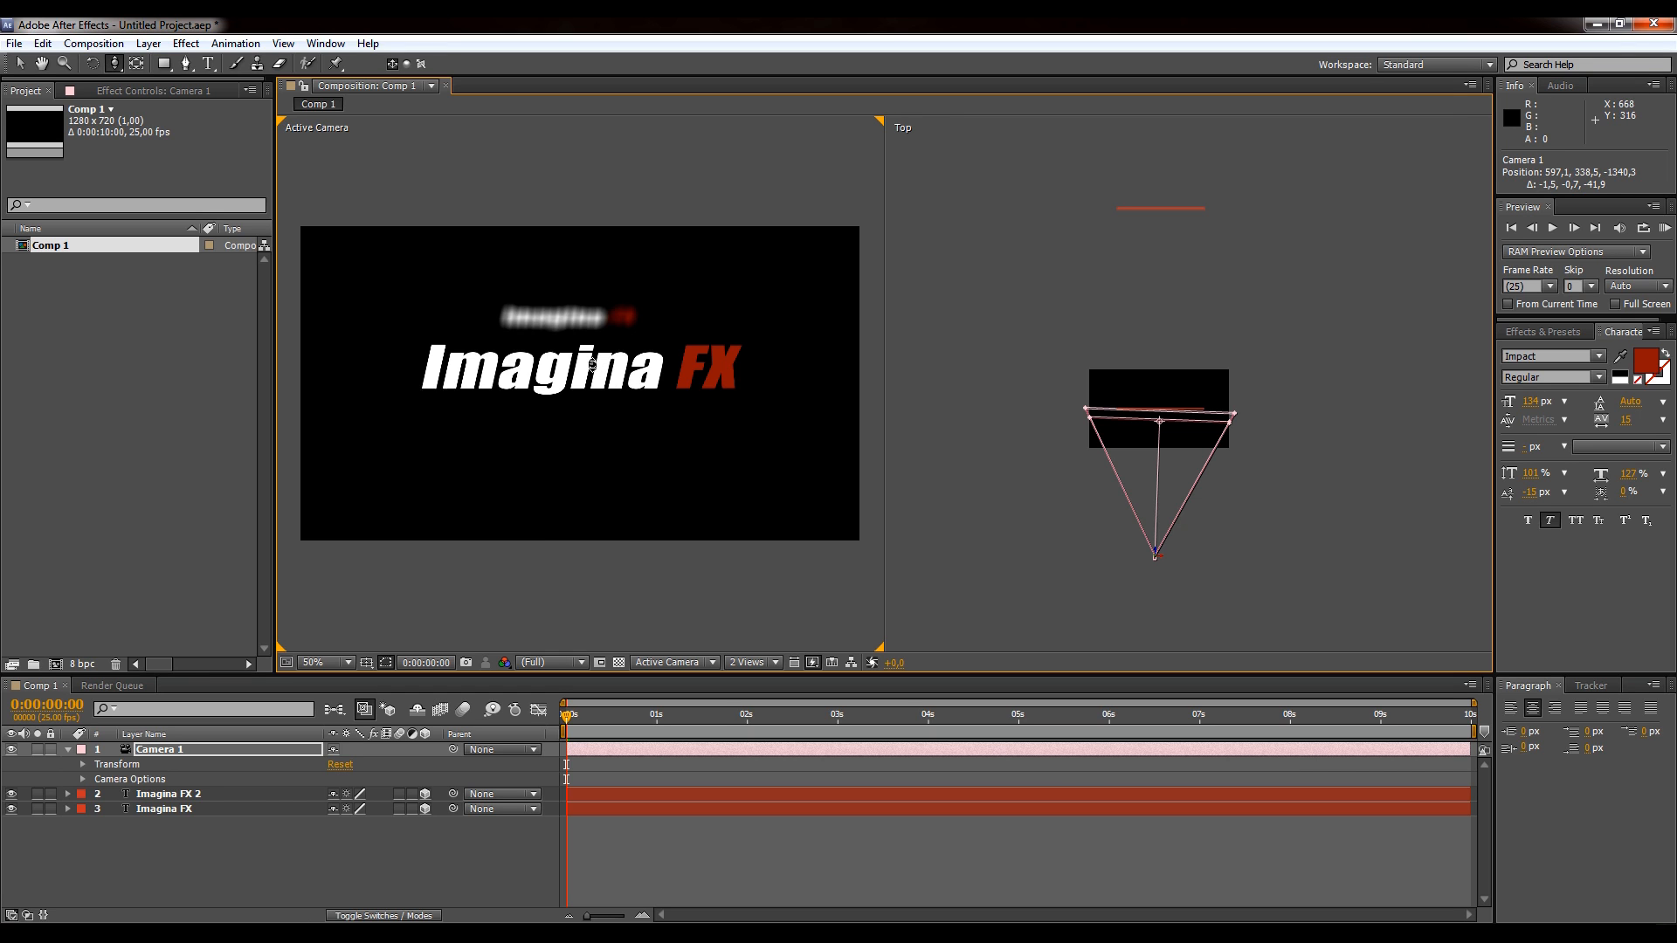
pyautogui.moveTo(593, 365); pyautogui.dragTo(636, 396)
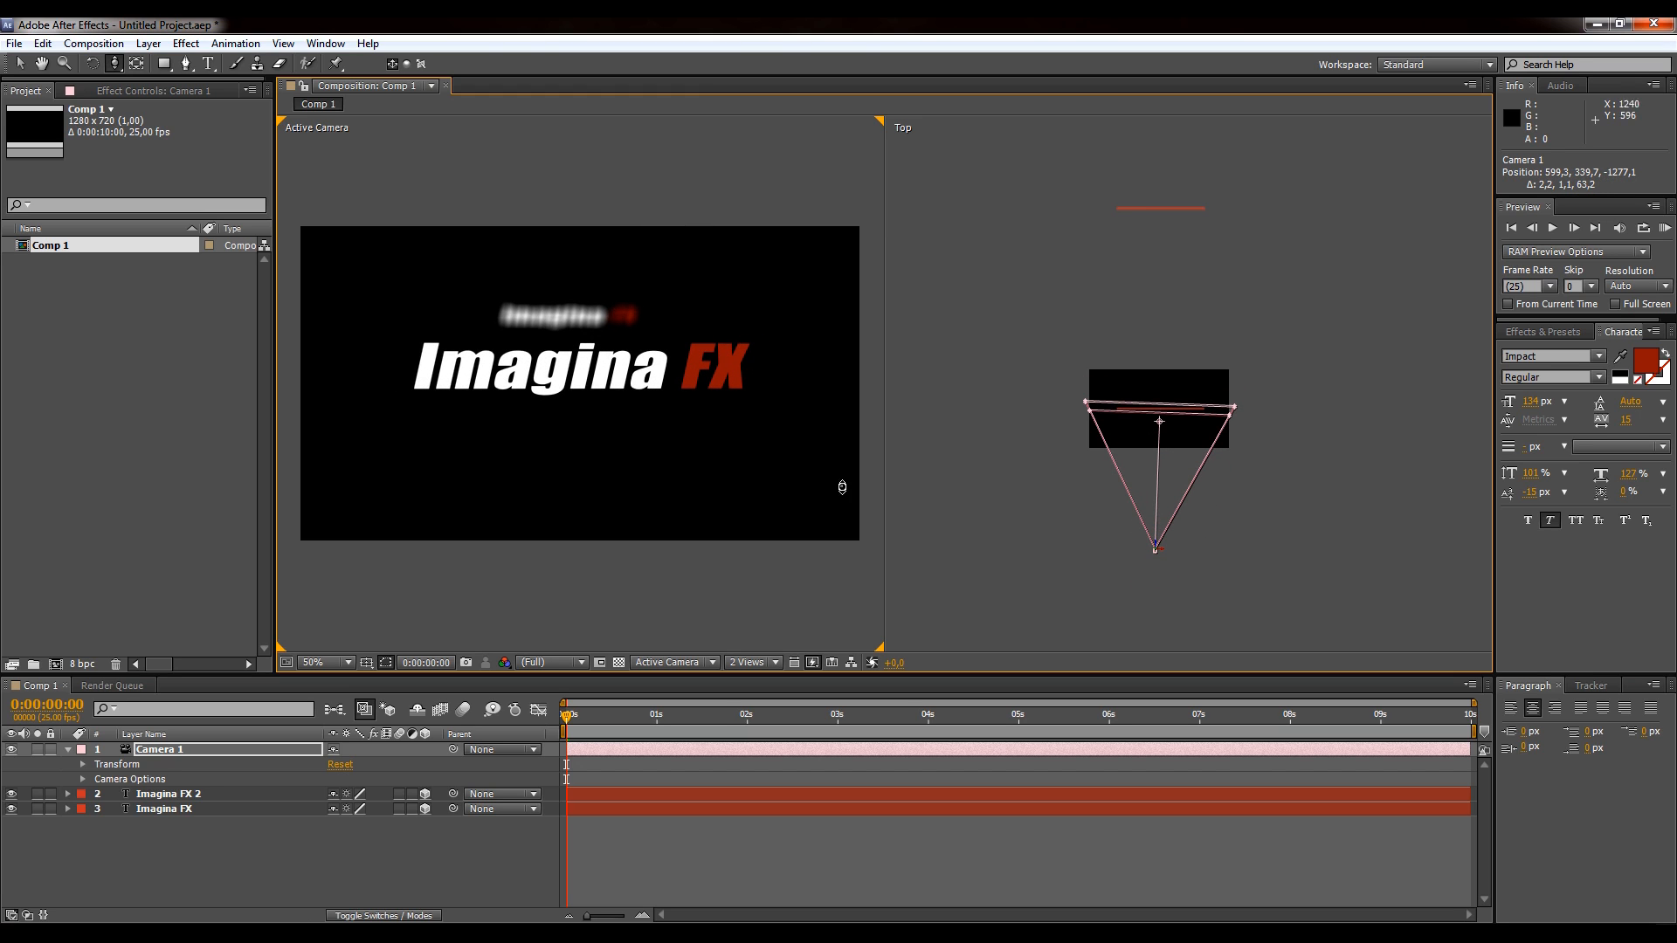
pyautogui.click(23, 67)
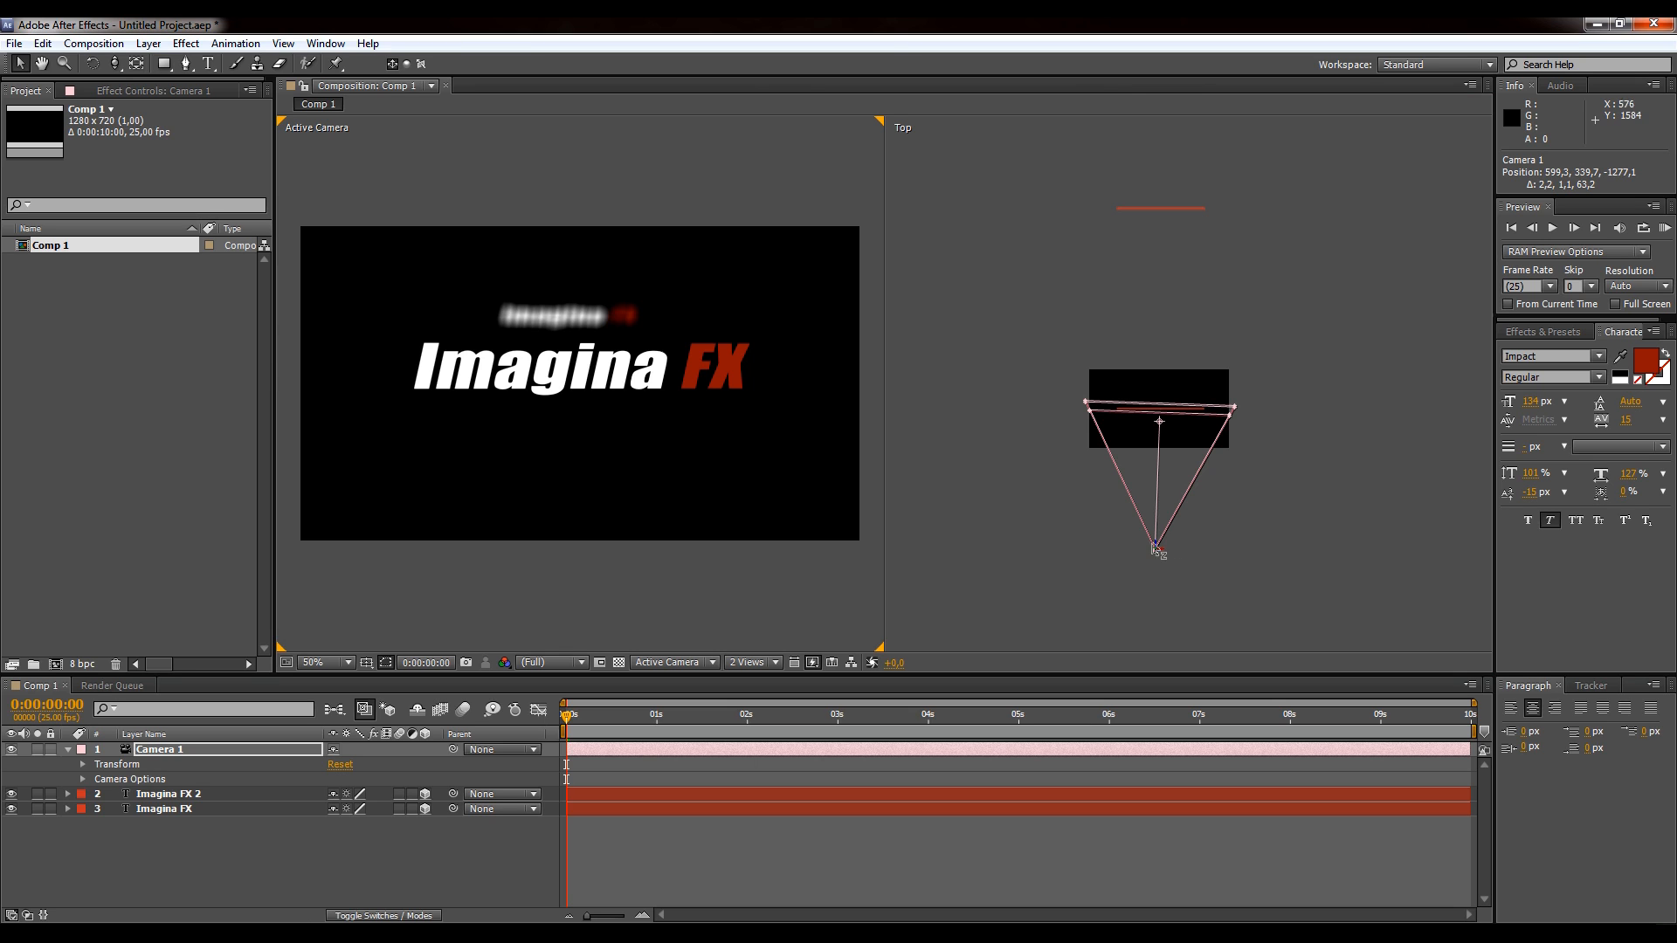
pyautogui.moveTo(1157, 548)
pyautogui.mouseDown()
pyautogui.moveTo(1160, 476)
pyautogui.moveTo(1160, 569)
pyautogui.moveTo(1157, 547)
pyautogui.mouseUp()
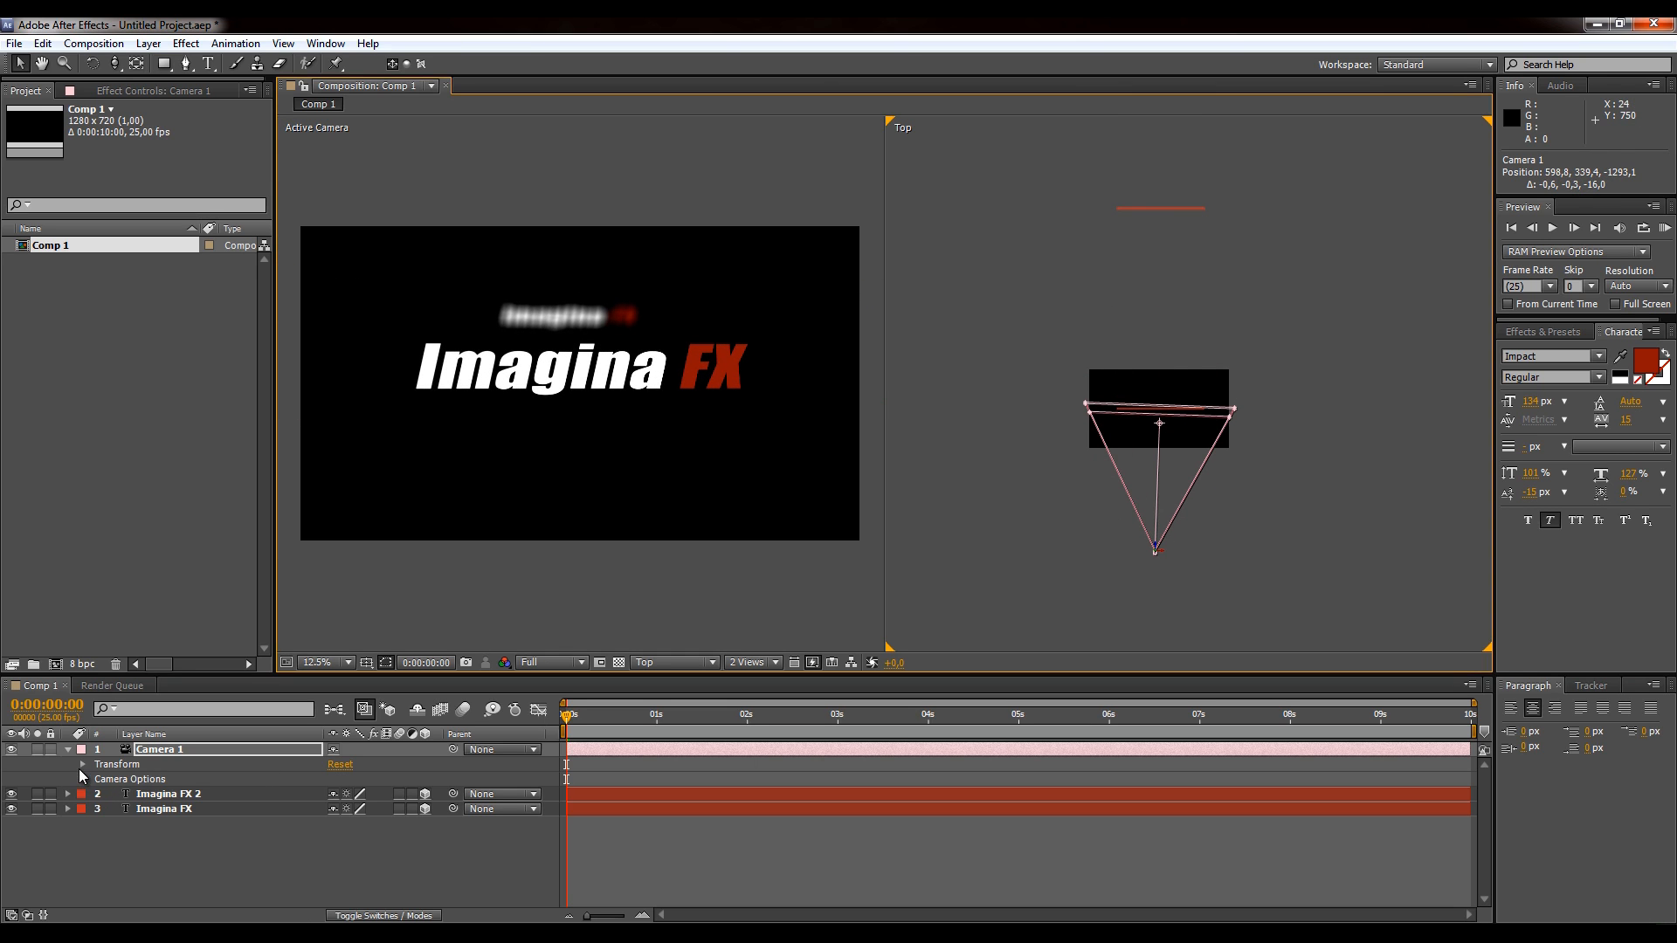
pyautogui.click(81, 765)
pyautogui.click(81, 765)
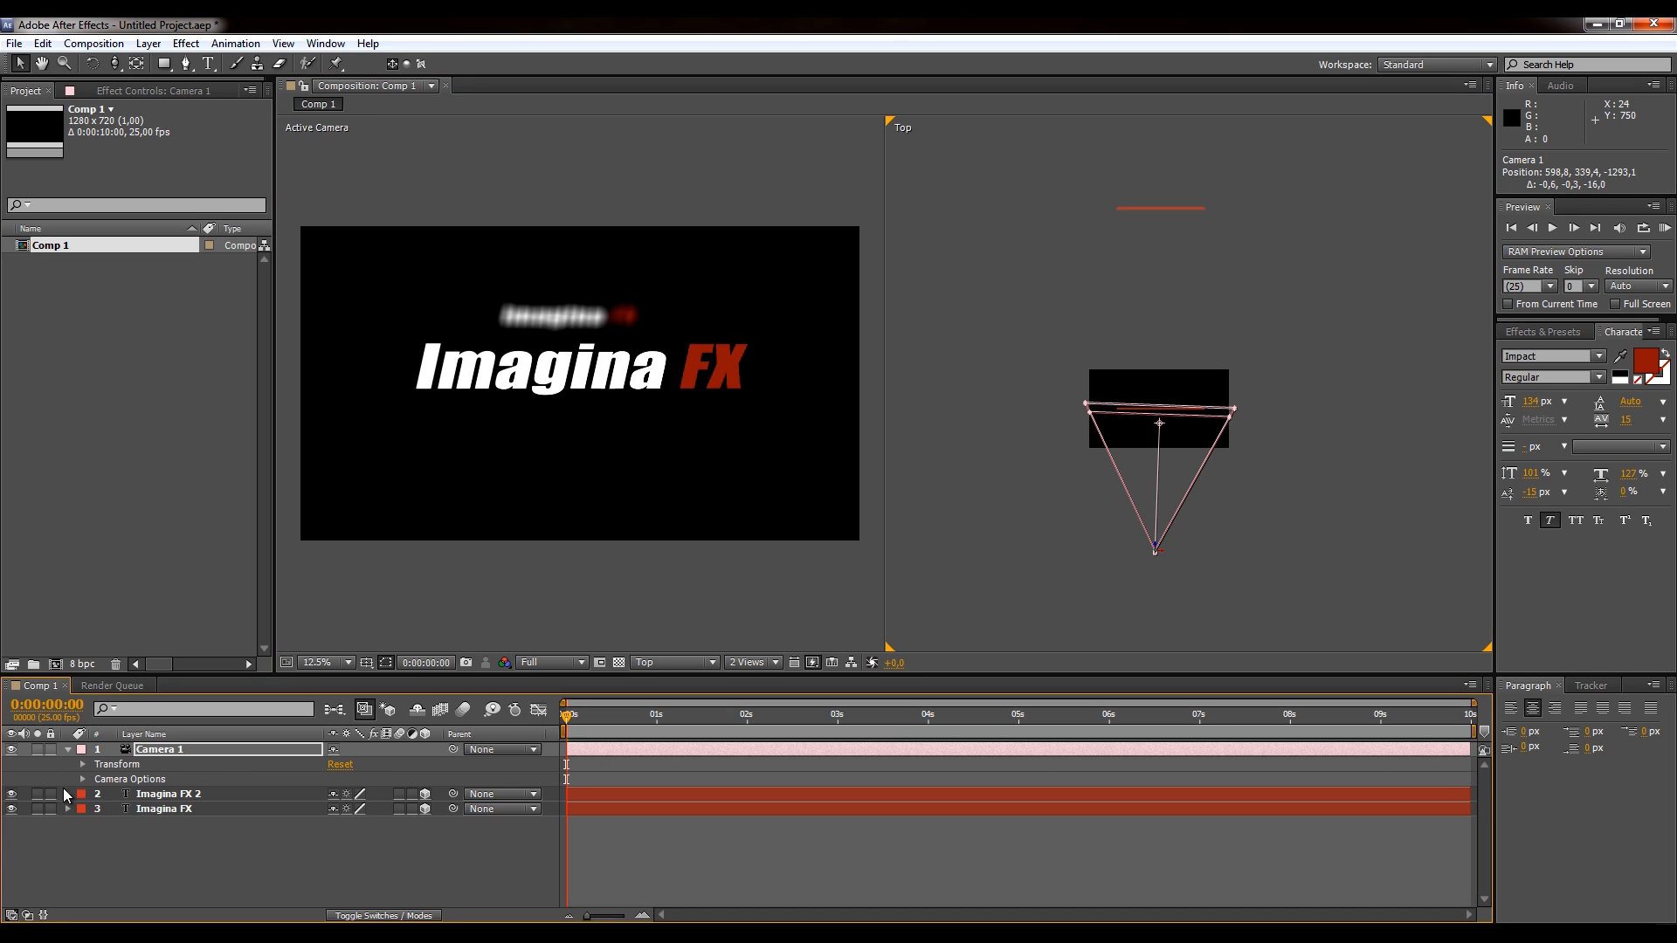
pyautogui.click(69, 794)
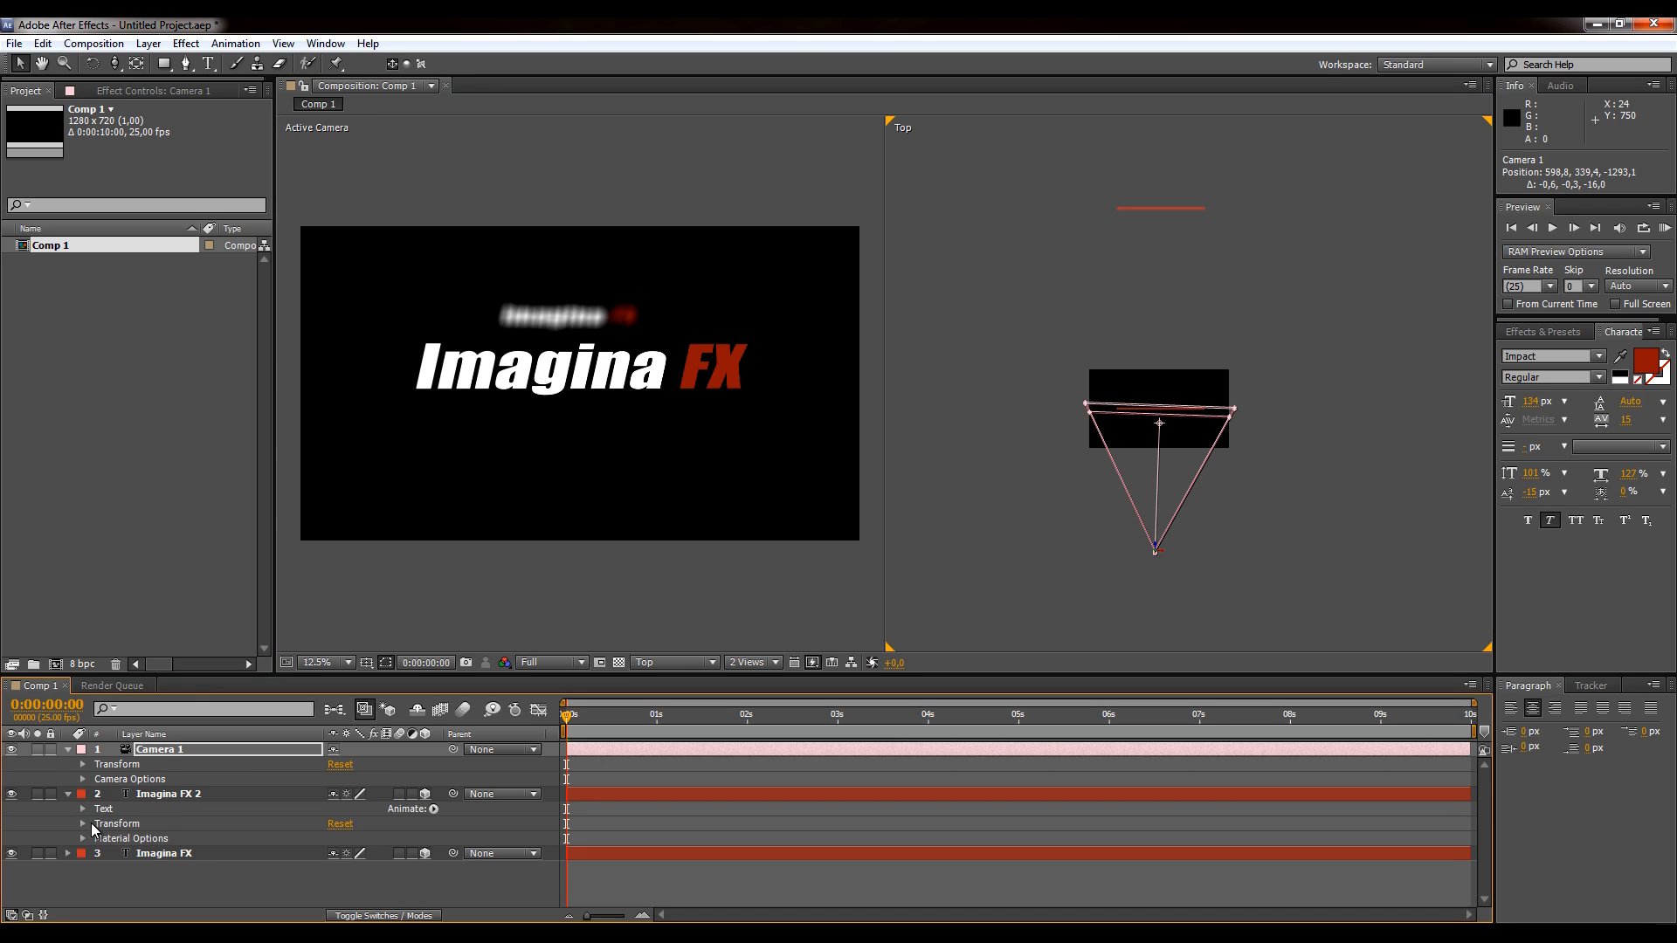
pyautogui.click(68, 796)
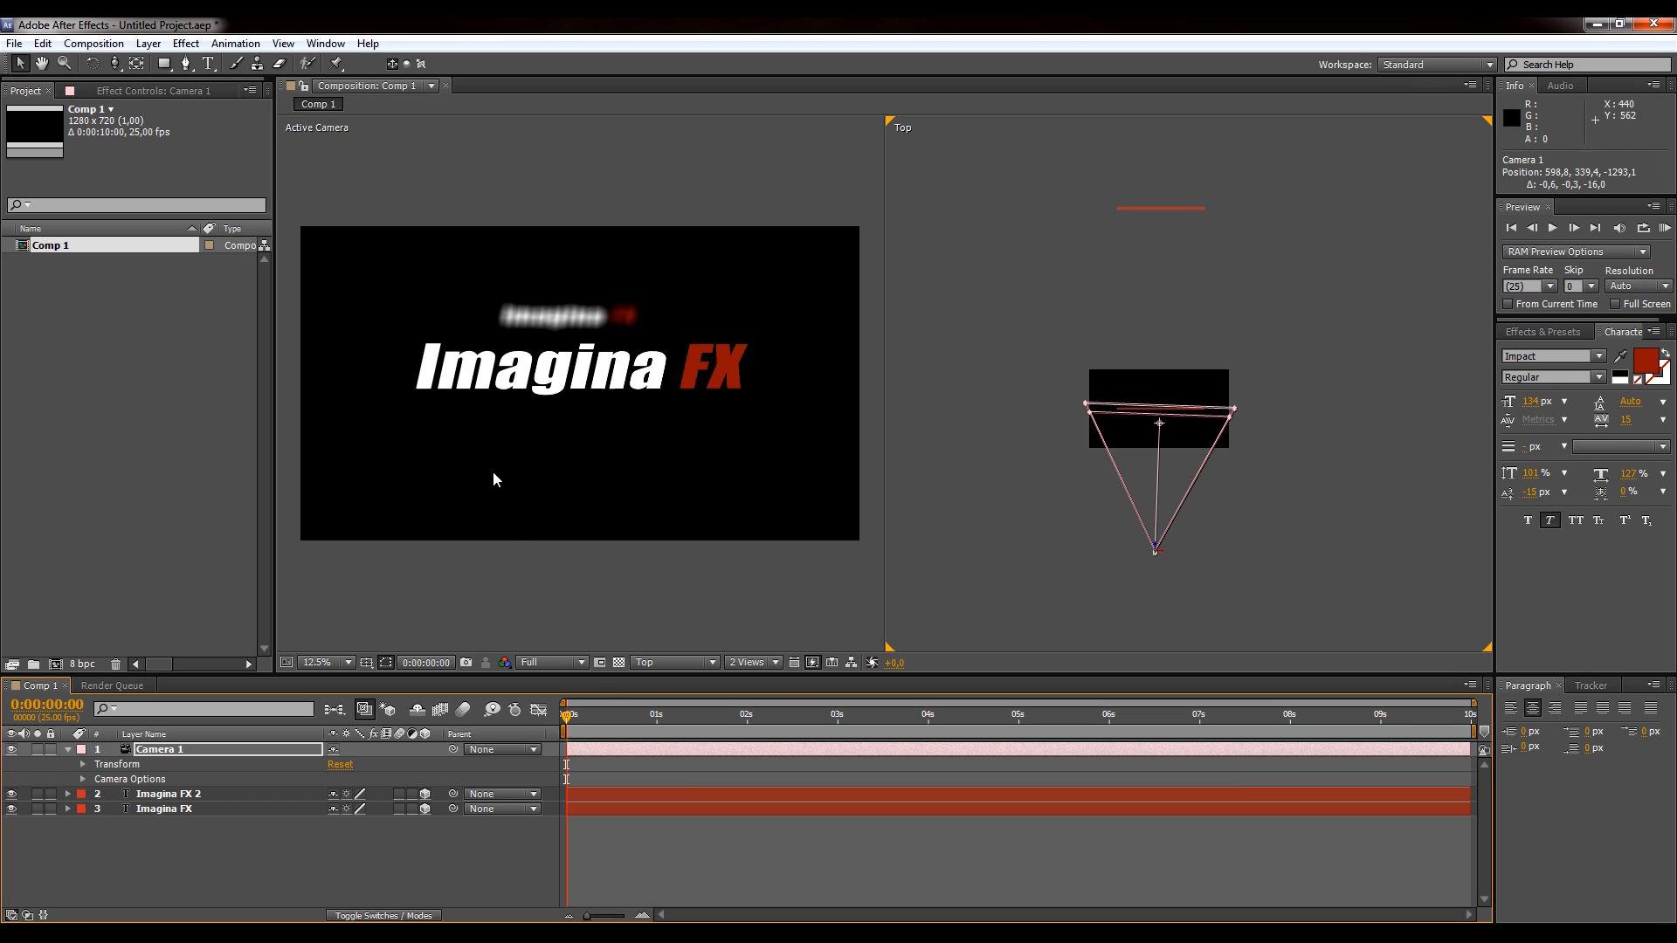
pyautogui.click(662, 662)
pyautogui.click(690, 594)
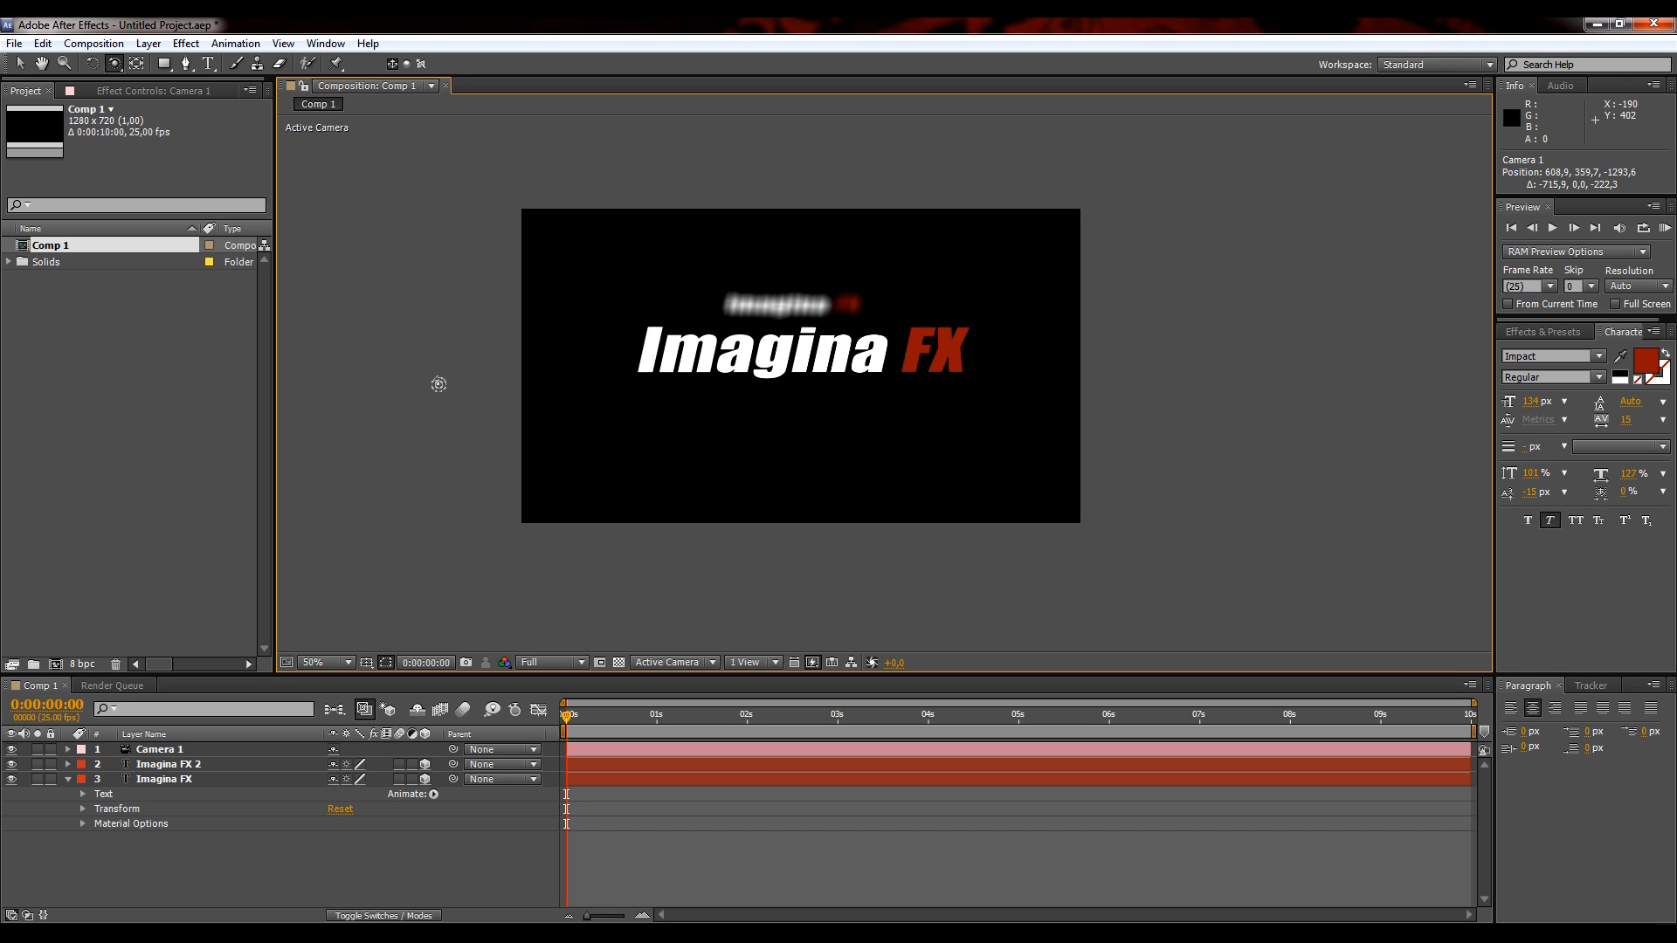
# - Collapse the Imagina FX layer and start a new light named Light 1, reviewing the light types and keeping Spot
pyautogui.click(68, 778)
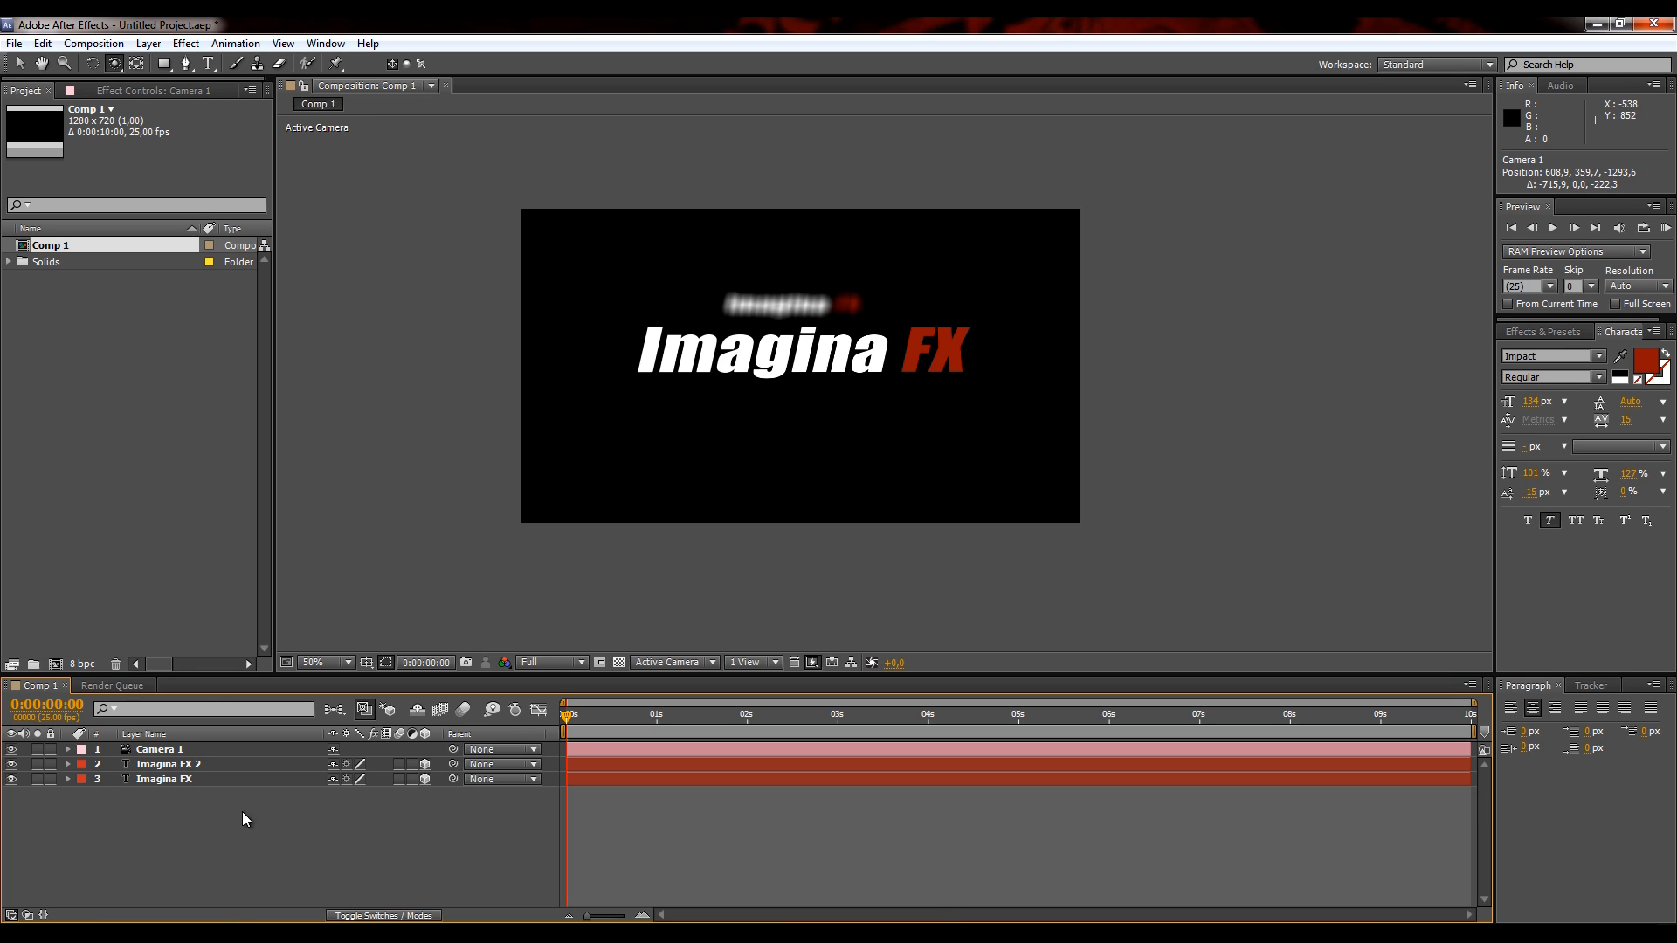
pyautogui.rightClick(165, 804)
pyautogui.moveTo(225, 639)
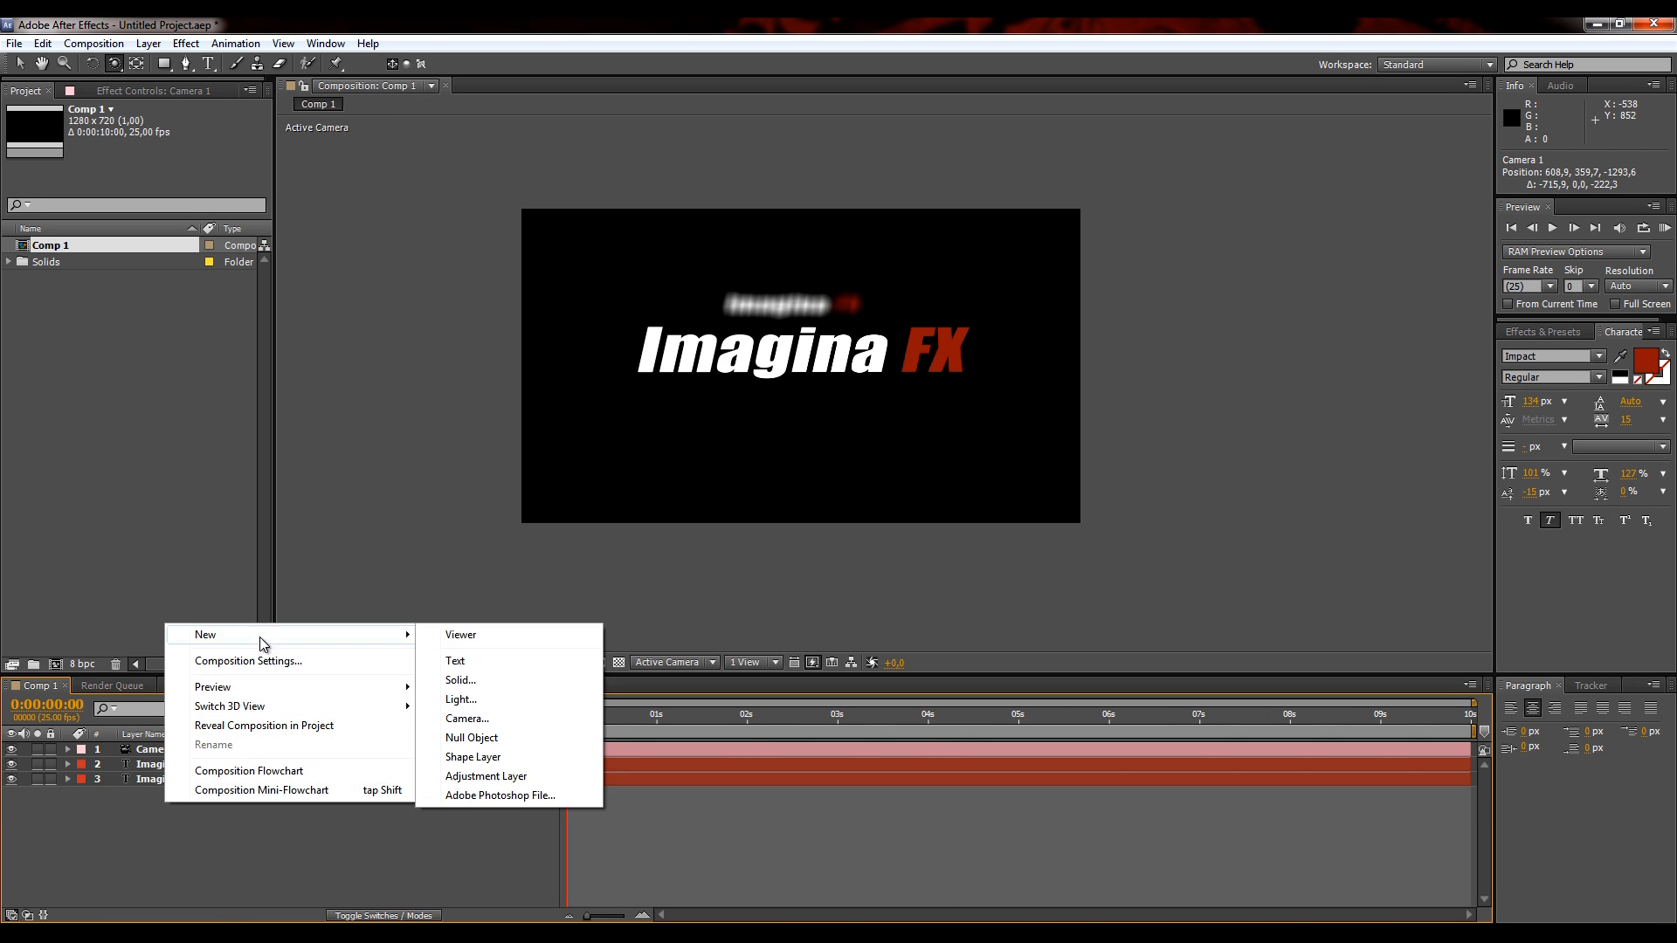
pyautogui.click(529, 699)
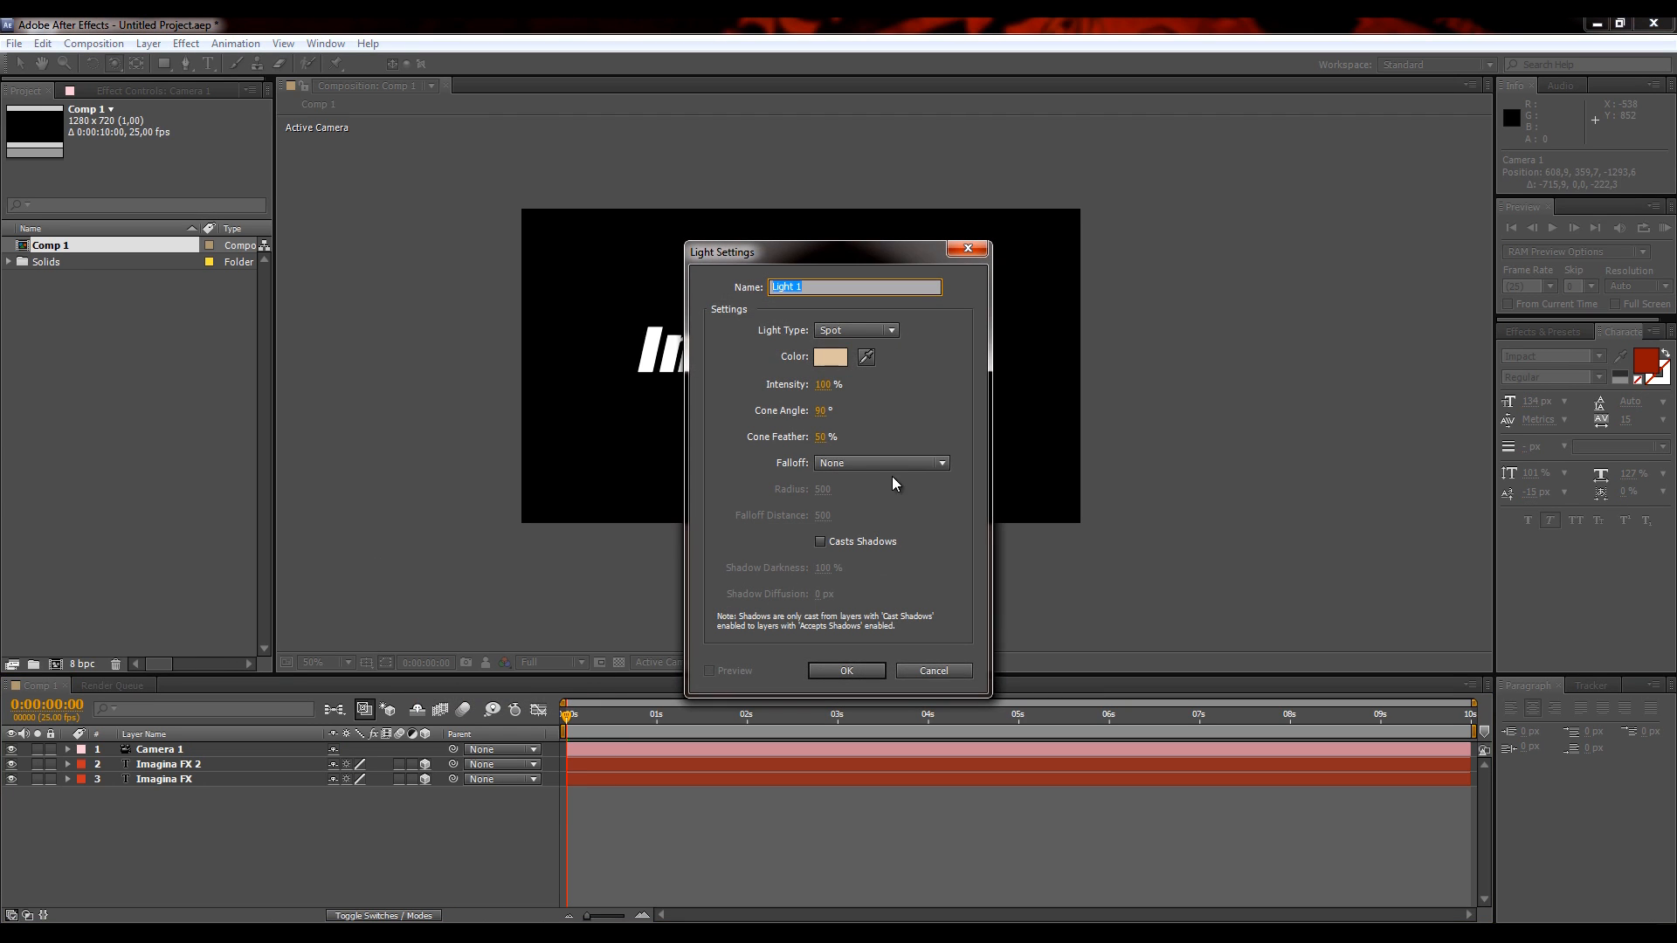
pyautogui.click(858, 329)
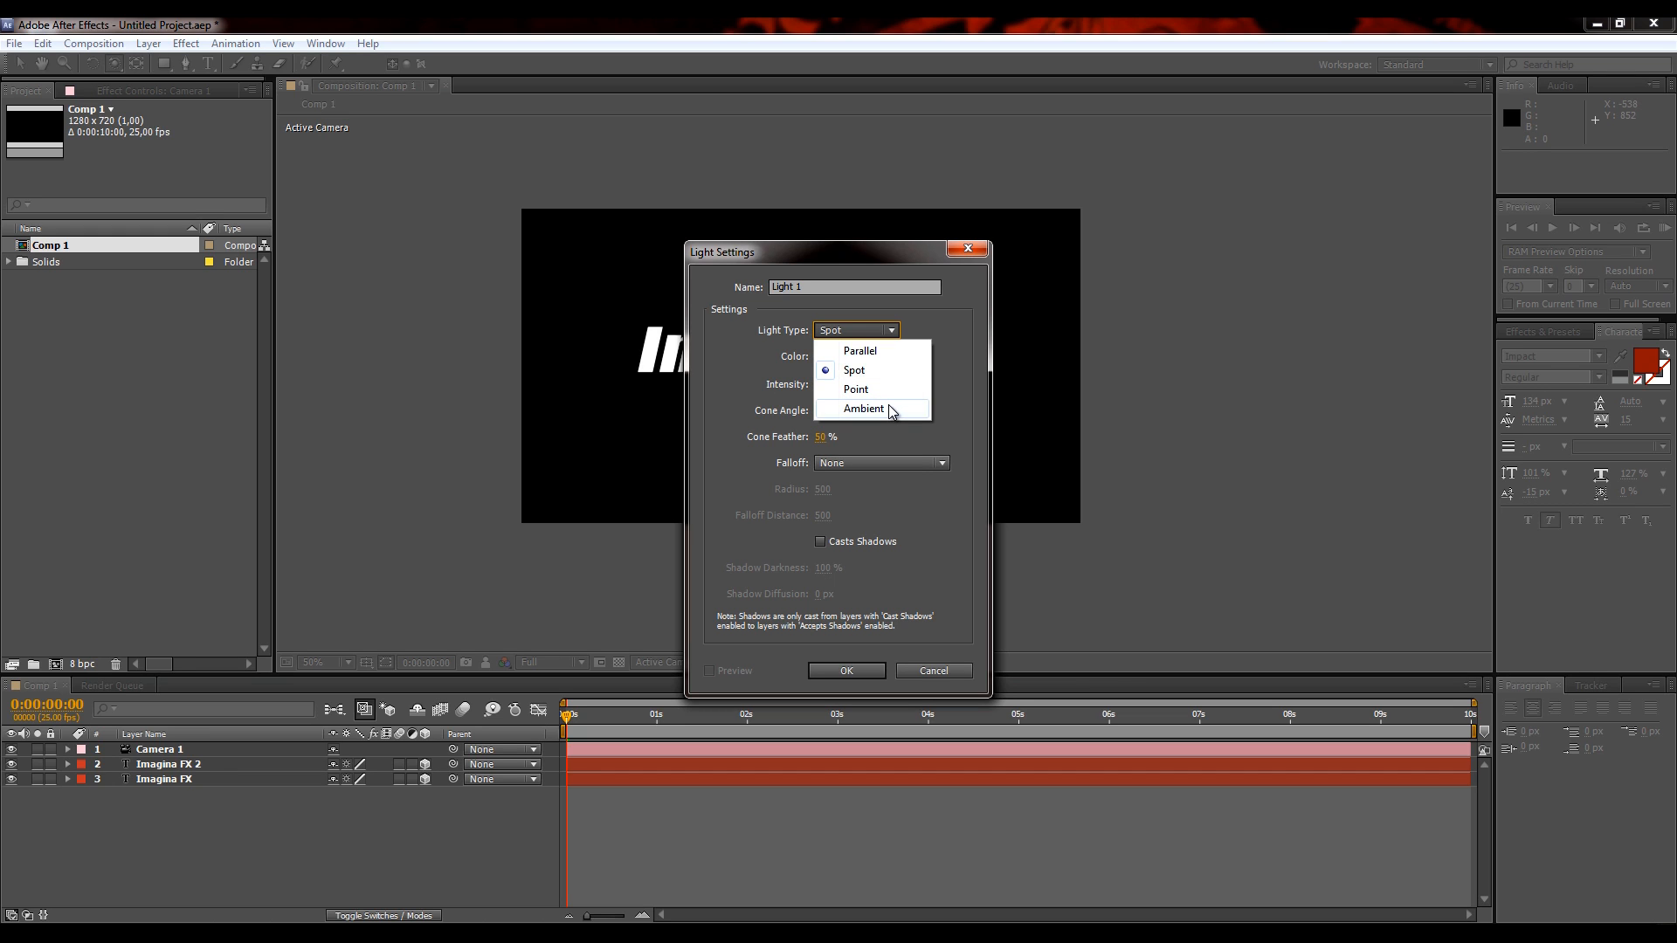
pyautogui.click(886, 371)
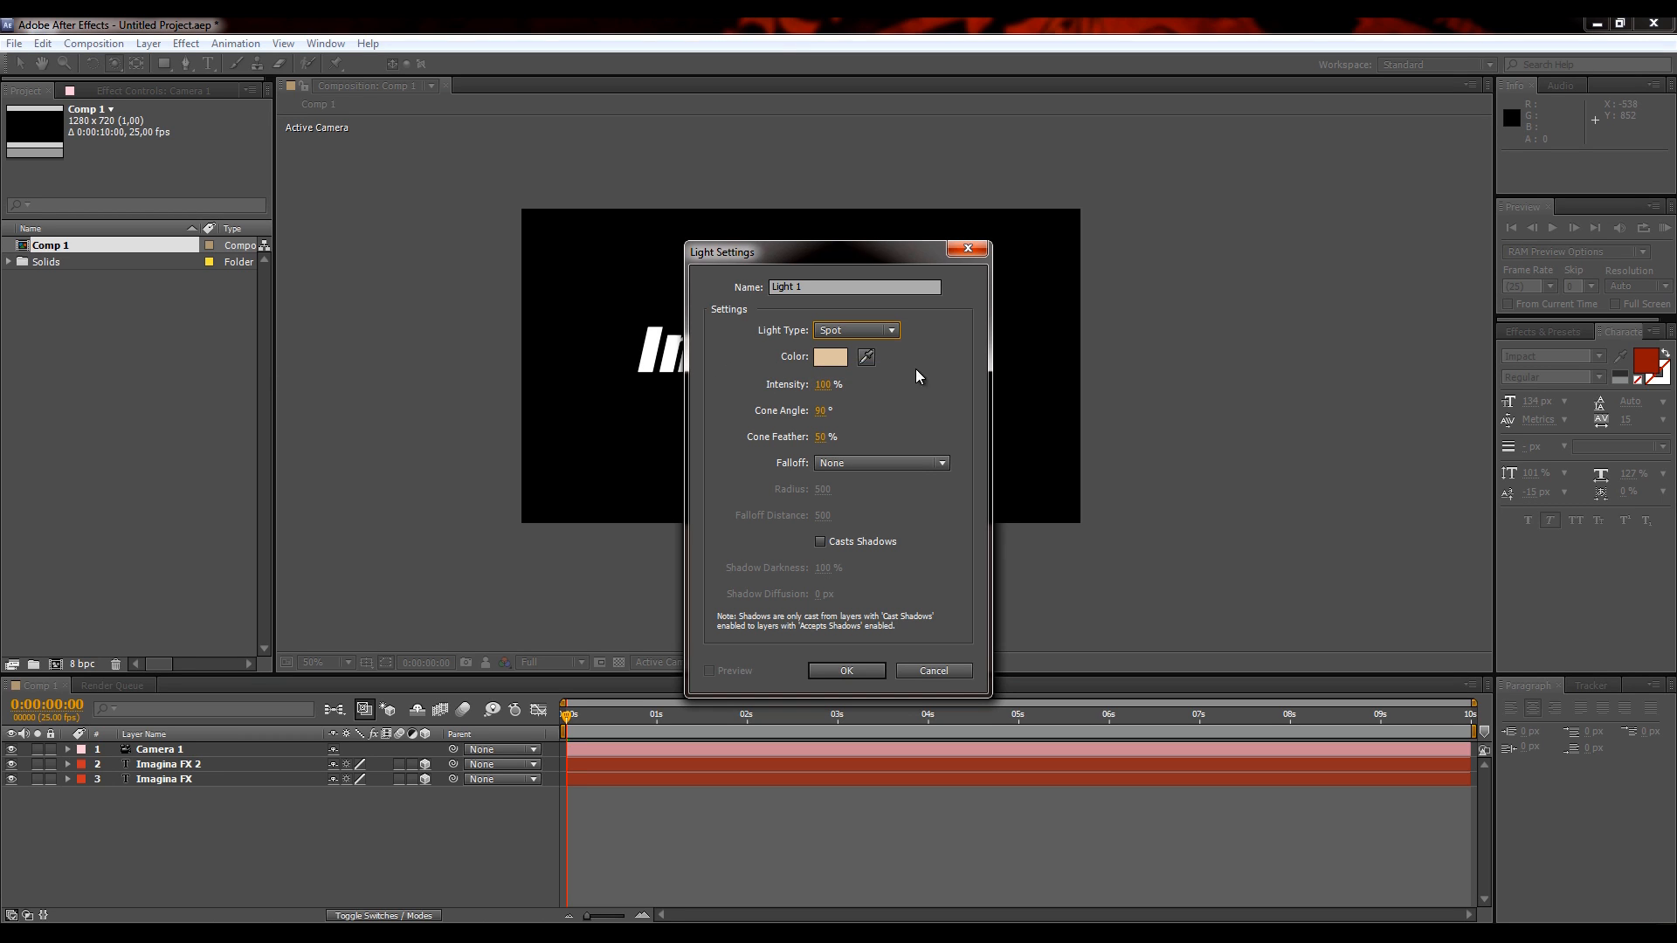
# - Give the spot light a slightly brighter peach colour, keep Falloff at None, enable Casts Shadows and create it
pyautogui.click(830, 357)
pyautogui.moveTo(75, 101)
pyautogui.mouseDown()
pyautogui.moveTo(35, 94)
pyautogui.moveTo(73, 87)
pyautogui.mouseUp()
pyautogui.click(401, 57)
pyautogui.click(924, 463)
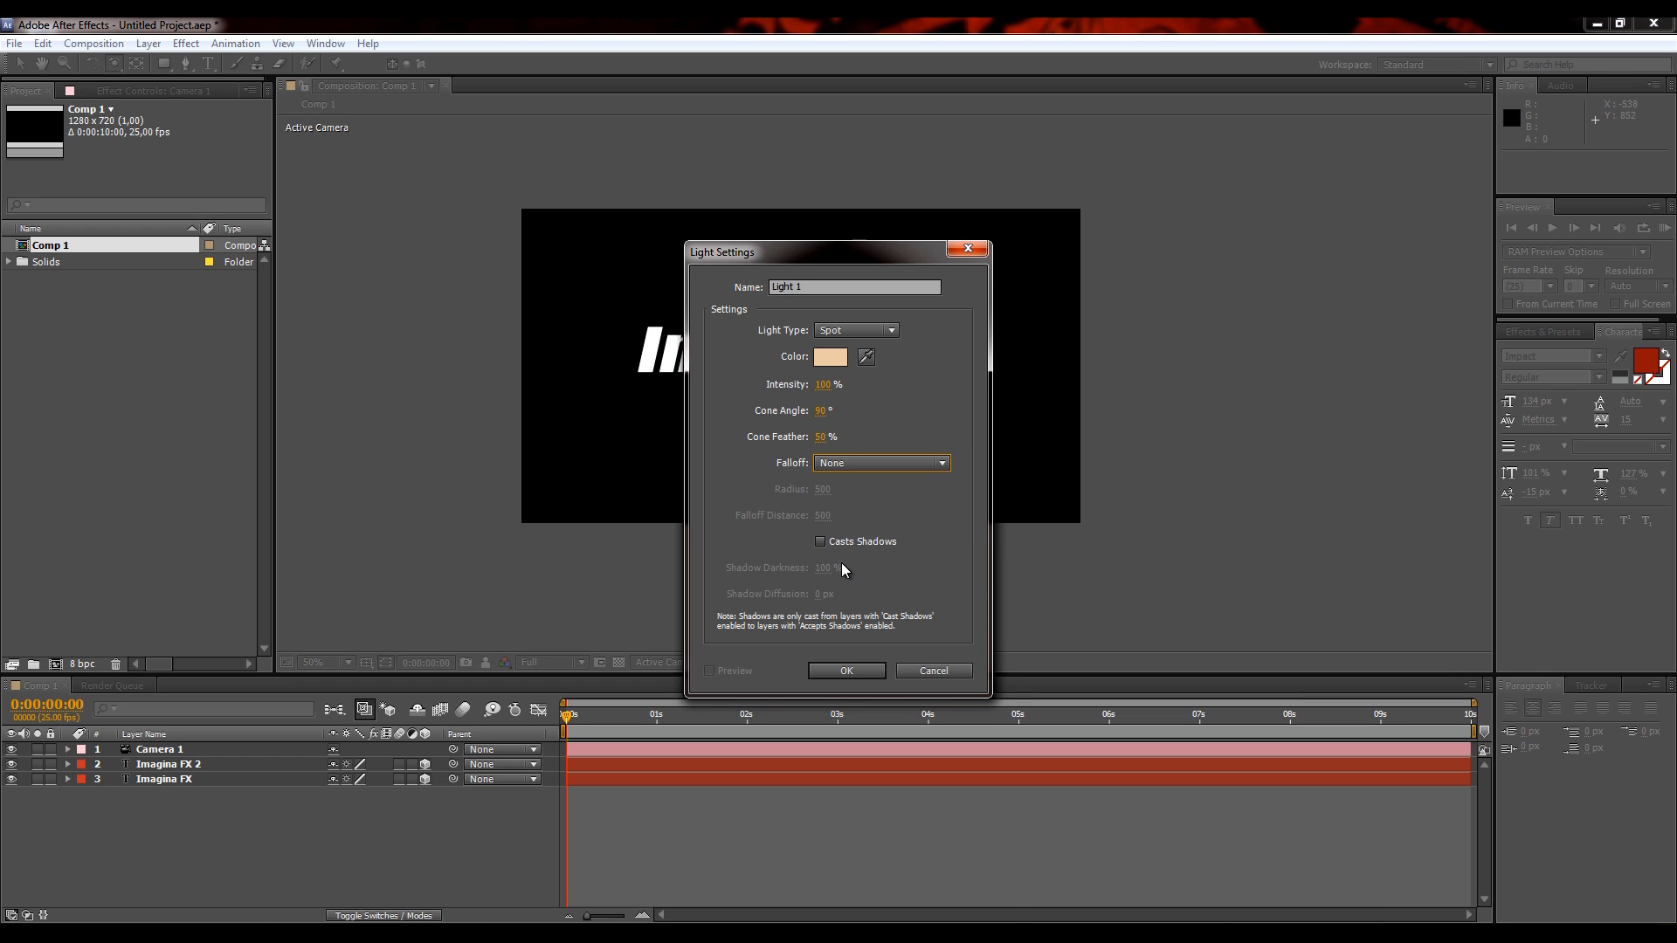
pyautogui.click(856, 543)
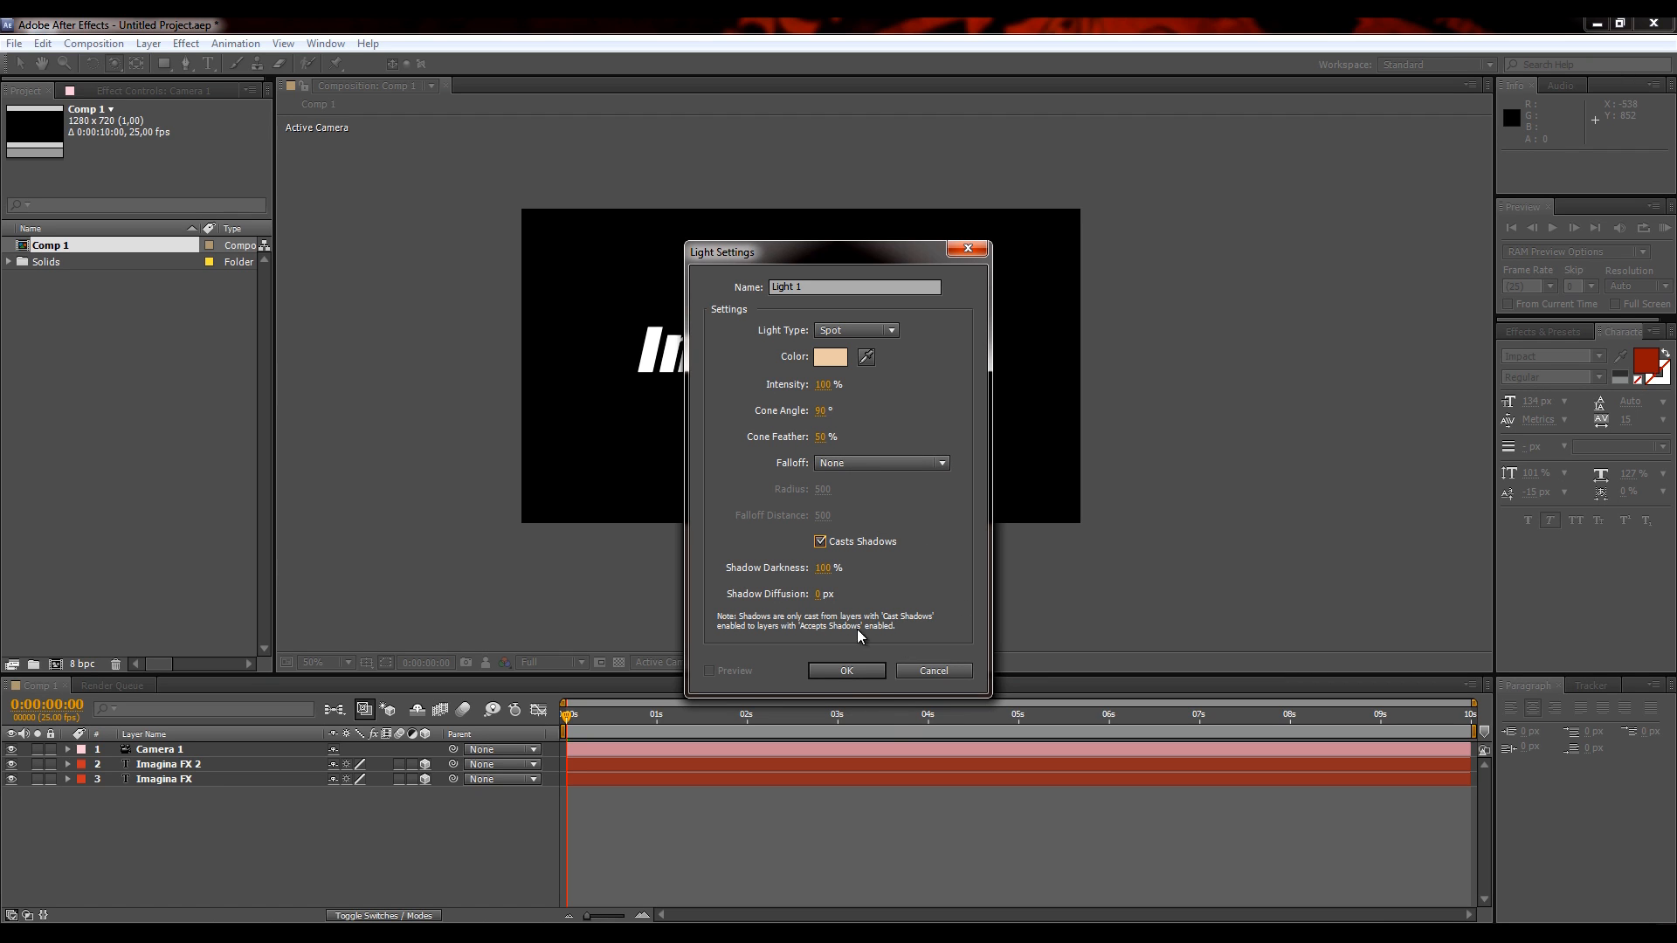
pyautogui.click(847, 669)
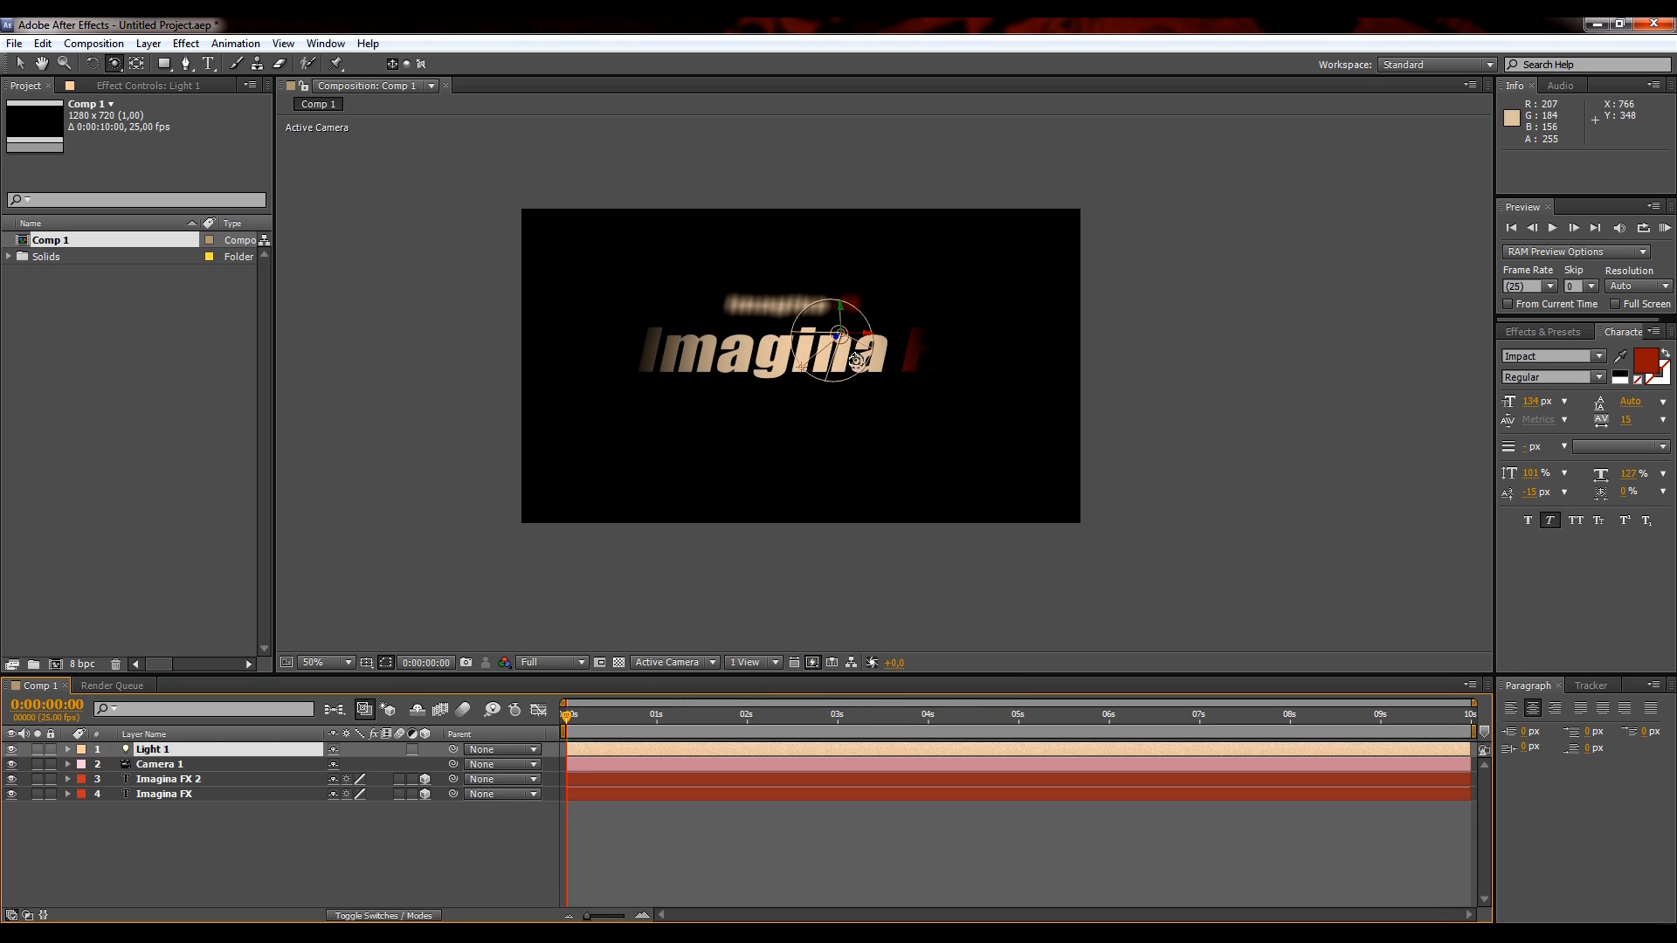
# - Toggle the visibility of Light 1 to compare the titles with and without the light
pyautogui.click(15, 751)
pyautogui.click(16, 752)
pyautogui.click(16, 751)
# - Lay out the composition as 2 Views - Horizontal and set the second view to Top, centred on Light 1 and the text
pyautogui.click(751, 662)
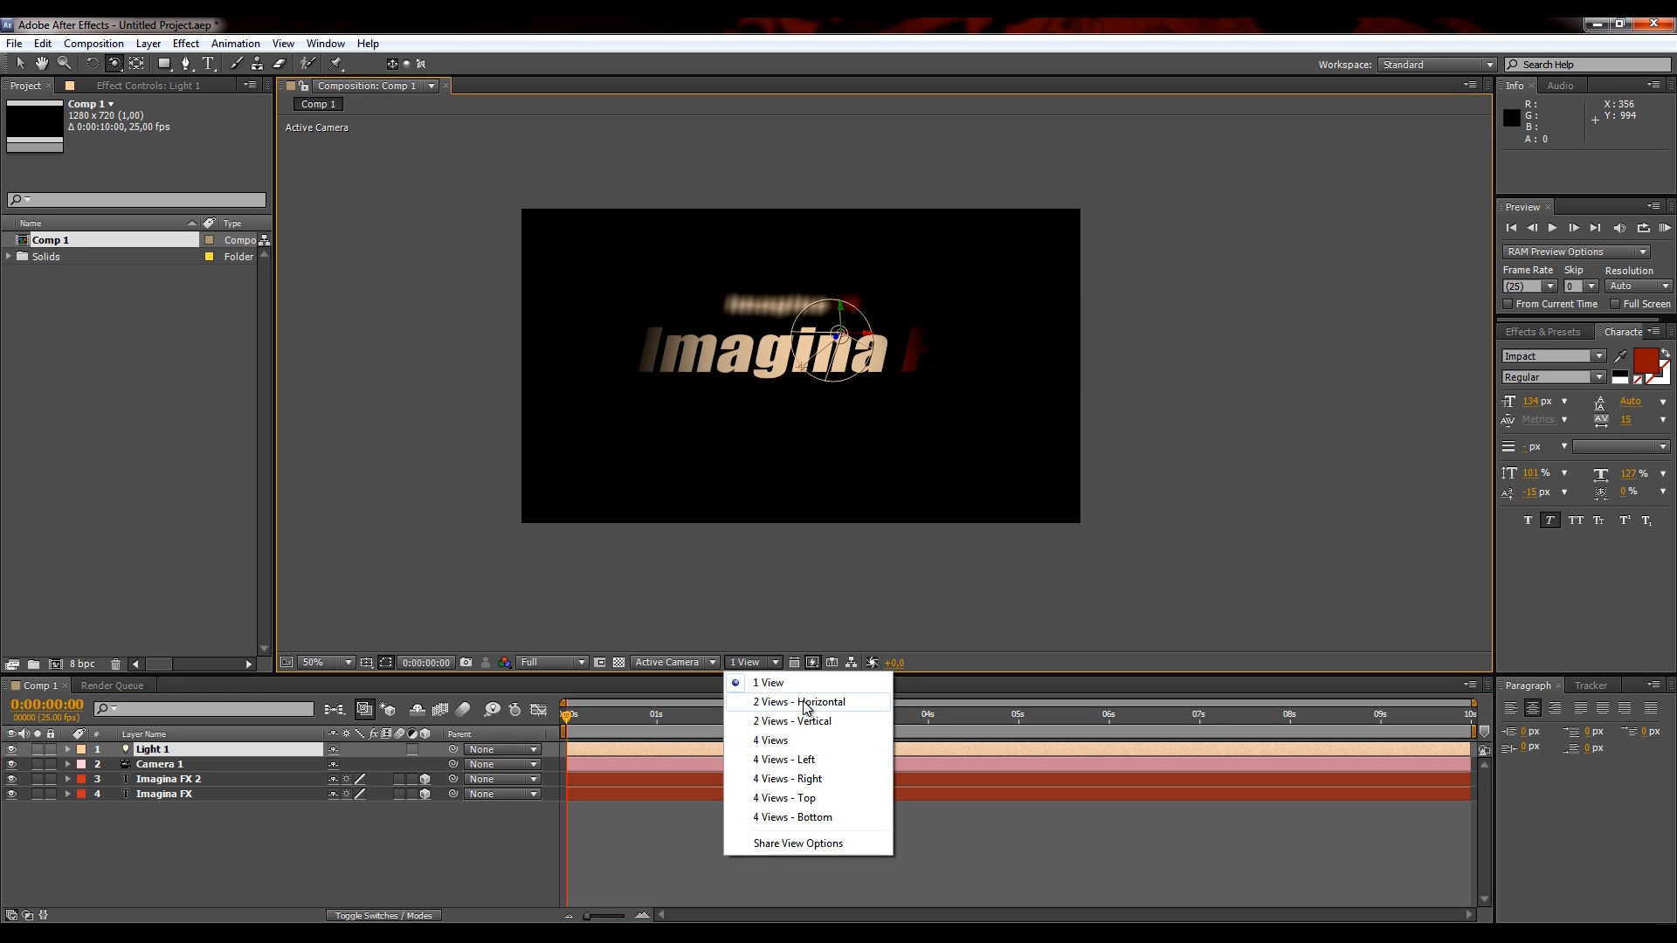
pyautogui.click(805, 703)
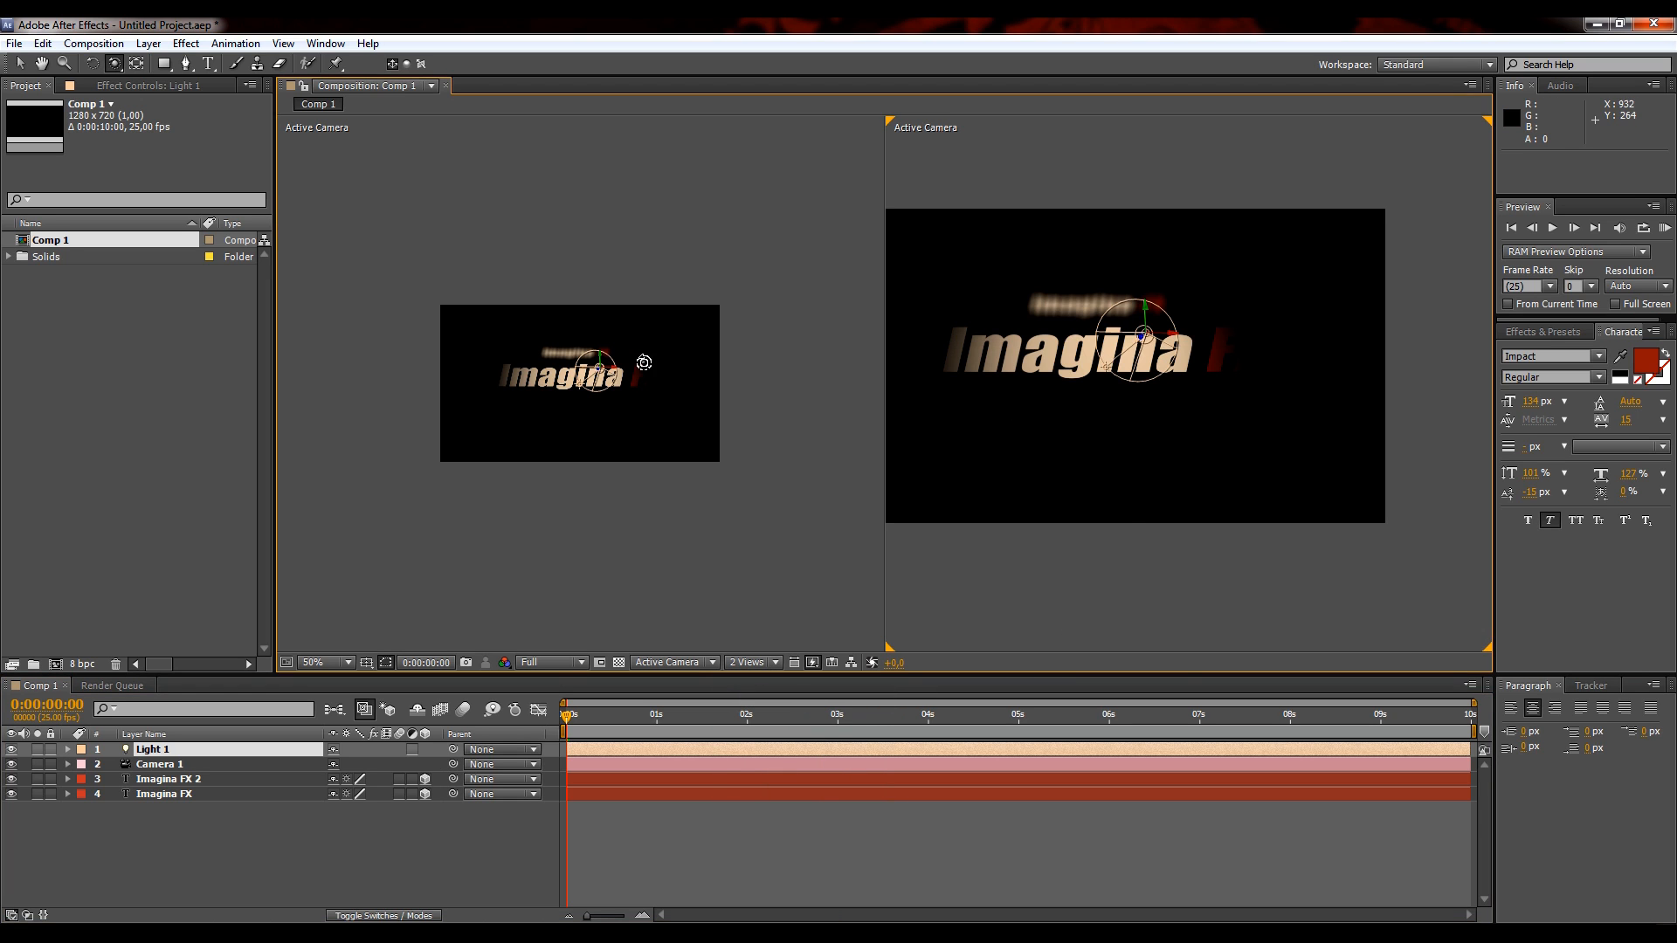
pyautogui.scroll(2, 644, 363)
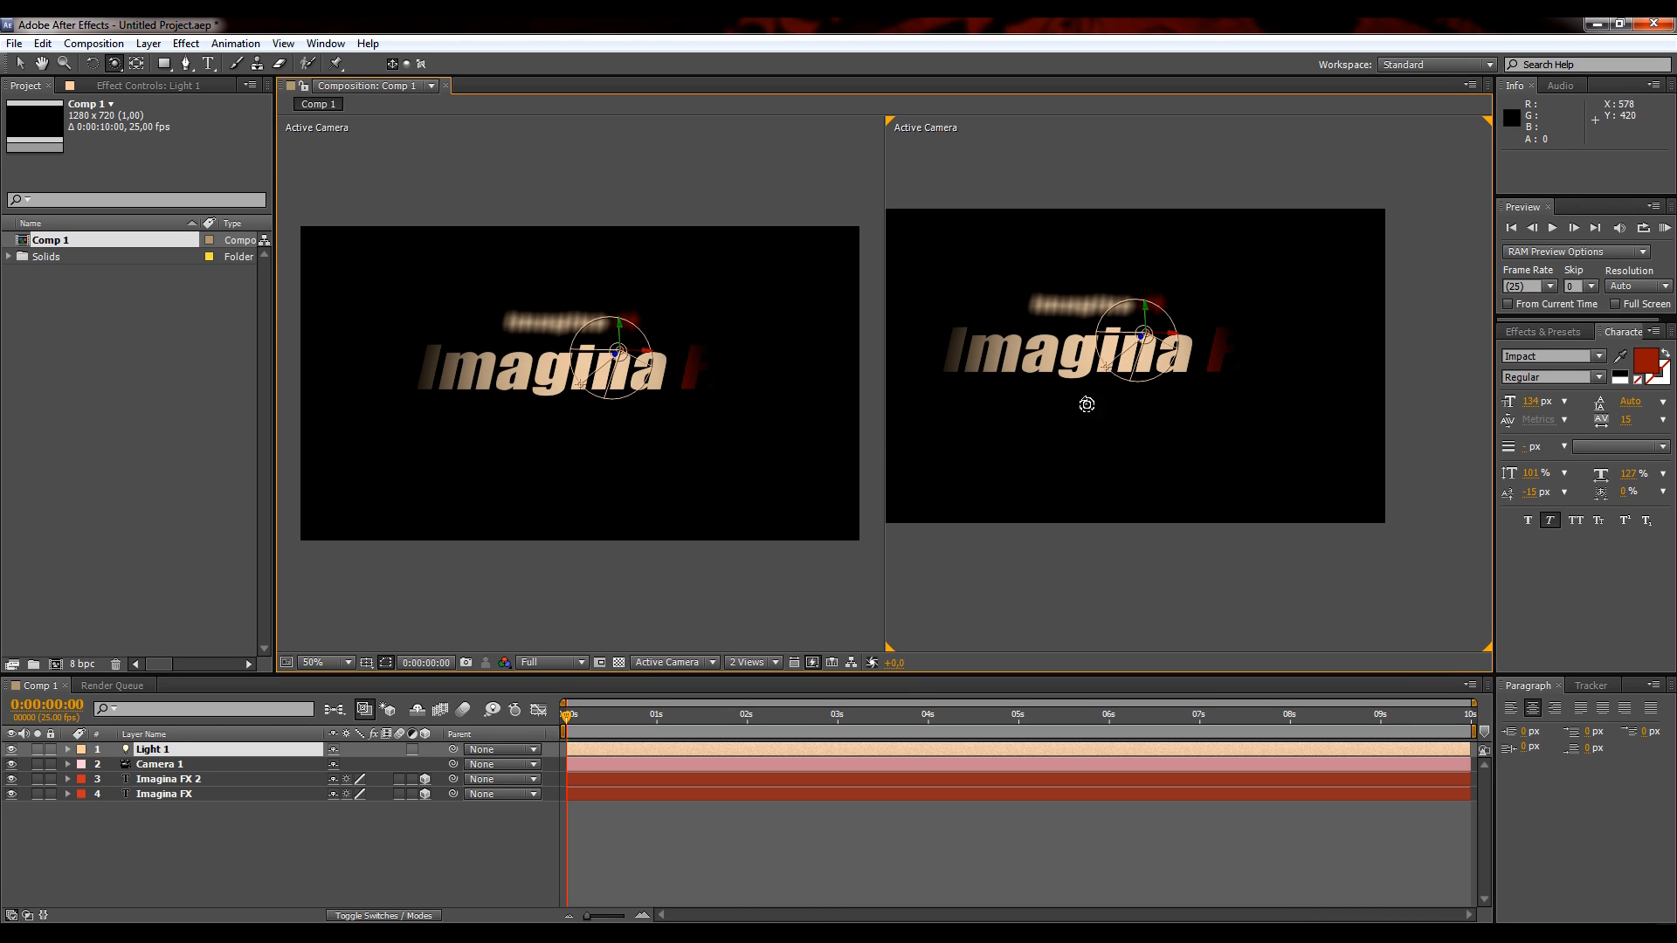
pyautogui.click(672, 662)
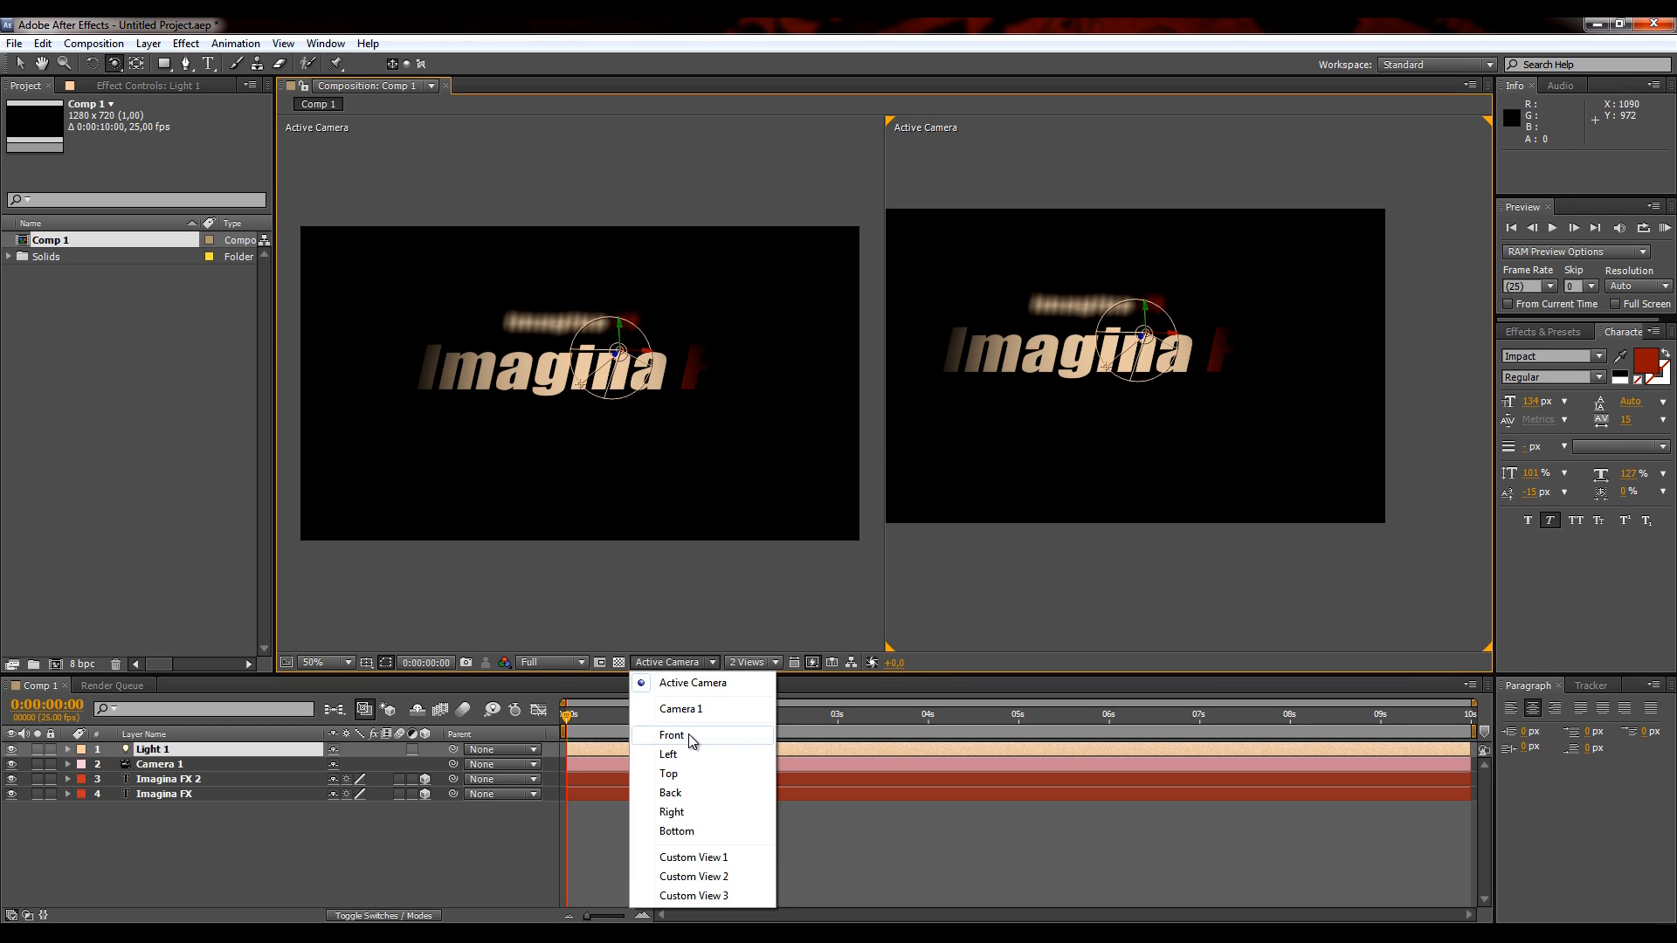
pyautogui.click(690, 774)
pyautogui.moveTo(1210, 426); pyautogui.dragTo(1262, 411)
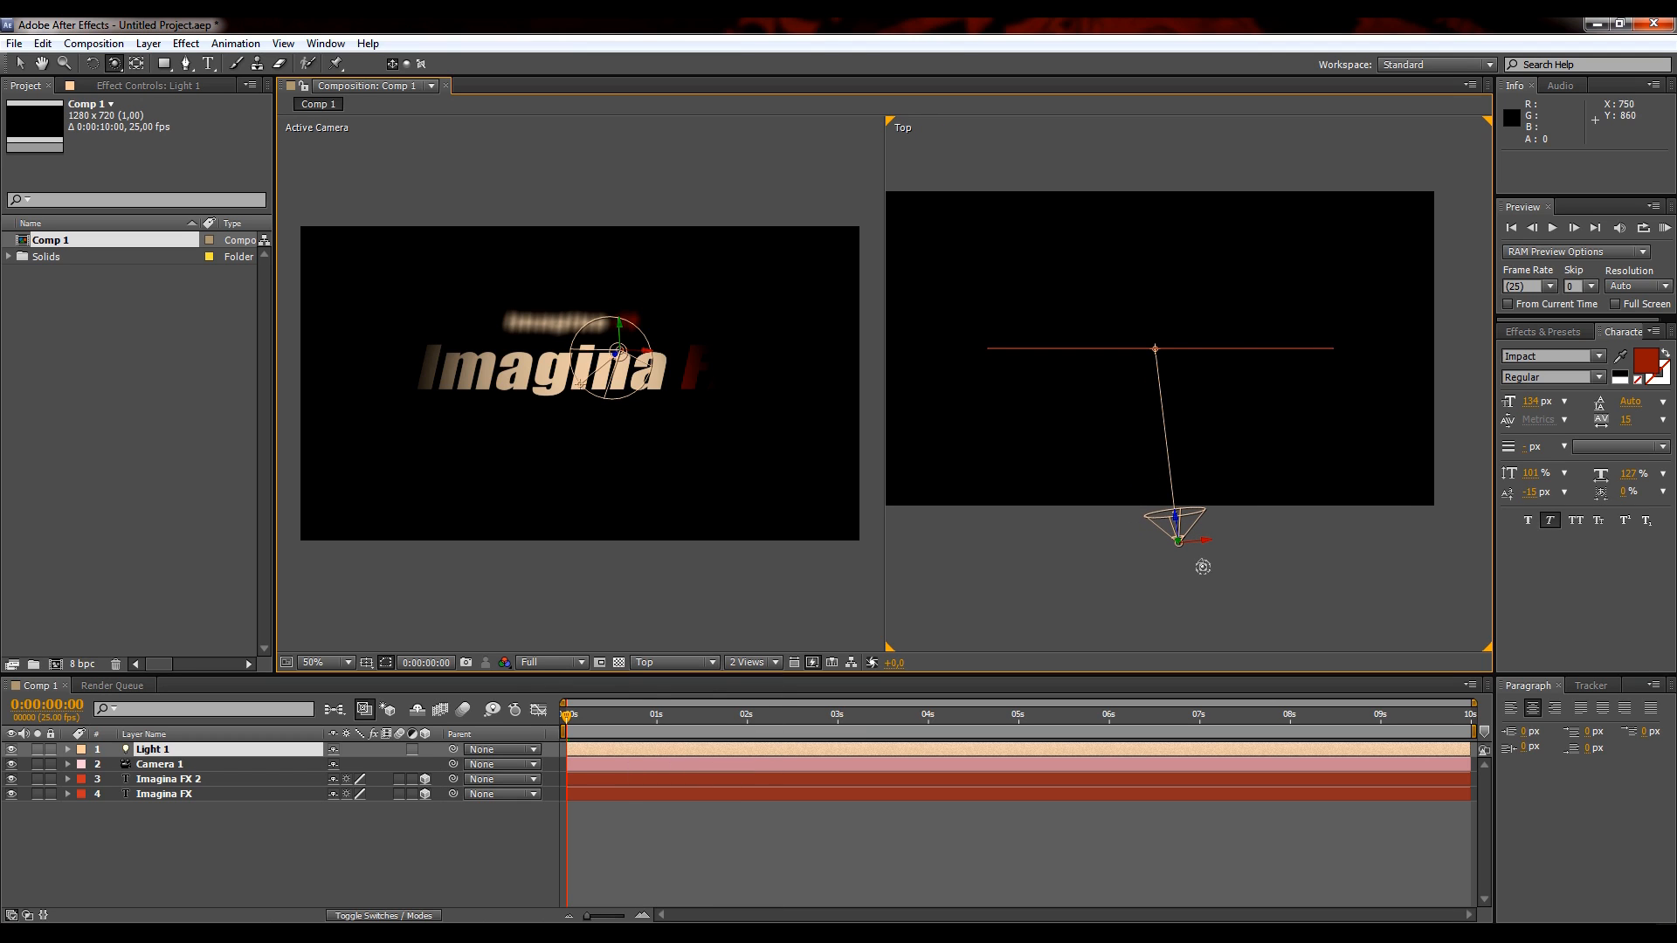
# - Move Light 1 sideways along X in the Top view with the Selection tool, to position about 765.6, 306.7, -435.8
pyautogui.press('v')
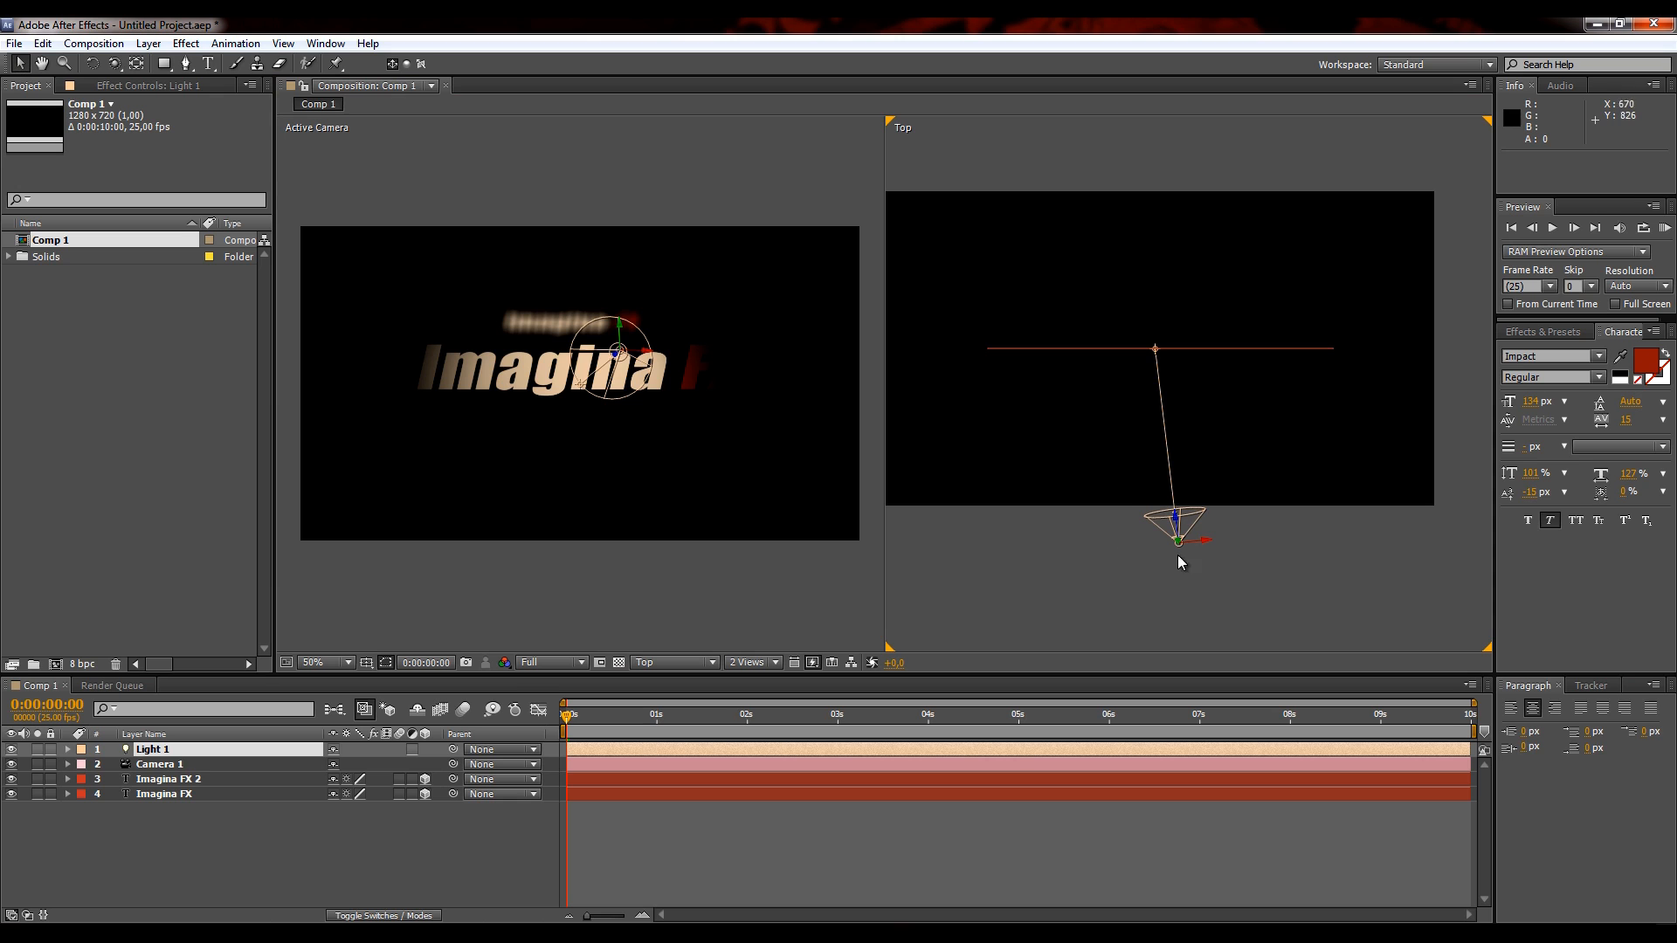
pyautogui.moveTo(1210, 547)
pyautogui.mouseDown()
pyautogui.moveTo(996, 550)
pyautogui.moveTo(1216, 547)
pyautogui.mouseUp()
pyautogui.moveTo(1114, 507); pyautogui.dragTo(1197, 476)
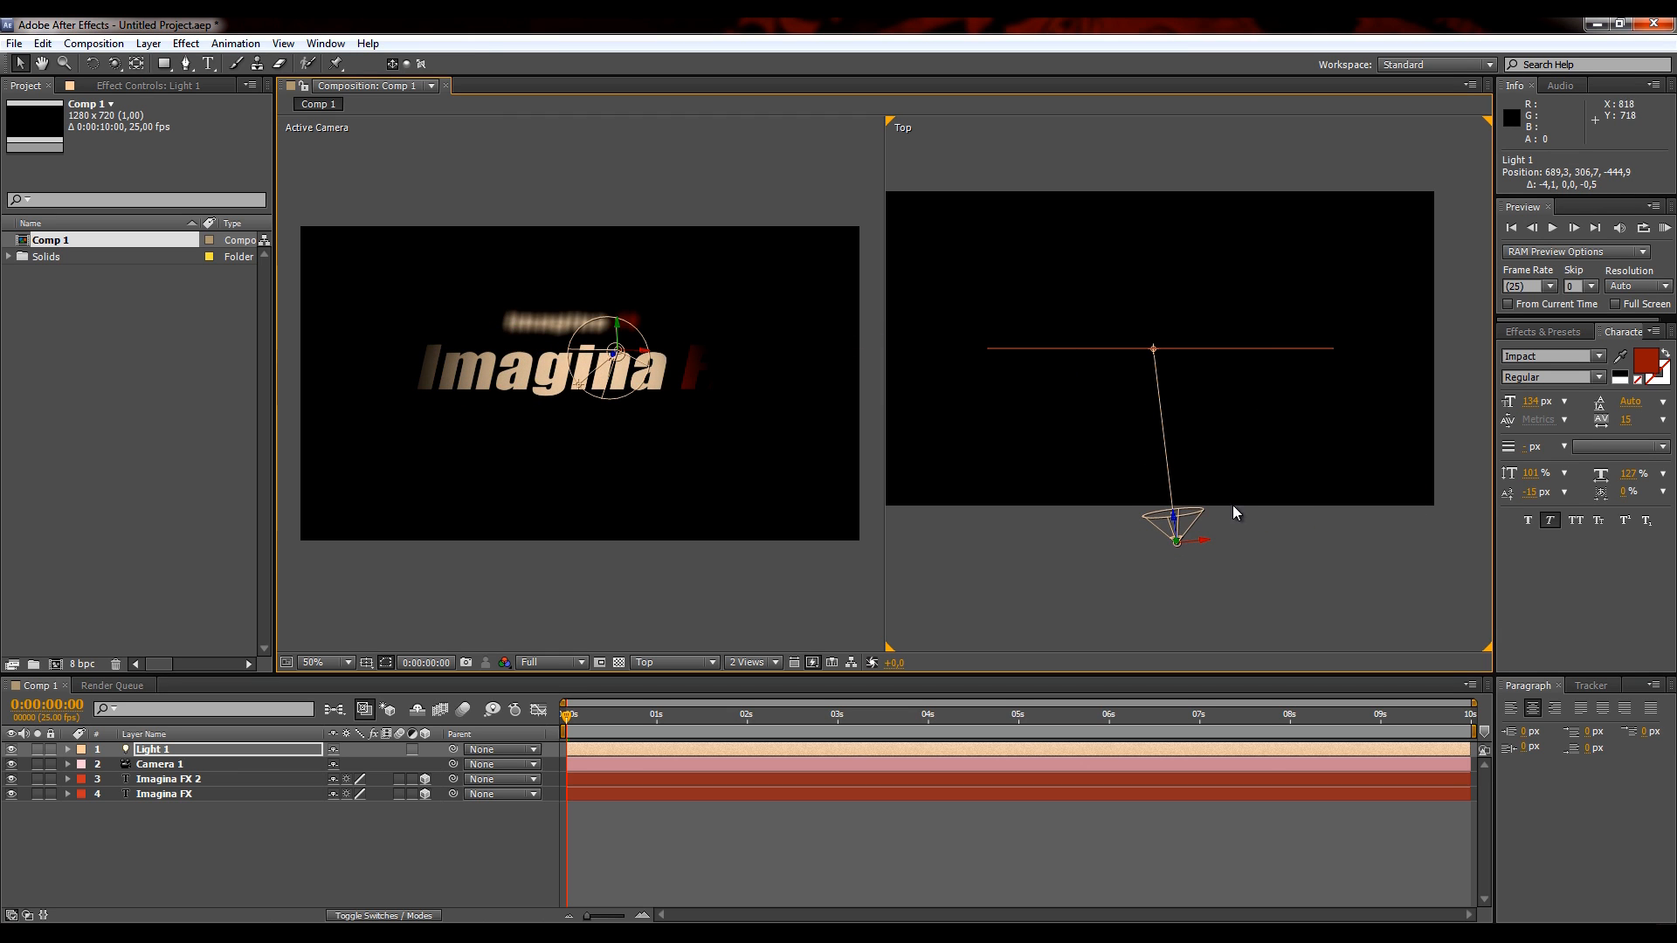
pyautogui.moveTo(1212, 547); pyautogui.dragTo(280, 522)
pyautogui.moveTo(752, 532); pyautogui.dragTo(1237, 524)
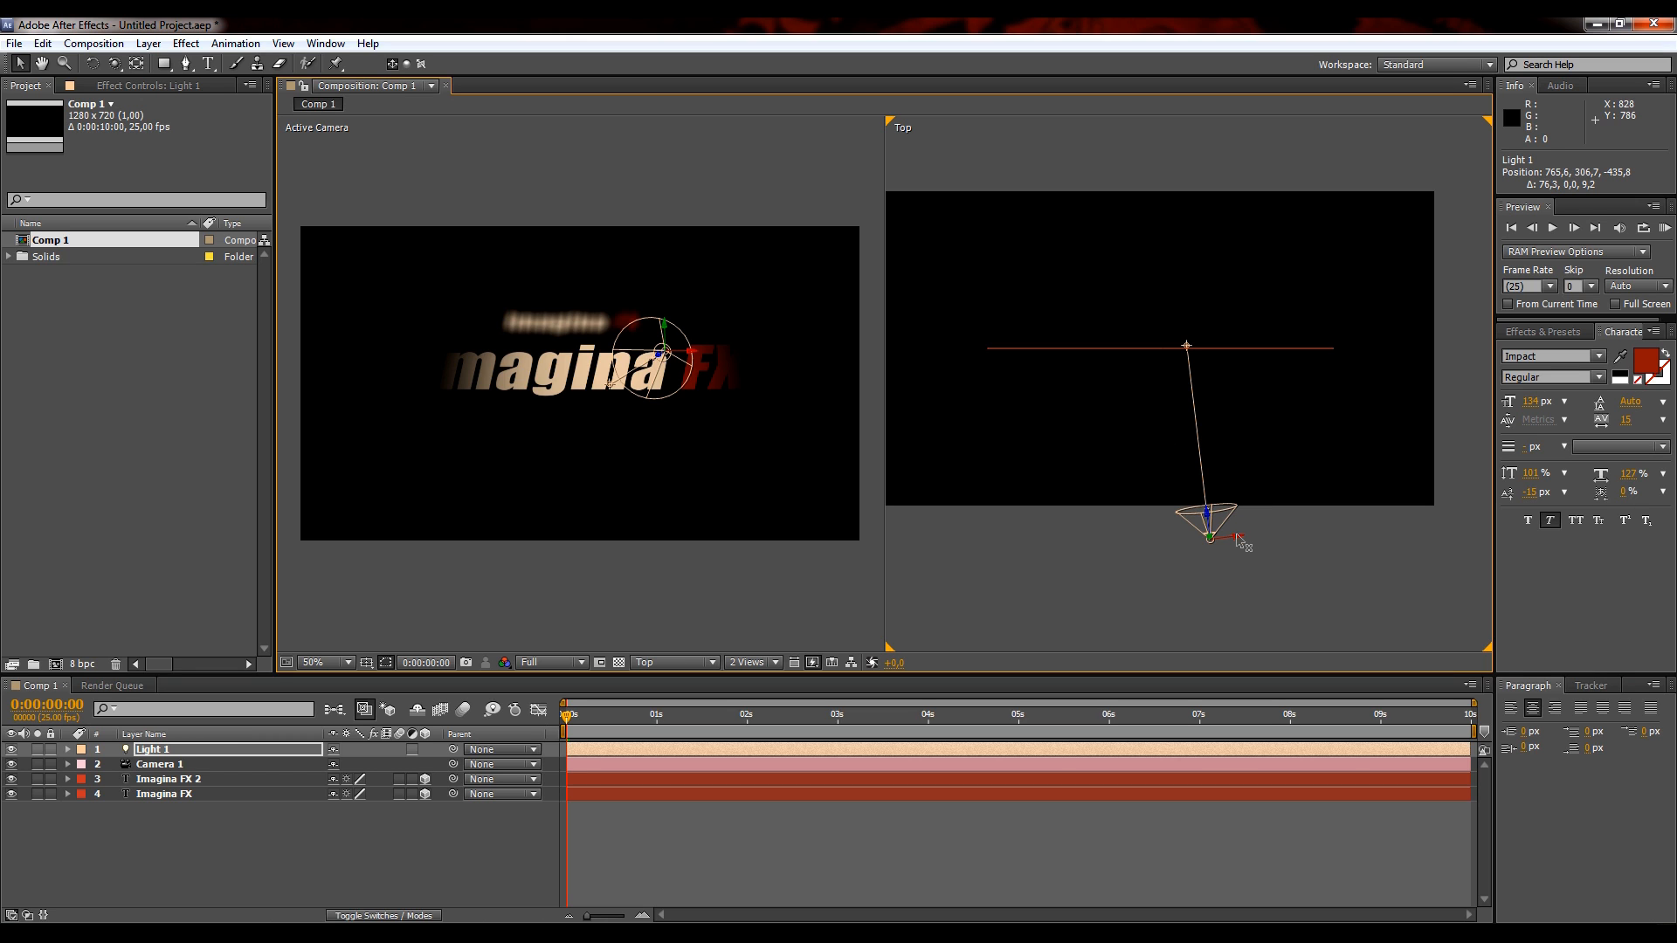
pyautogui.moveTo(1235, 535)
pyautogui.mouseDown()
pyautogui.moveTo(1216, 533)
pyautogui.moveTo(1235, 536)
pyautogui.mouseUp()
# - Create a white solid at the composition size of 1280 x 720 px and turn it into a 3D layer
pyautogui.rightClick(302, 830)
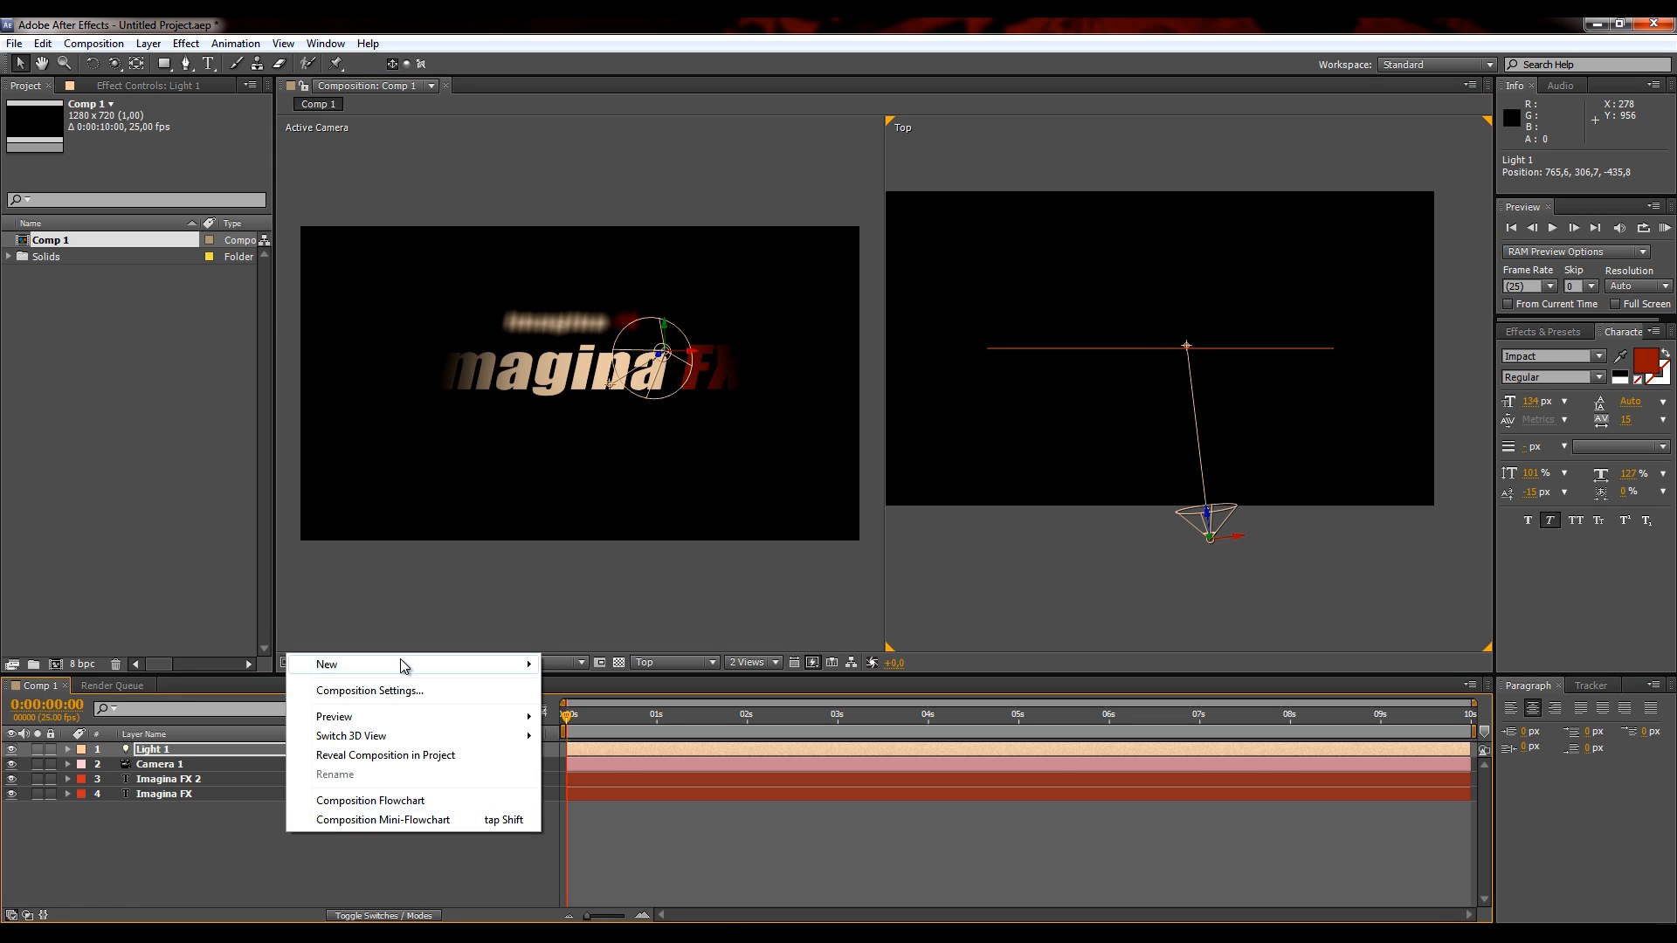
pyautogui.moveTo(405, 666)
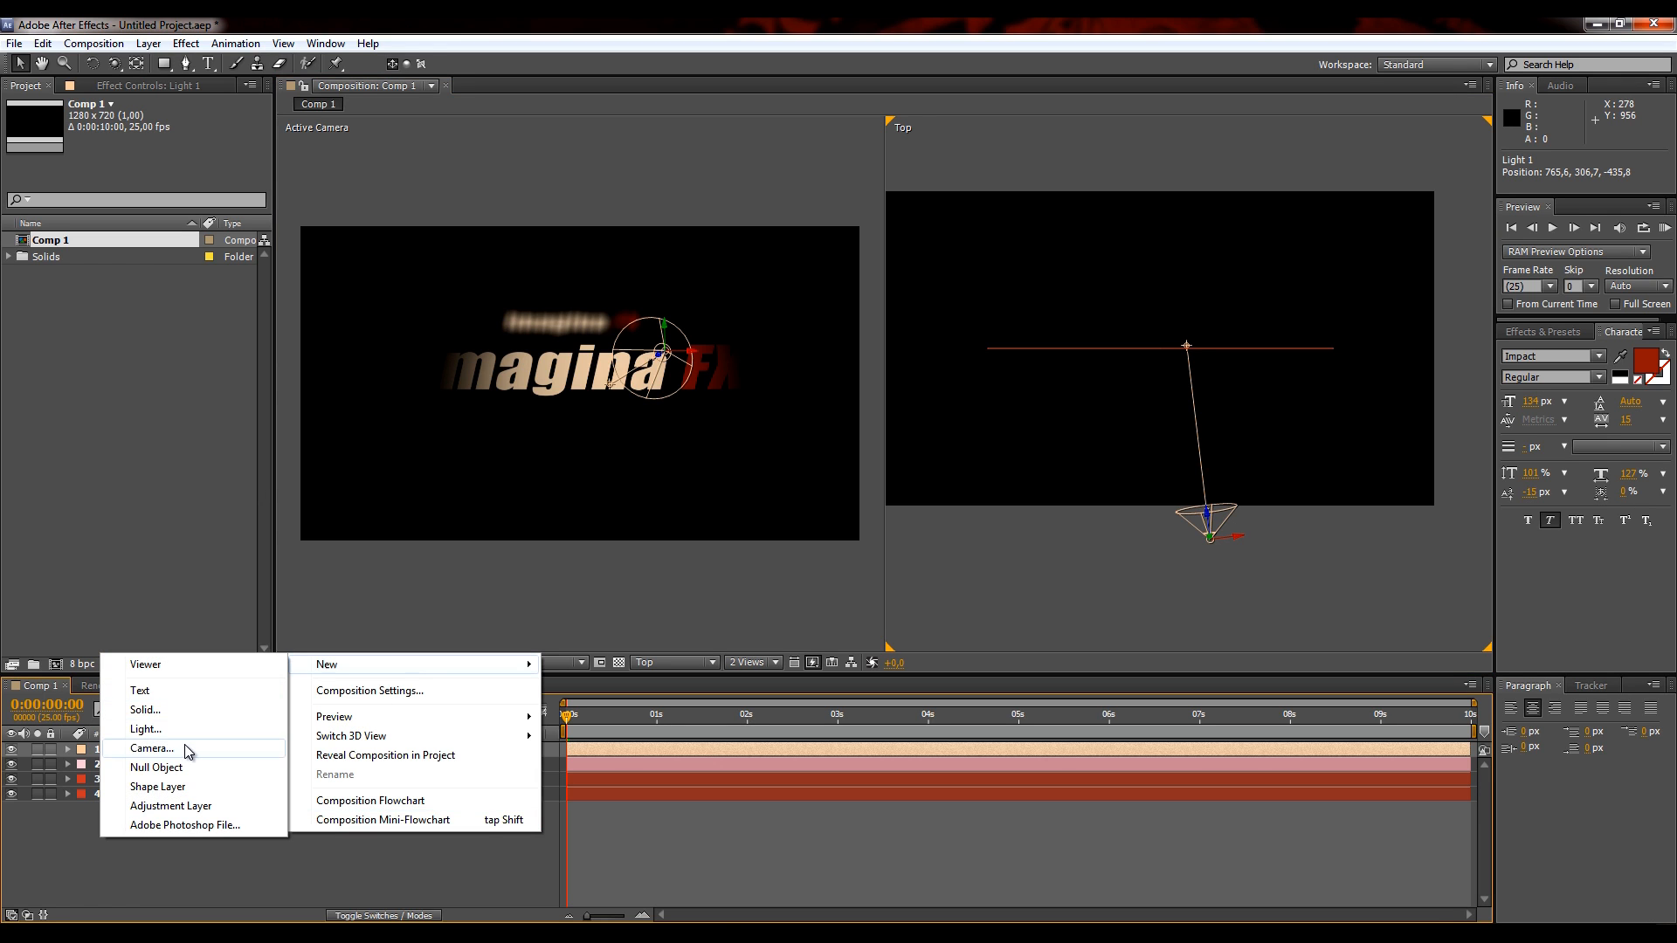
pyautogui.click(192, 716)
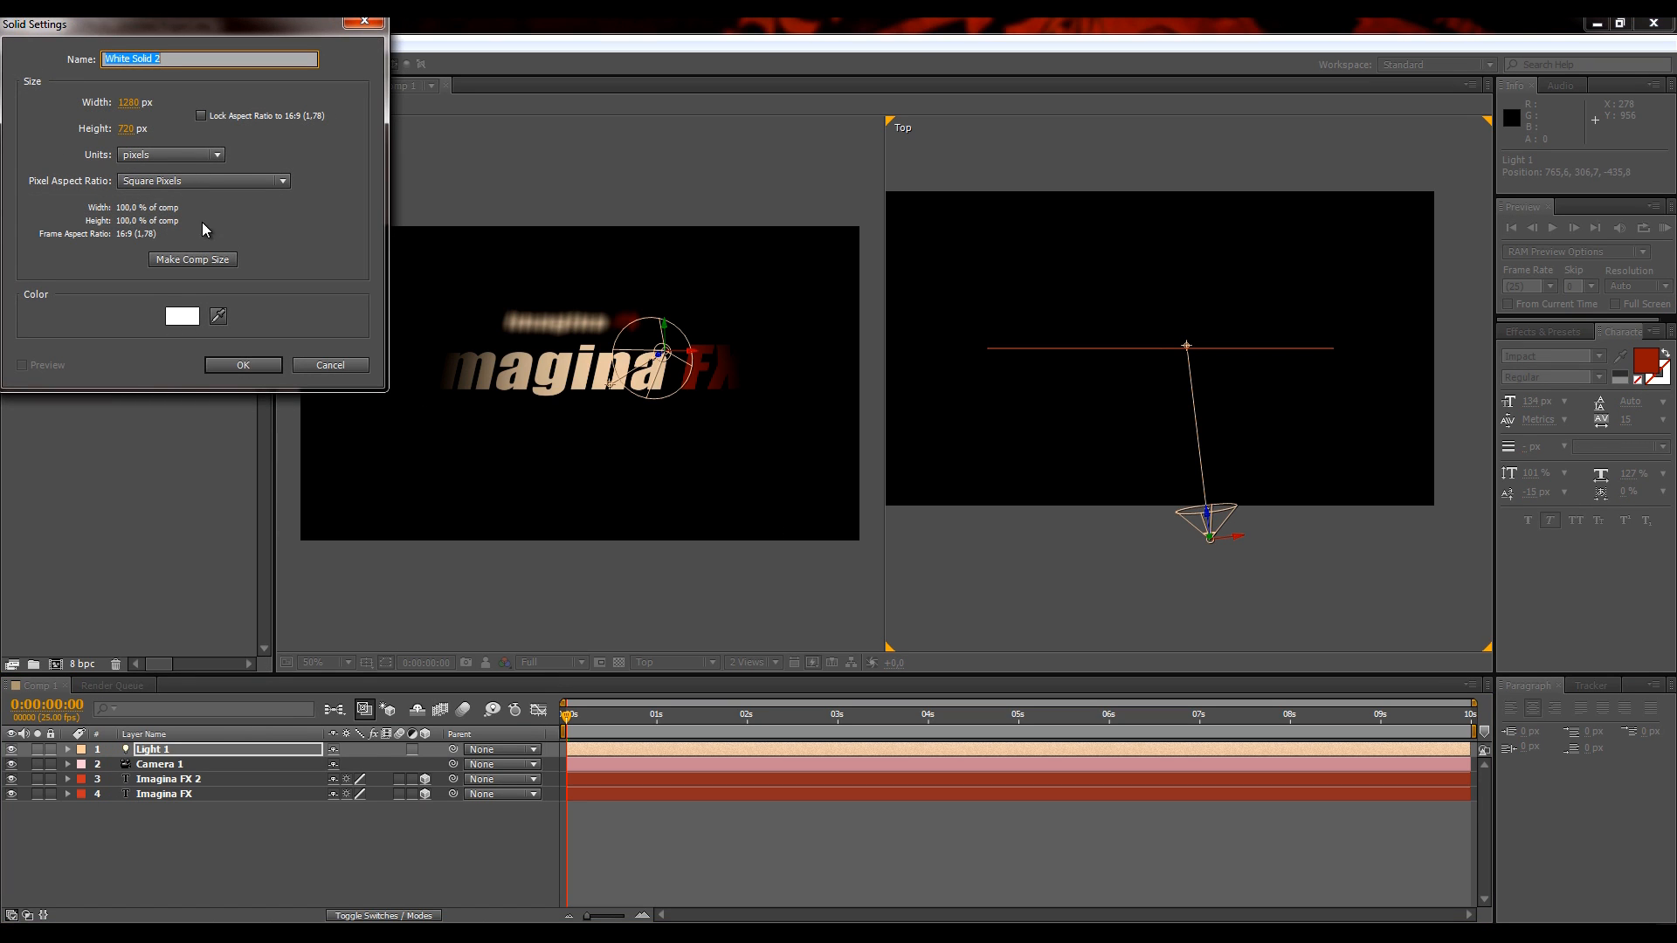
pyautogui.click(237, 360)
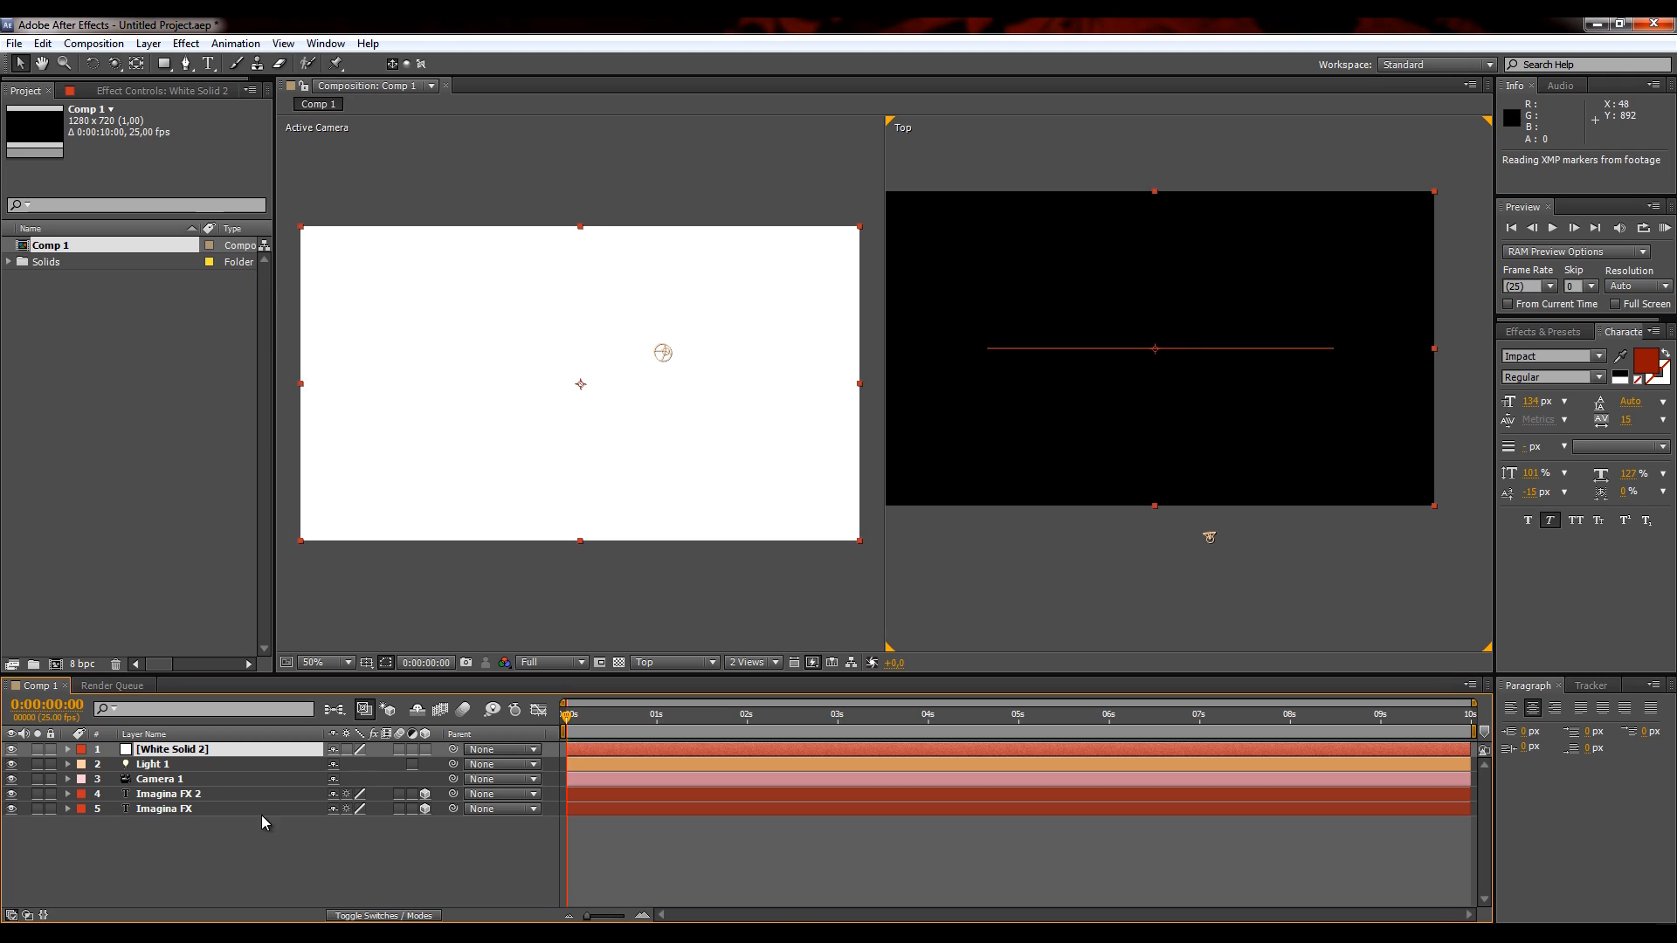
pyautogui.click(425, 750)
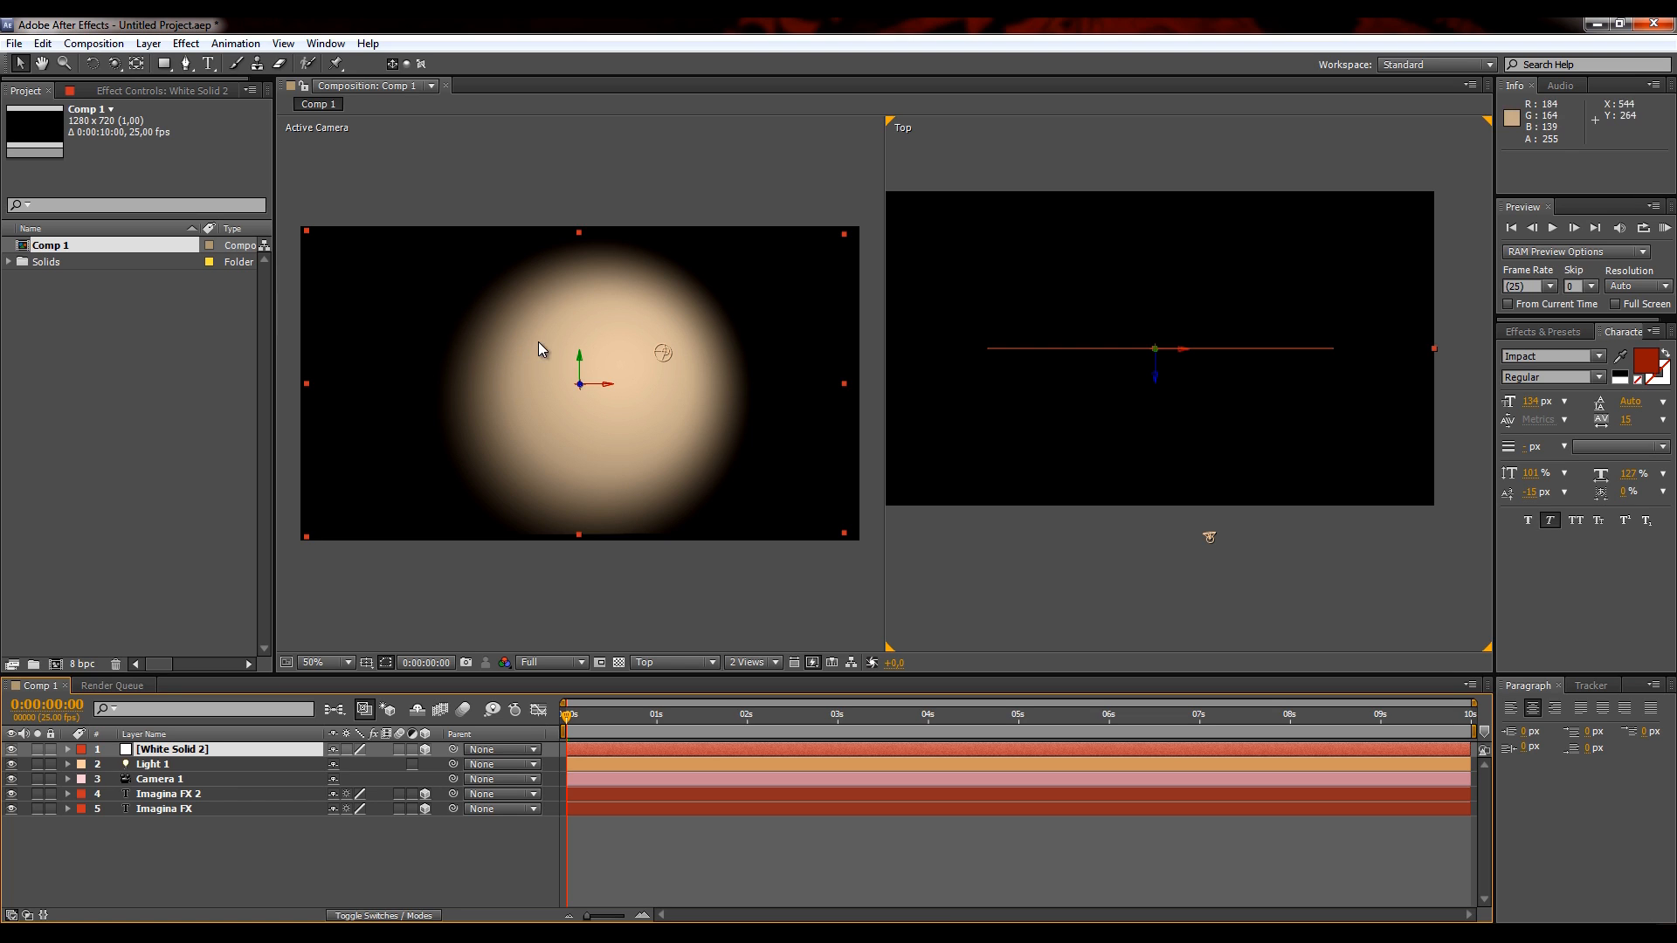
# - Rotate the white solid about X to an orientation of 84° and lower it beneath the titles to about 640, 423.6, -6.7
pyautogui.click(91, 65)
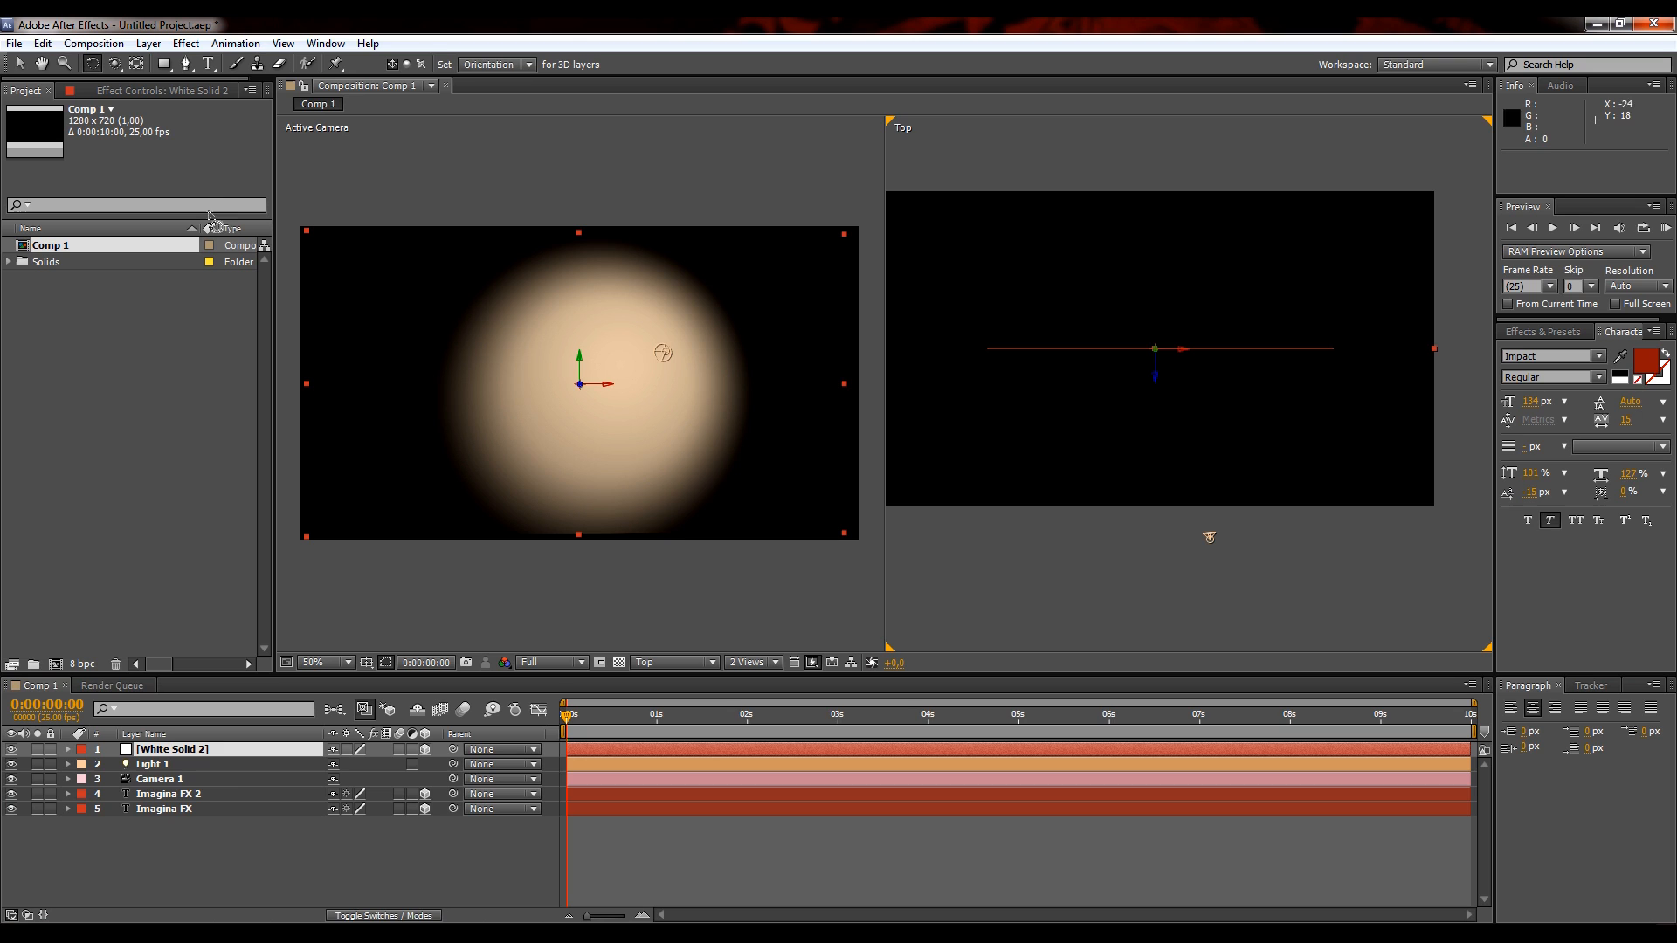
pyautogui.moveTo(611, 396); pyautogui.dragTo(622, 418)
pyautogui.hotkey('ctrl', 'z')
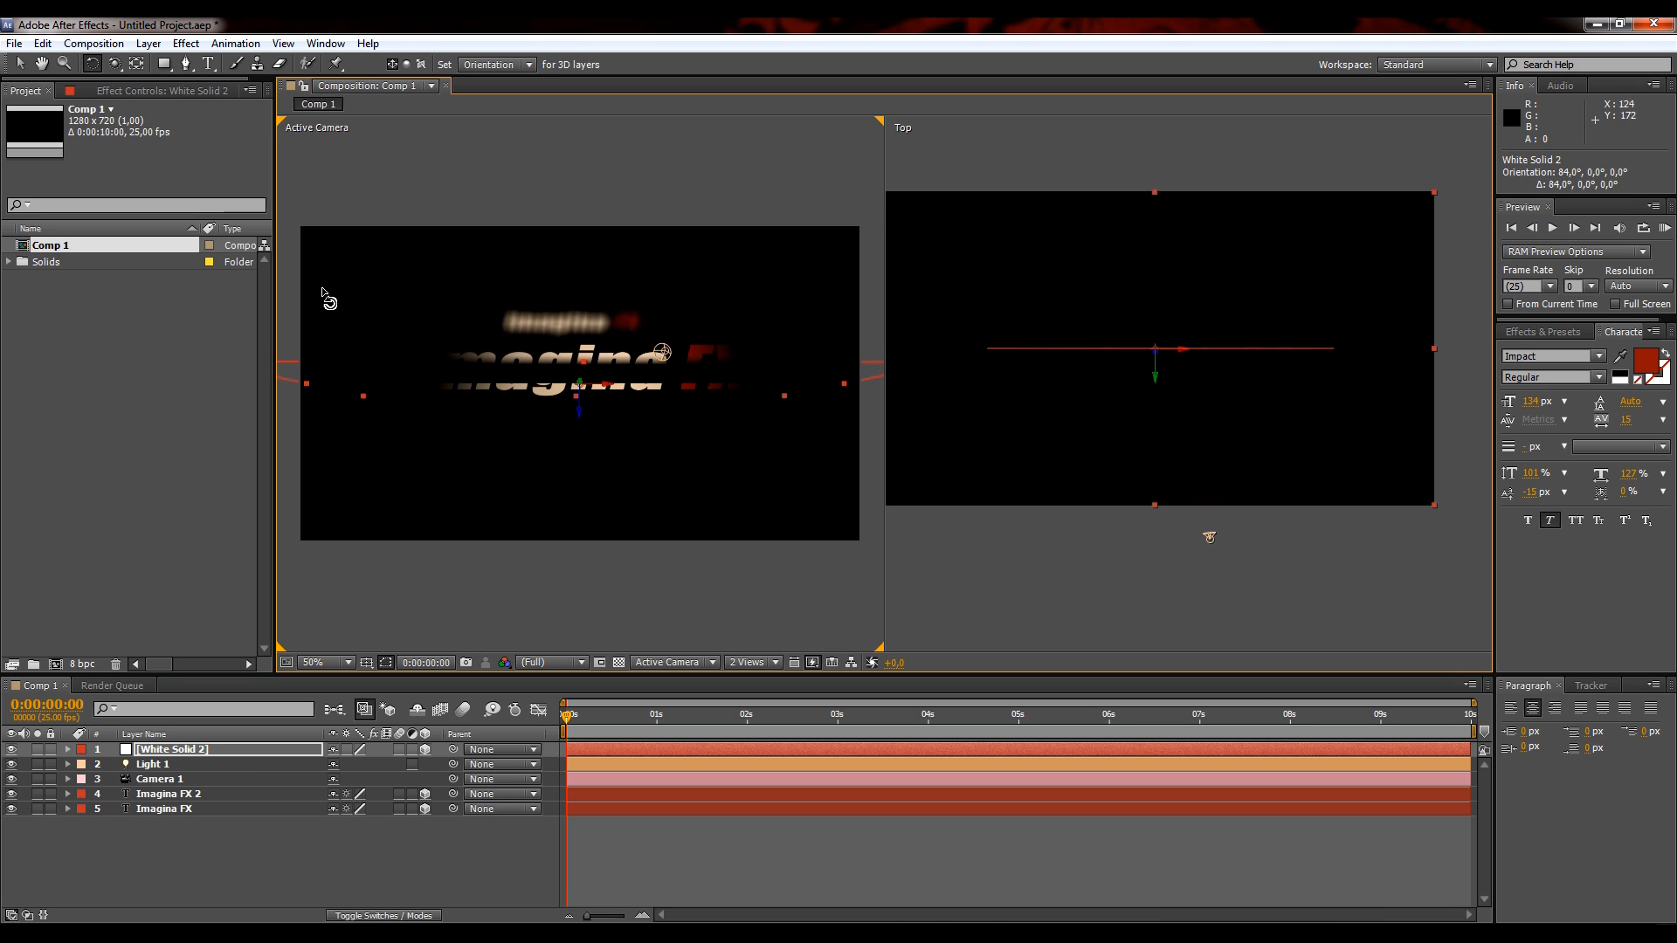
pyautogui.click(18, 63)
pyautogui.moveTo(581, 417); pyautogui.dragTo(592, 449)
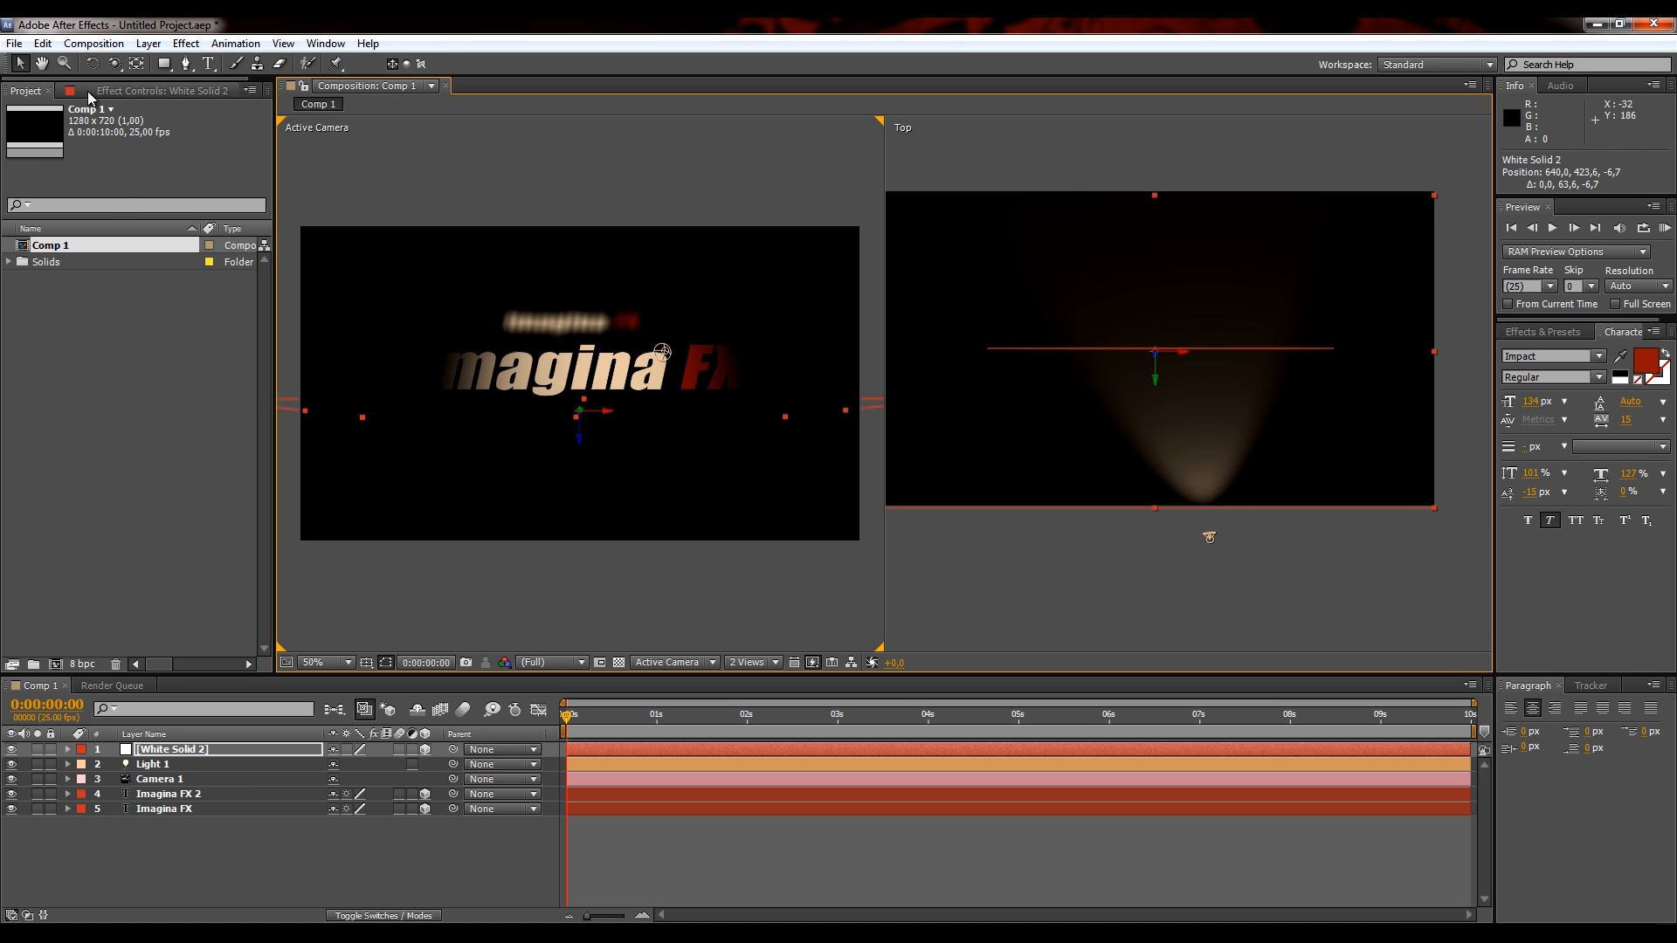
# - Tilt the white solid further about X to an orientation of 110° and scale it up to 164%
pyautogui.click(92, 63)
pyautogui.moveTo(608, 412); pyautogui.dragTo(622, 426)
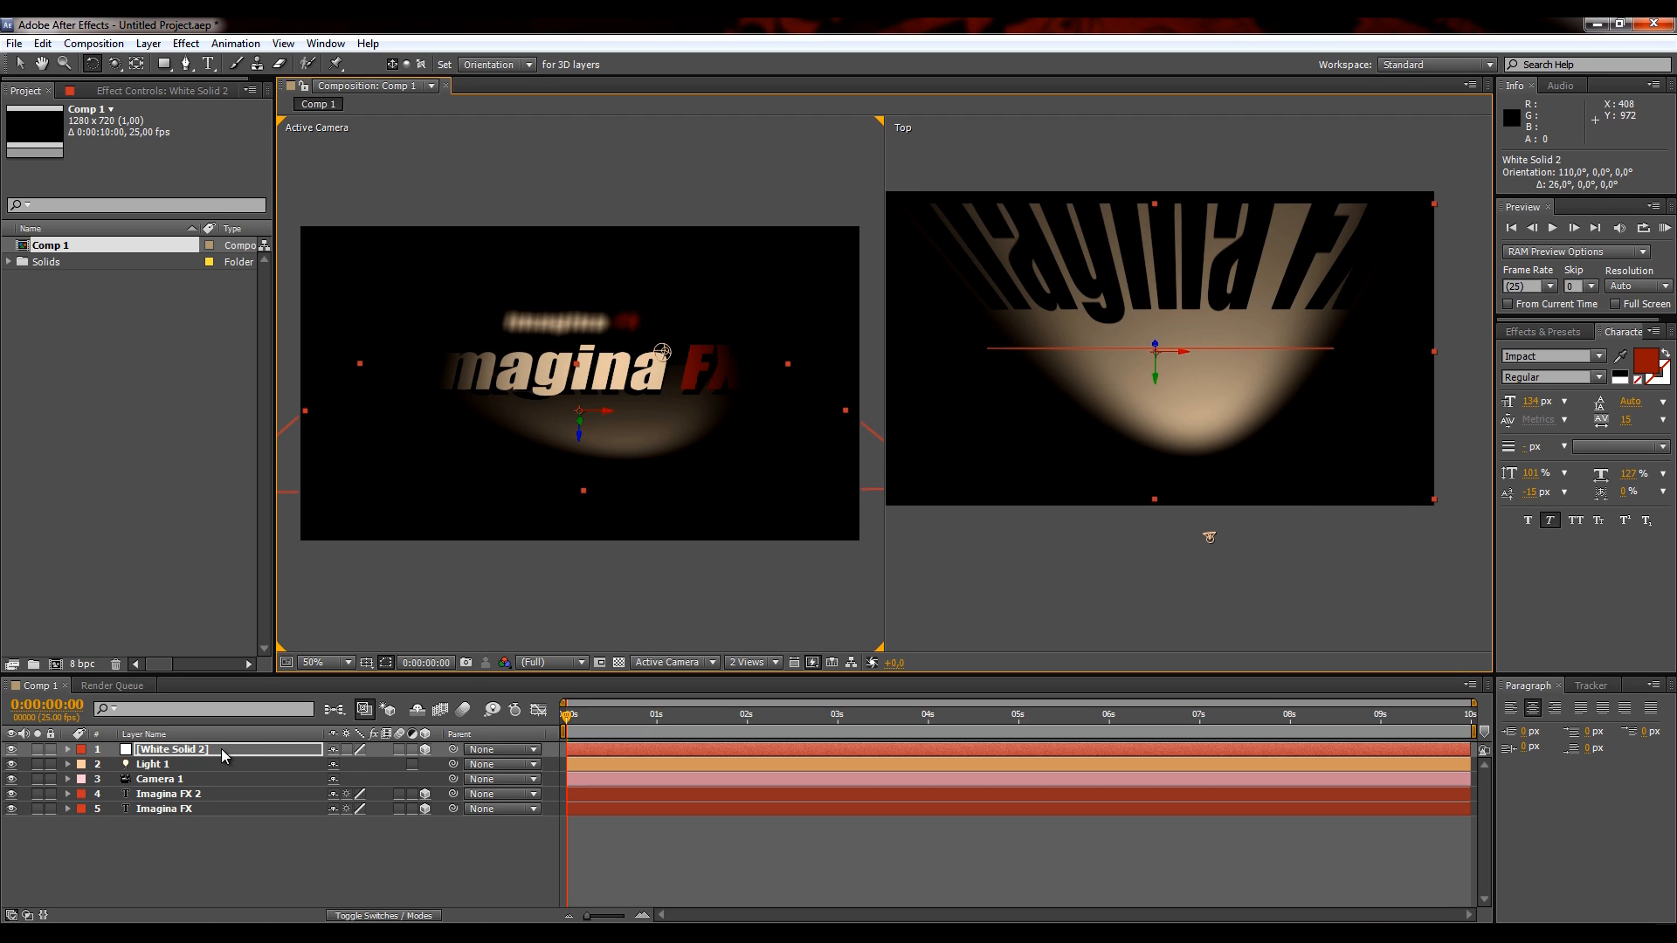
pyautogui.press('s')
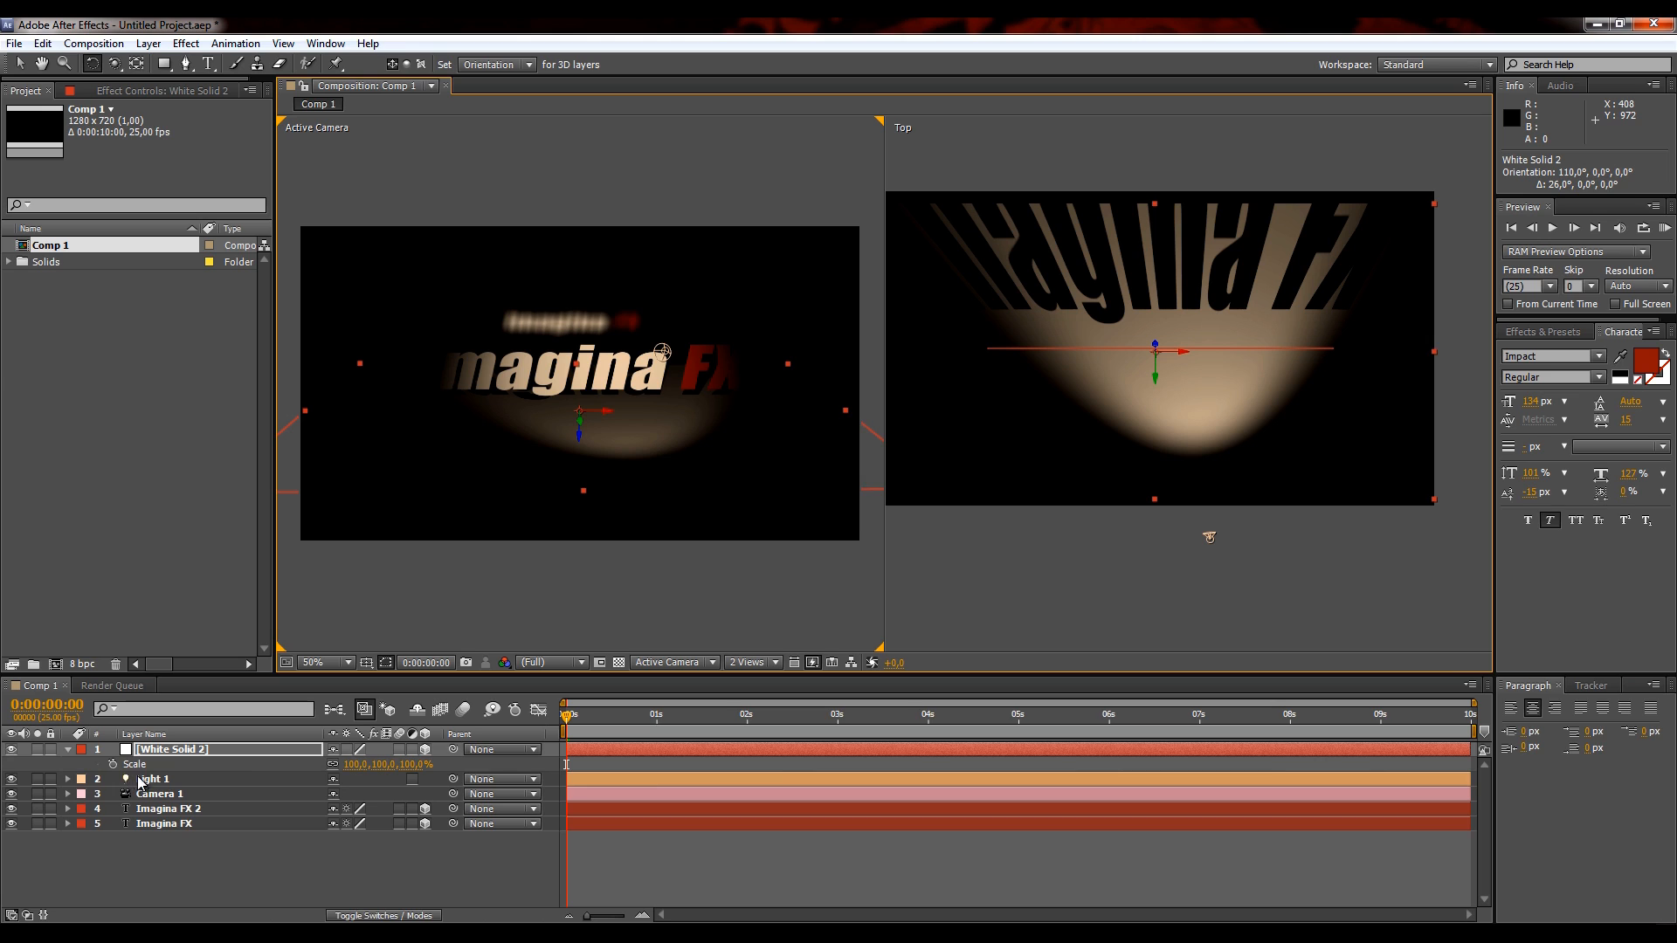
pyautogui.moveTo(414, 769); pyautogui.dragTo(442, 740)
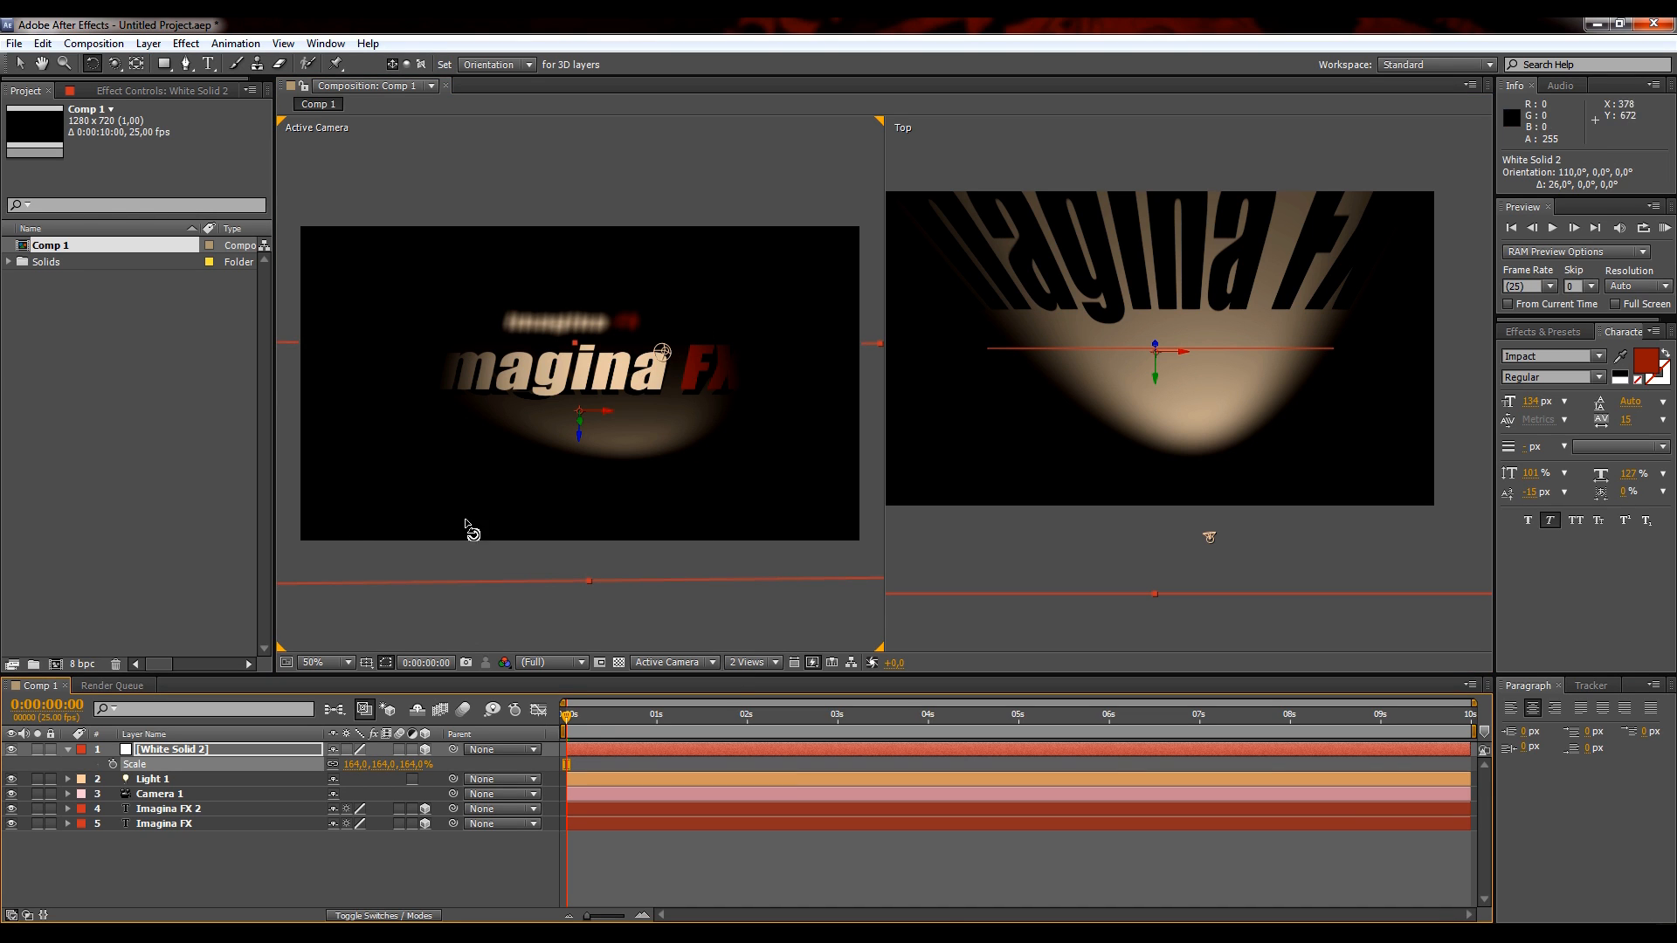
# - Start a second light layer and choose Ambient as its light type
pyautogui.rightClick(222, 864)
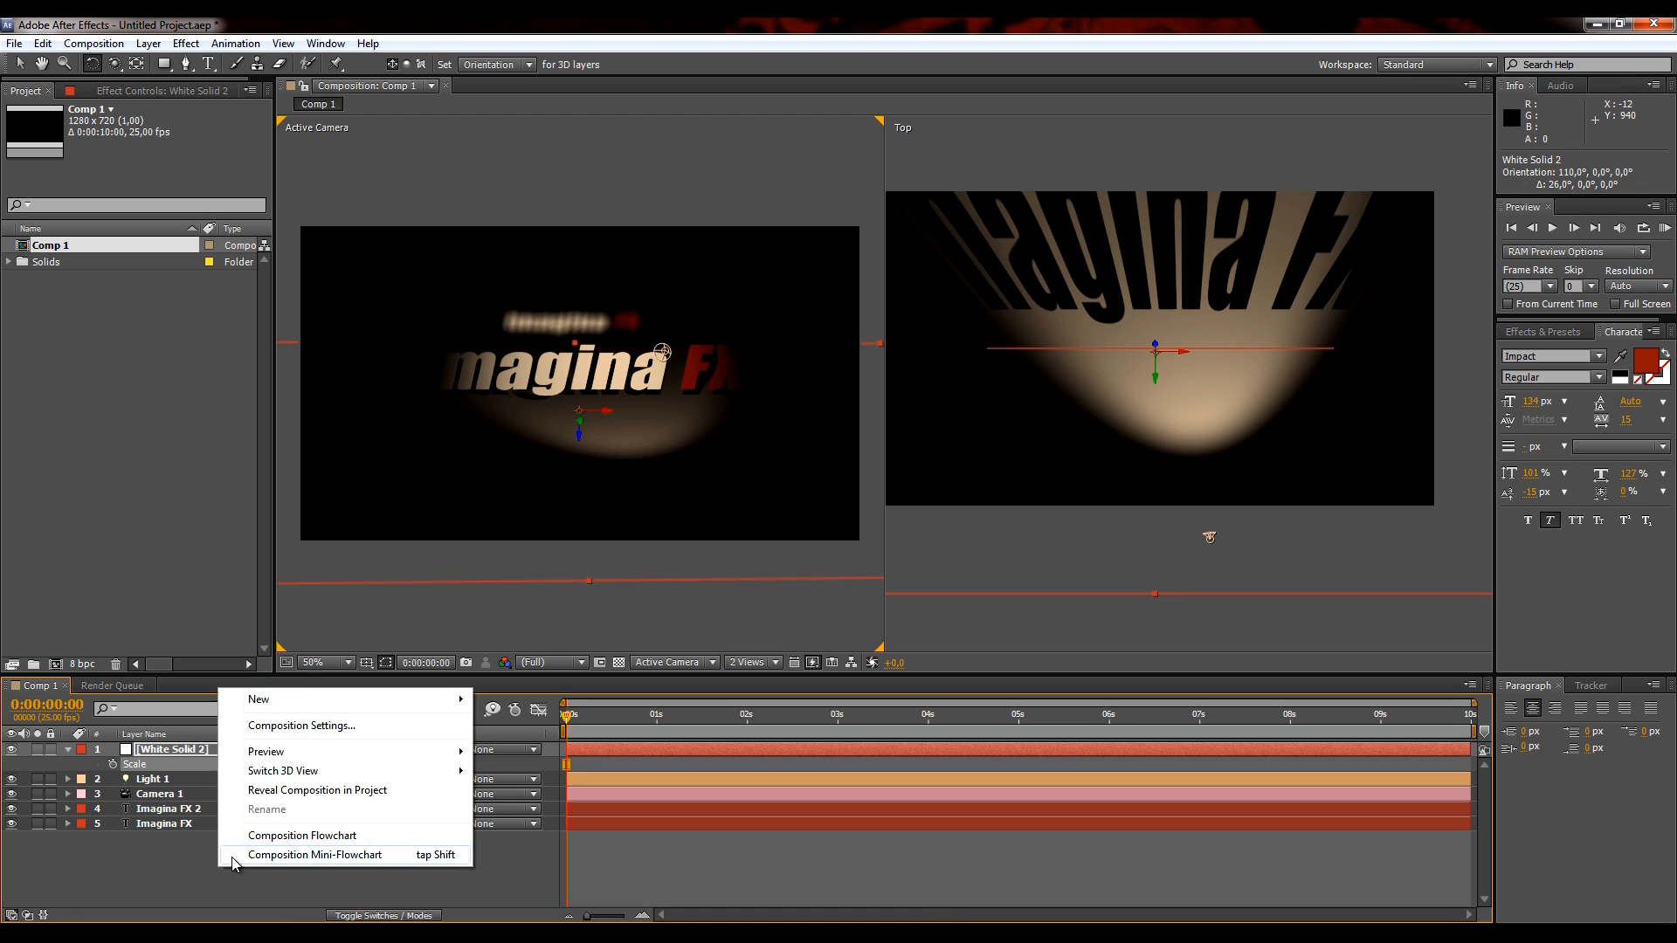
pyautogui.moveTo(316, 706)
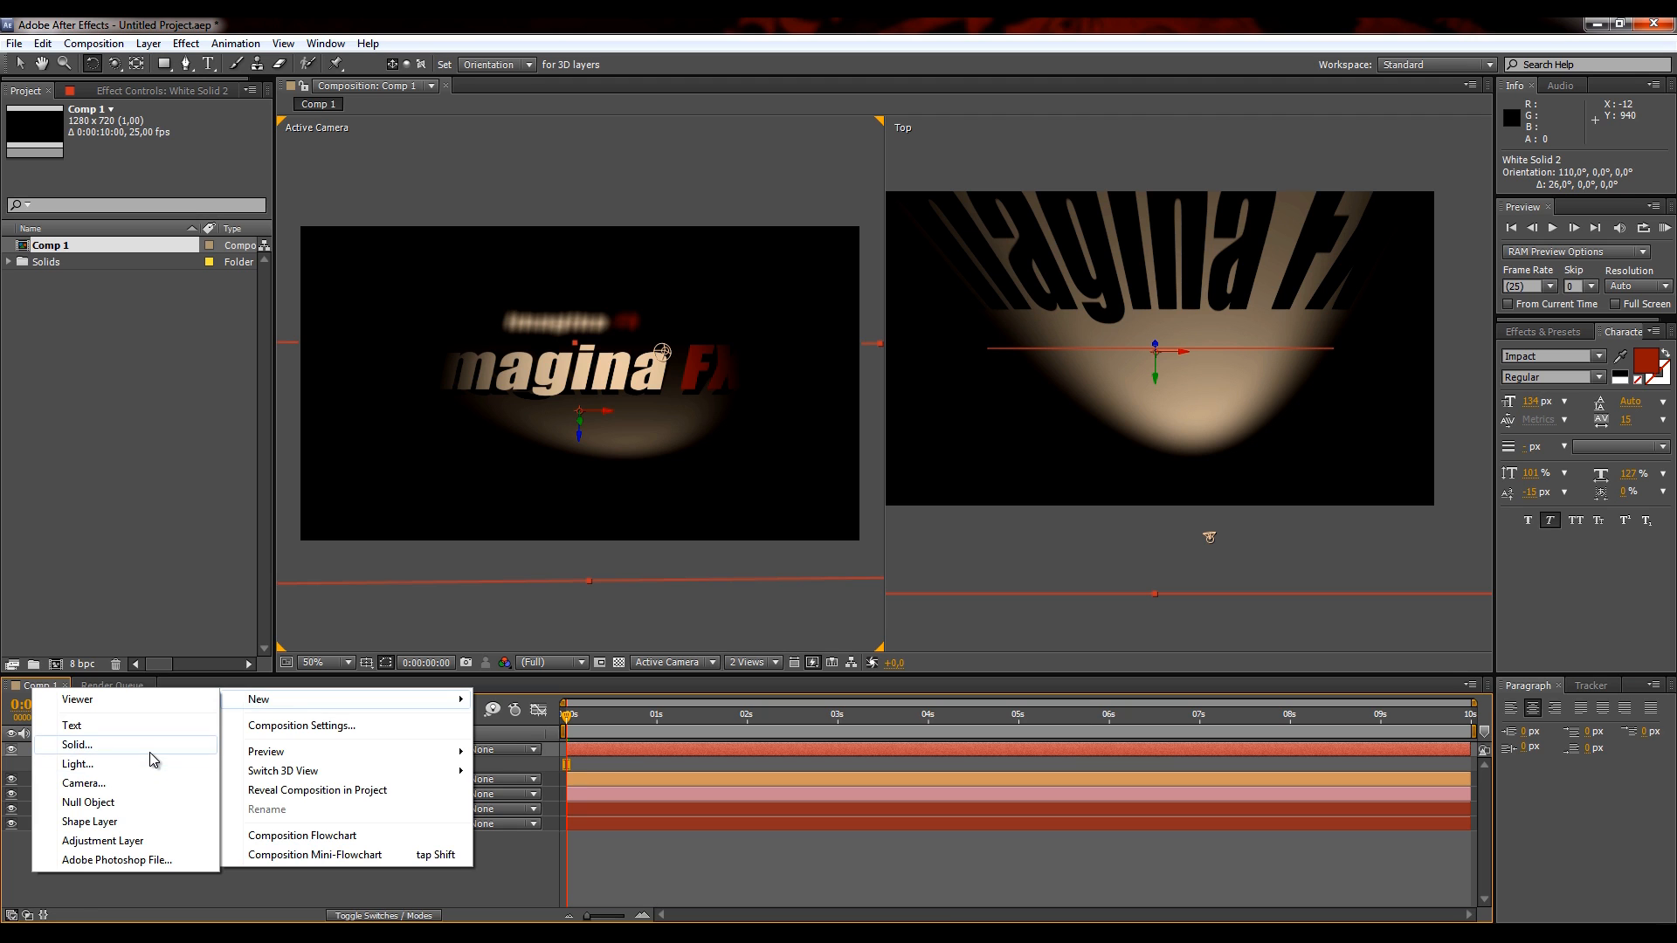
pyautogui.click(131, 765)
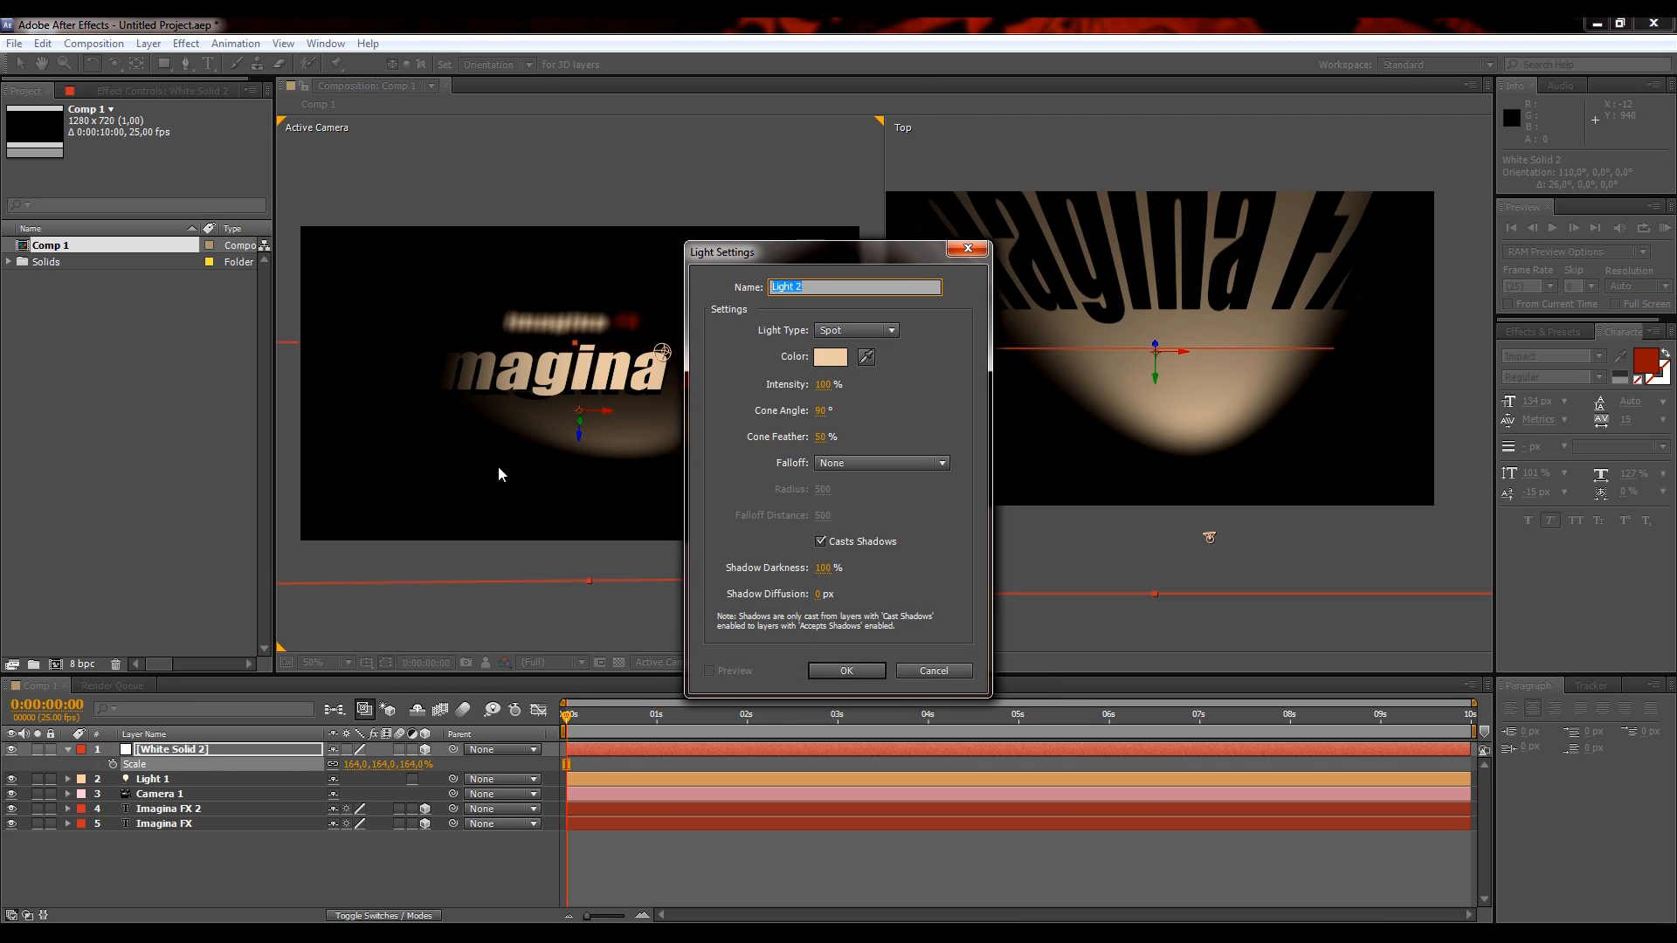
pyautogui.click(856, 329)
pyautogui.click(888, 407)
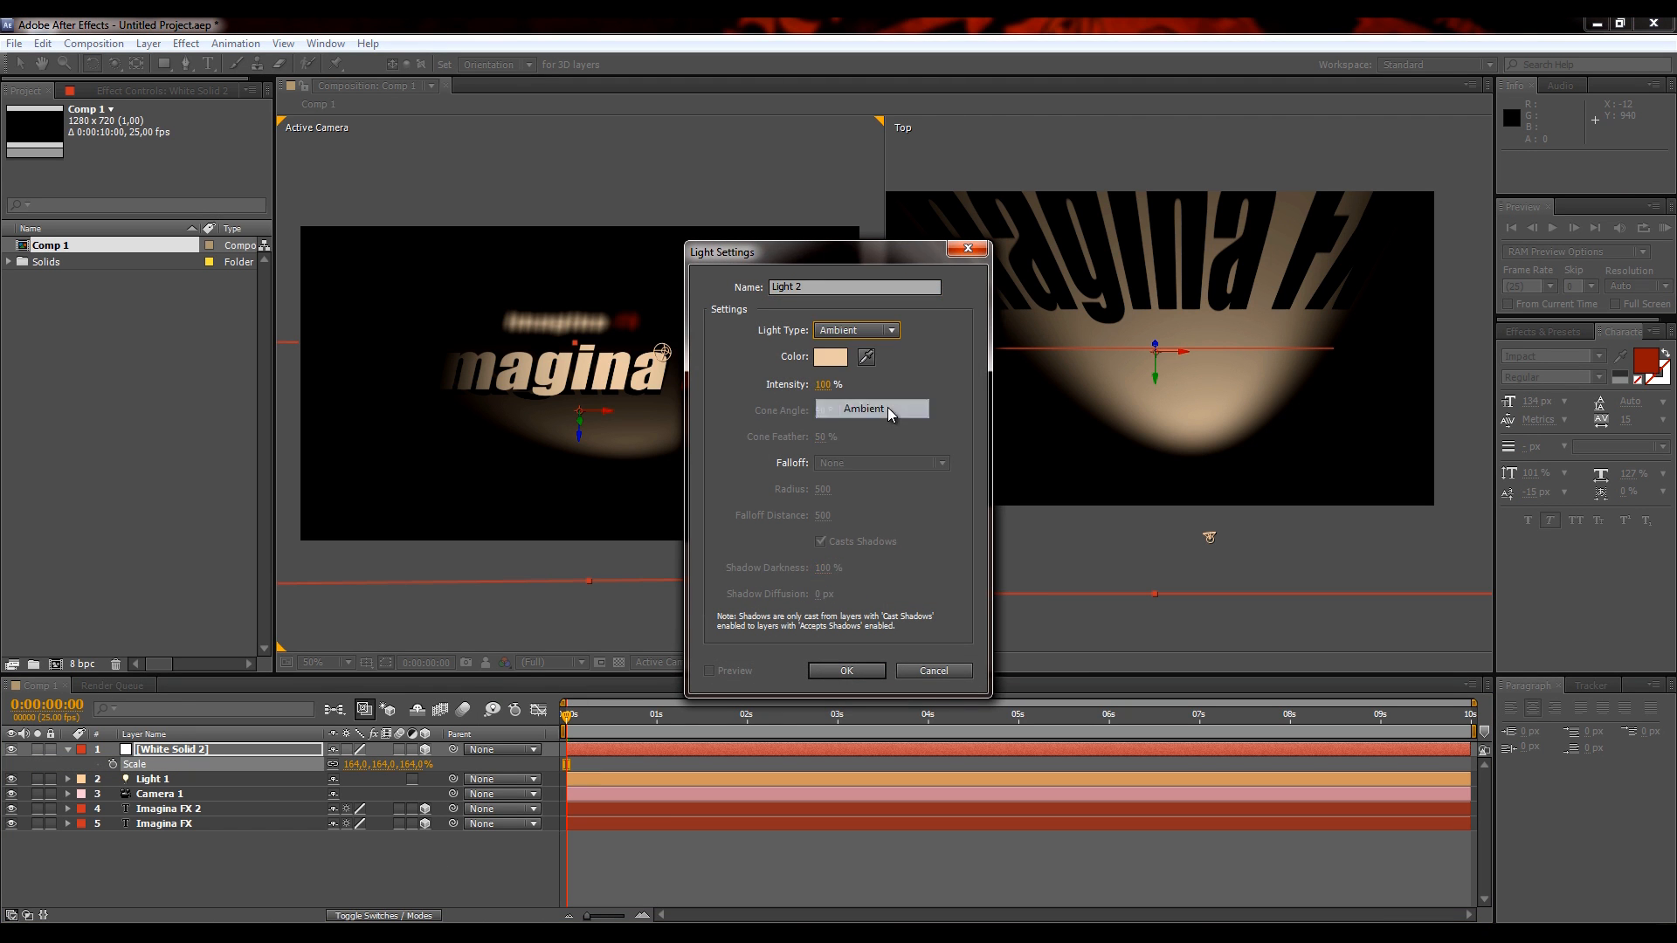
# - Give the ambient light a white colour and an intensity of 17%, and create it
pyautogui.click(832, 357)
pyautogui.moveTo(91, 132); pyautogui.dragTo(18, 52)
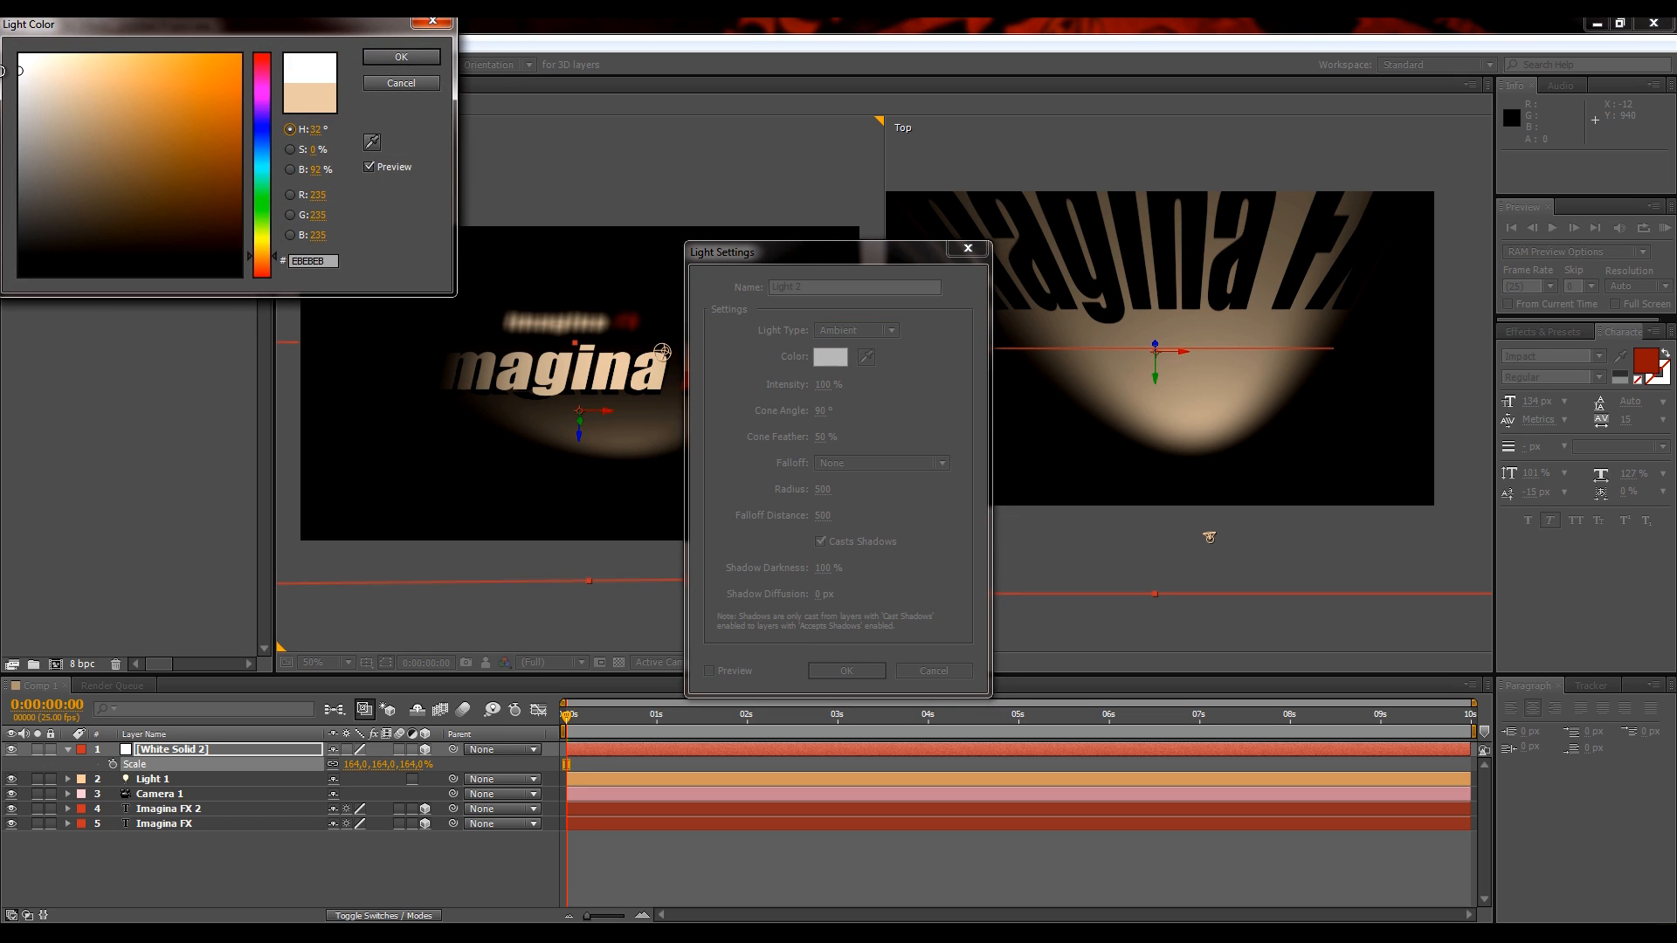
pyautogui.click(400, 58)
pyautogui.moveTo(822, 392); pyautogui.dragTo(748, 383)
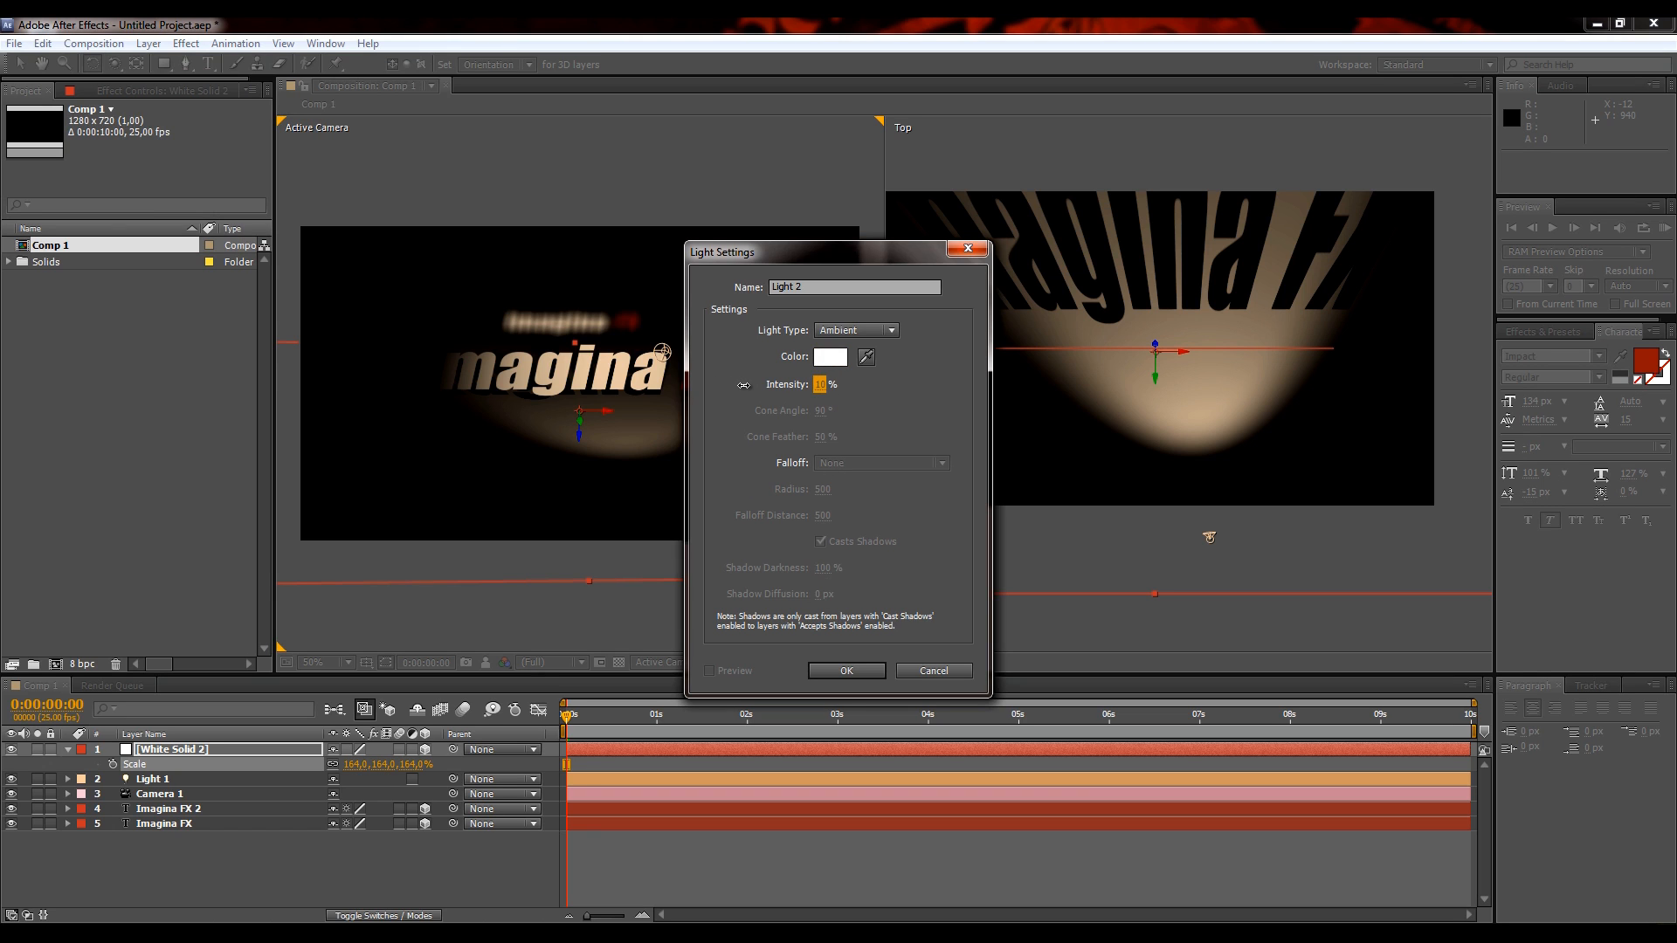
pyautogui.click(846, 671)
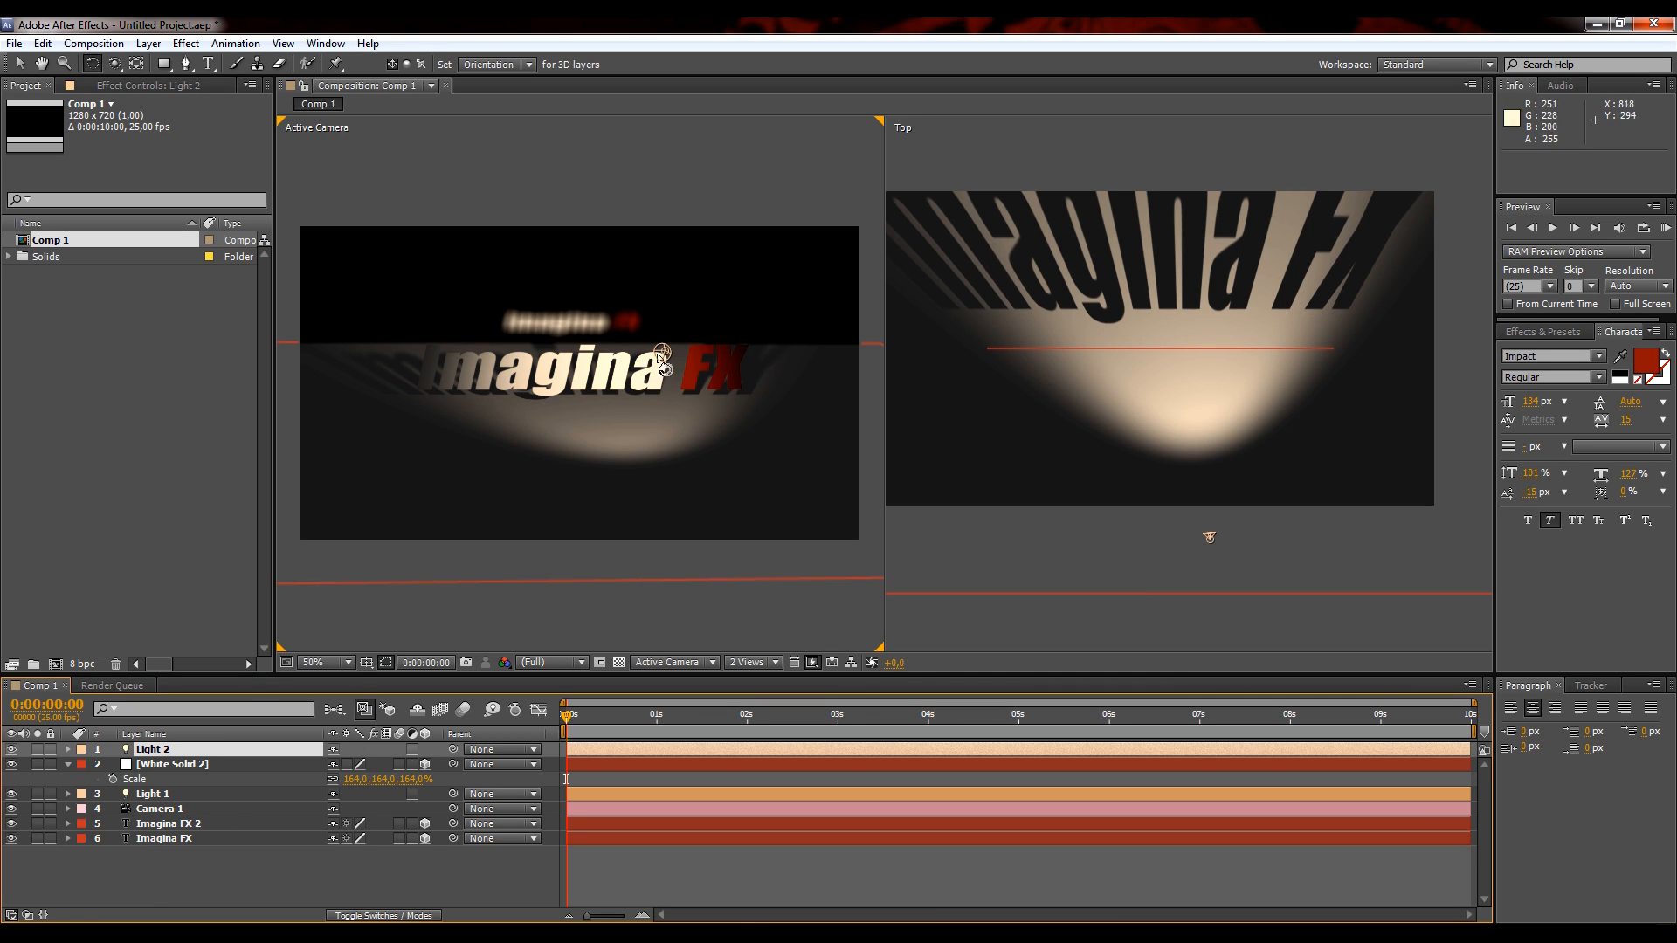
# - Orbit Camera 1 sideways around the titles to position about 999.6, 329.2, -1236.6
pyautogui.press('c')
pyautogui.moveTo(589, 394); pyautogui.dragTo(709, 406)
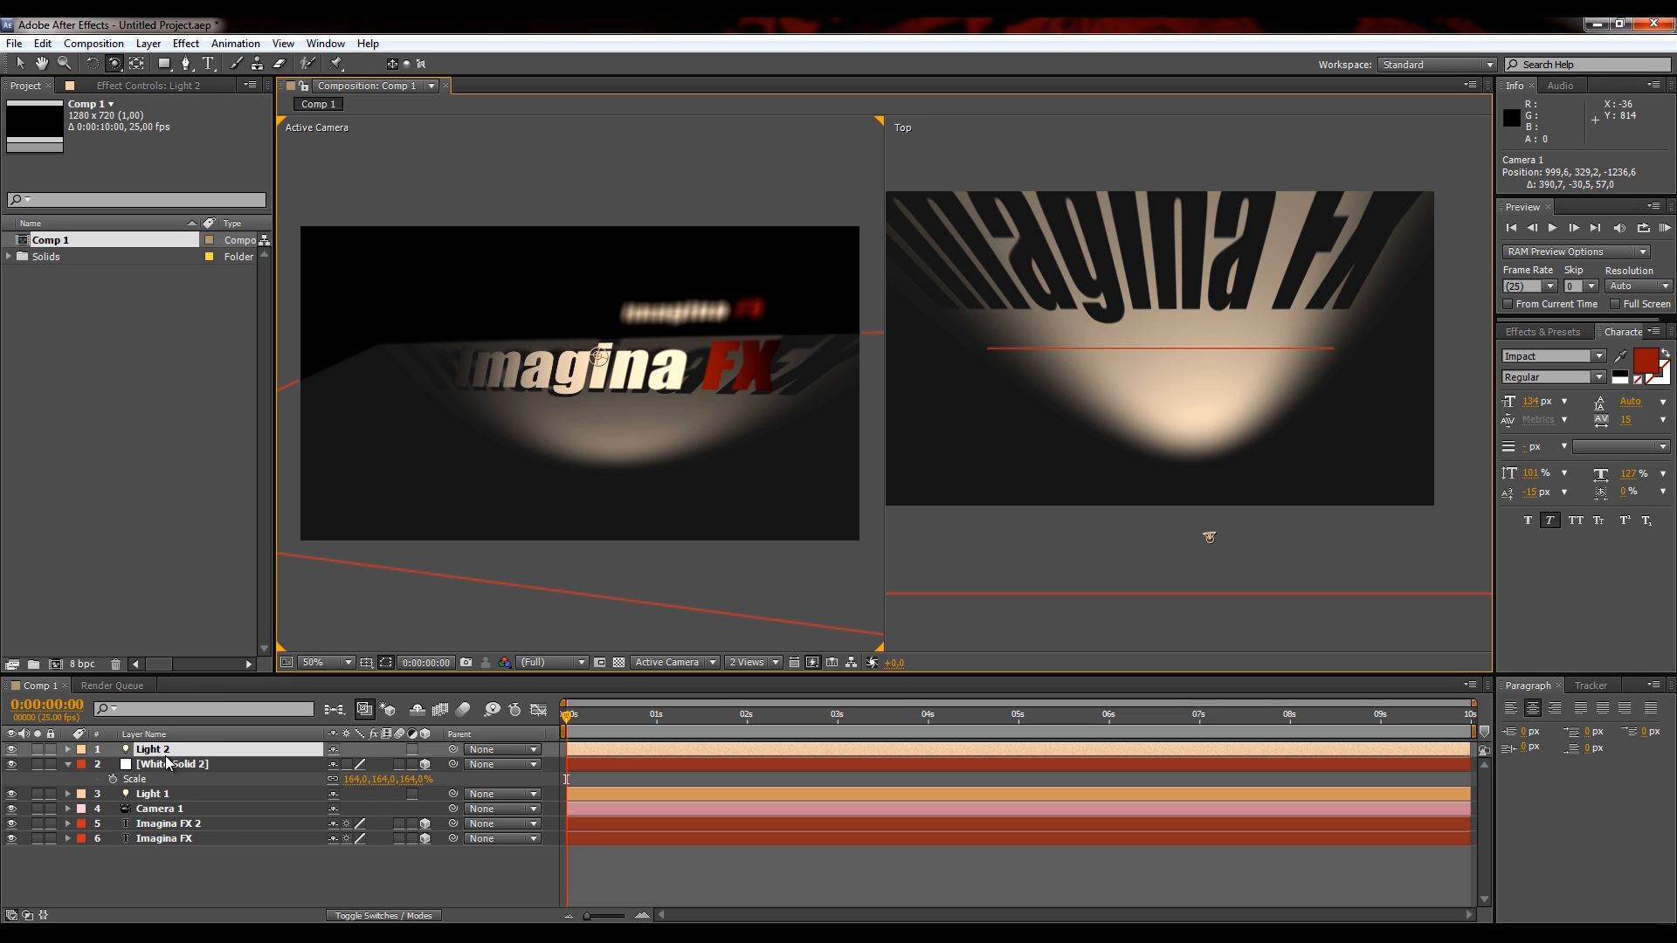
# - Reopen the settings of ambient Light 2 and lower its intensity
pyautogui.click(157, 794)
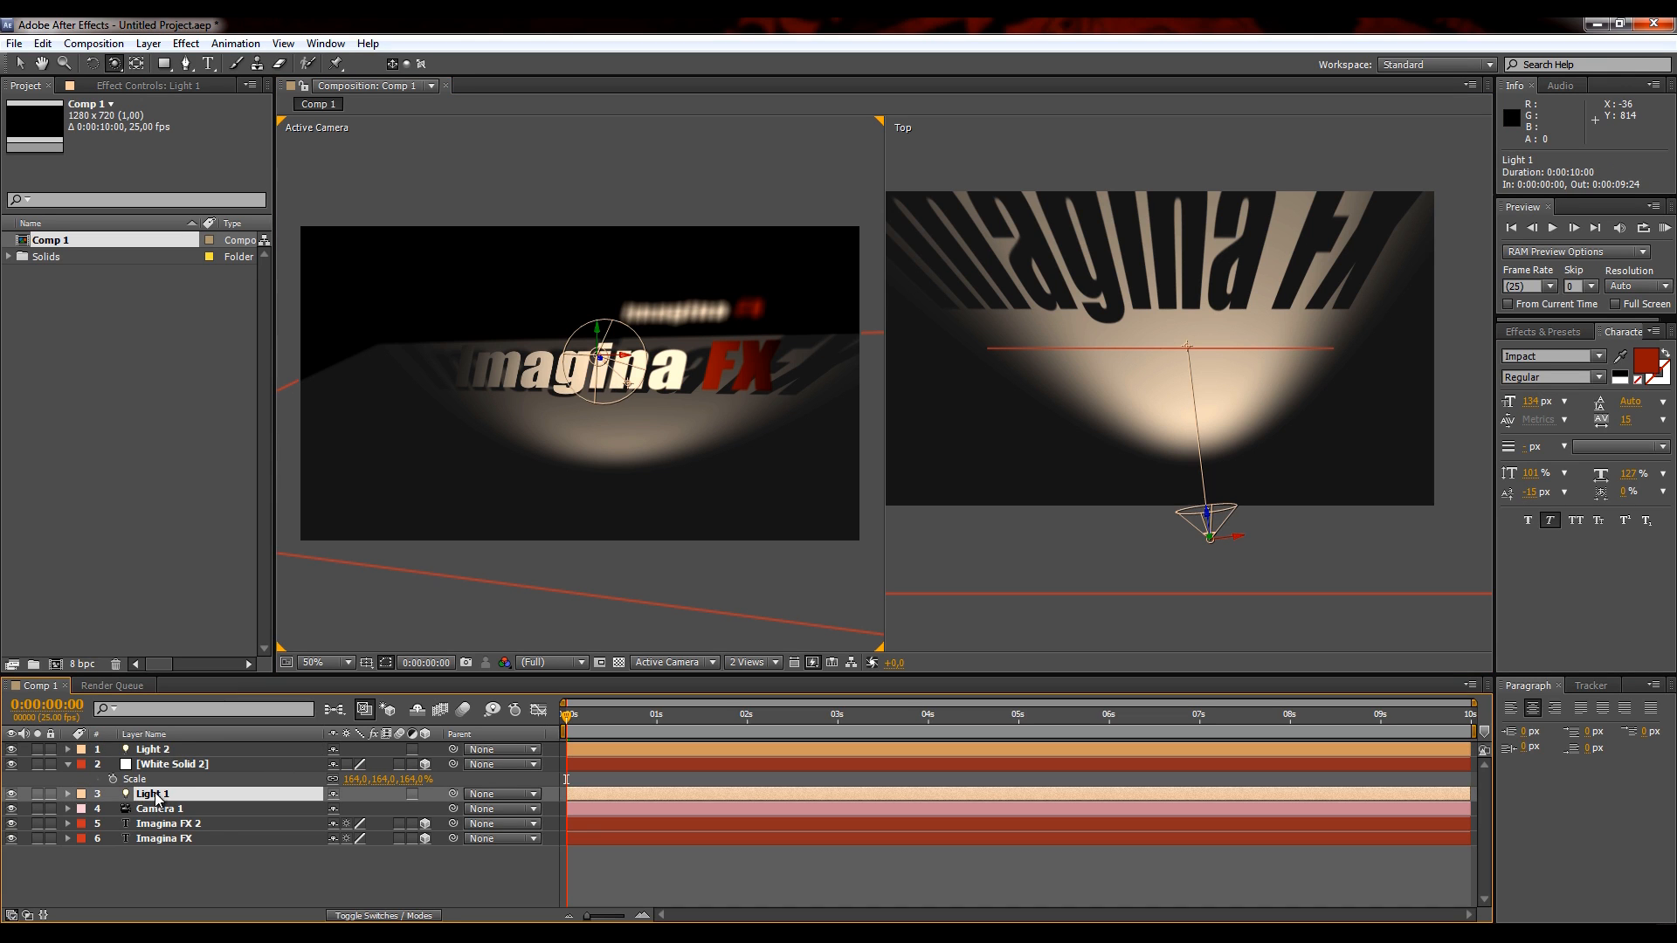
pyautogui.click(171, 752)
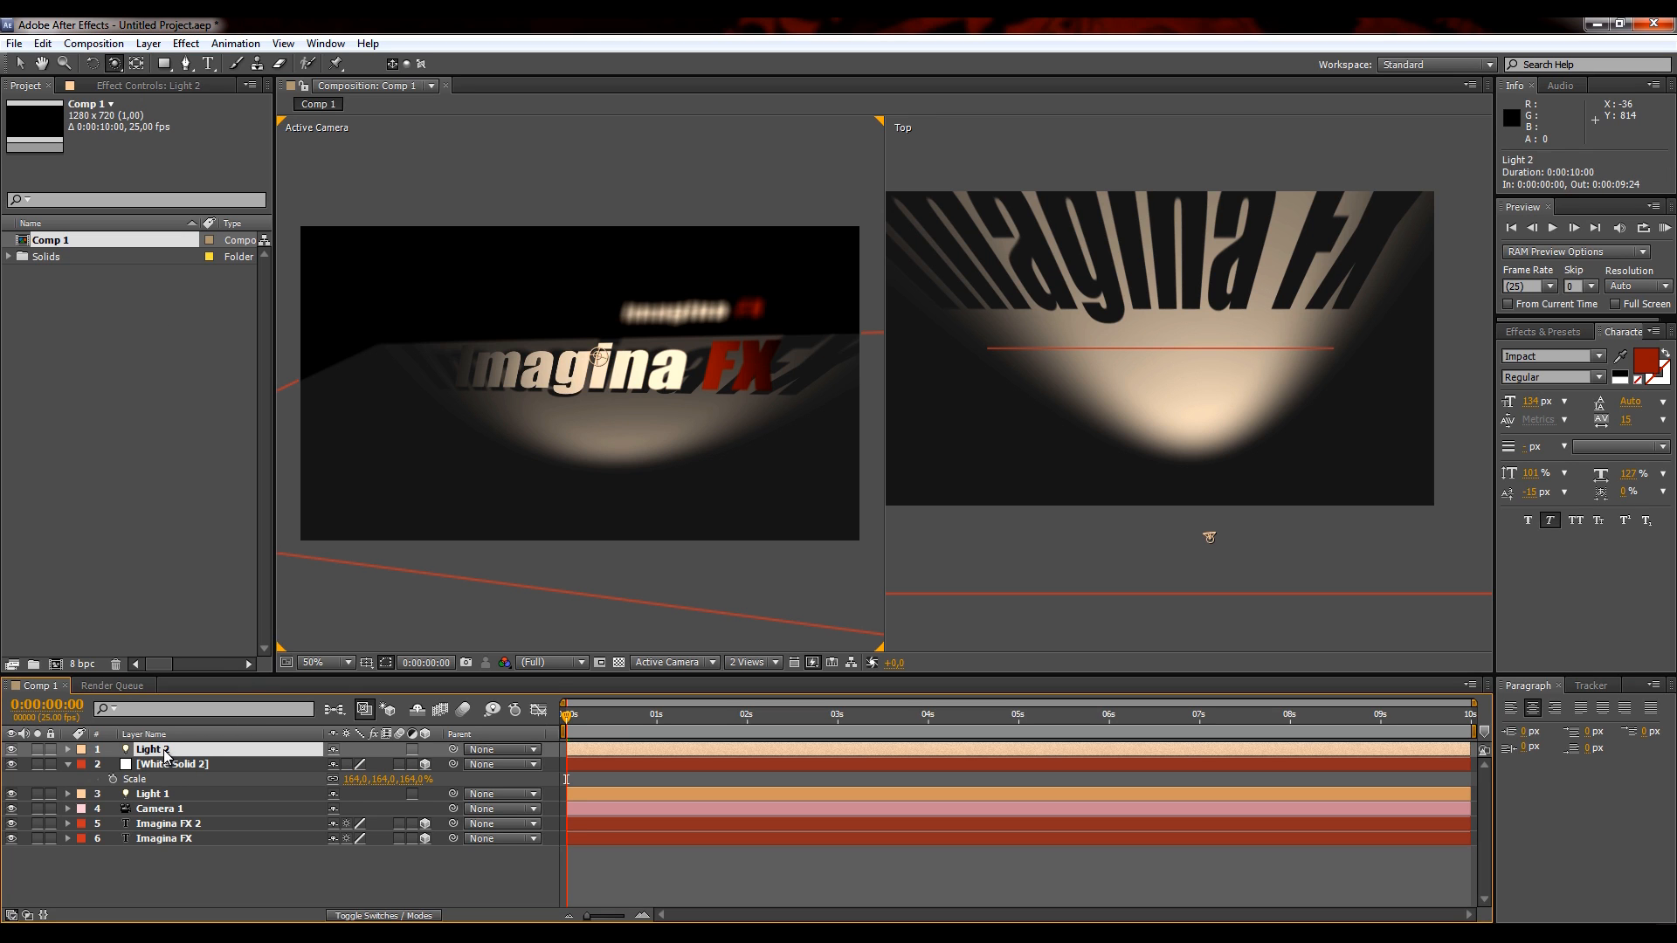
pyautogui.click(149, 45)
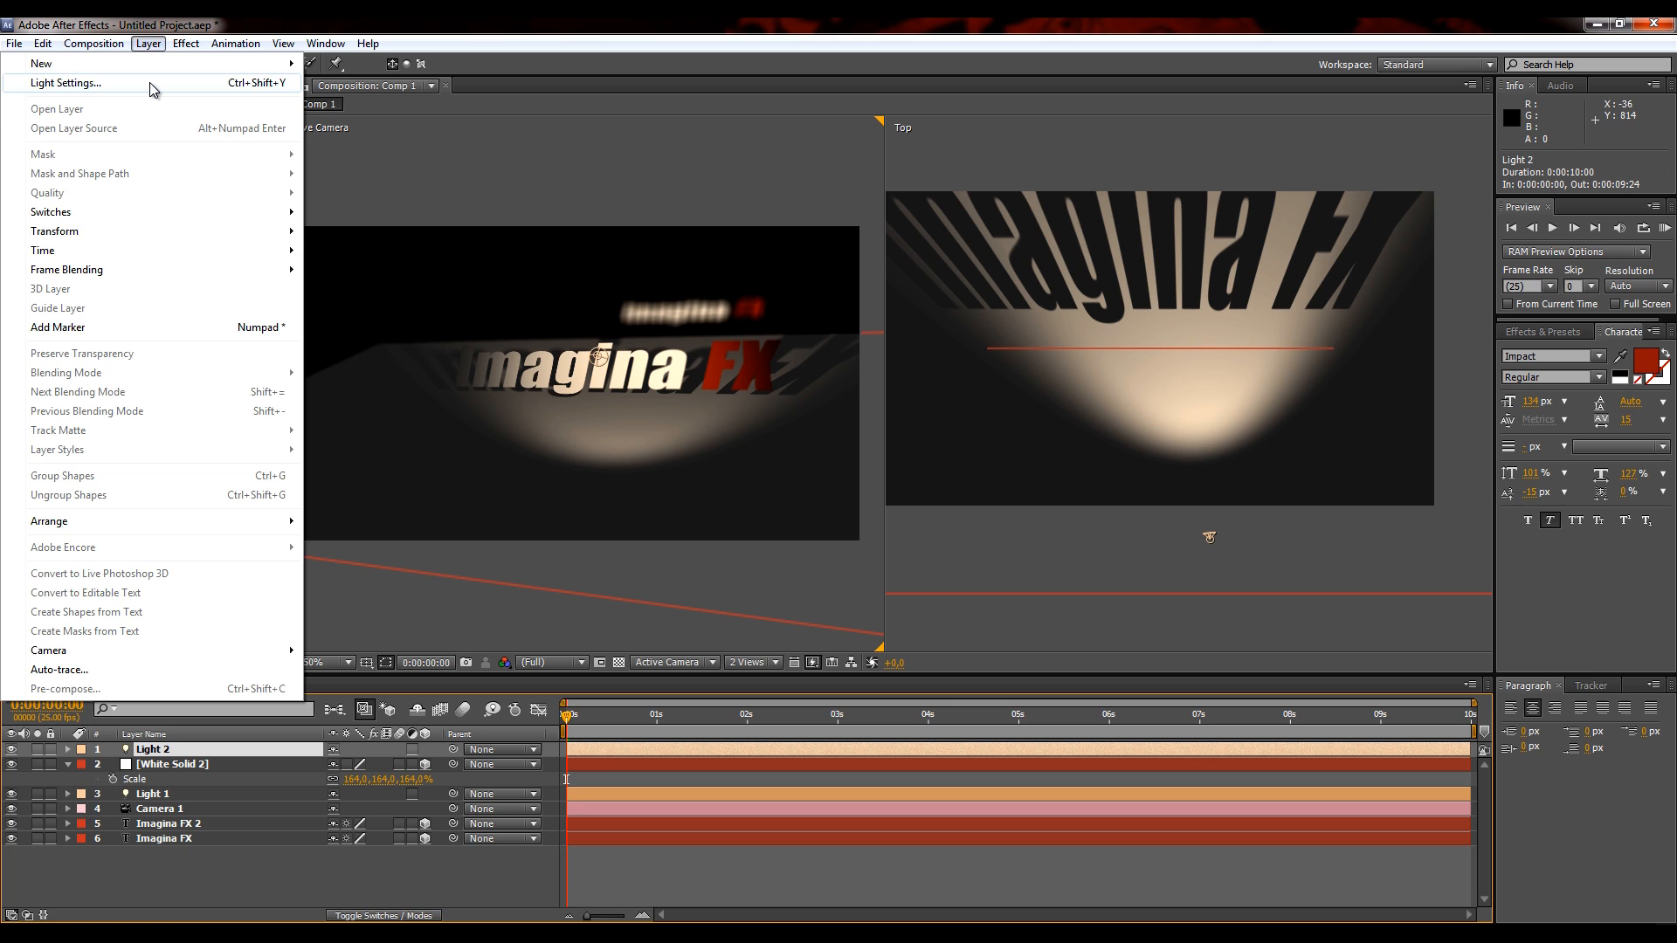
pyautogui.click(150, 84)
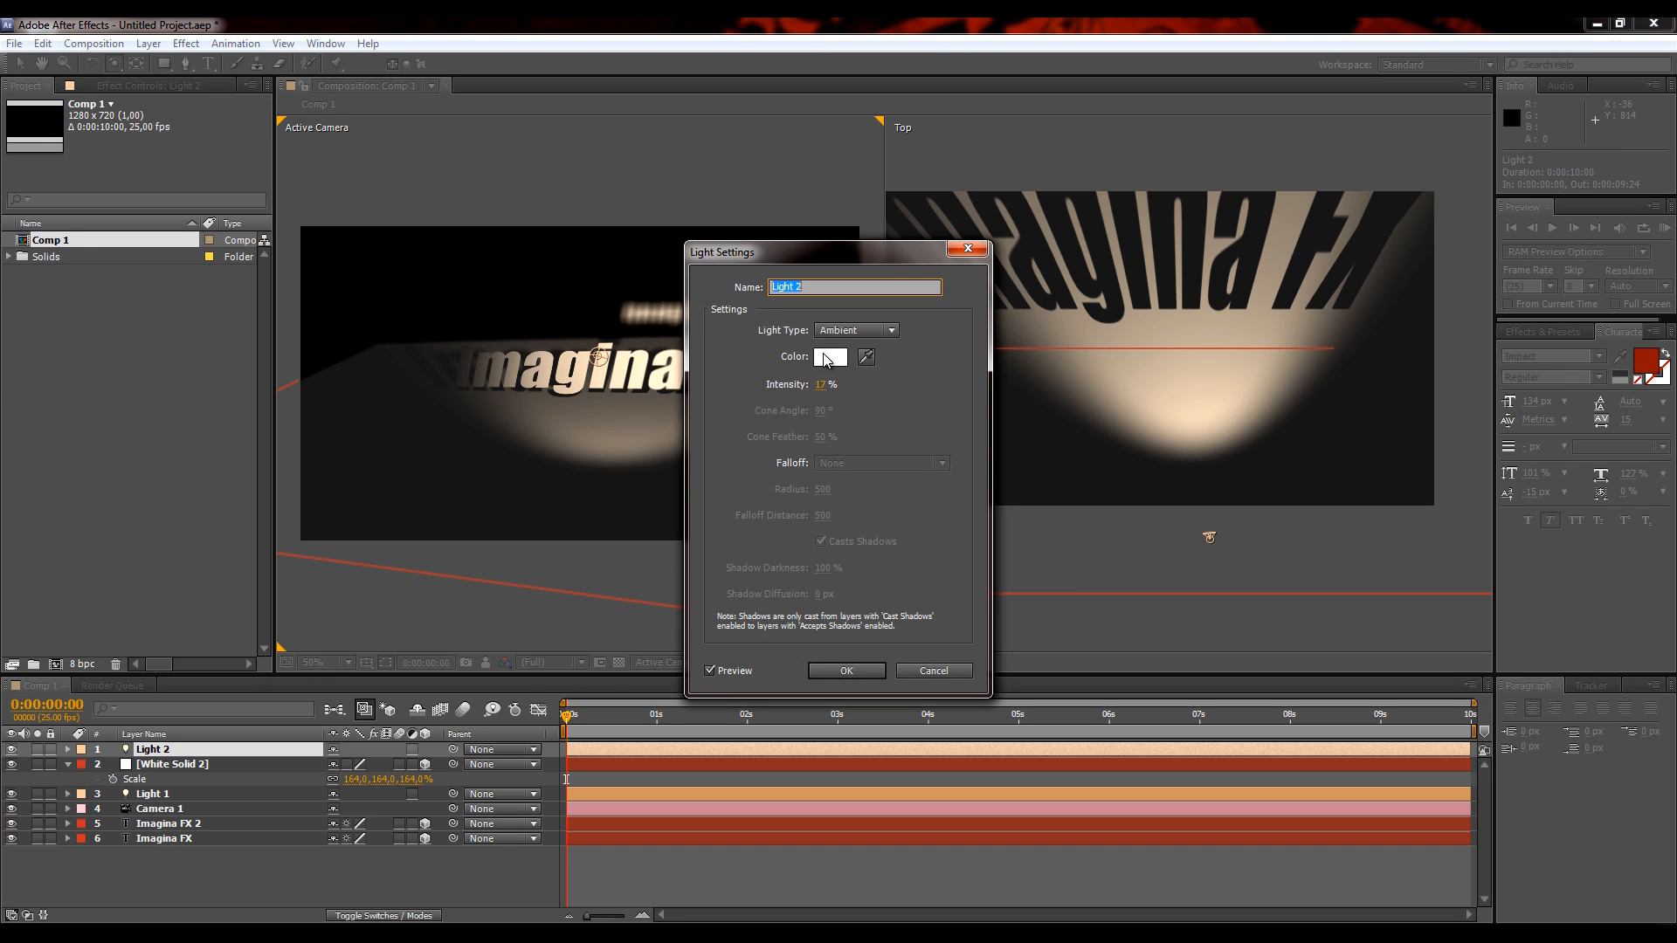
pyautogui.click(823, 387)
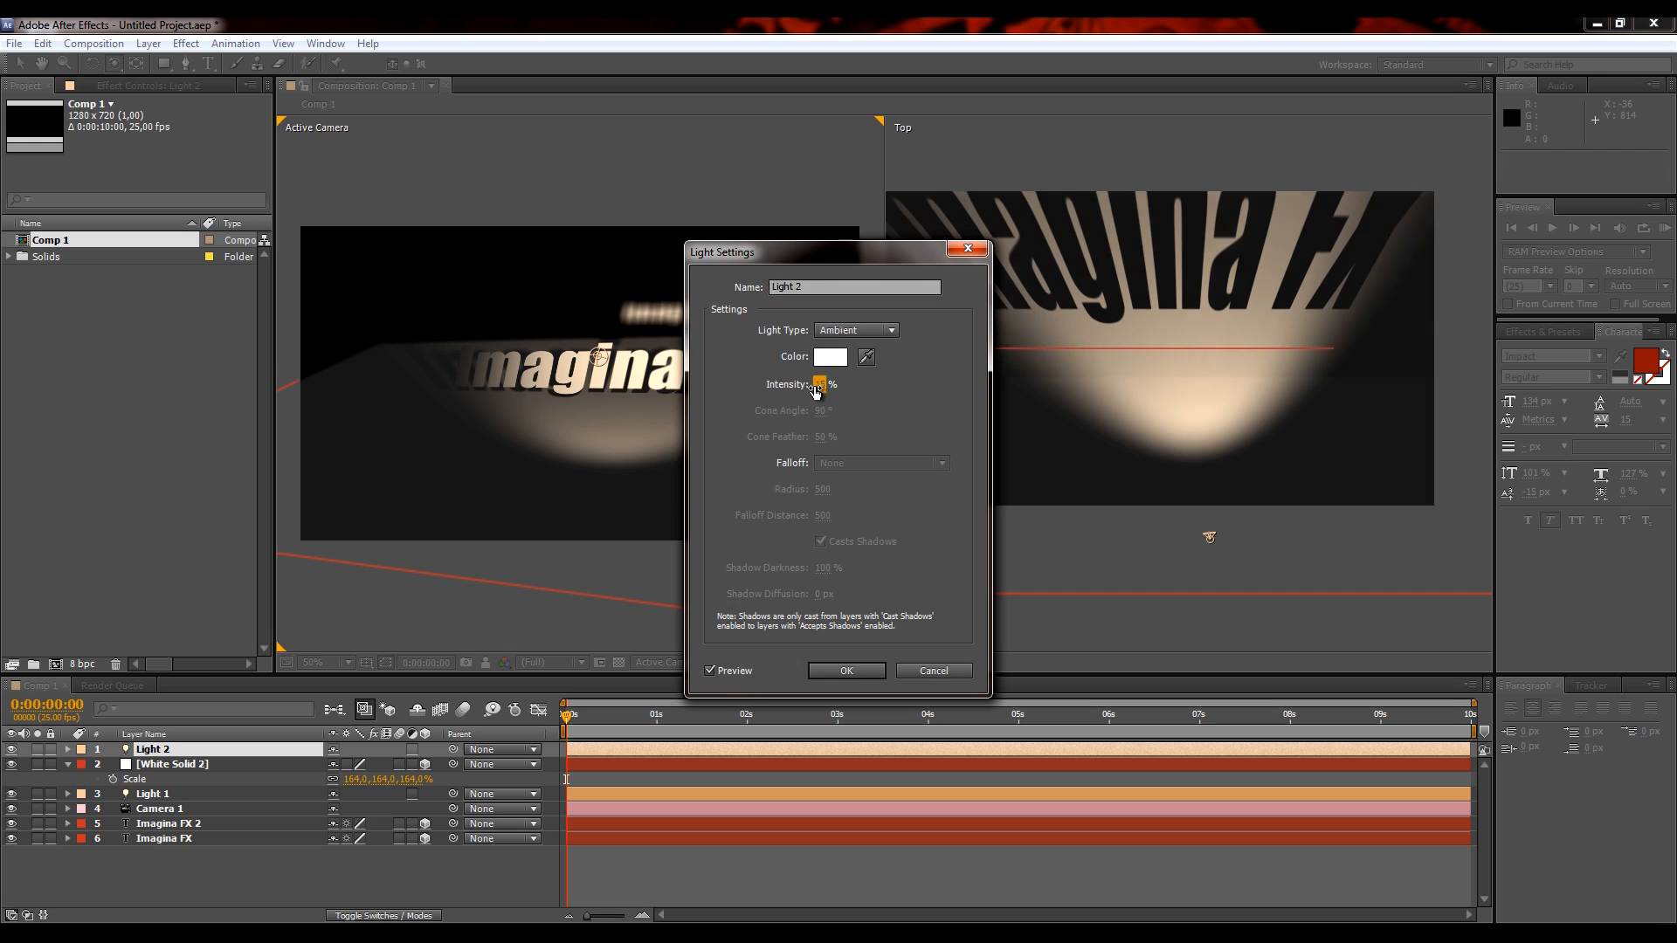
pyautogui.click(836, 675)
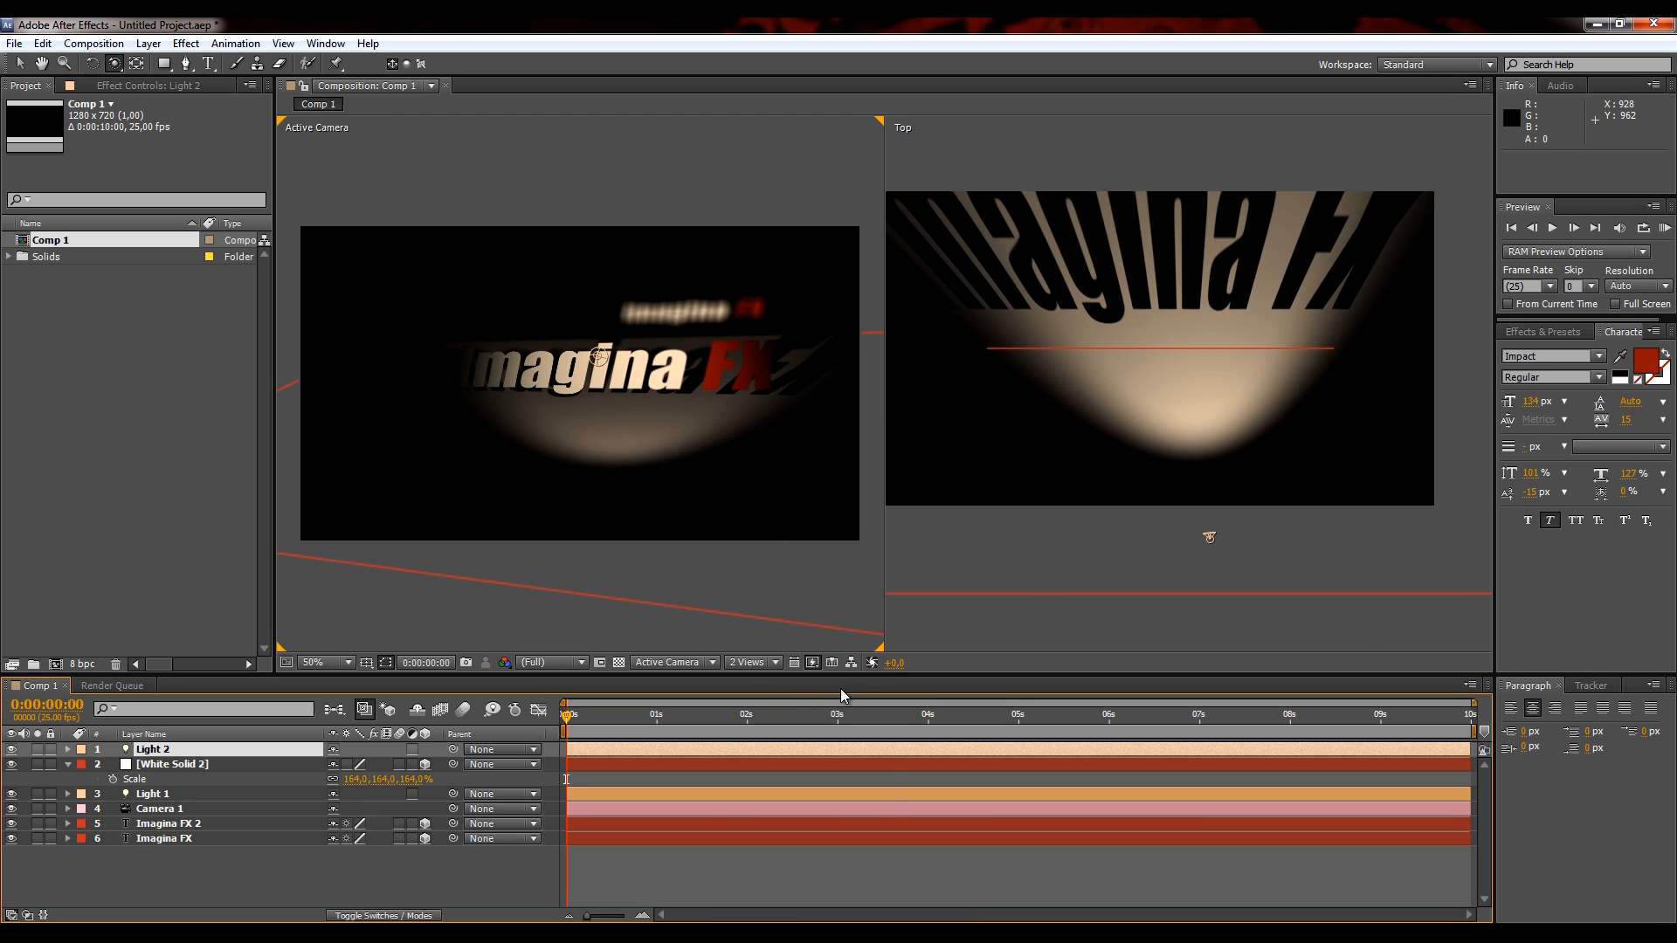
# - Return the composition to 1 View through Active Camera and orbit Camera 1 above the titles, to about 707.9, 38.3, -1246.7
pyautogui.click(751, 662)
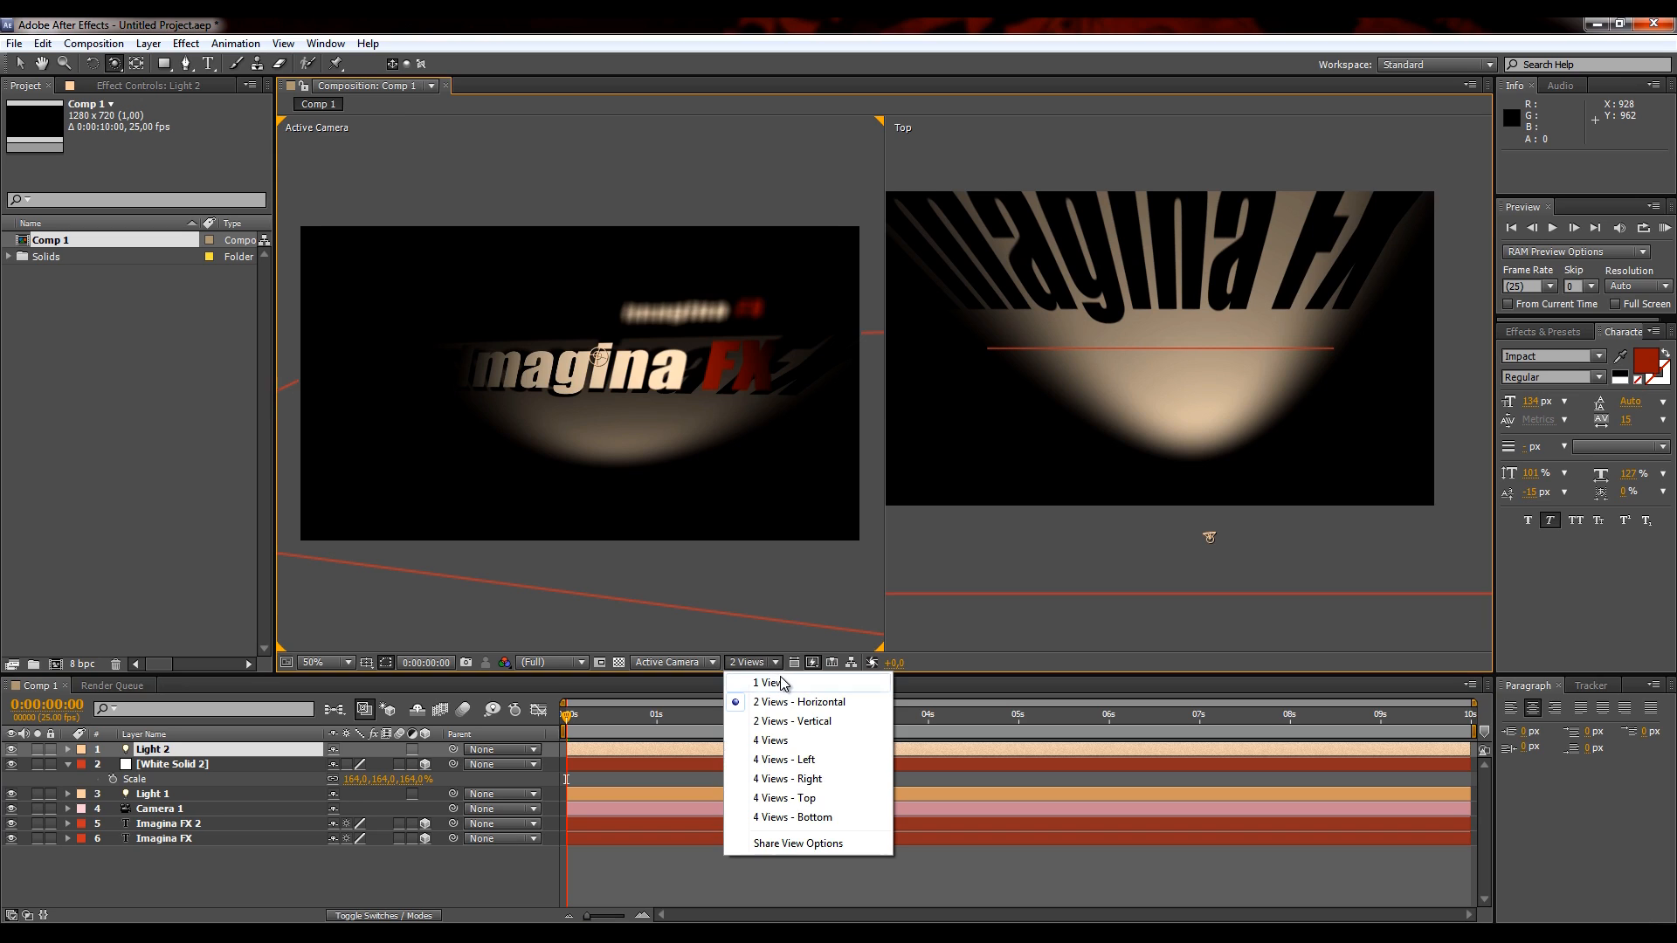
pyautogui.click(773, 682)
pyautogui.click(675, 662)
pyautogui.click(690, 682)
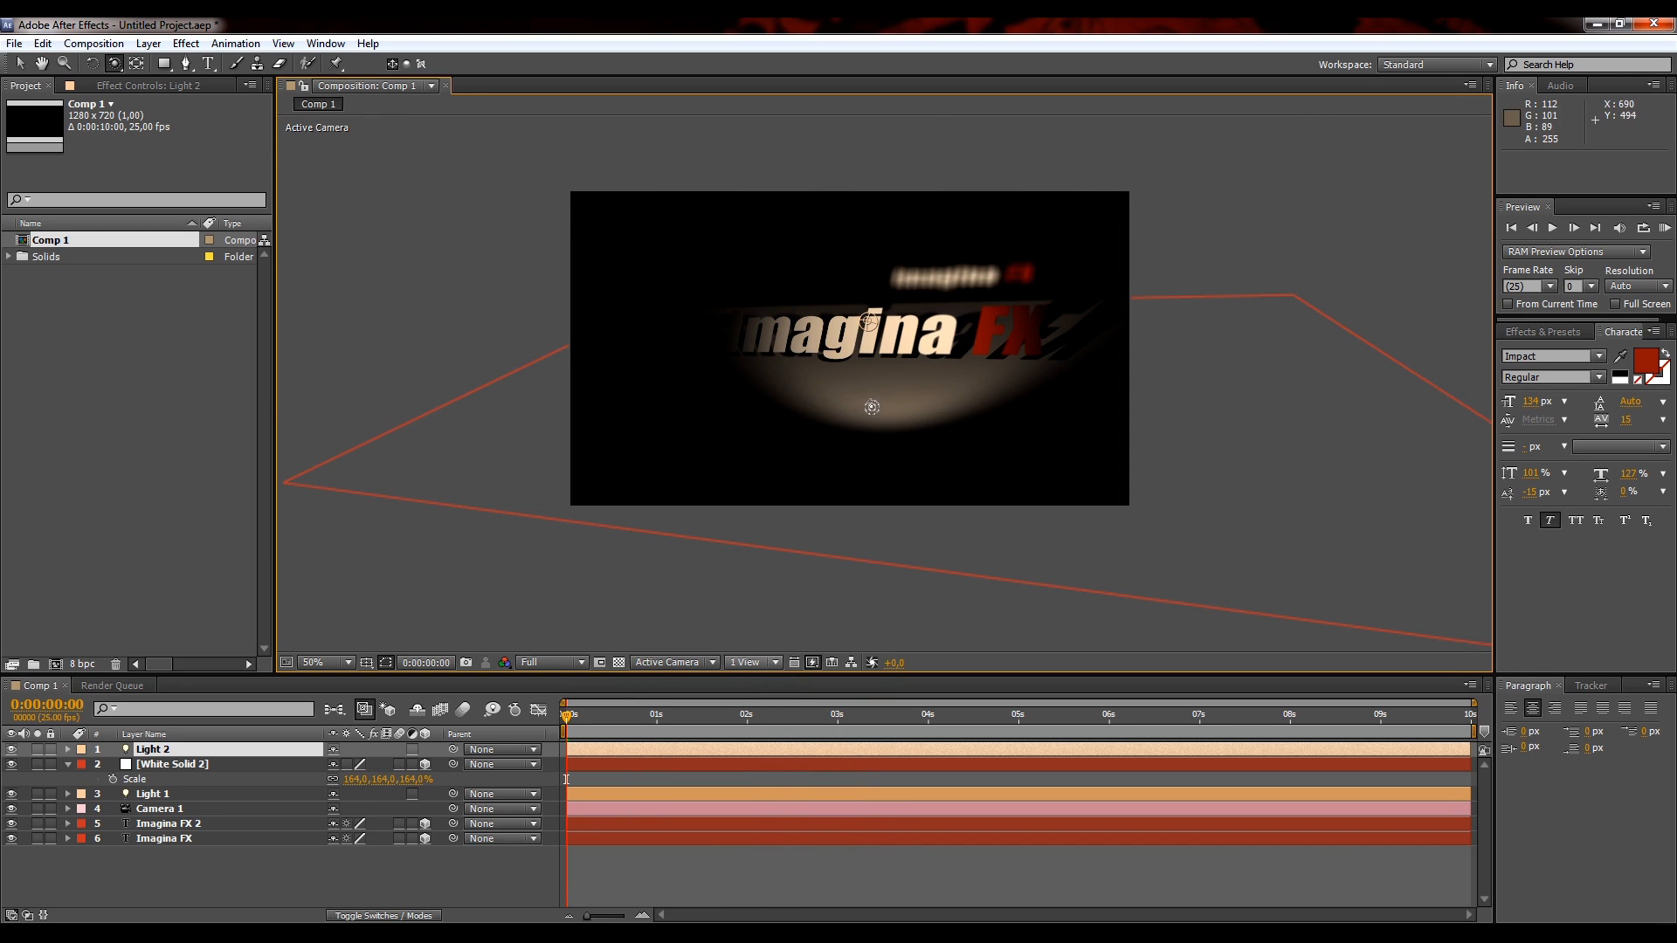
pyautogui.moveTo(834, 377)
pyautogui.mouseDown()
pyautogui.moveTo(873, 383)
pyautogui.moveTo(850, 401)
pyautogui.mouseUp()
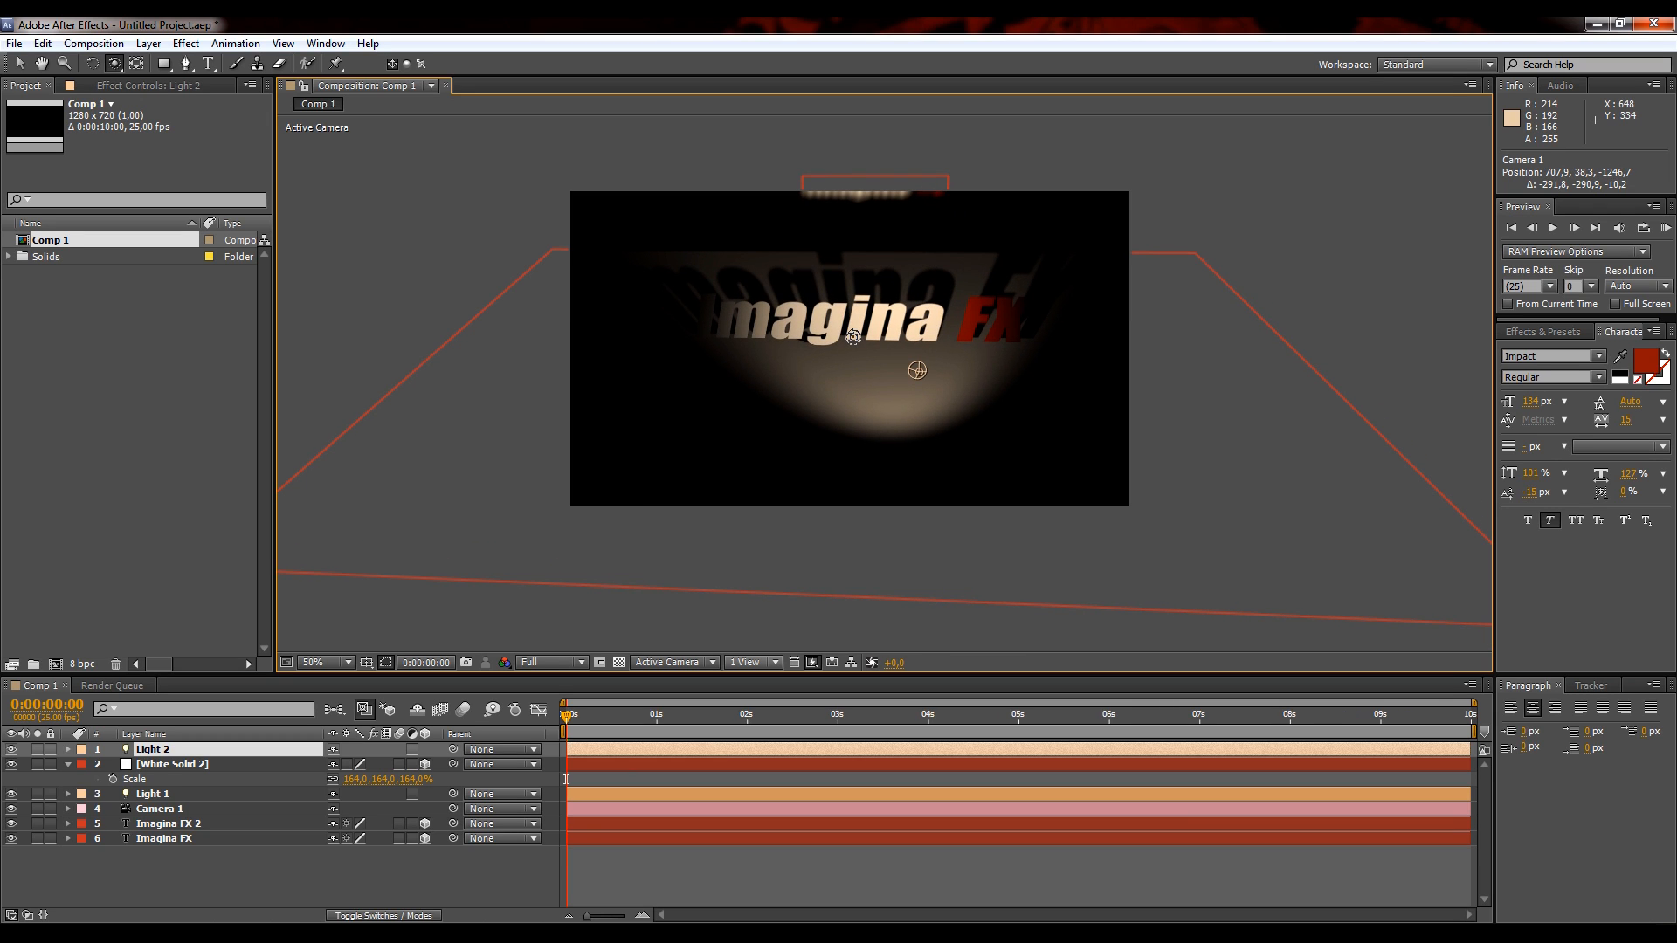
# - Push the front Imagina FX title back to 640, 358, 151 and shift the solid floor to about 632, 393, 77.6
pyautogui.press('v')
pyautogui.click(814, 315)
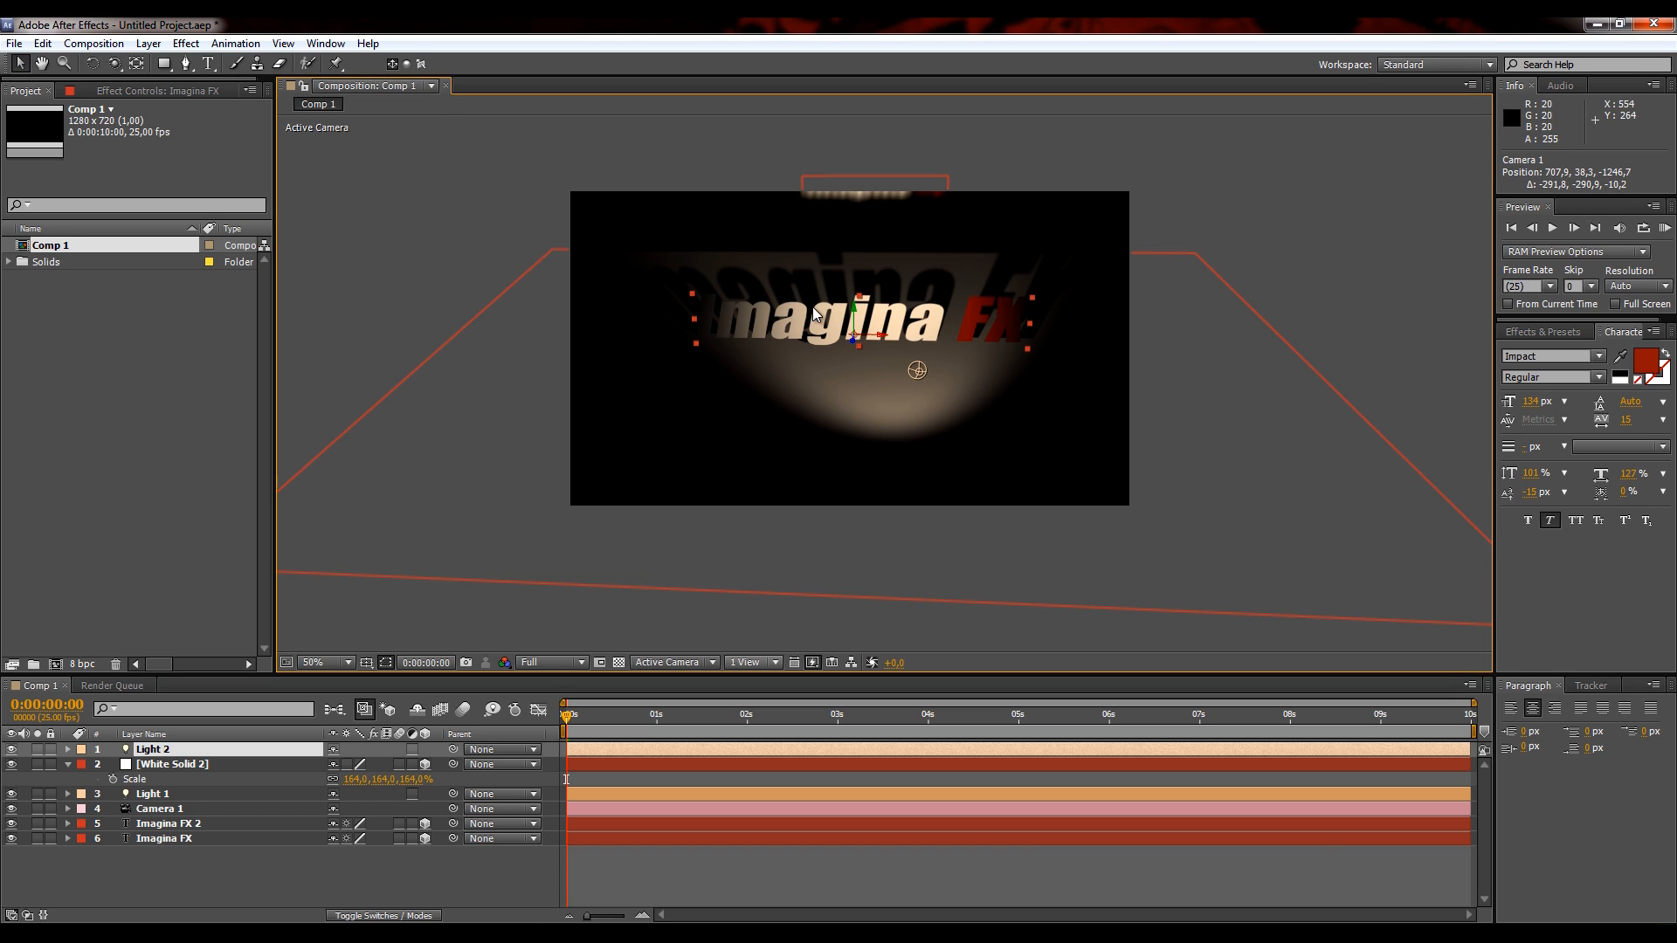
pyautogui.moveTo(853, 339); pyautogui.dragTo(860, 269)
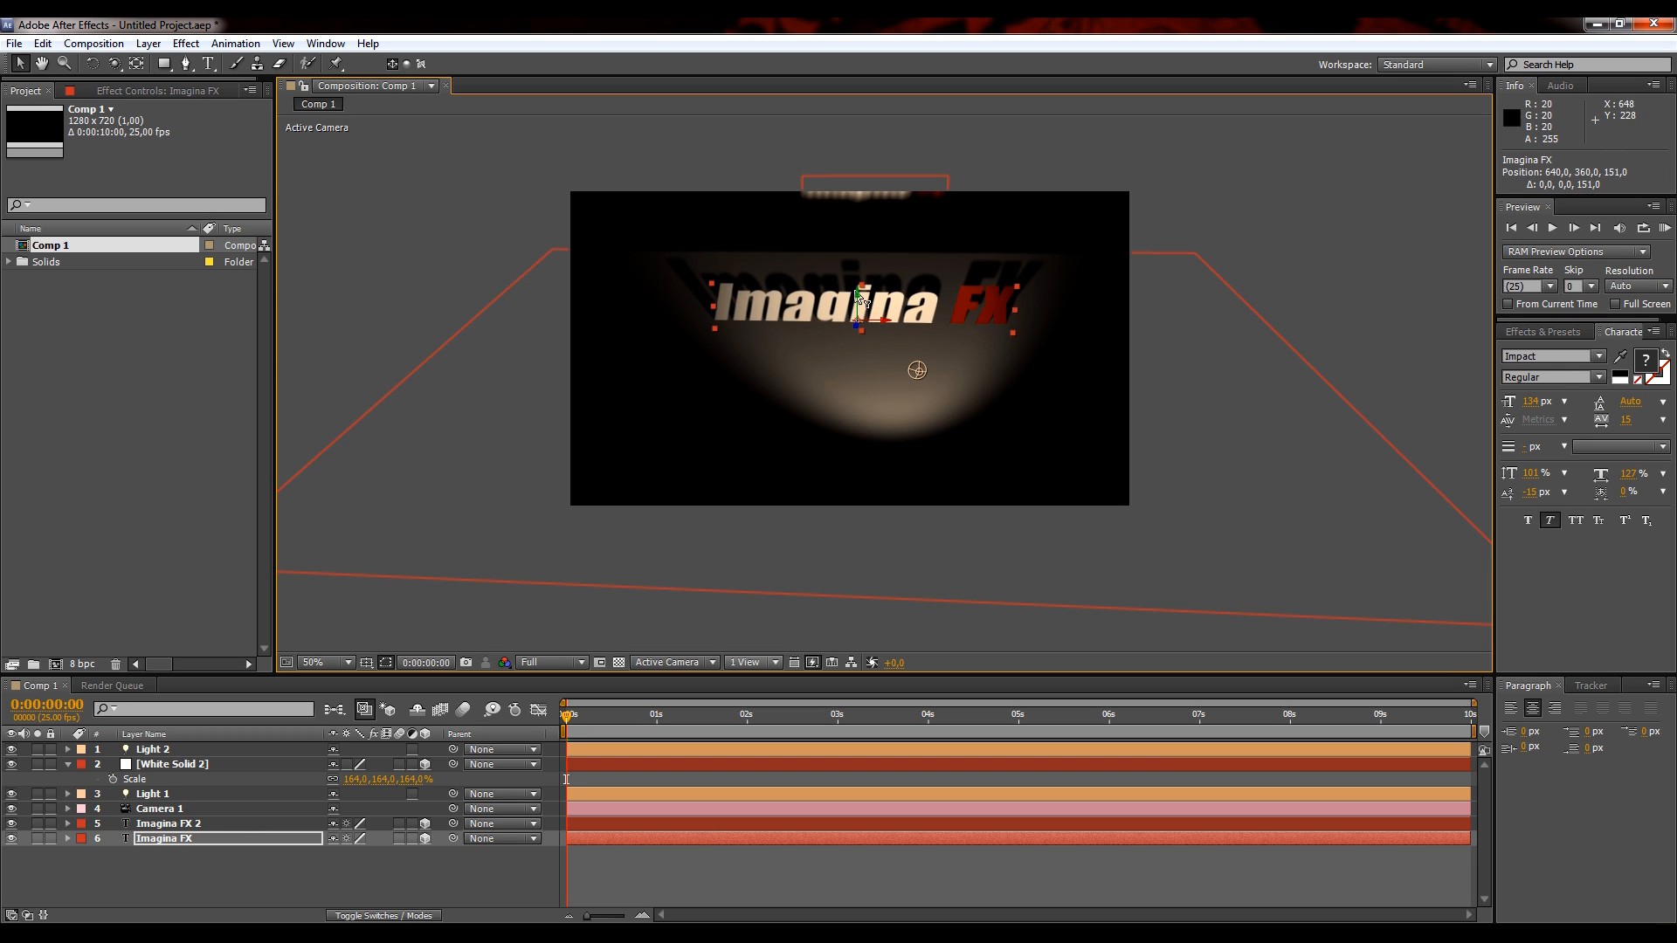
pyautogui.moveTo(861, 301); pyautogui.dragTo(861, 301)
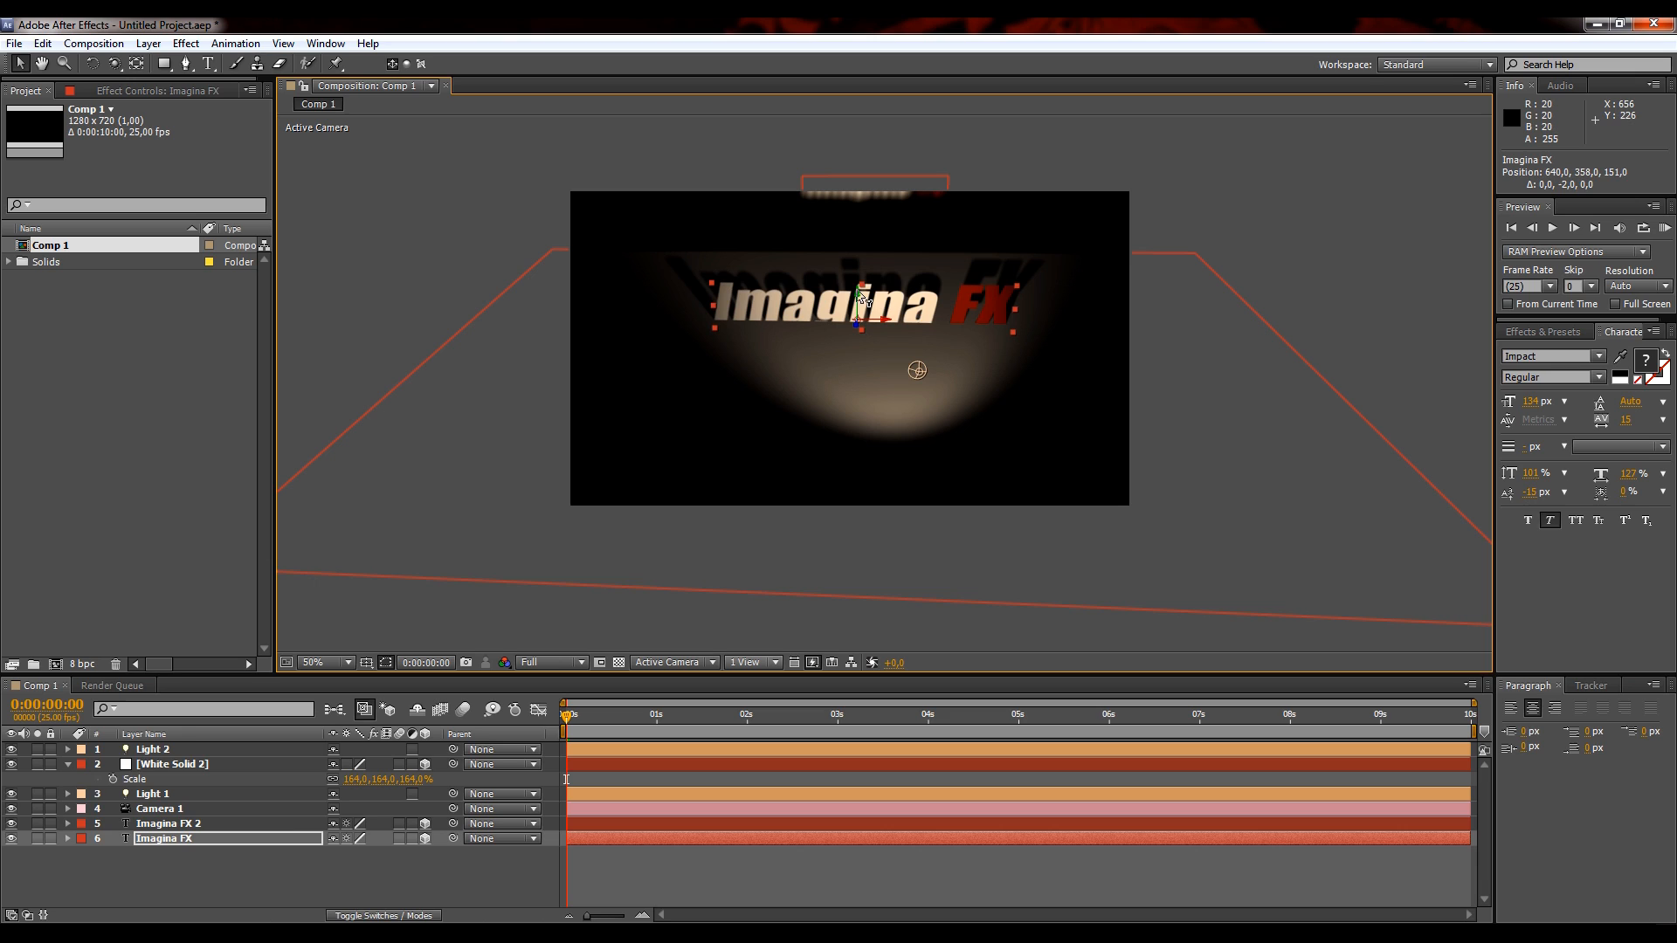
pyautogui.click(811, 427)
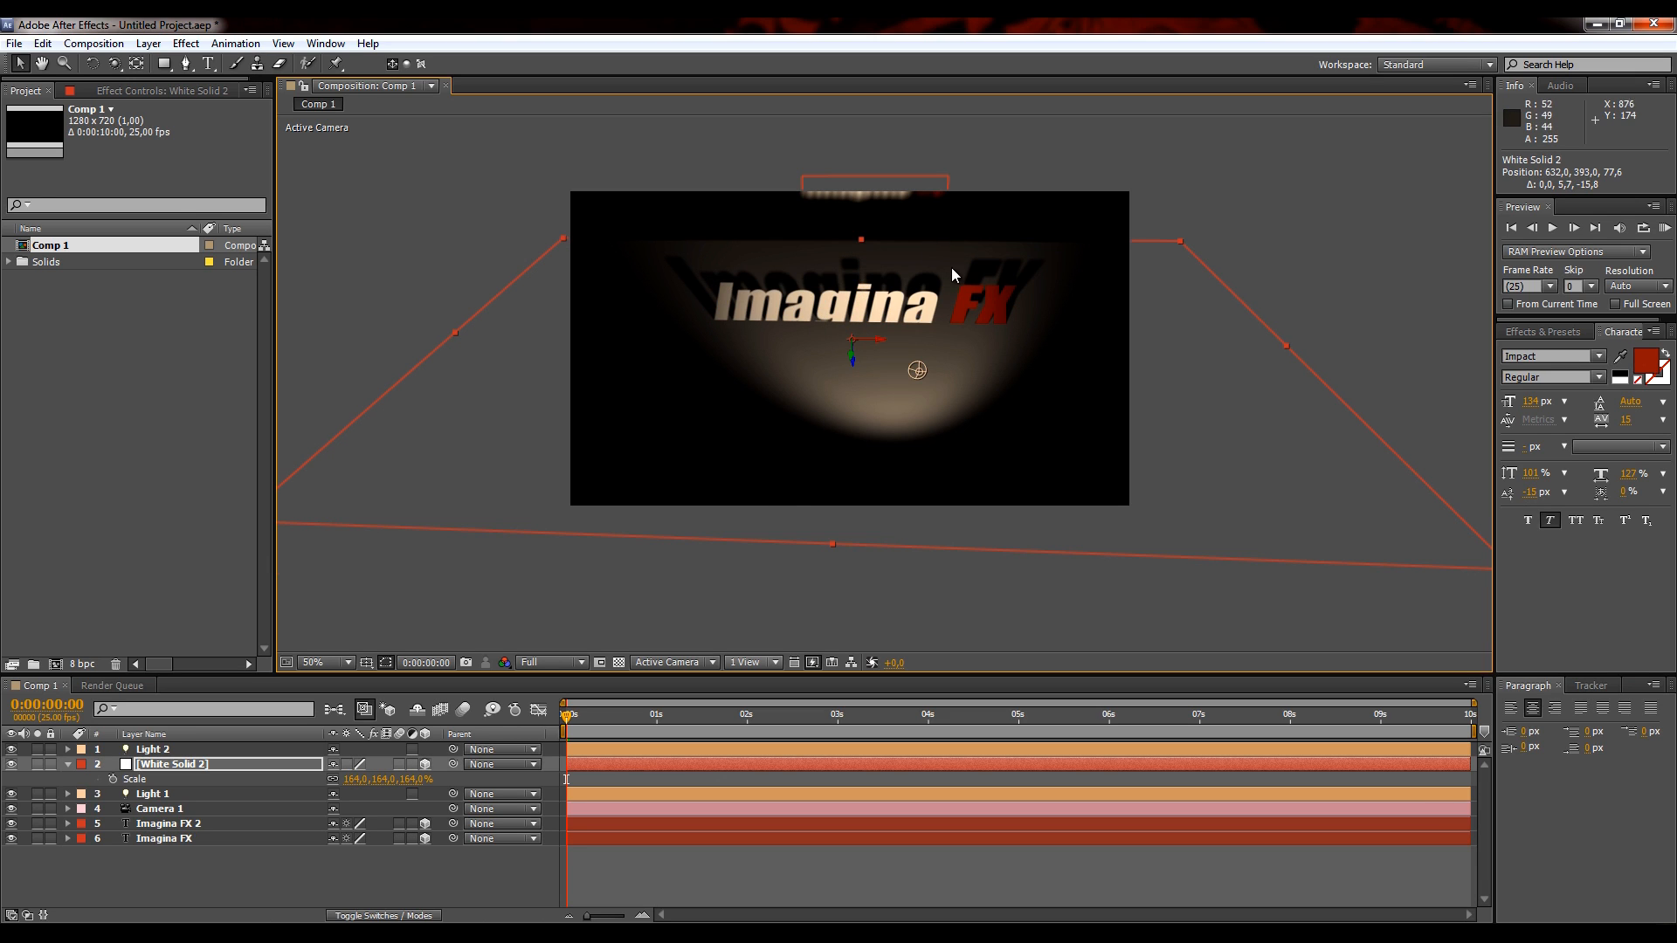
# - Orbit Camera 1 lower around the titles with the camera tool, to position about 609.3, 187.4, -1280.8
pyautogui.click(114, 66)
pyautogui.moveTo(801, 327); pyautogui.dragTo(810, 315)
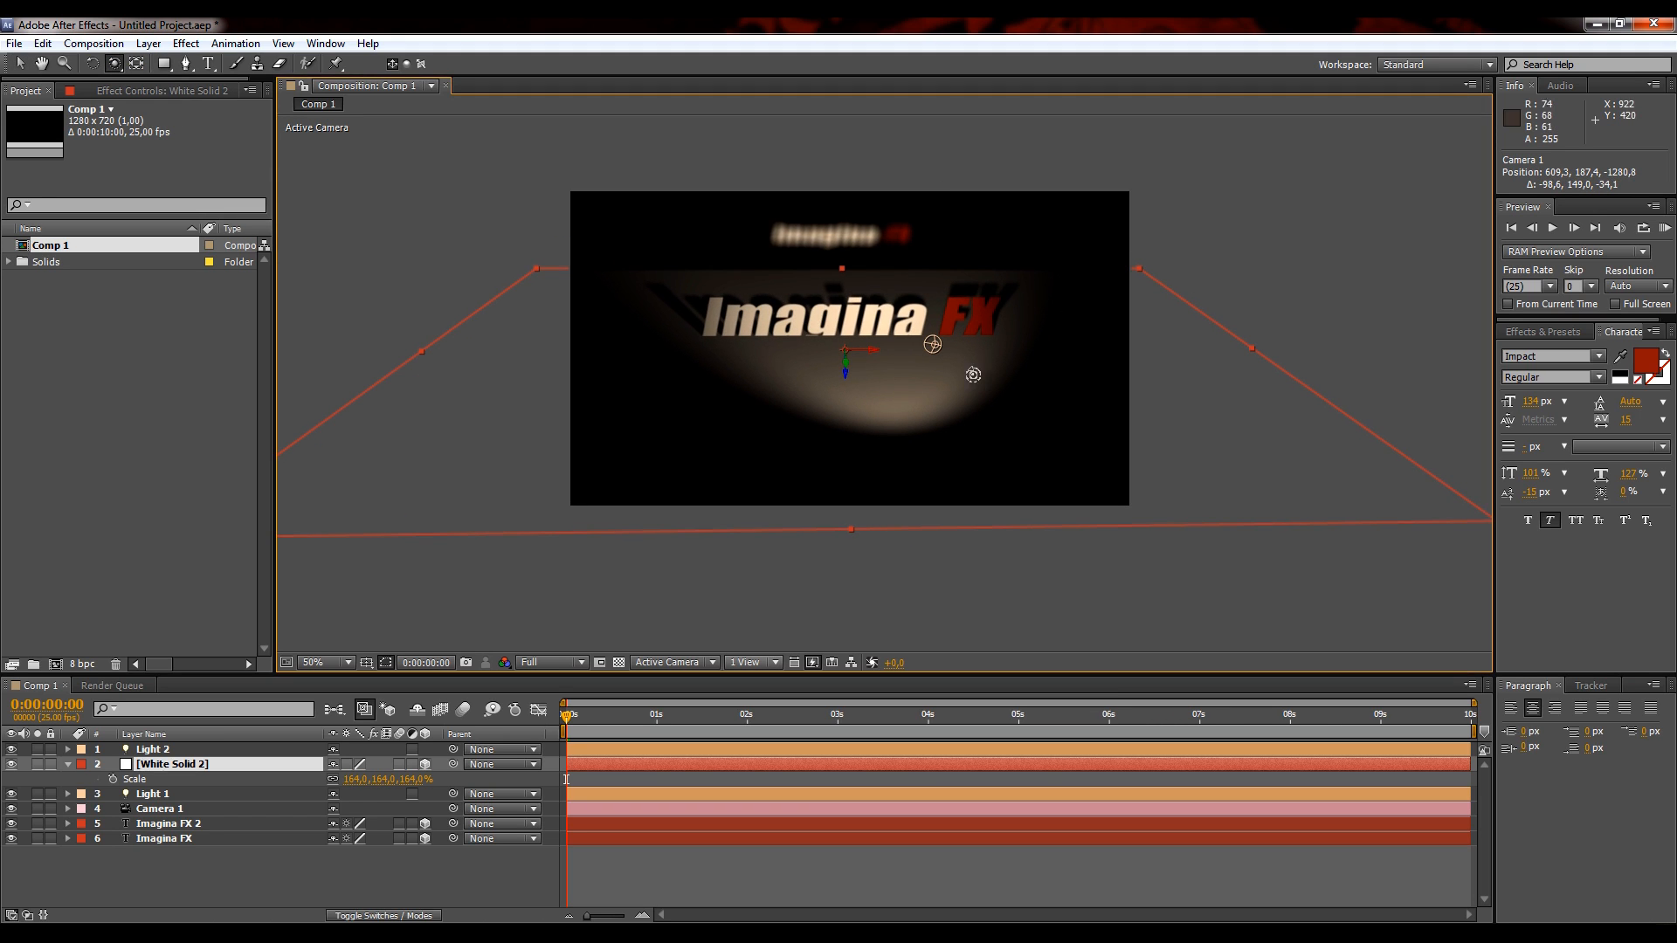